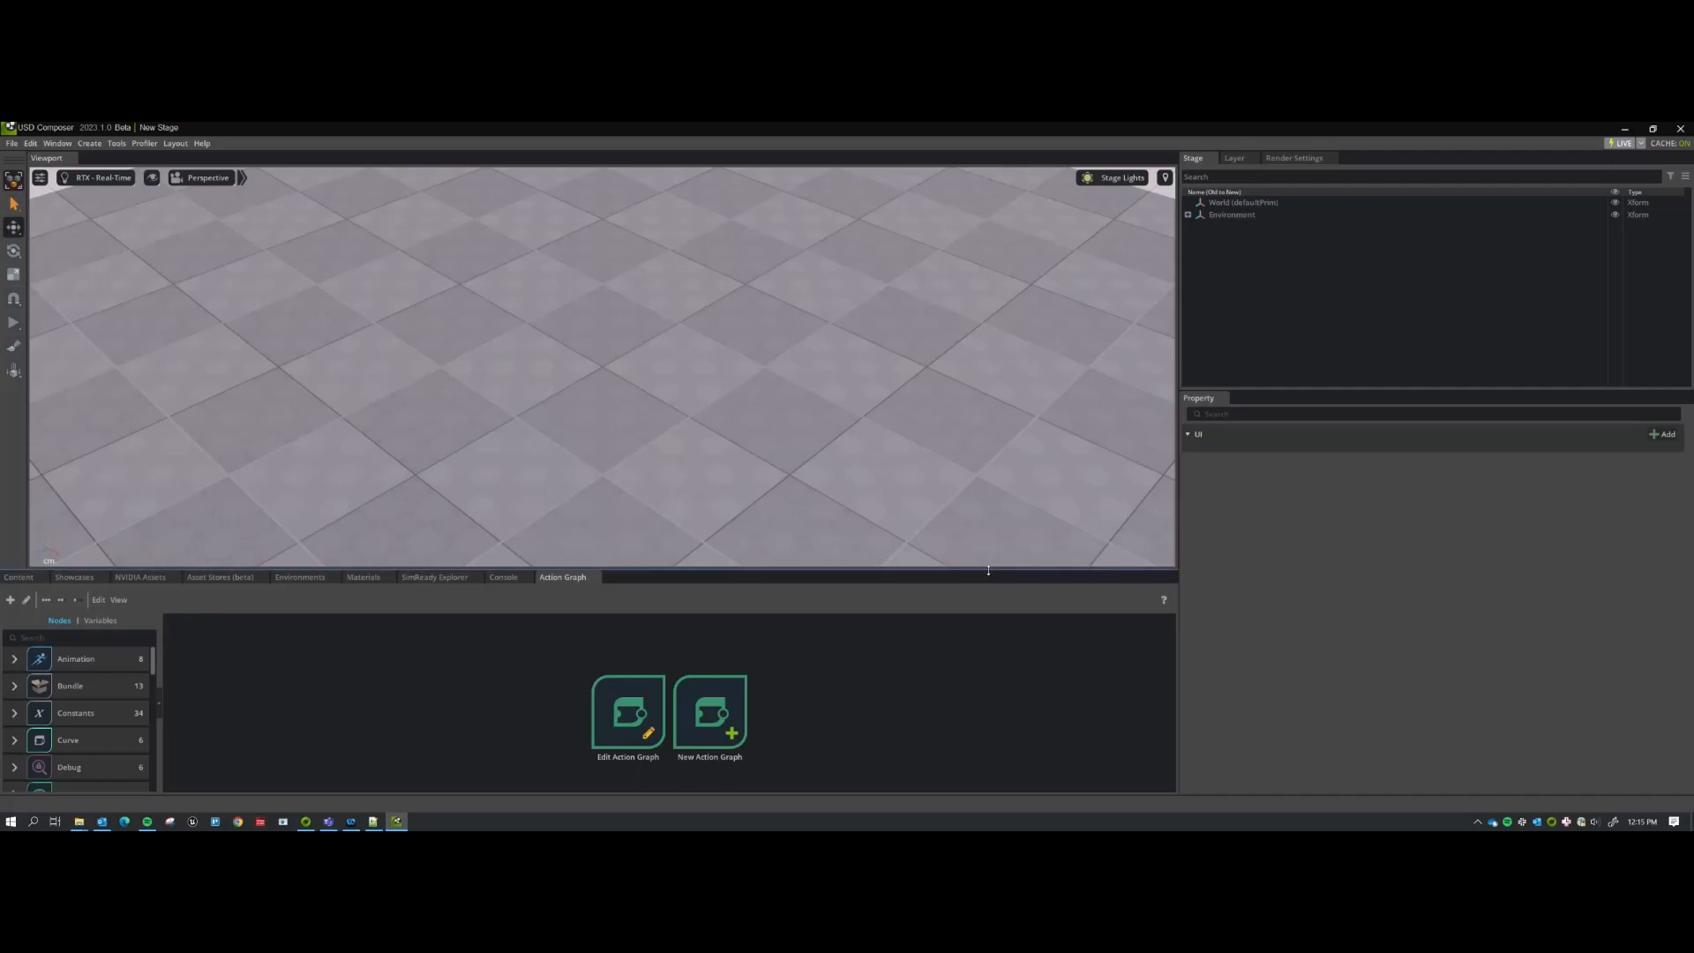
Open configurator_empty.usd from the Product_Configurator bookmark's DataStructure folder in the Content browser.
{"action": "left_click", "coordinate": [19, 577]}
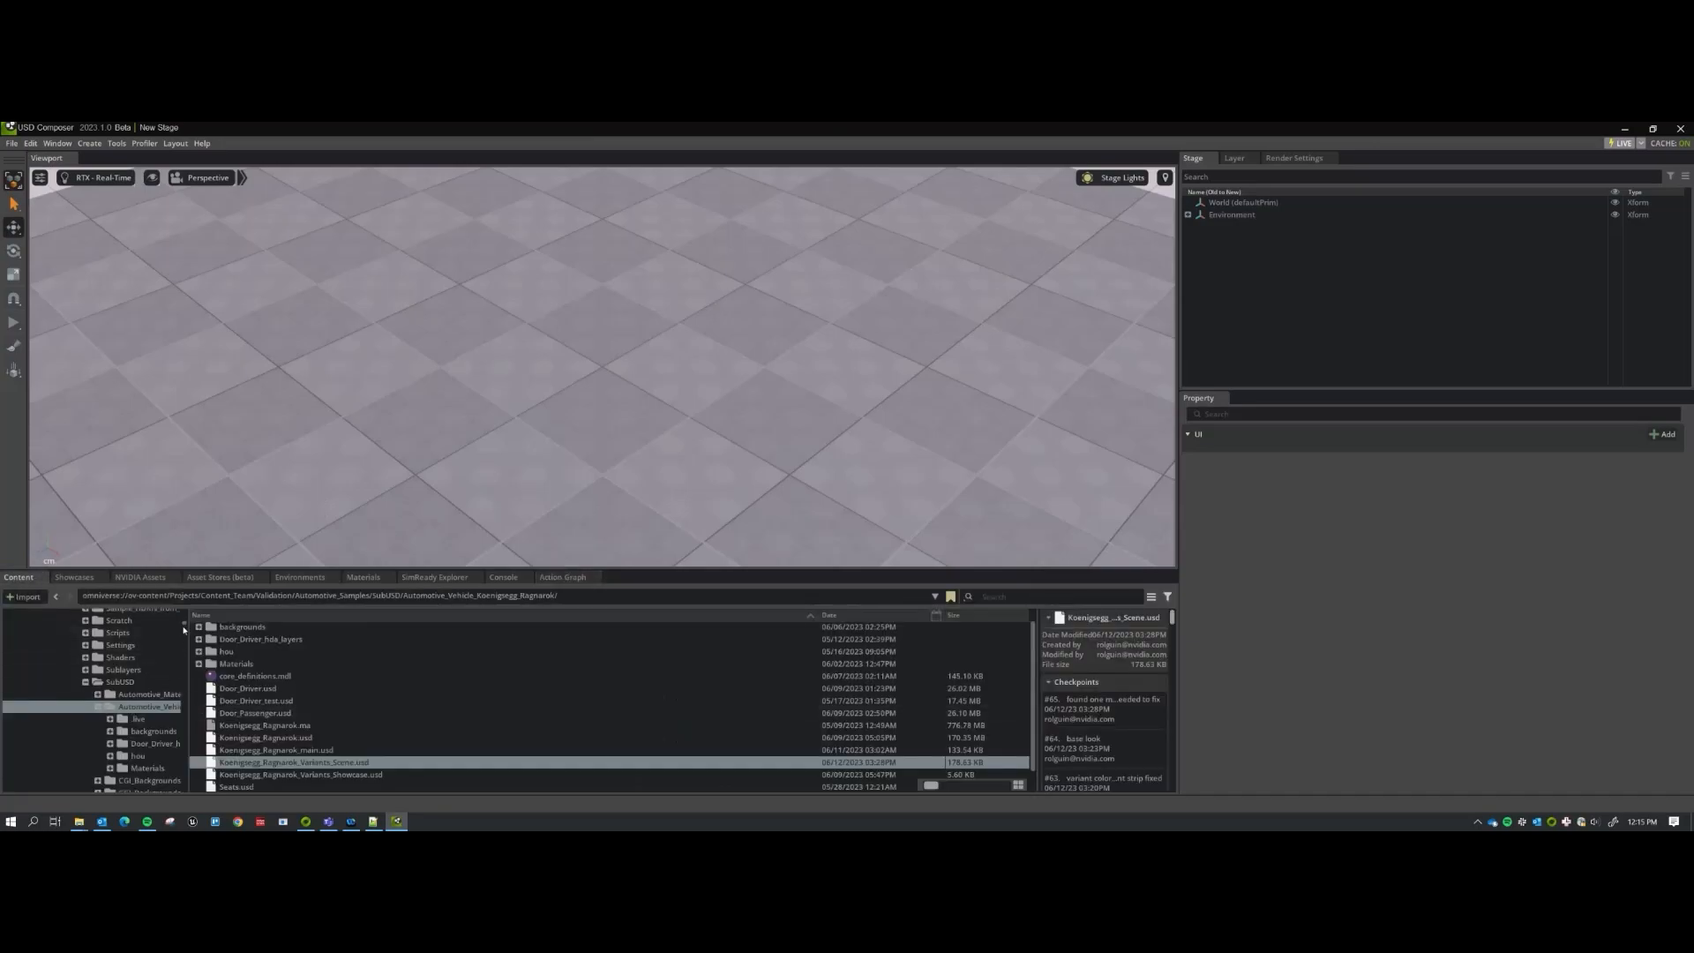
{"action": "scroll", "coordinate": [97, 652], "scroll_direction": "up", "scroll_amount": 10}
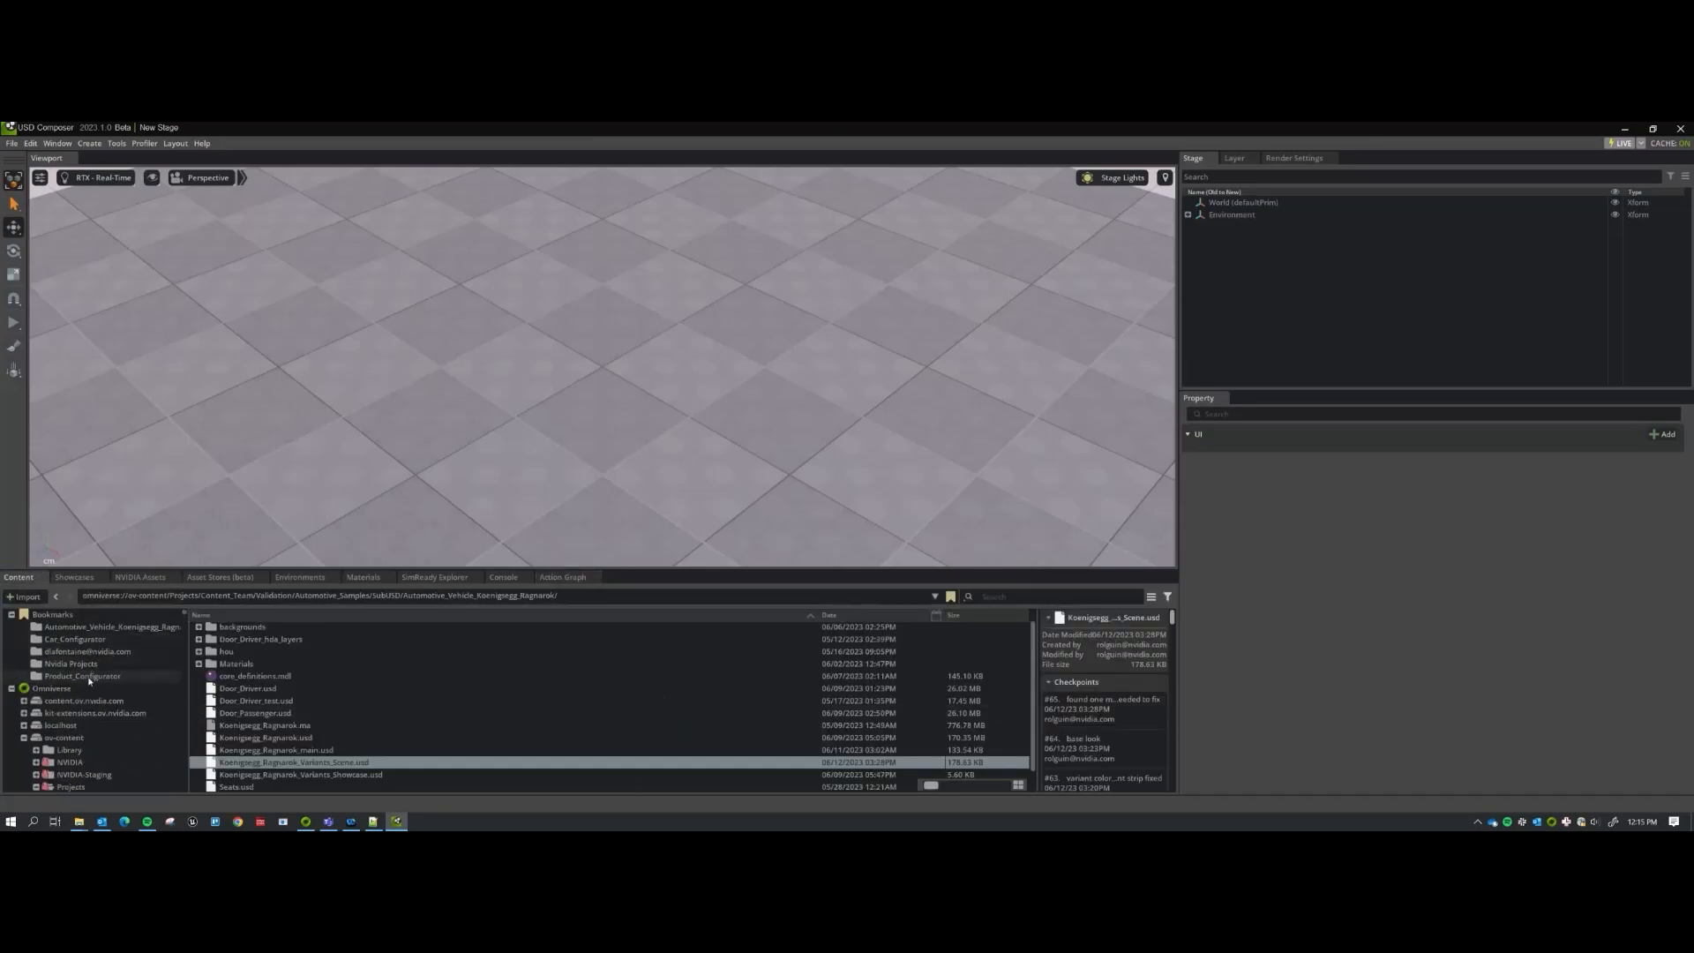
{"action": "left_click", "coordinate": [83, 676]}
{"action": "double_click", "coordinate": [256, 665]}
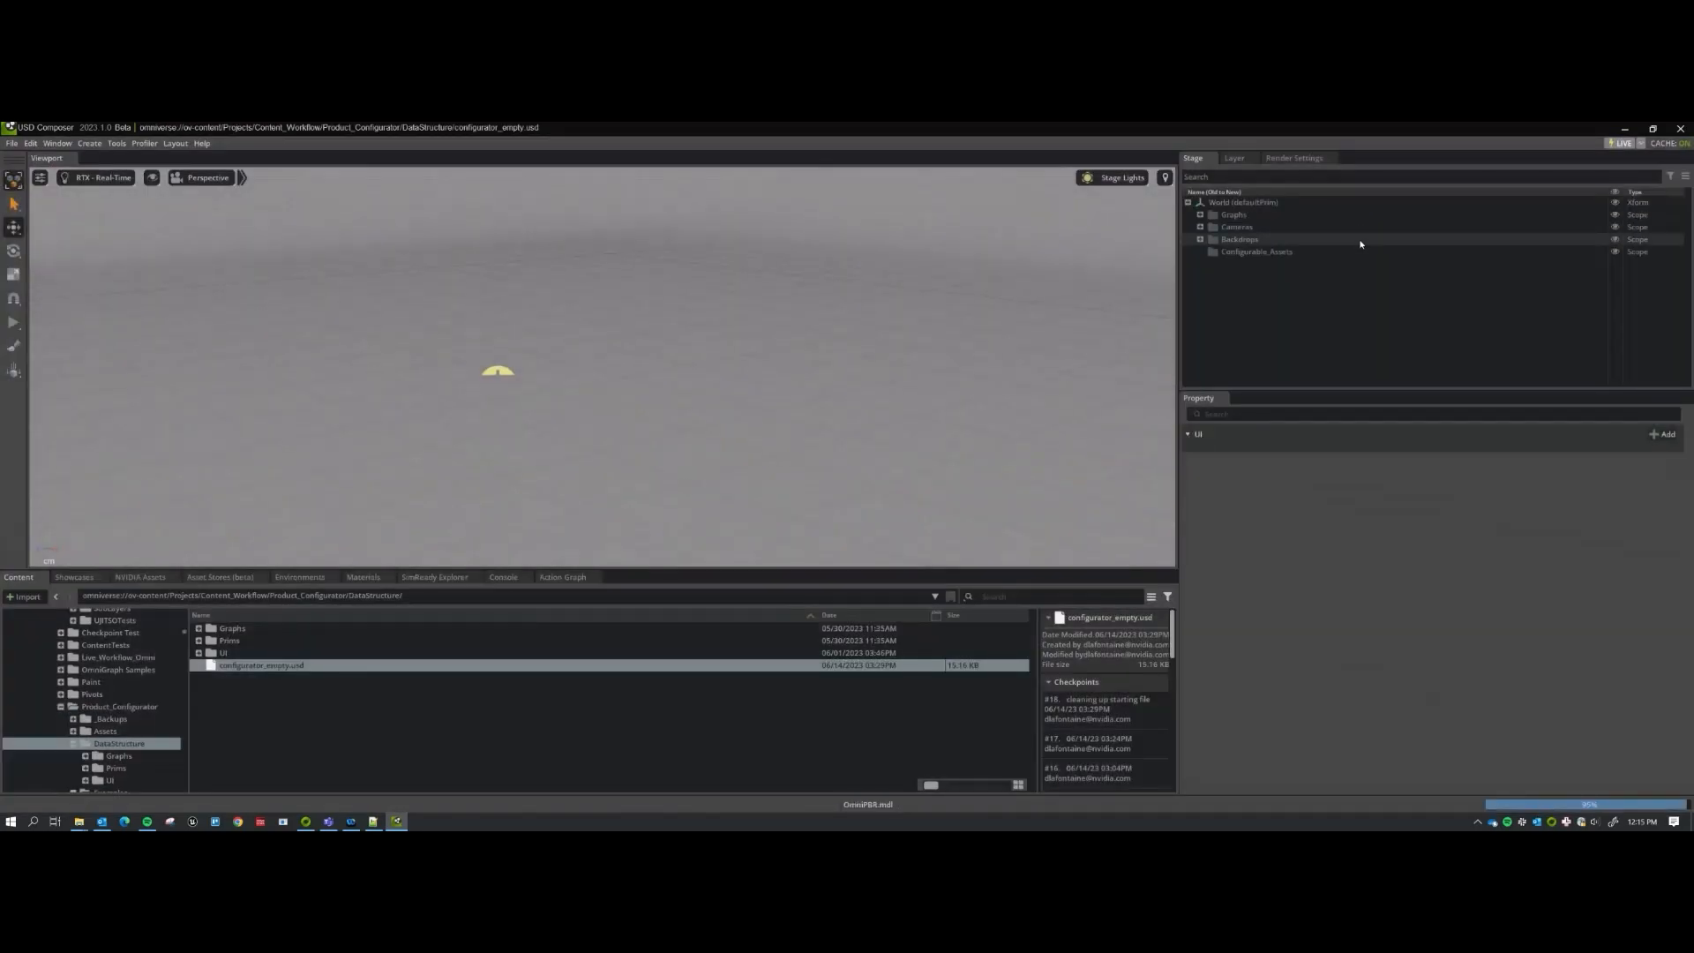
Check the Cameras scope, then expand Graphs to show SystemStartup in the Stage tree.
{"action": "left_click", "coordinate": [1217, 228]}
{"action": "left_click", "coordinate": [1200, 228]}
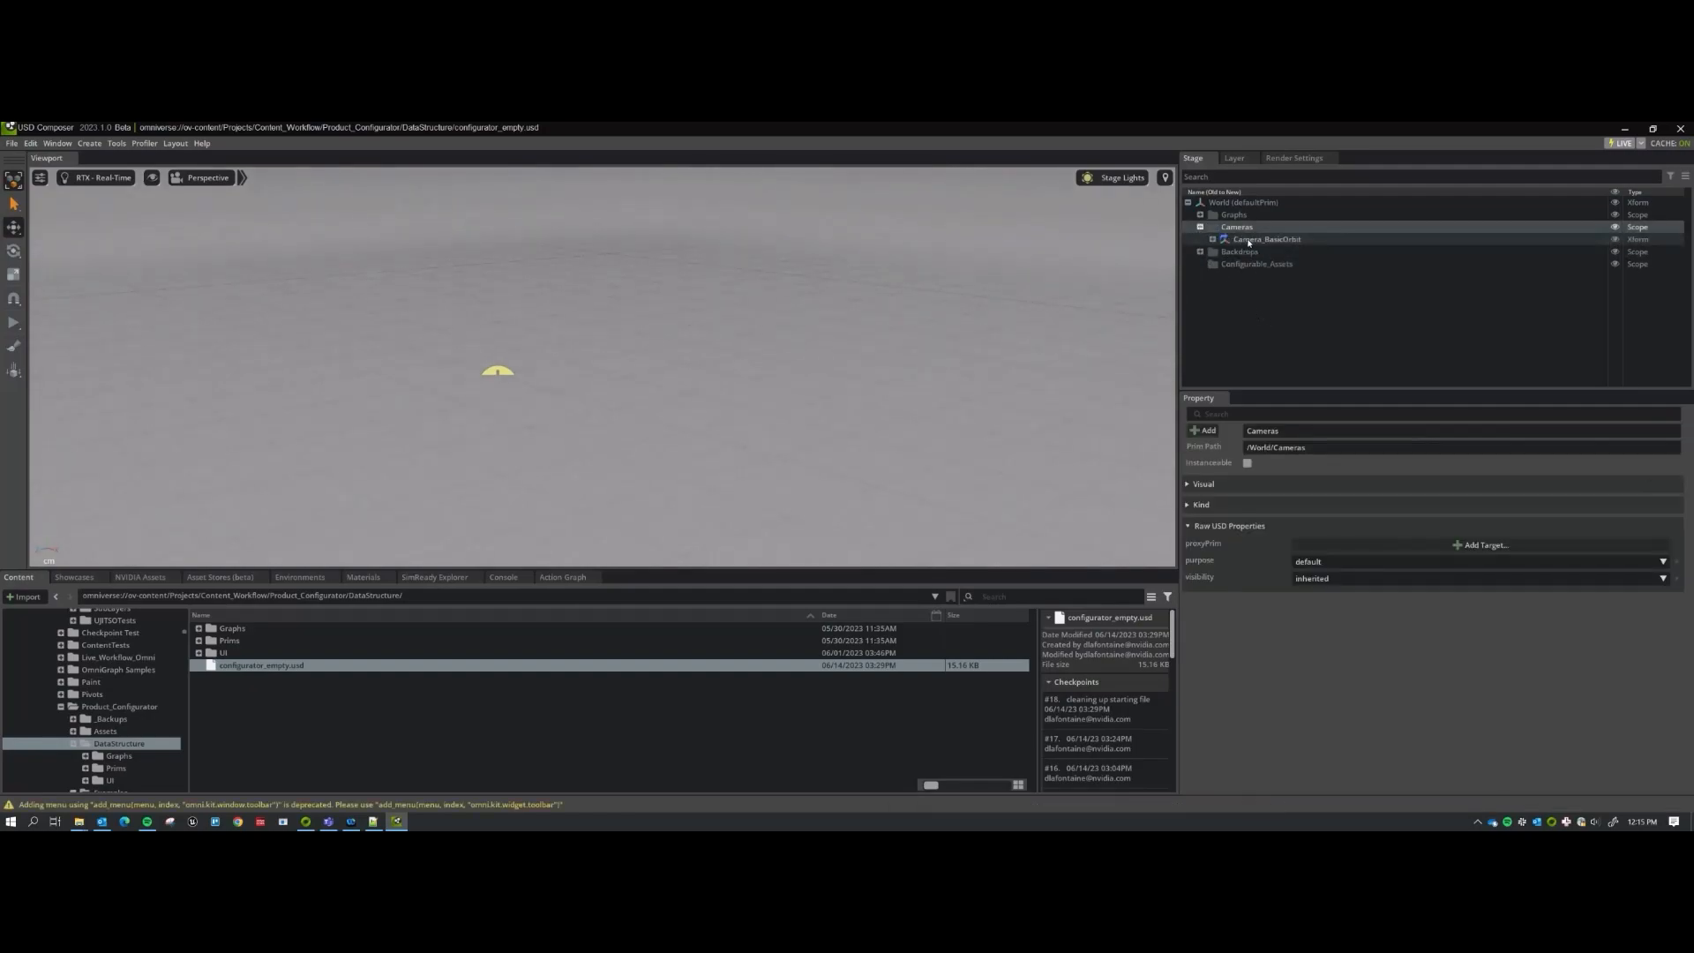
{"action": "left_click", "coordinate": [1201, 228]}
{"action": "left_click", "coordinate": [1200, 215]}
Inspect SystemStartup's properties, including startingCamera /World/Cameras/Camera_BasicOrbit, and its context actions.
{"action": "left_click", "coordinate": [1226, 229]}
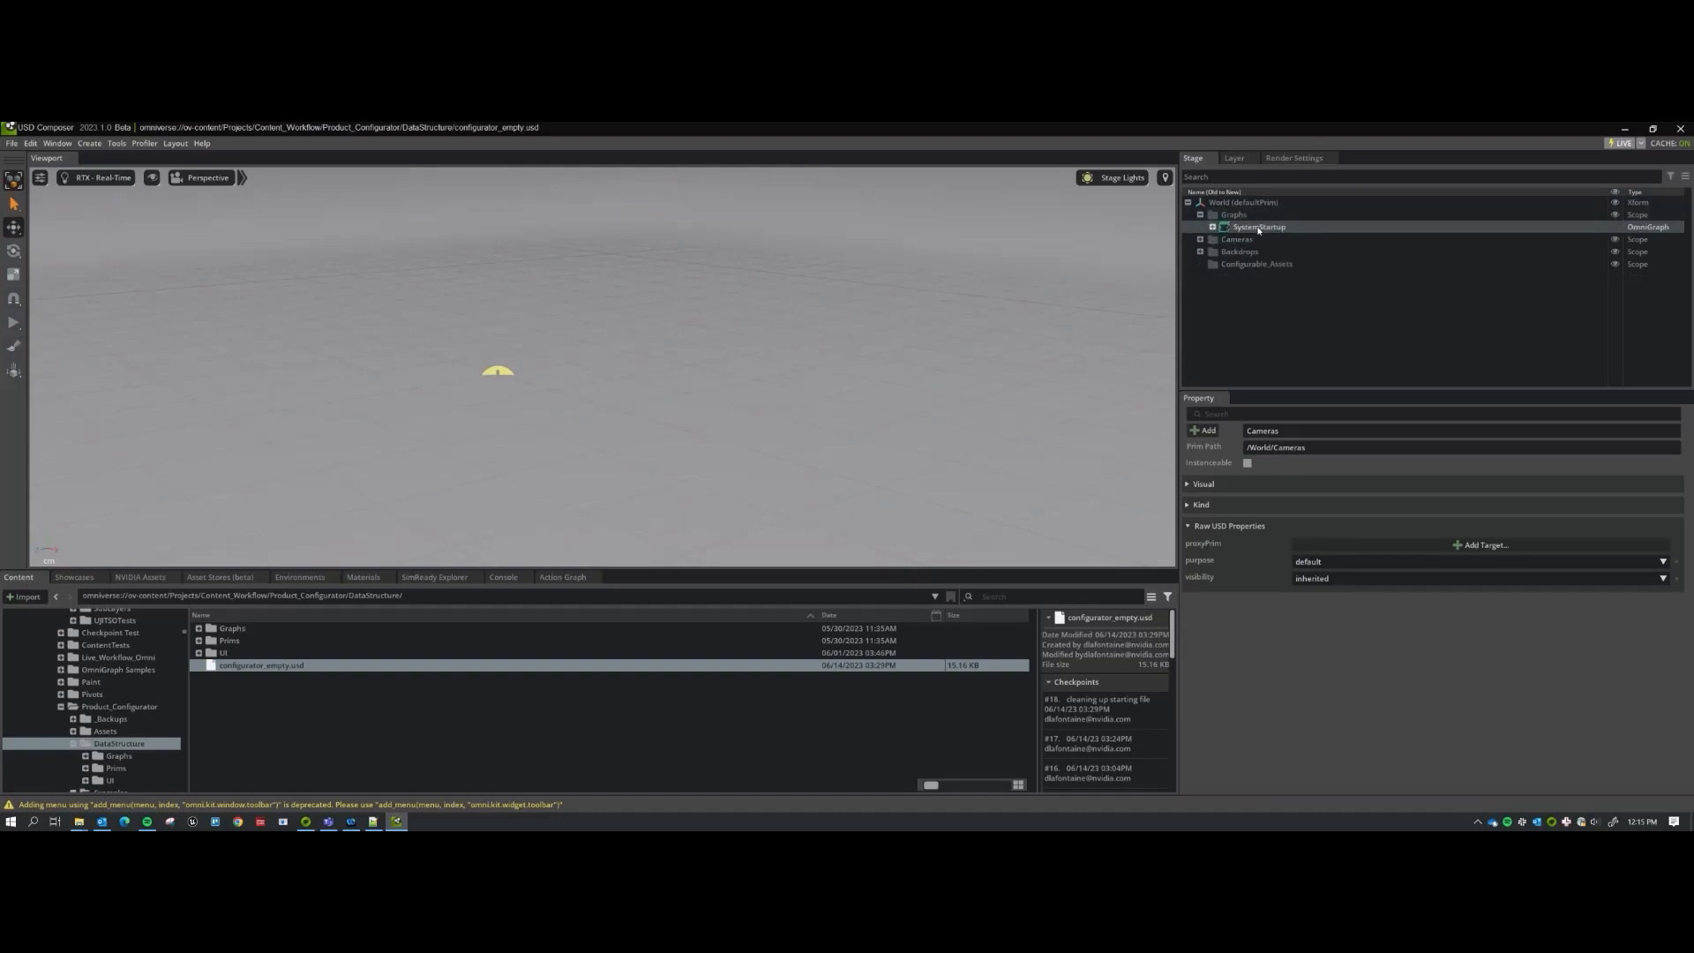
{"action": "right_click", "coordinate": [1264, 230]}
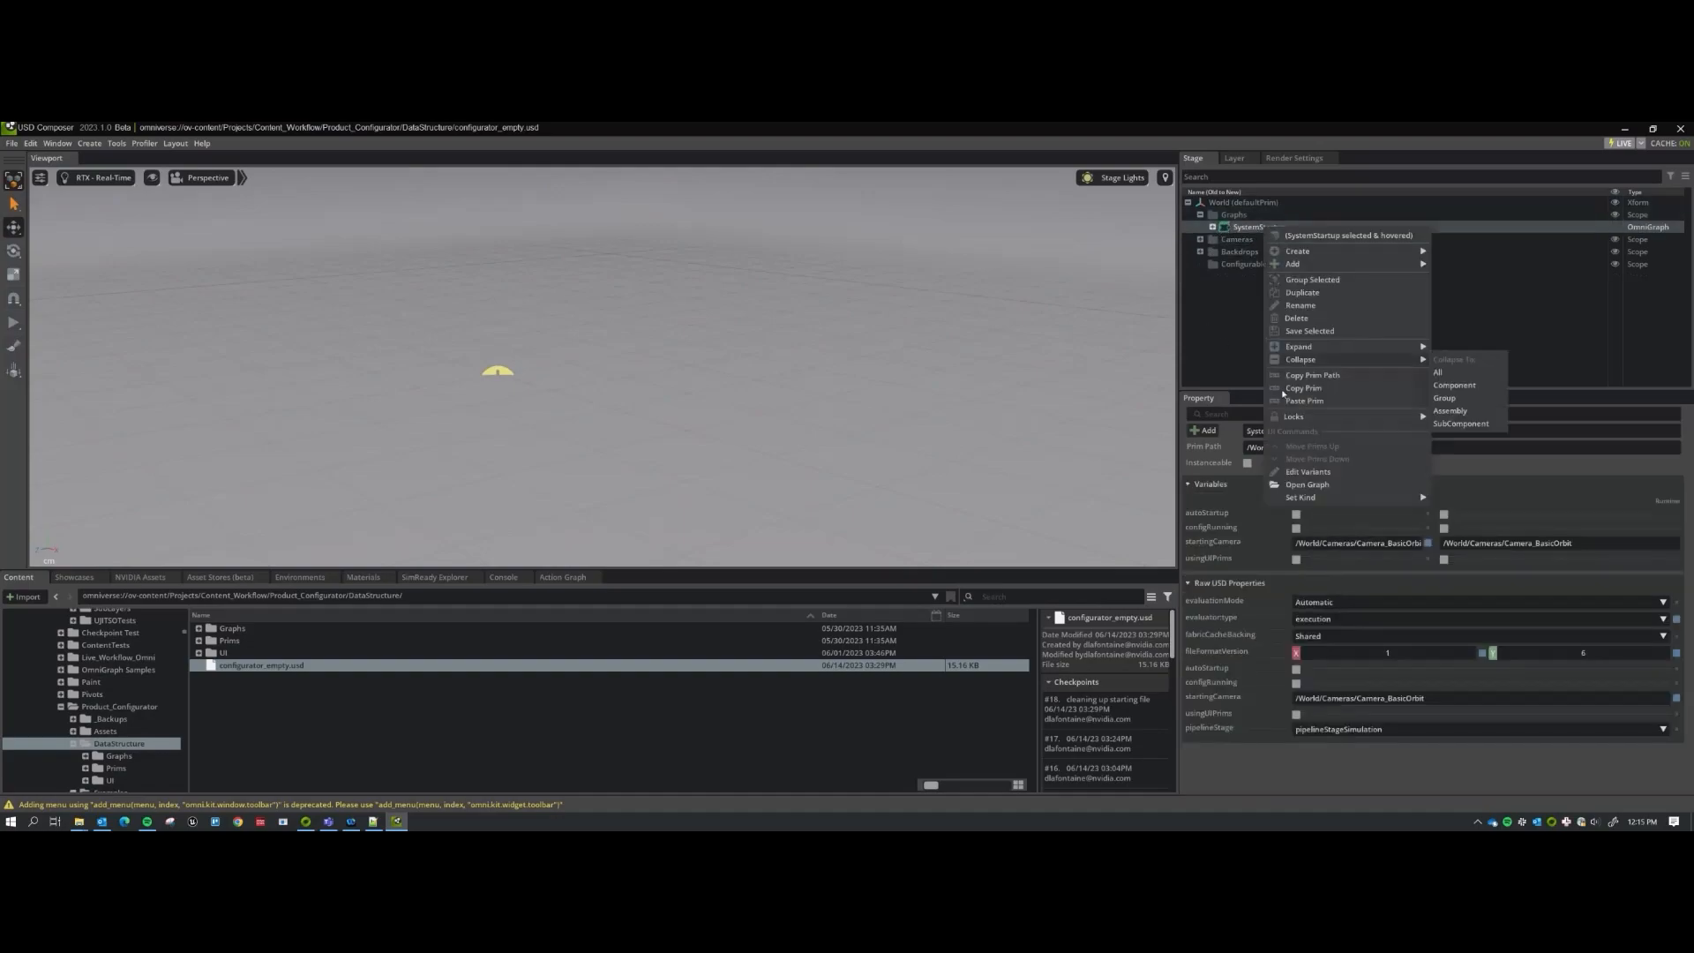
{"action": "left_click", "coordinate": [1232, 326]}
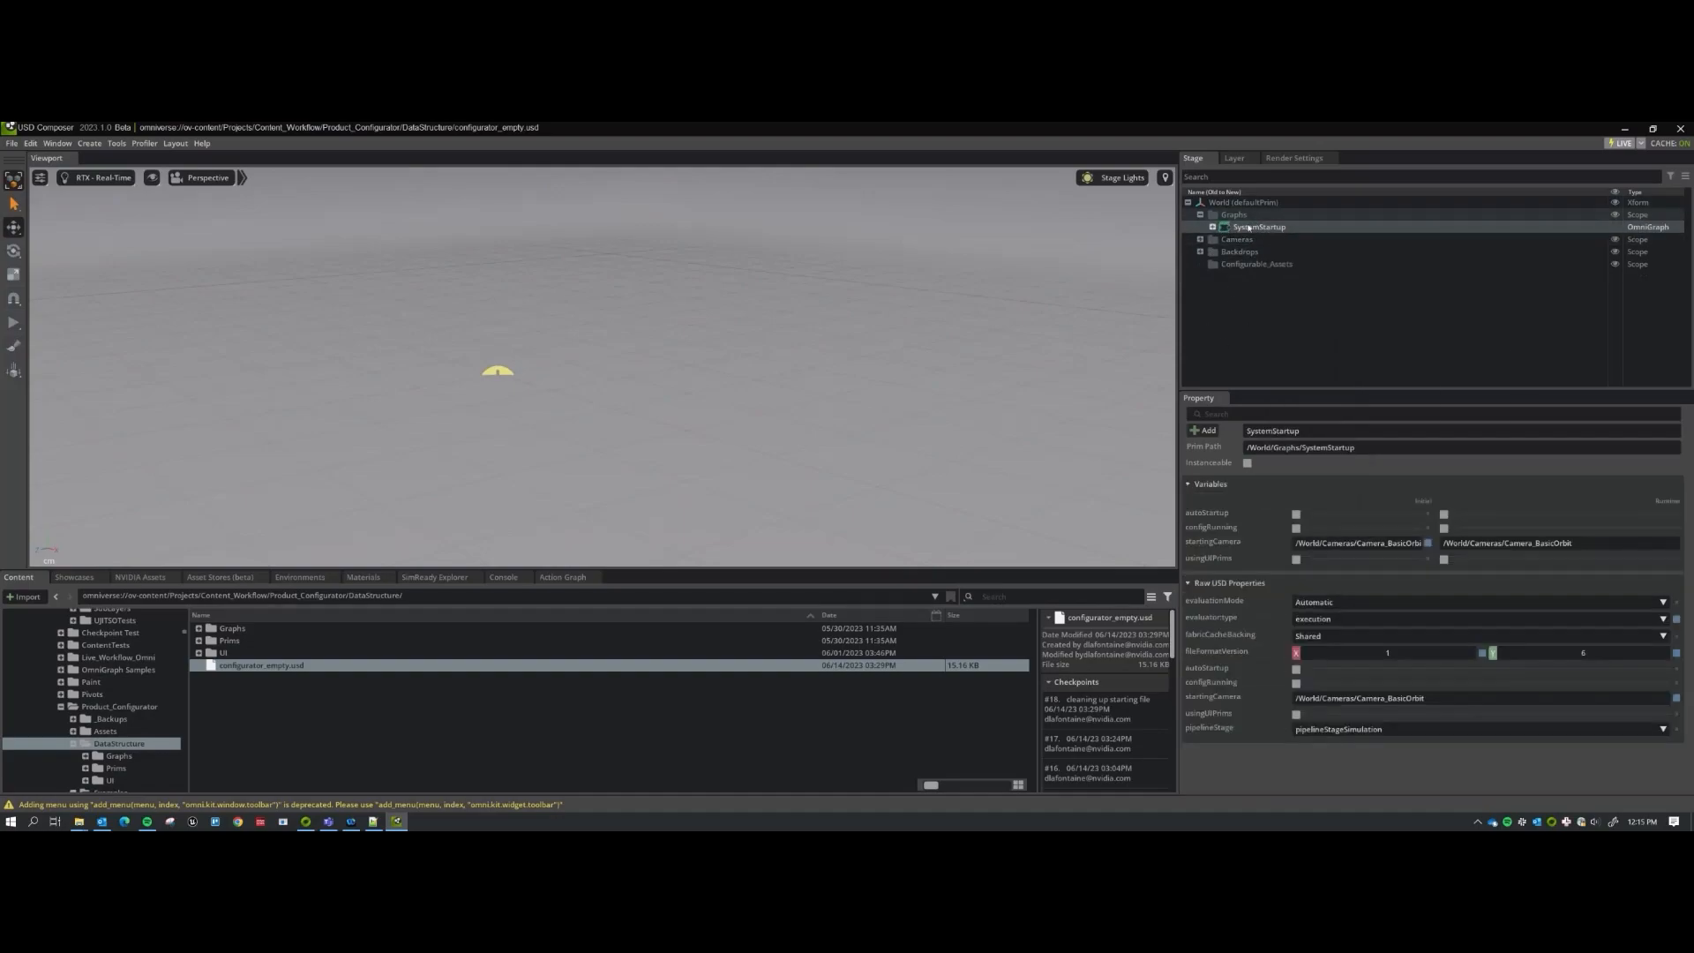
{"action": "left_click", "coordinate": [1276, 354]}
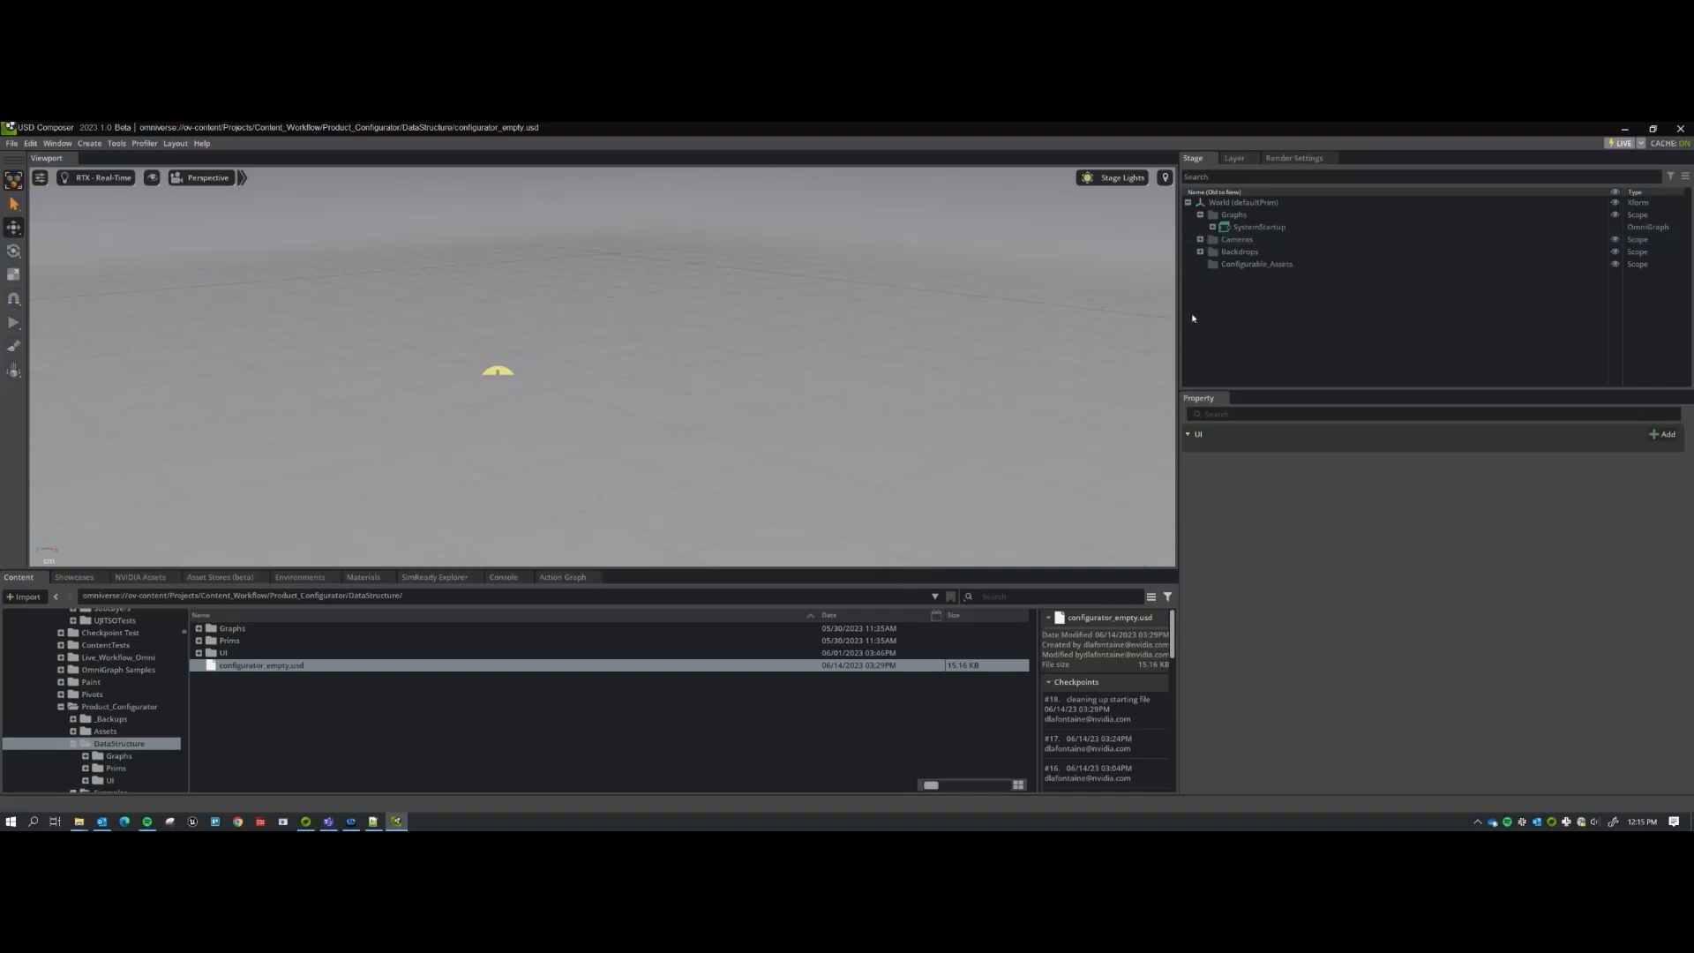
{"action": "left_click", "coordinate": [1245, 229]}
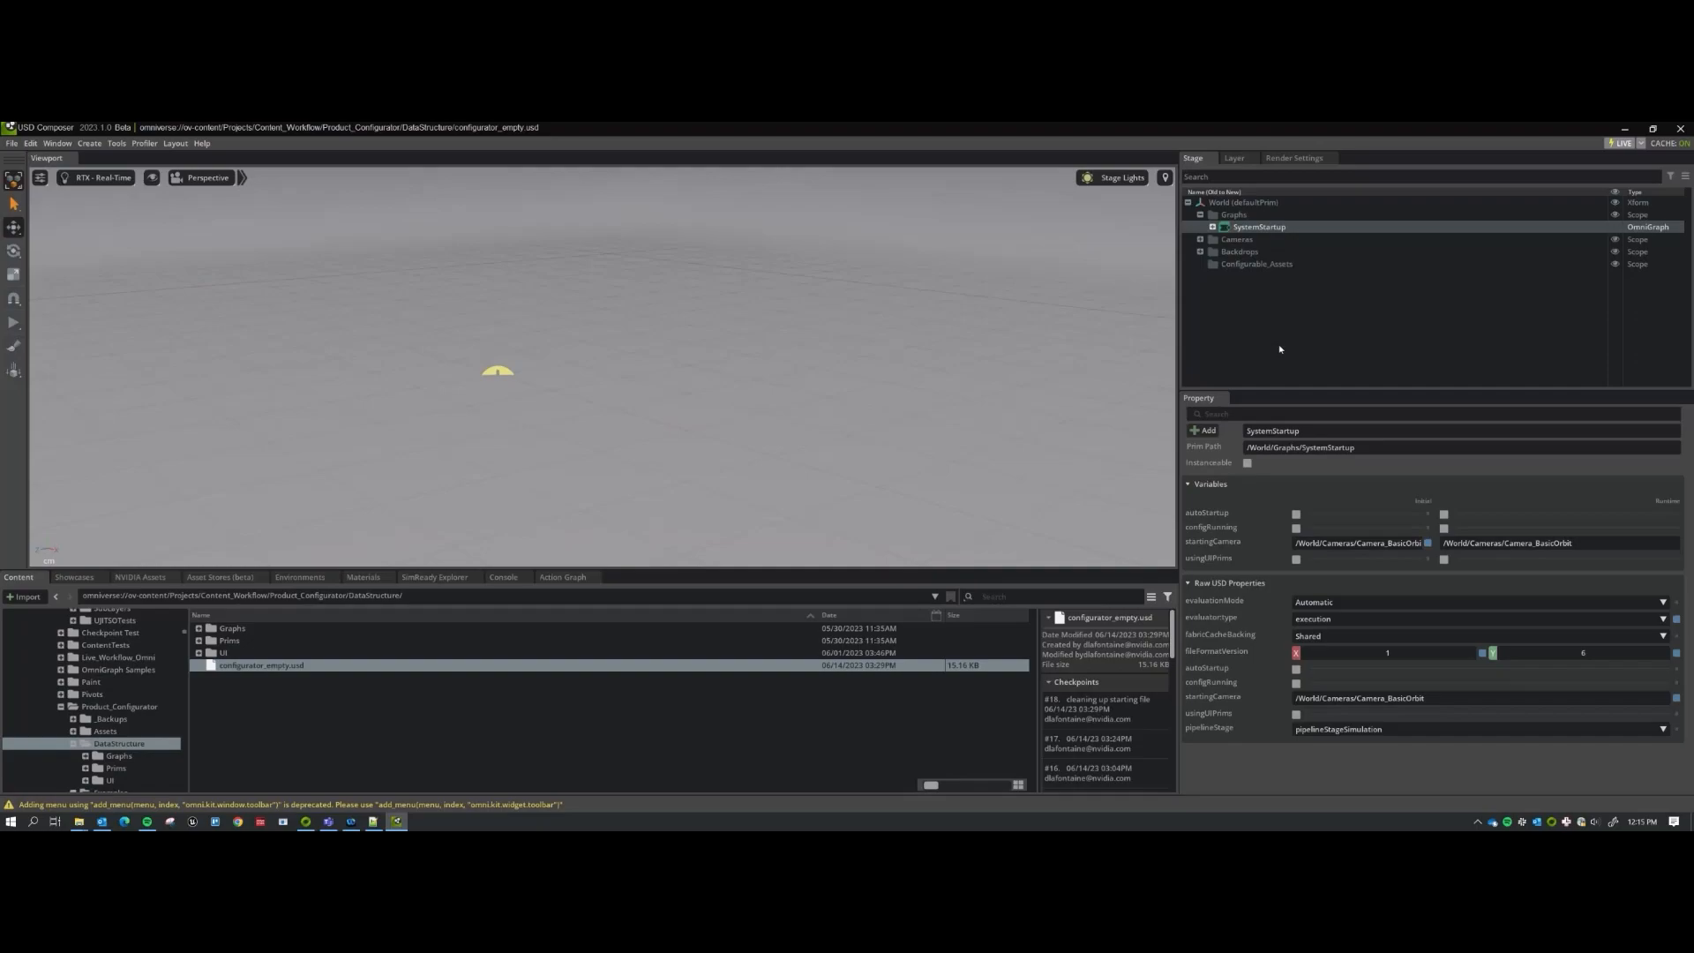
{"action": "left_click", "coordinate": [1311, 321]}
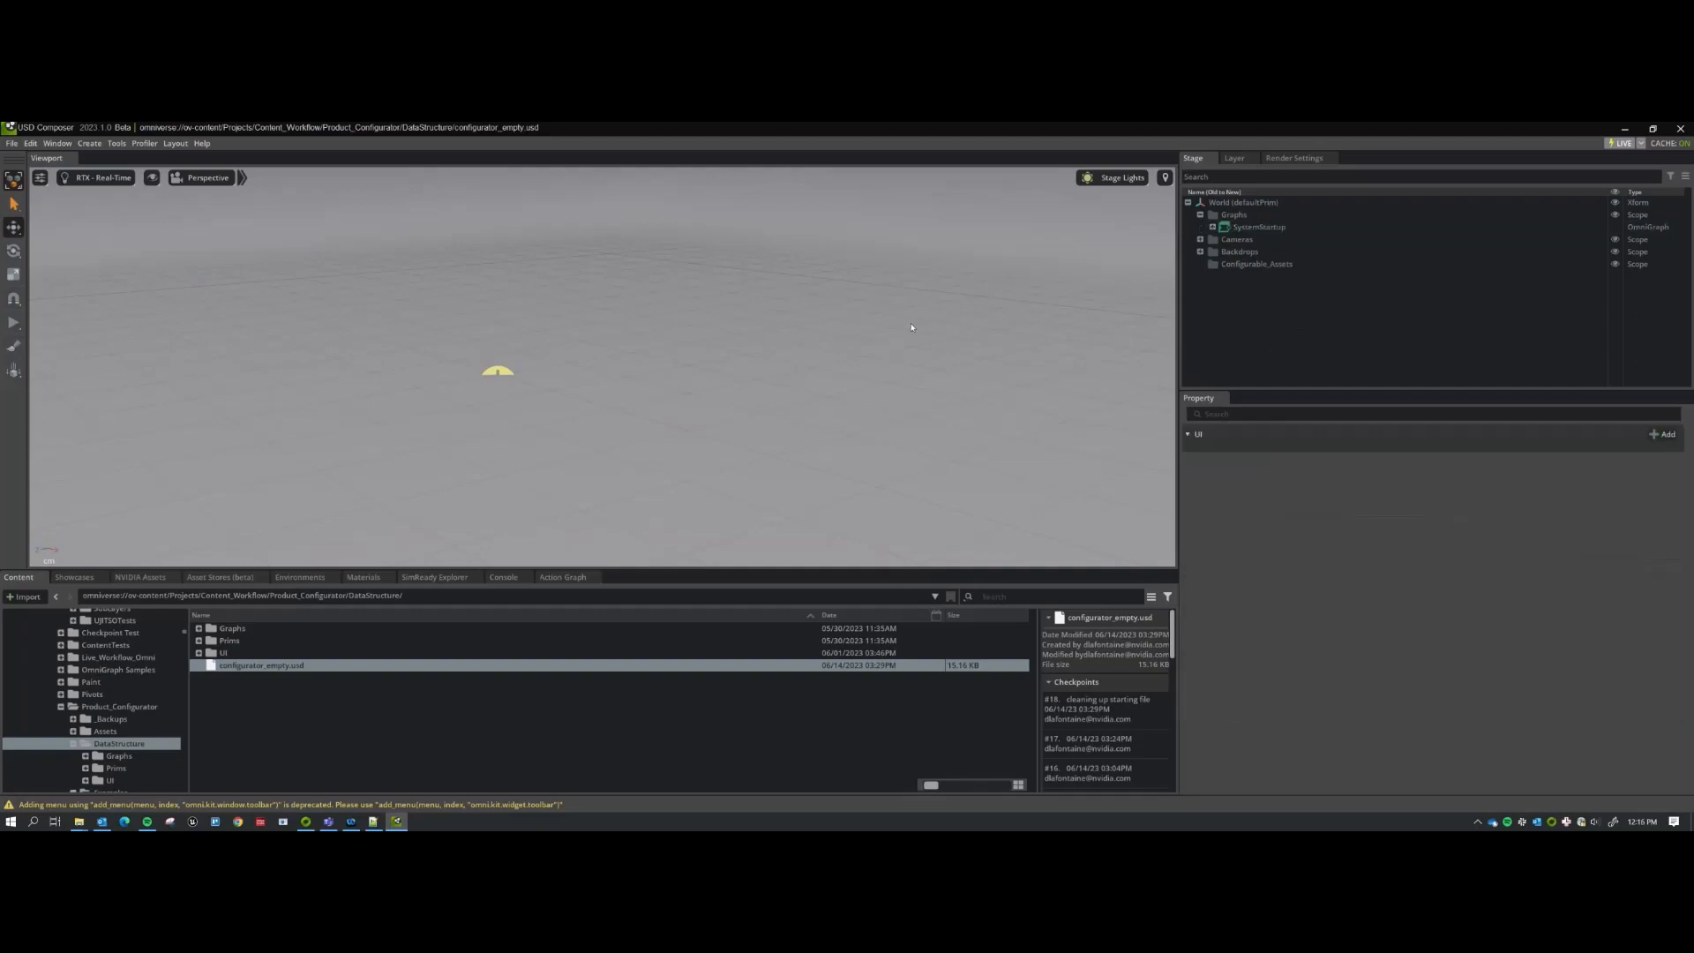
Orbit around the empty backdrop in a full-screen viewport, then restore the docked layout.
{"action": "key", "text": "F11"}
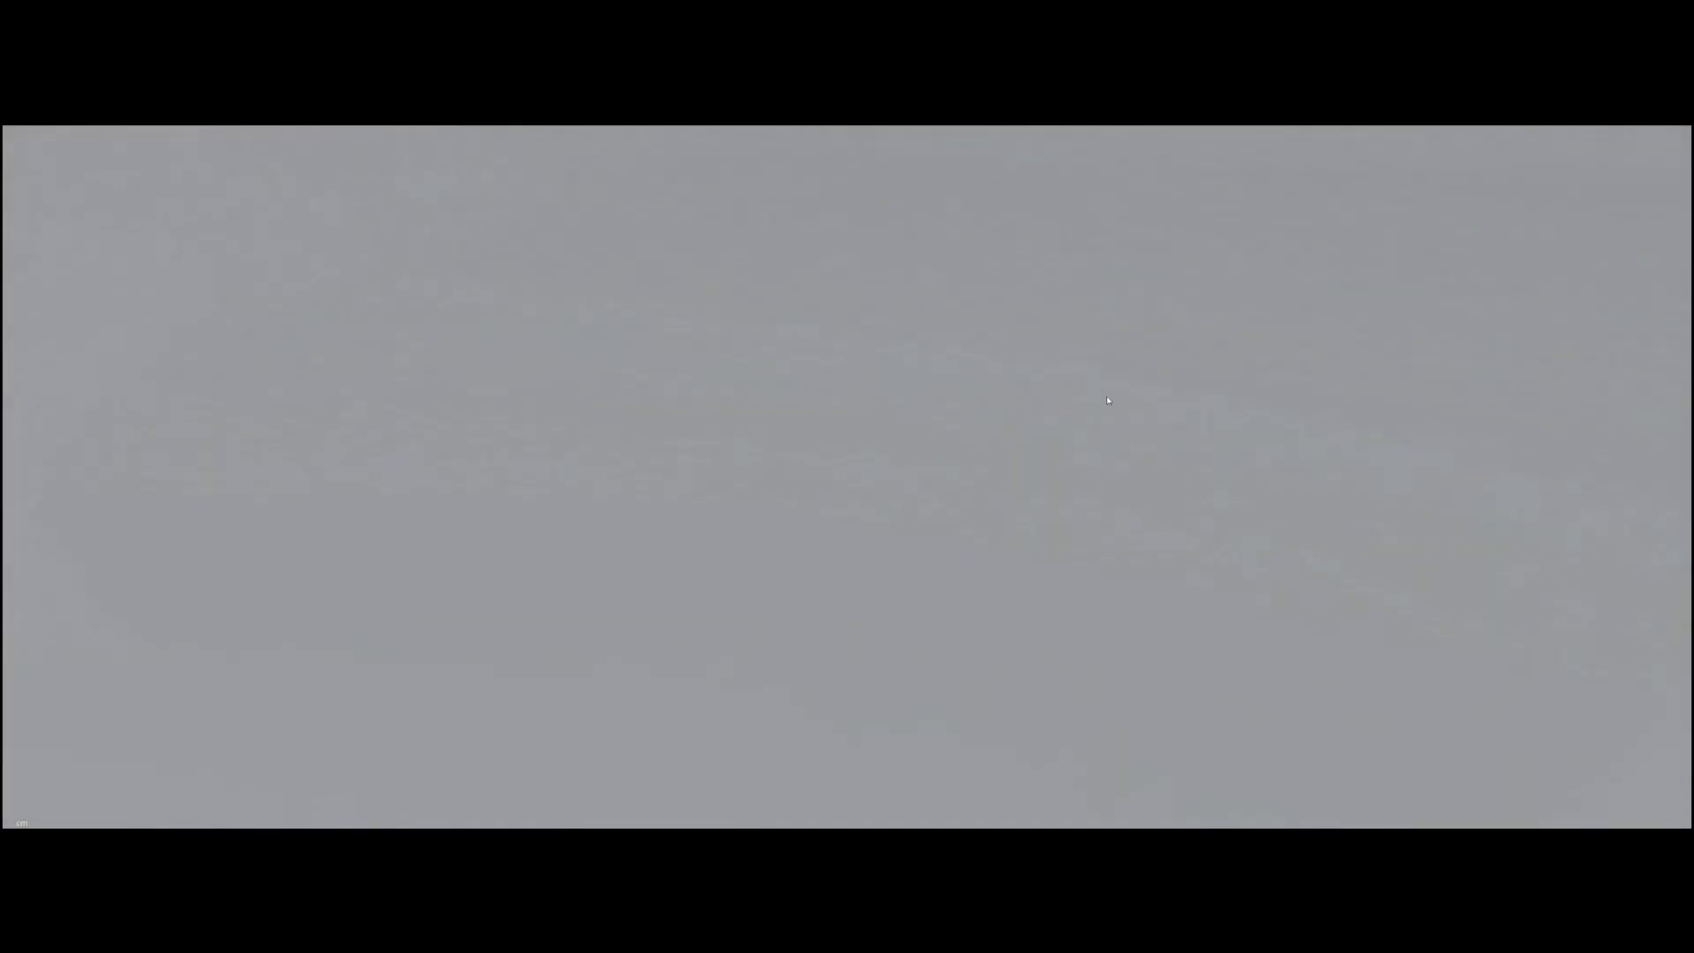
{"action": "right_click_drag", "start_coordinate": [722, 413], "coordinate": [1154, 345]}
{"action": "mouse_move", "coordinate": [711, 346]}
{"action": "right_mouse_down"}
{"action": "mouse_move", "coordinate": [882, 341]}
{"action": "mouse_move", "coordinate": [900, 367]}
{"action": "mouse_move", "coordinate": [897, 451]}
{"action": "mouse_move", "coordinate": [976, 374]}
{"action": "mouse_move", "coordinate": [726, 367]}
{"action": "right_mouse_up"}
{"action": "right_click_drag", "start_coordinate": [732, 425], "coordinate": [817, 413]}
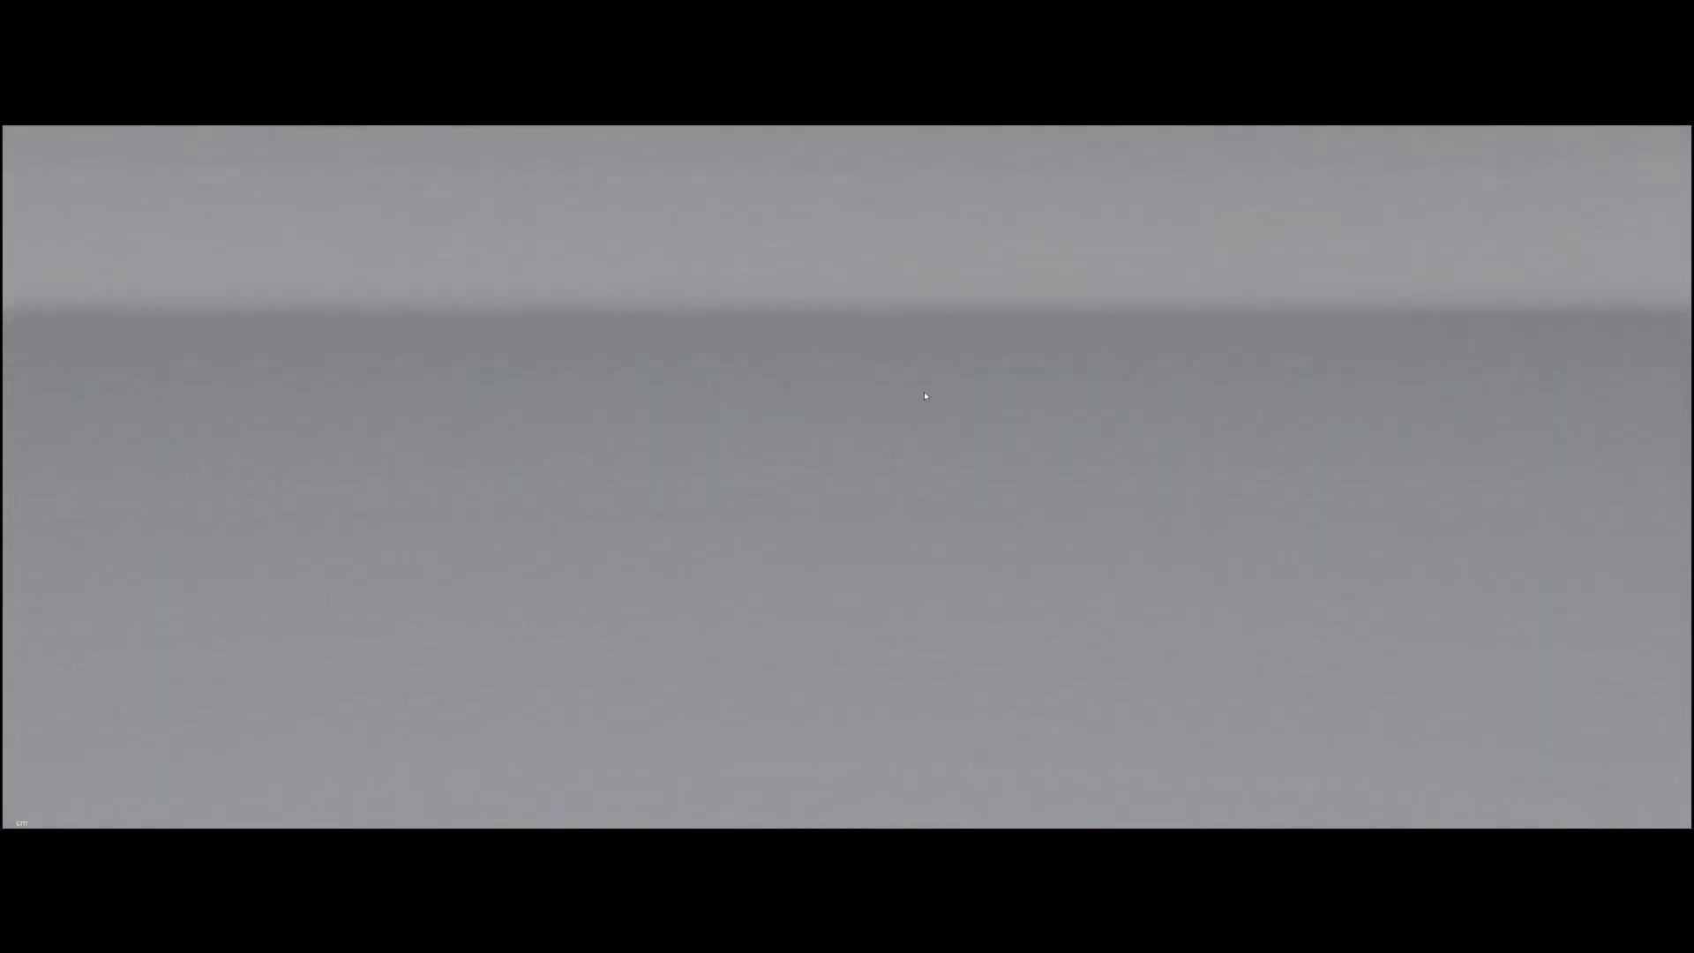
{"action": "key", "text": "F11"}
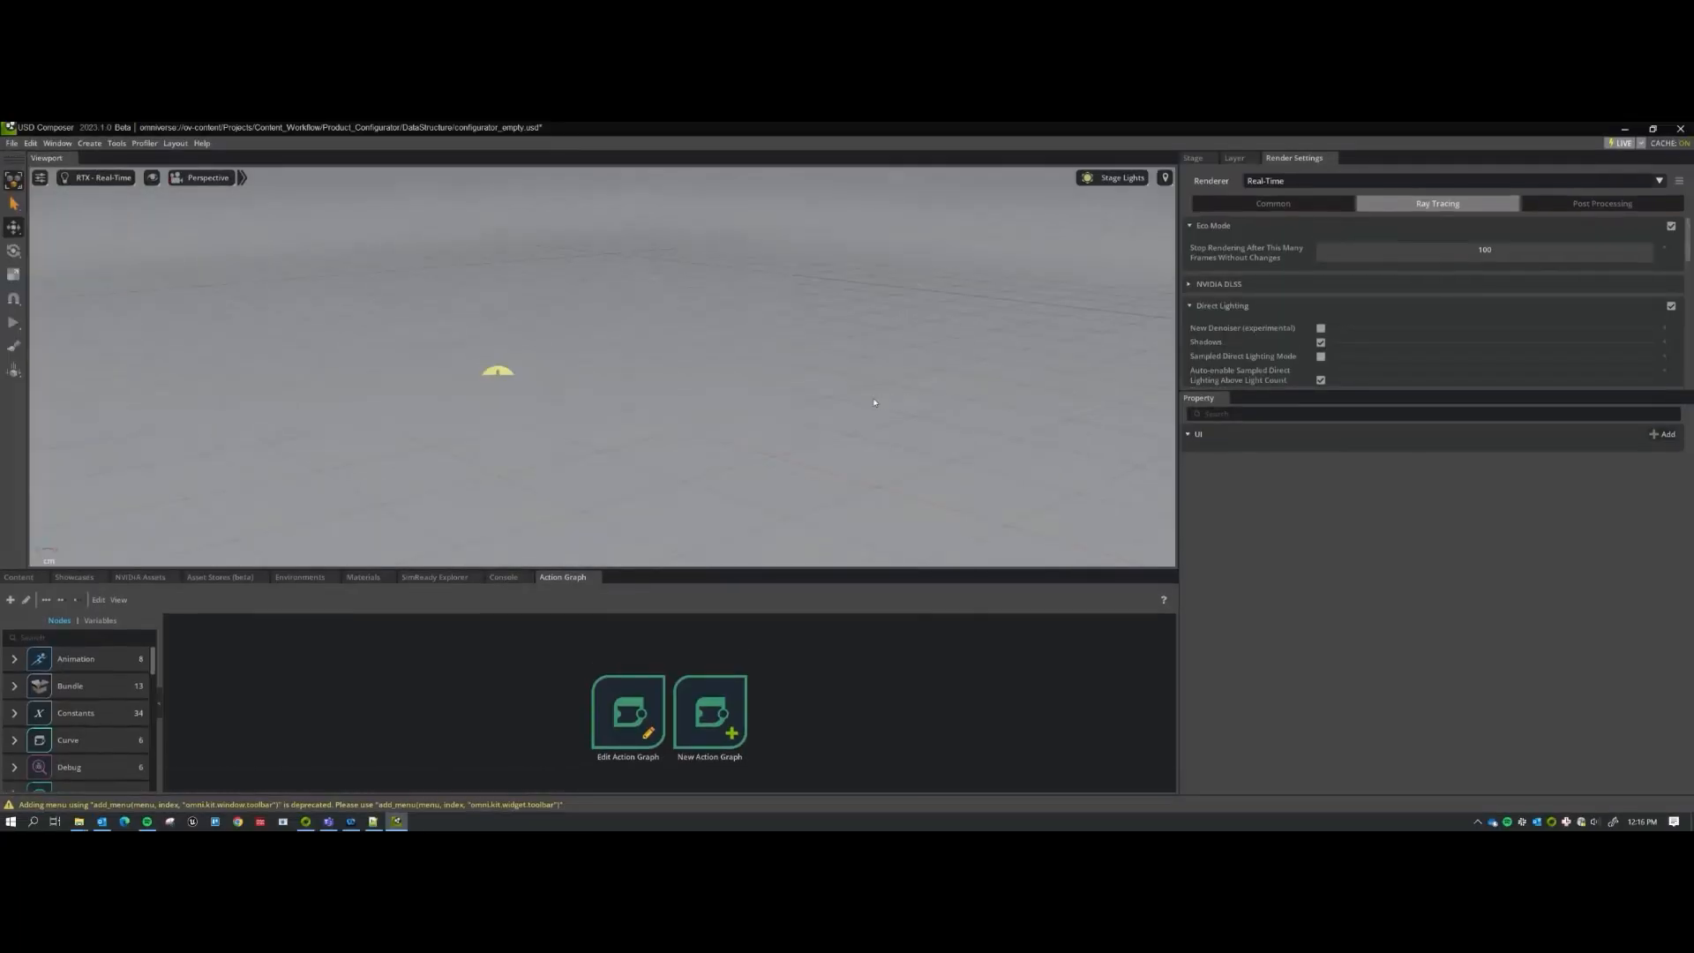
Drag Koenigsegg_Ragnarok_Variants_Scene.usd from the Koenigsegg bookmark onto Configurable_Assets in the Stage tree.
{"action": "left_click", "coordinate": [1193, 159]}
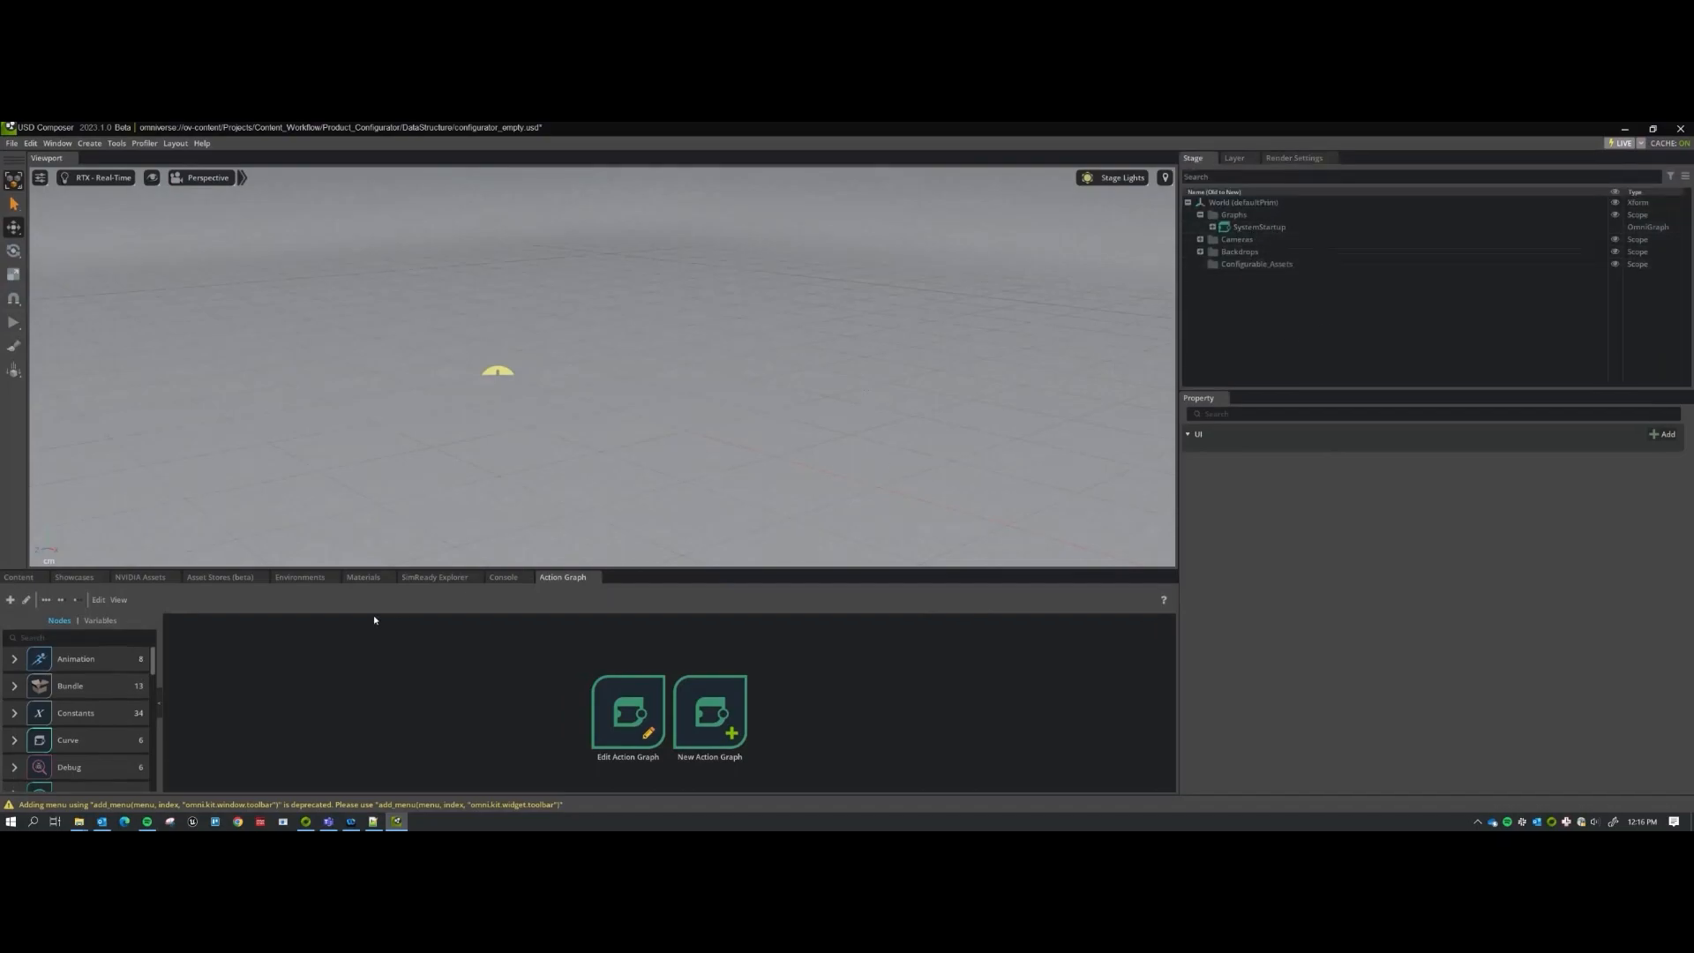
{"action": "left_click", "coordinate": [22, 578]}
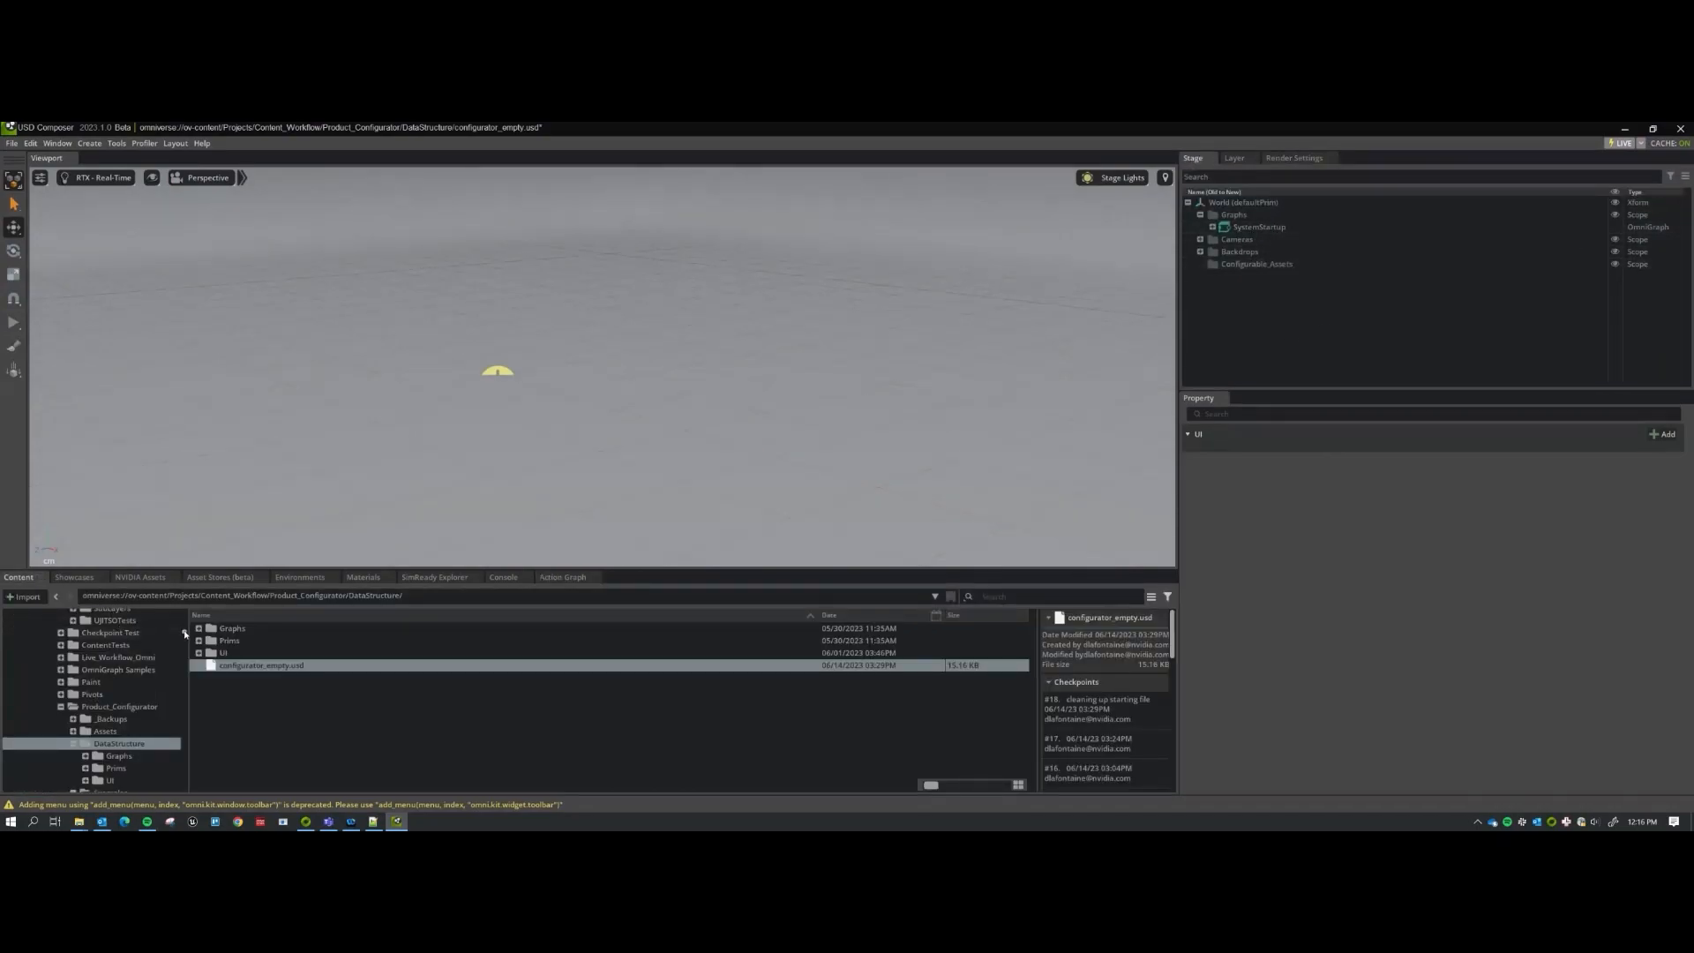
{"action": "left_click_drag", "start_coordinate": [185, 627], "coordinate": [185, 612]}
{"action": "left_click", "coordinate": [161, 627]}
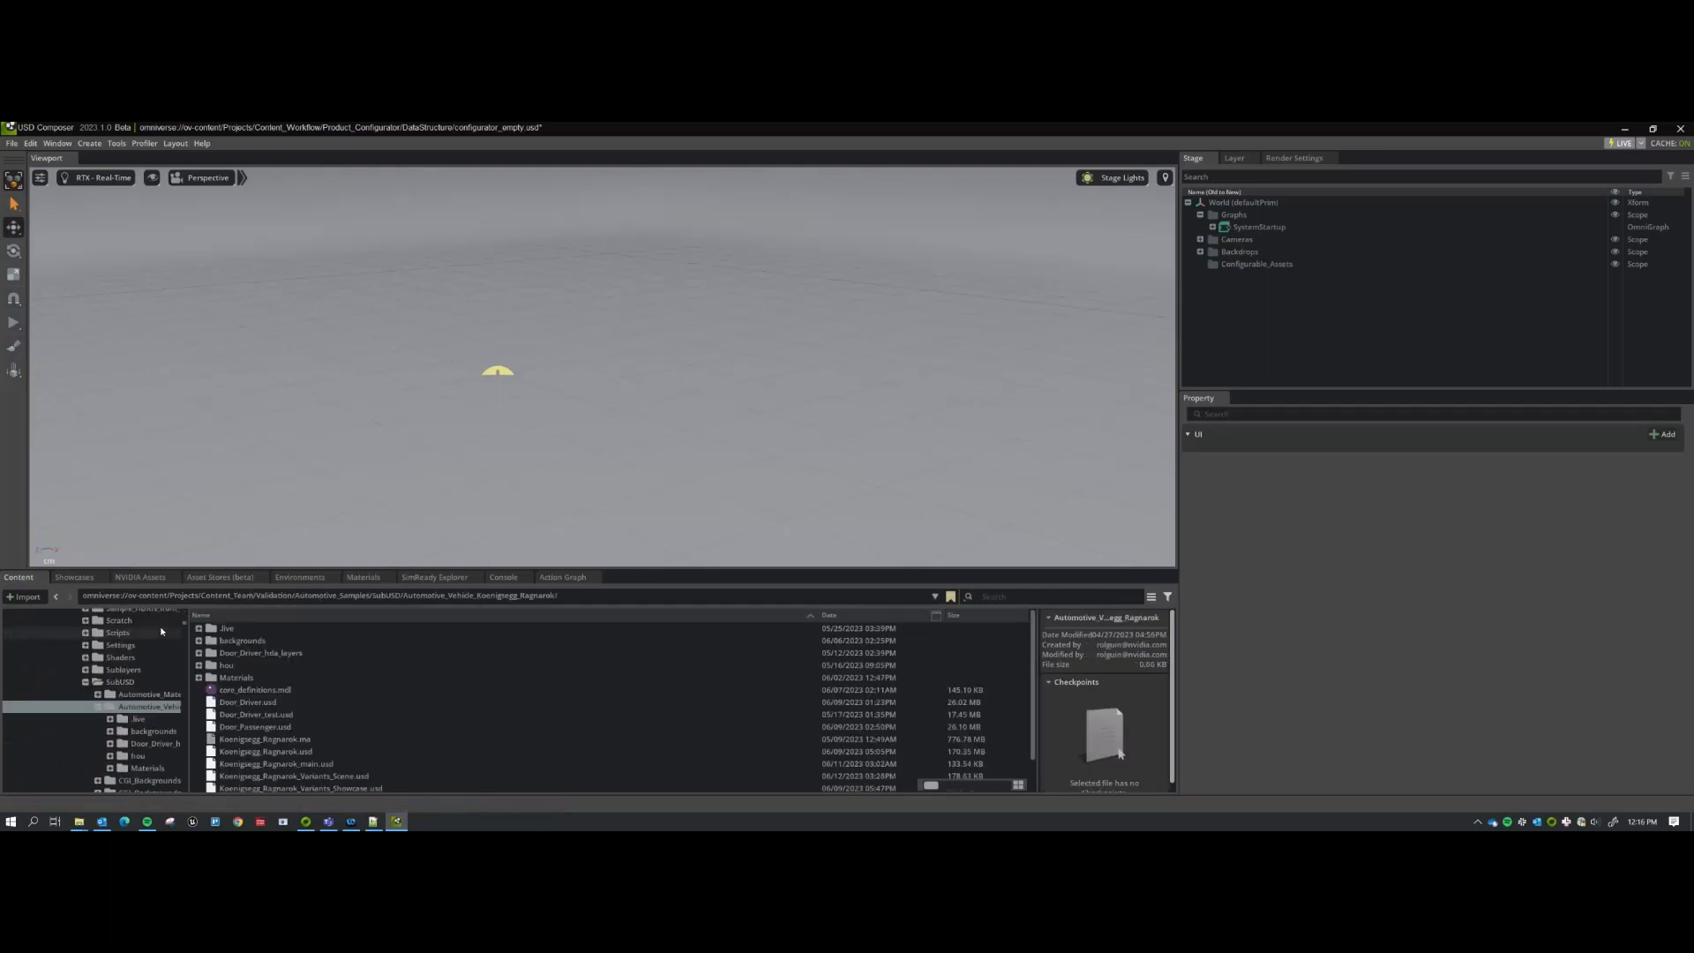
{"action": "left_click_drag", "start_coordinate": [300, 776], "coordinate": [1274, 266]}
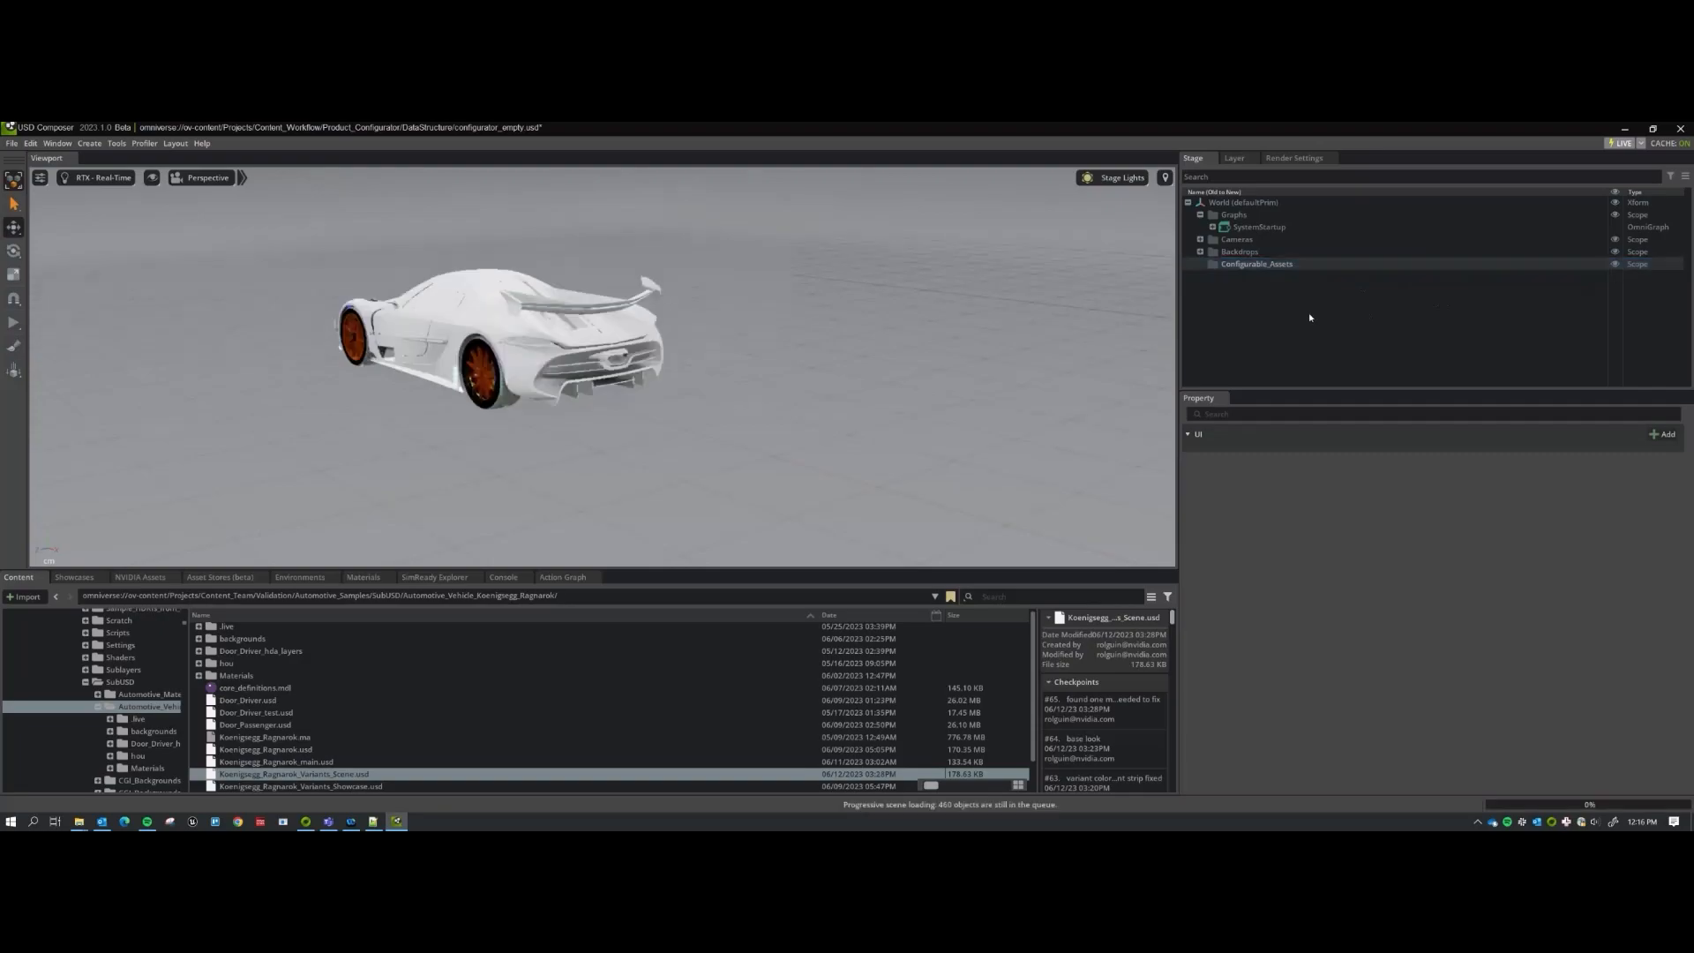
Frame the blue Ragnarok car with F and orbit to a high three-quarter view.
{"action": "left_click_drag", "start_coordinate": [652, 398], "coordinate": [794, 423], "text": "alt"}
{"action": "key", "text": "f"}
{"action": "key", "text": "Escape"}
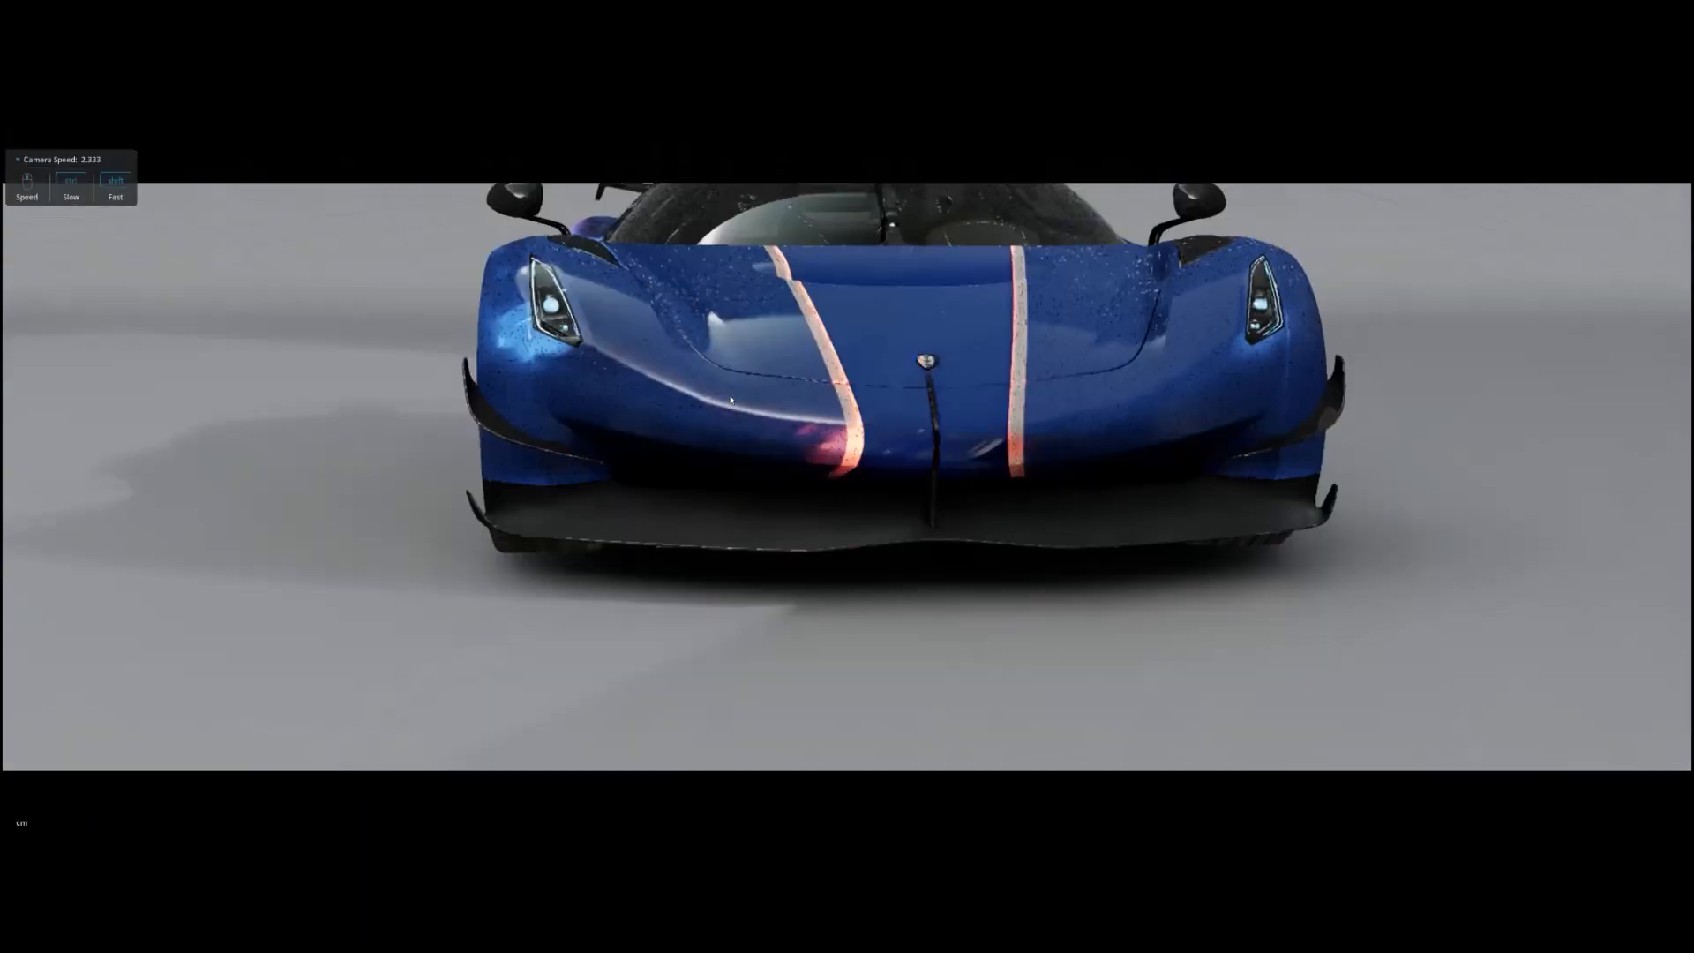
{"action": "left_click_drag", "start_coordinate": [731, 399], "coordinate": [1138, 306], "text": "alt"}
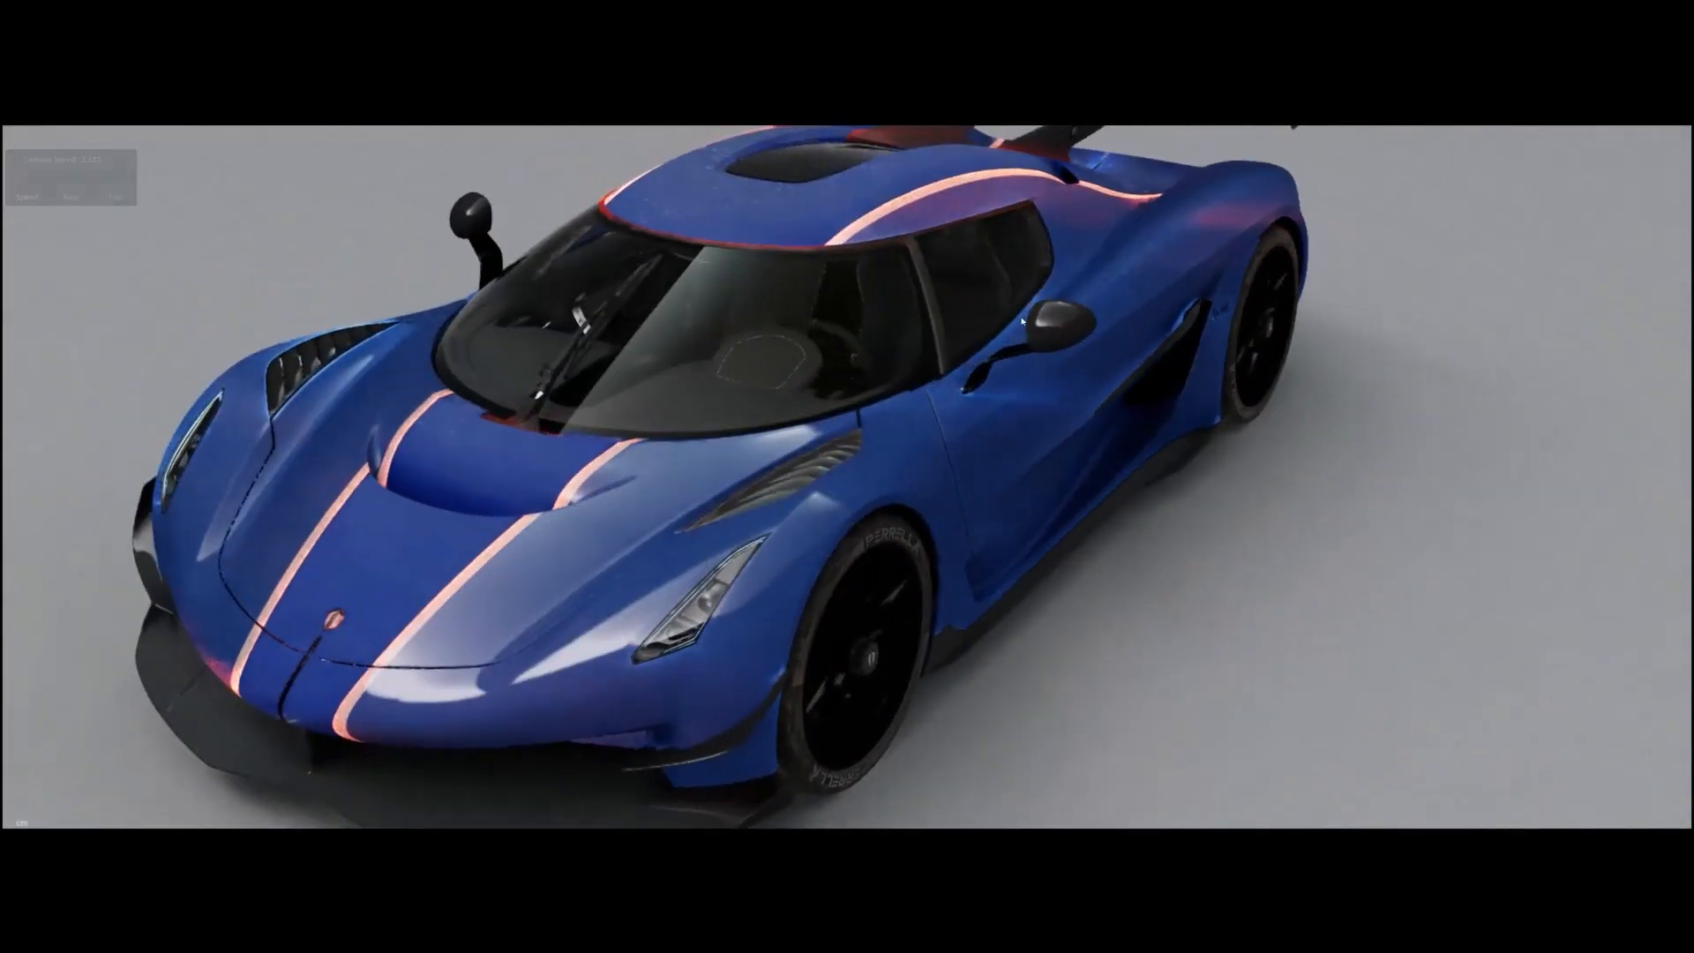
{"action": "left_click_drag", "start_coordinate": [1059, 327], "coordinate": [888, 364], "text": "alt"}
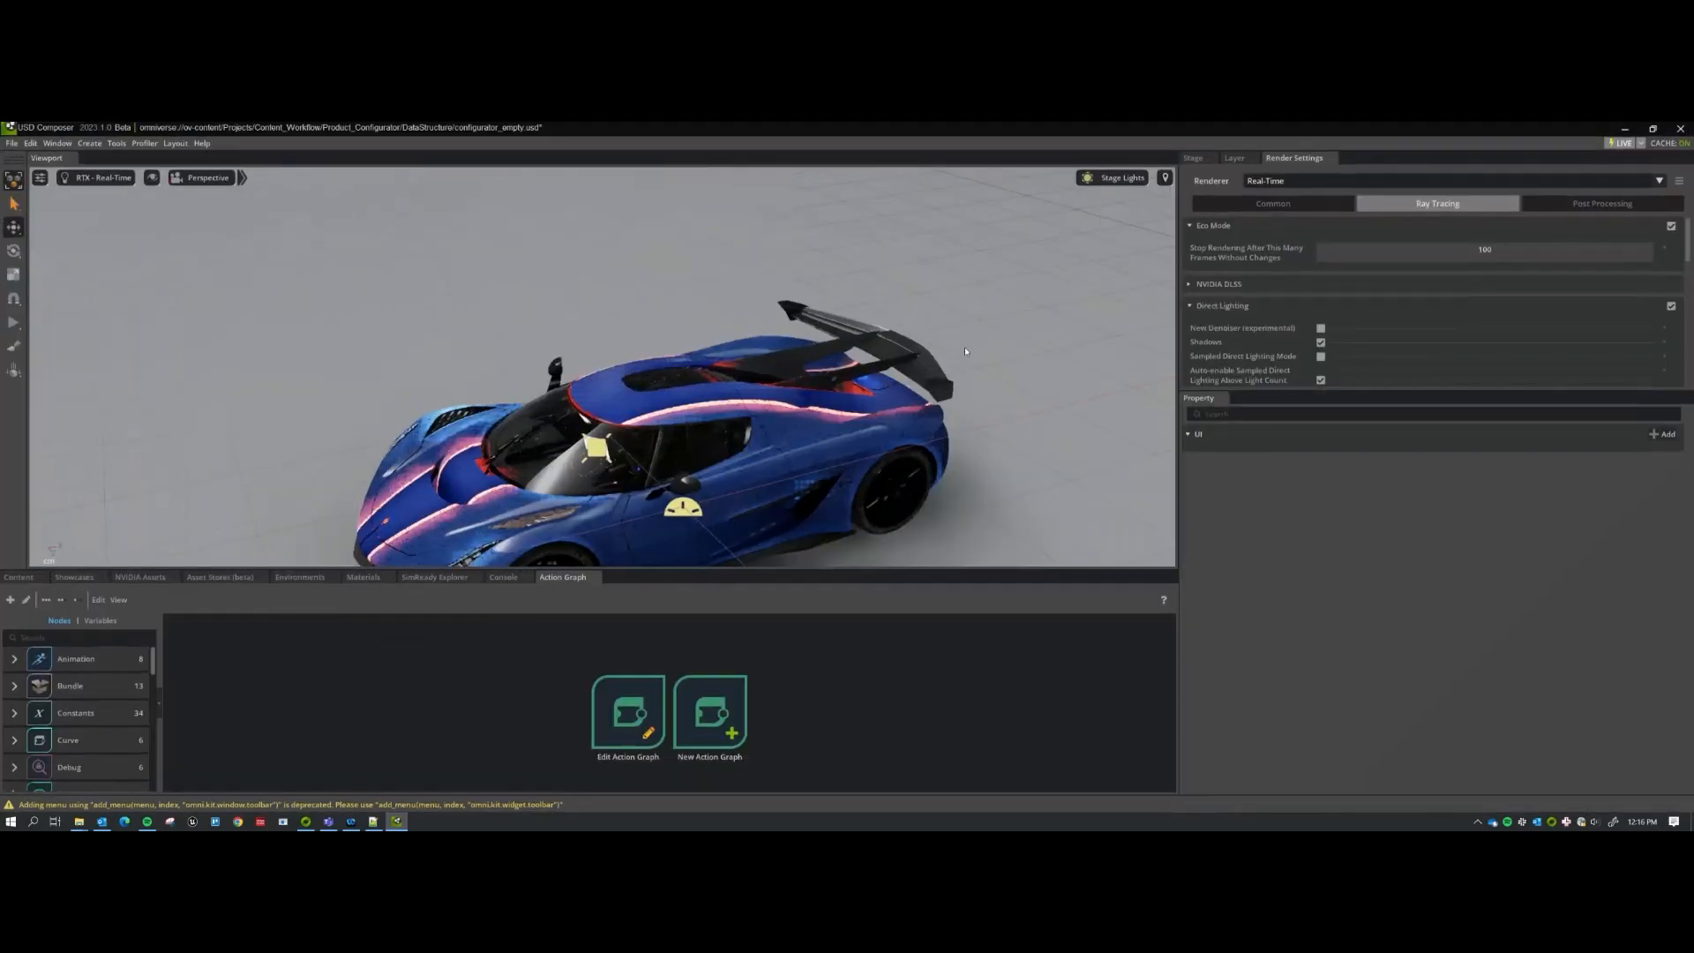
{"action": "left_click_drag", "start_coordinate": [1041, 300], "coordinate": [1126, 271], "text": "alt"}
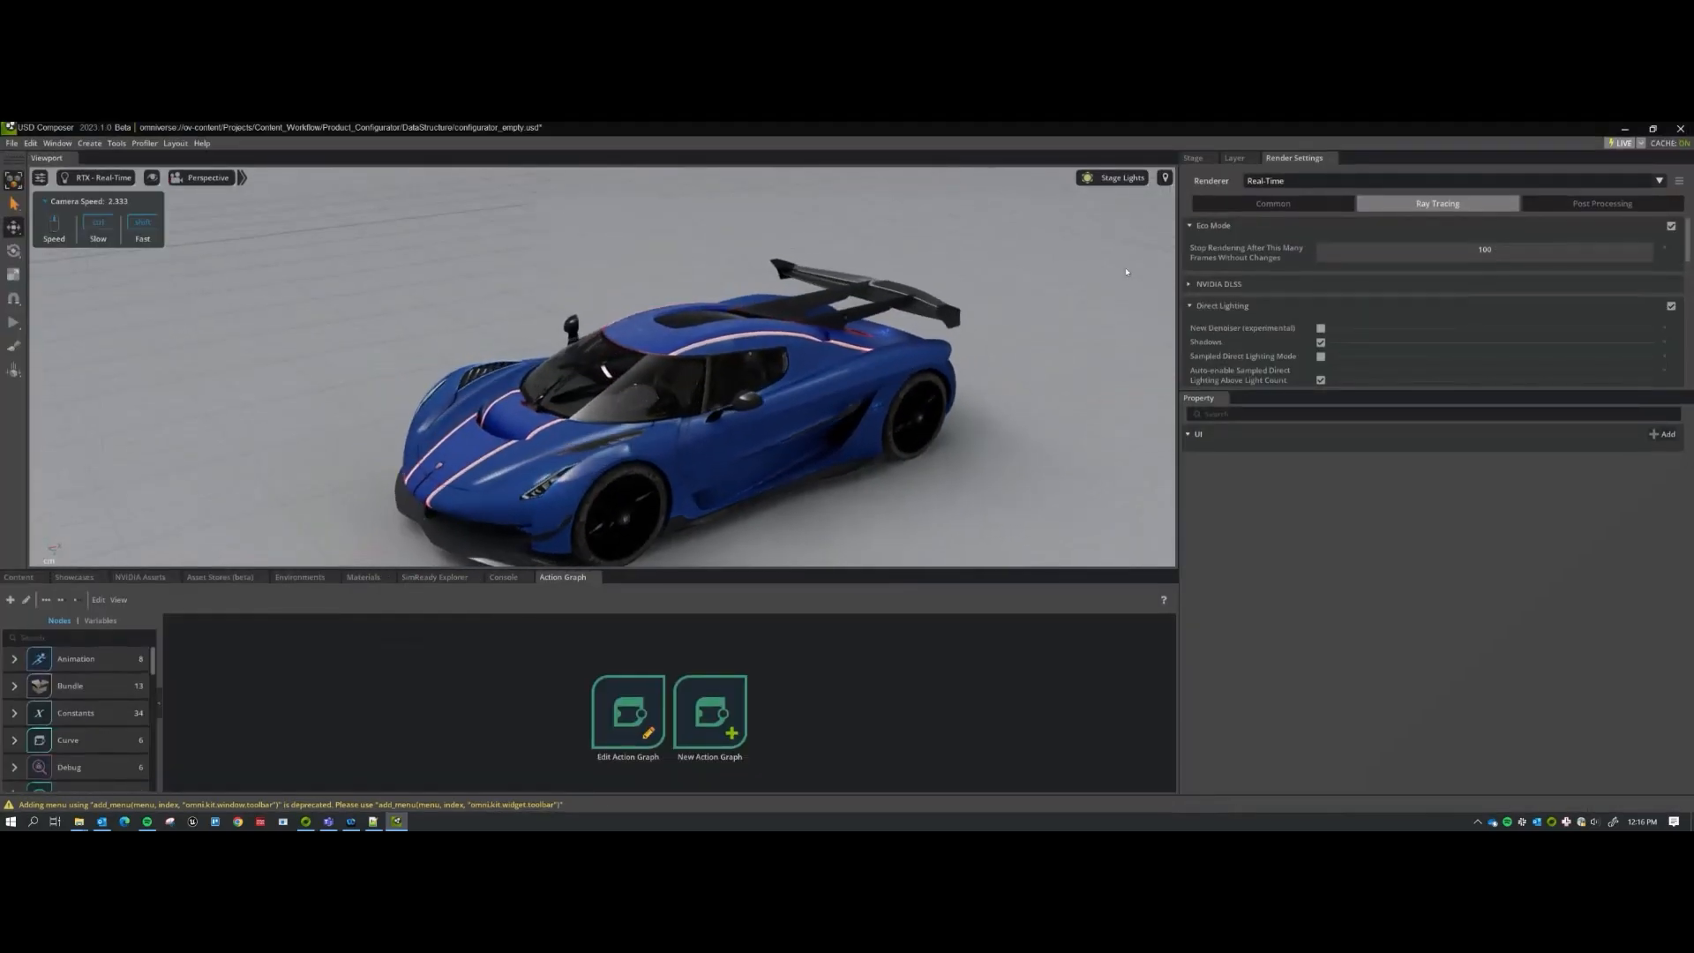
Bring up Create Data Structure from Tools > Product Configurator > Utilities.
{"action": "left_click", "coordinate": [1193, 158]}
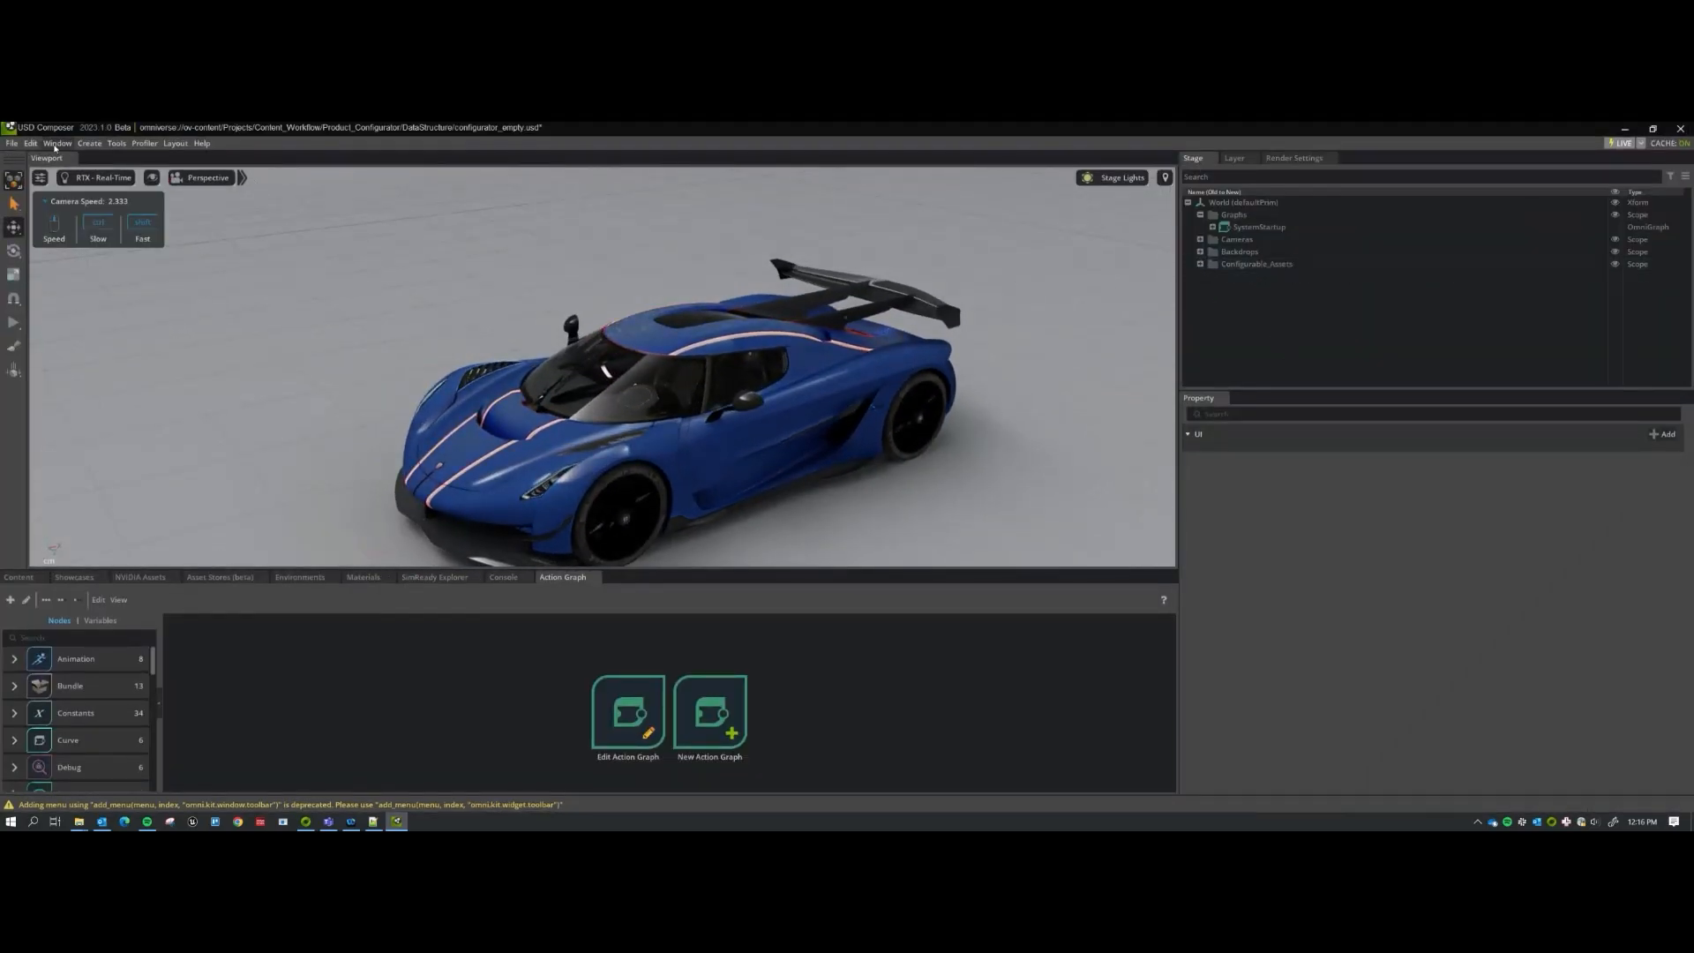
{"action": "left_click", "coordinate": [117, 143]}
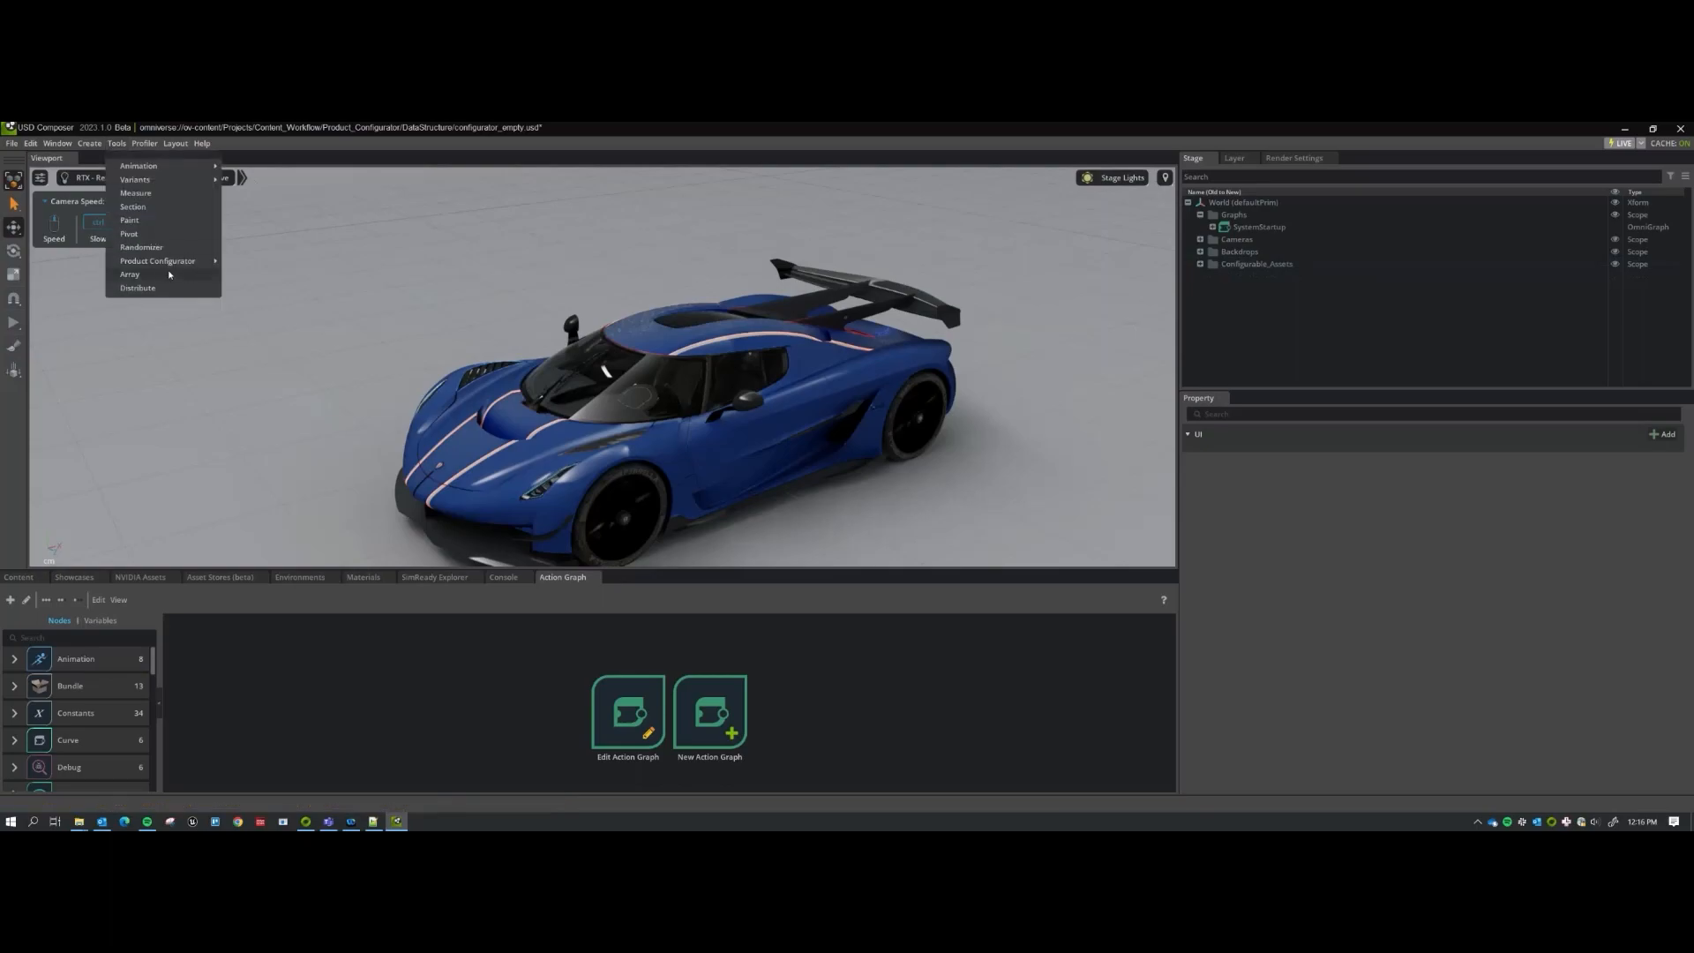
{"action": "mouse_move", "coordinate": [201, 264]}
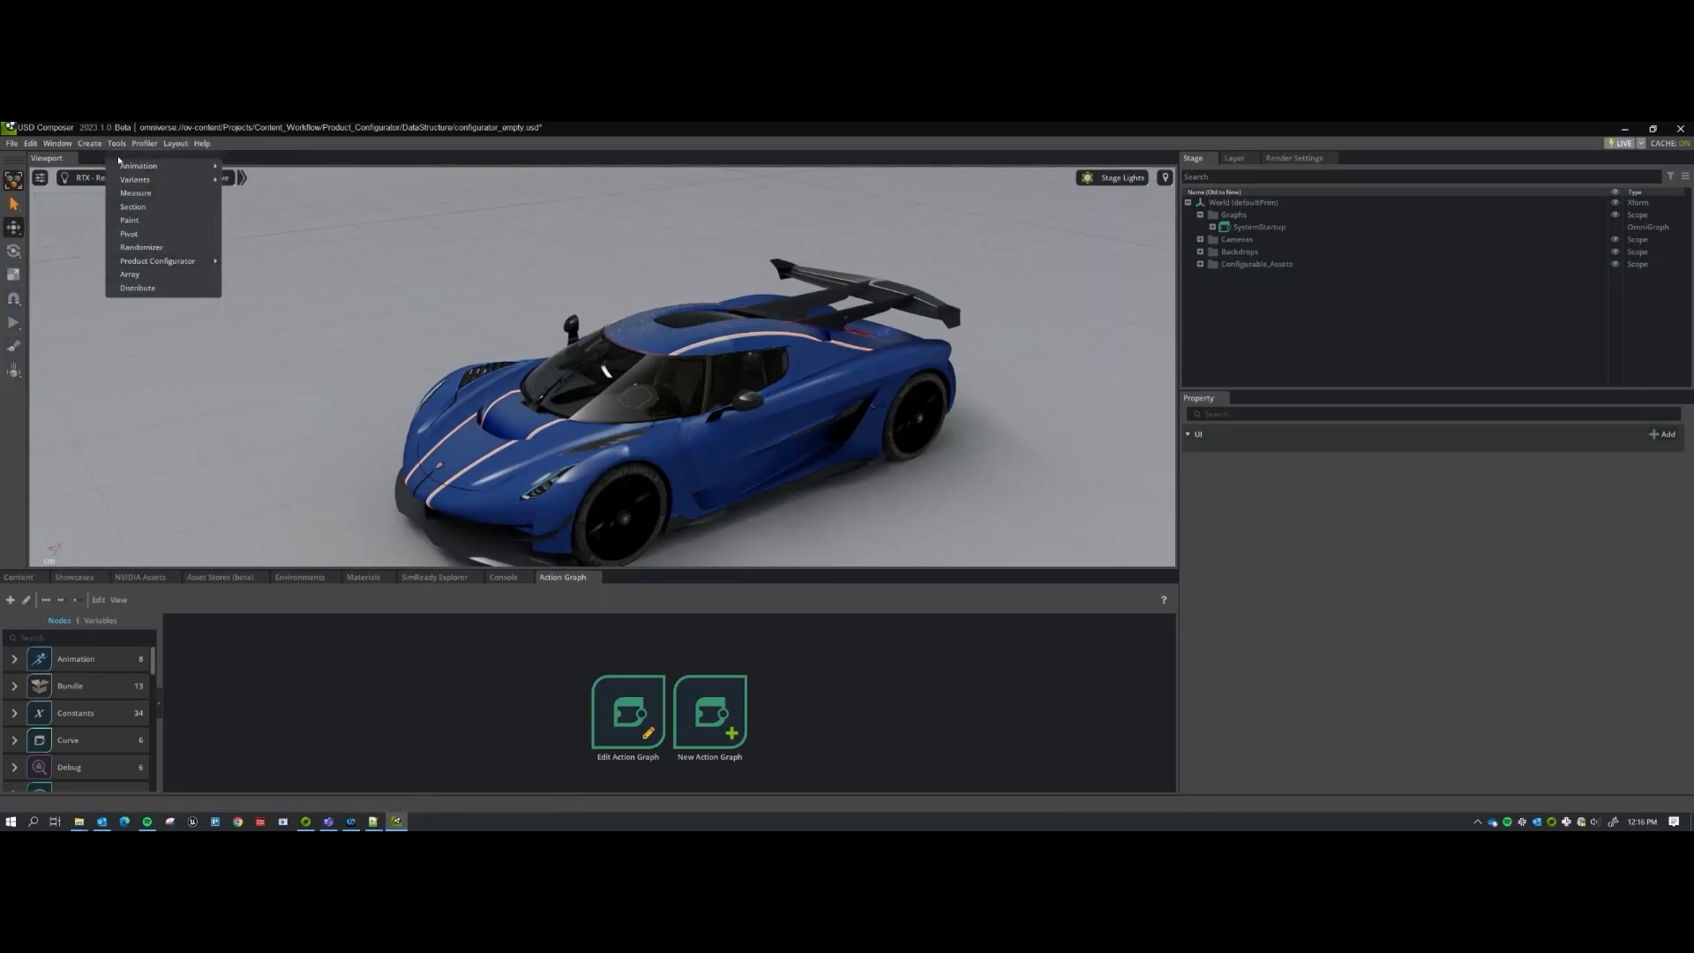
{"action": "left_click_drag", "start_coordinate": [247, 253], "coordinate": [838, 459]}
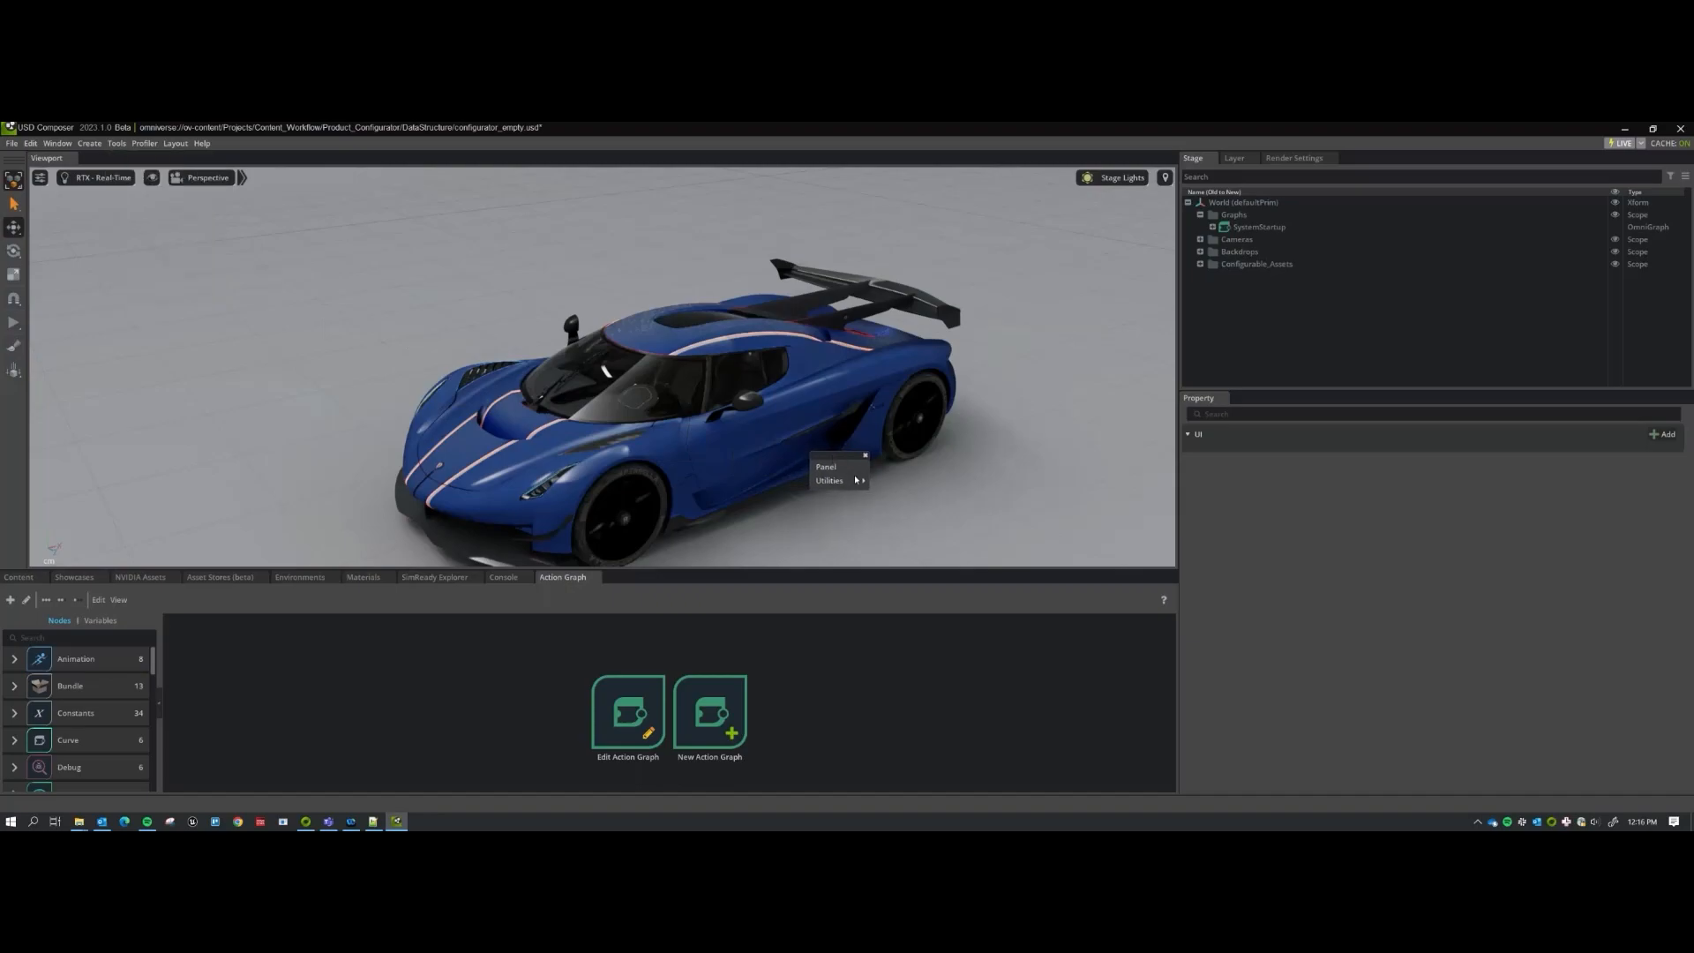
{"action": "mouse_move", "coordinate": [847, 481]}
{"action": "left_click", "coordinate": [908, 483]}
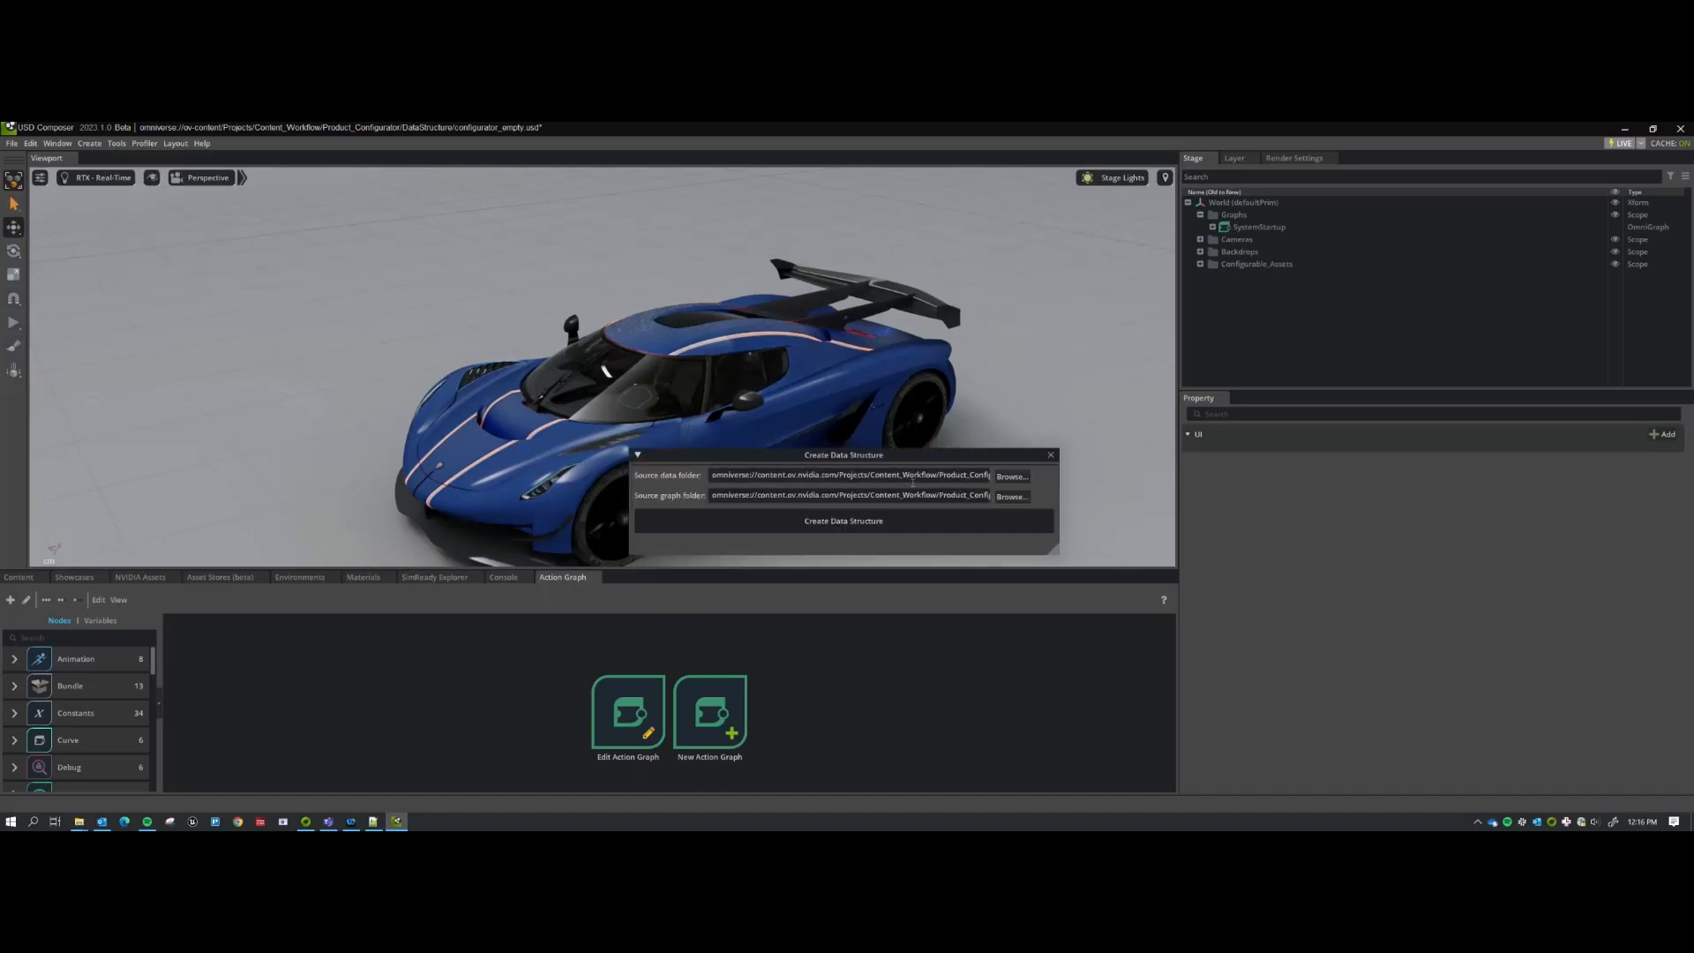
Set the source data folder to Prims and the source graph folder to Graphs.
{"action": "left_click", "coordinate": [1012, 477]}
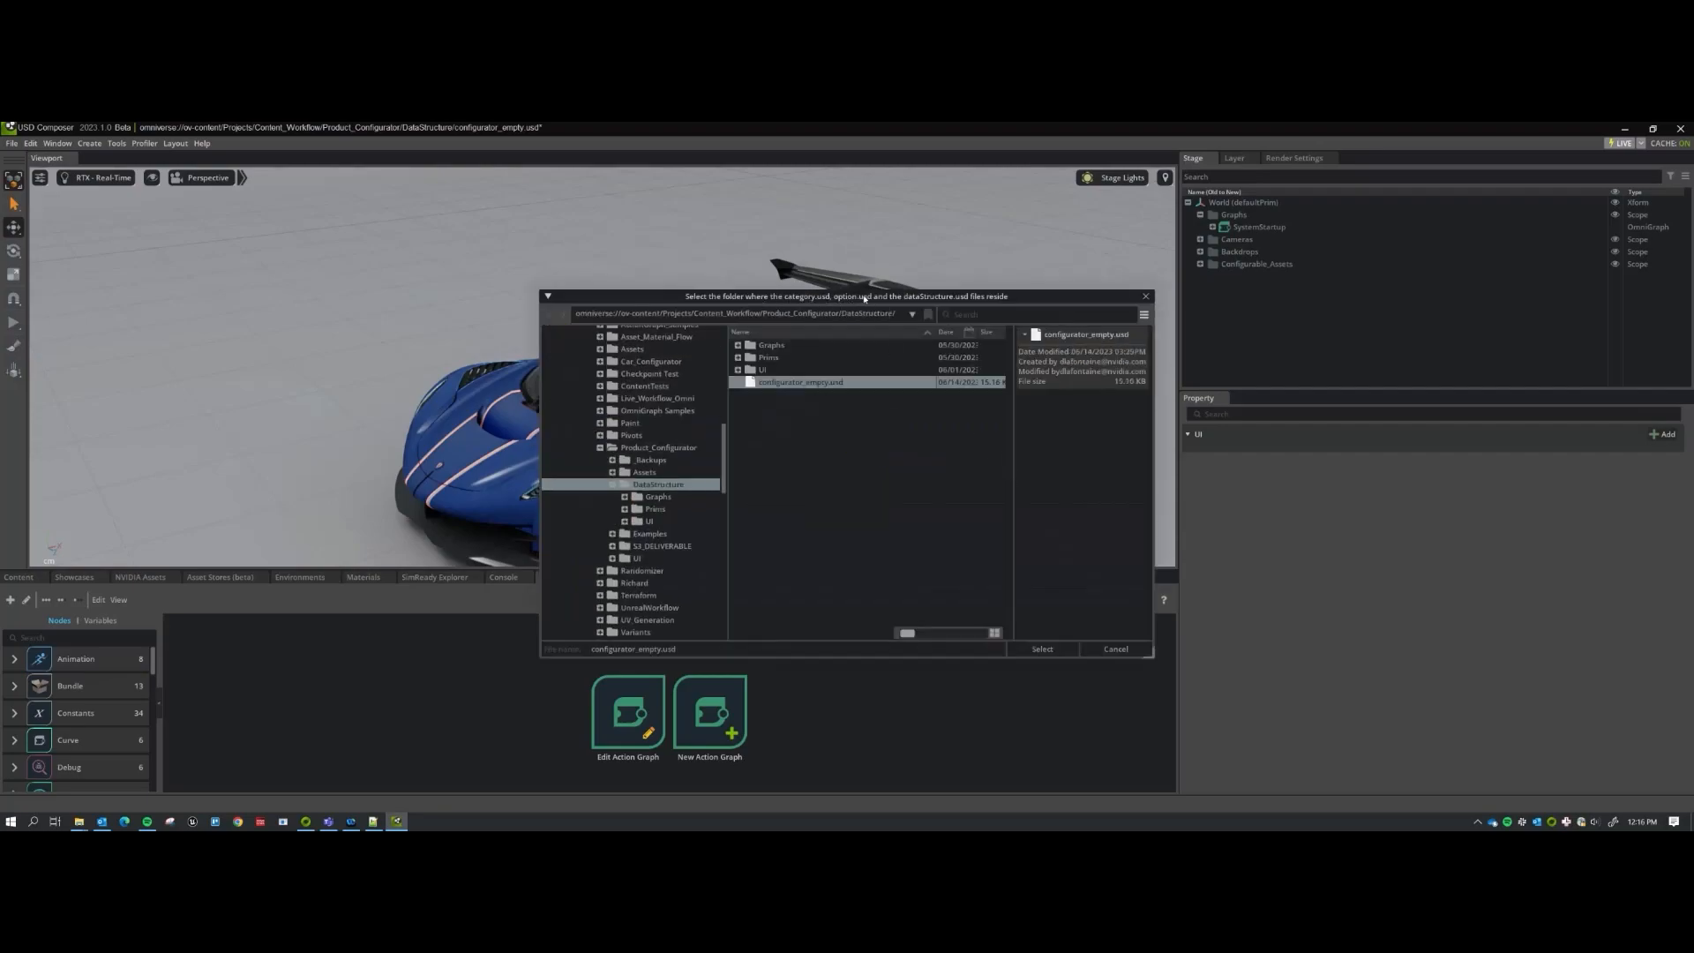
{"action": "double_click", "coordinate": [865, 357]}
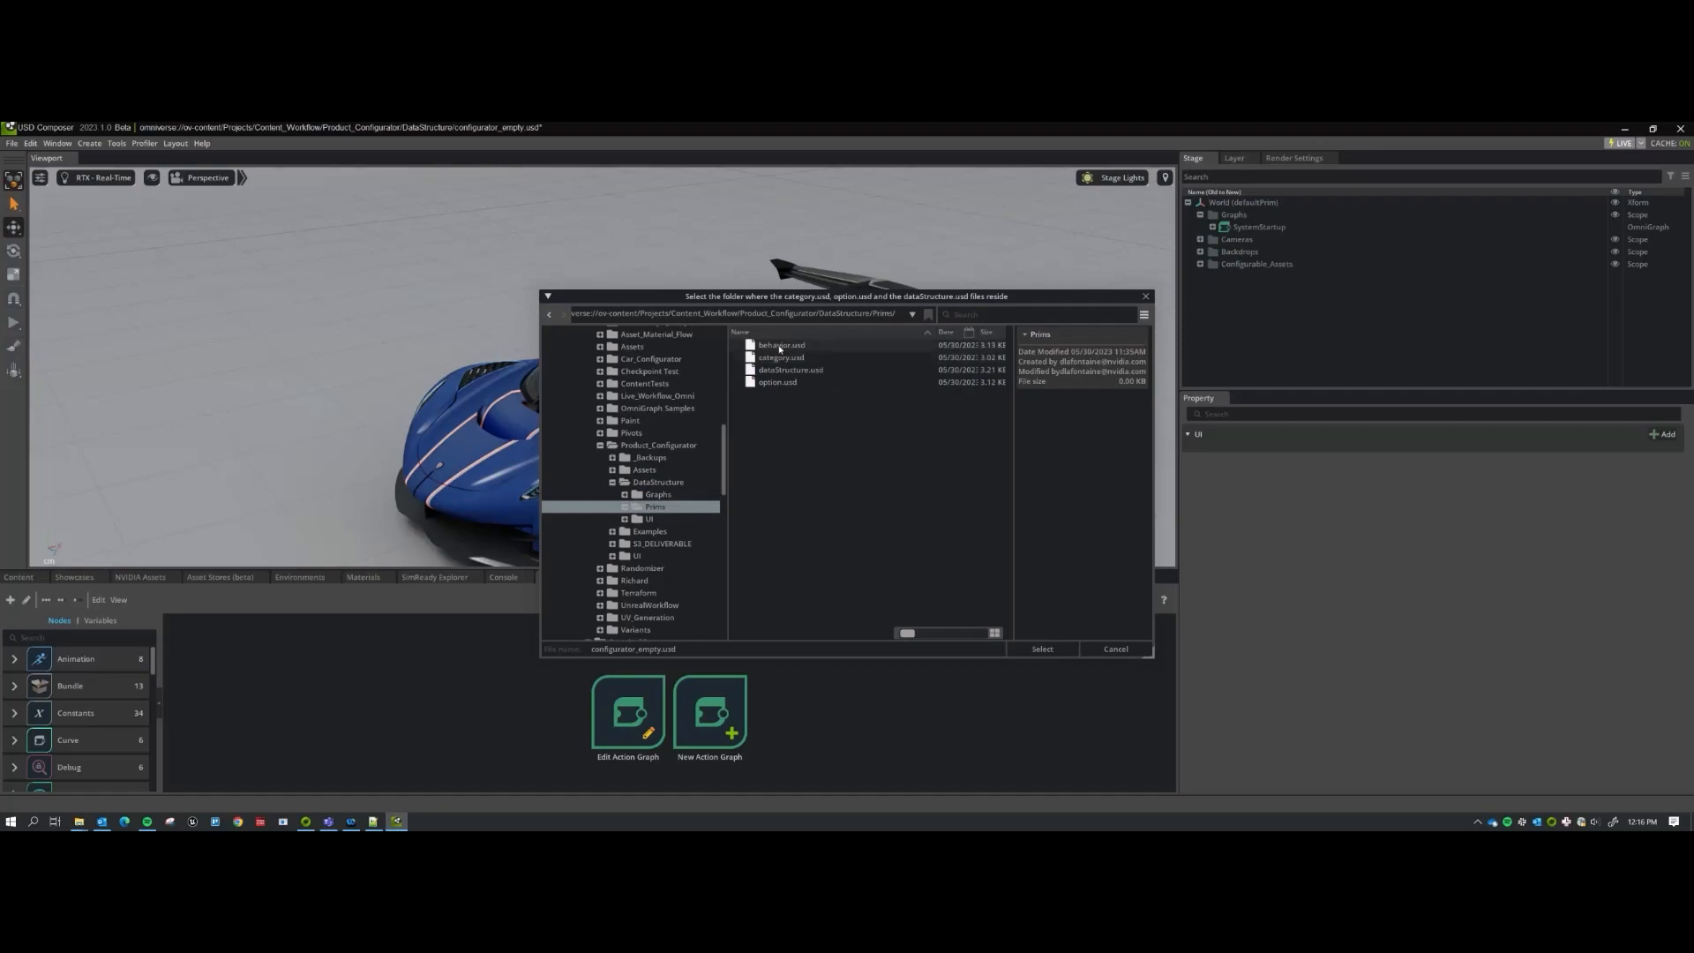
{"action": "left_click", "coordinate": [1042, 648]}
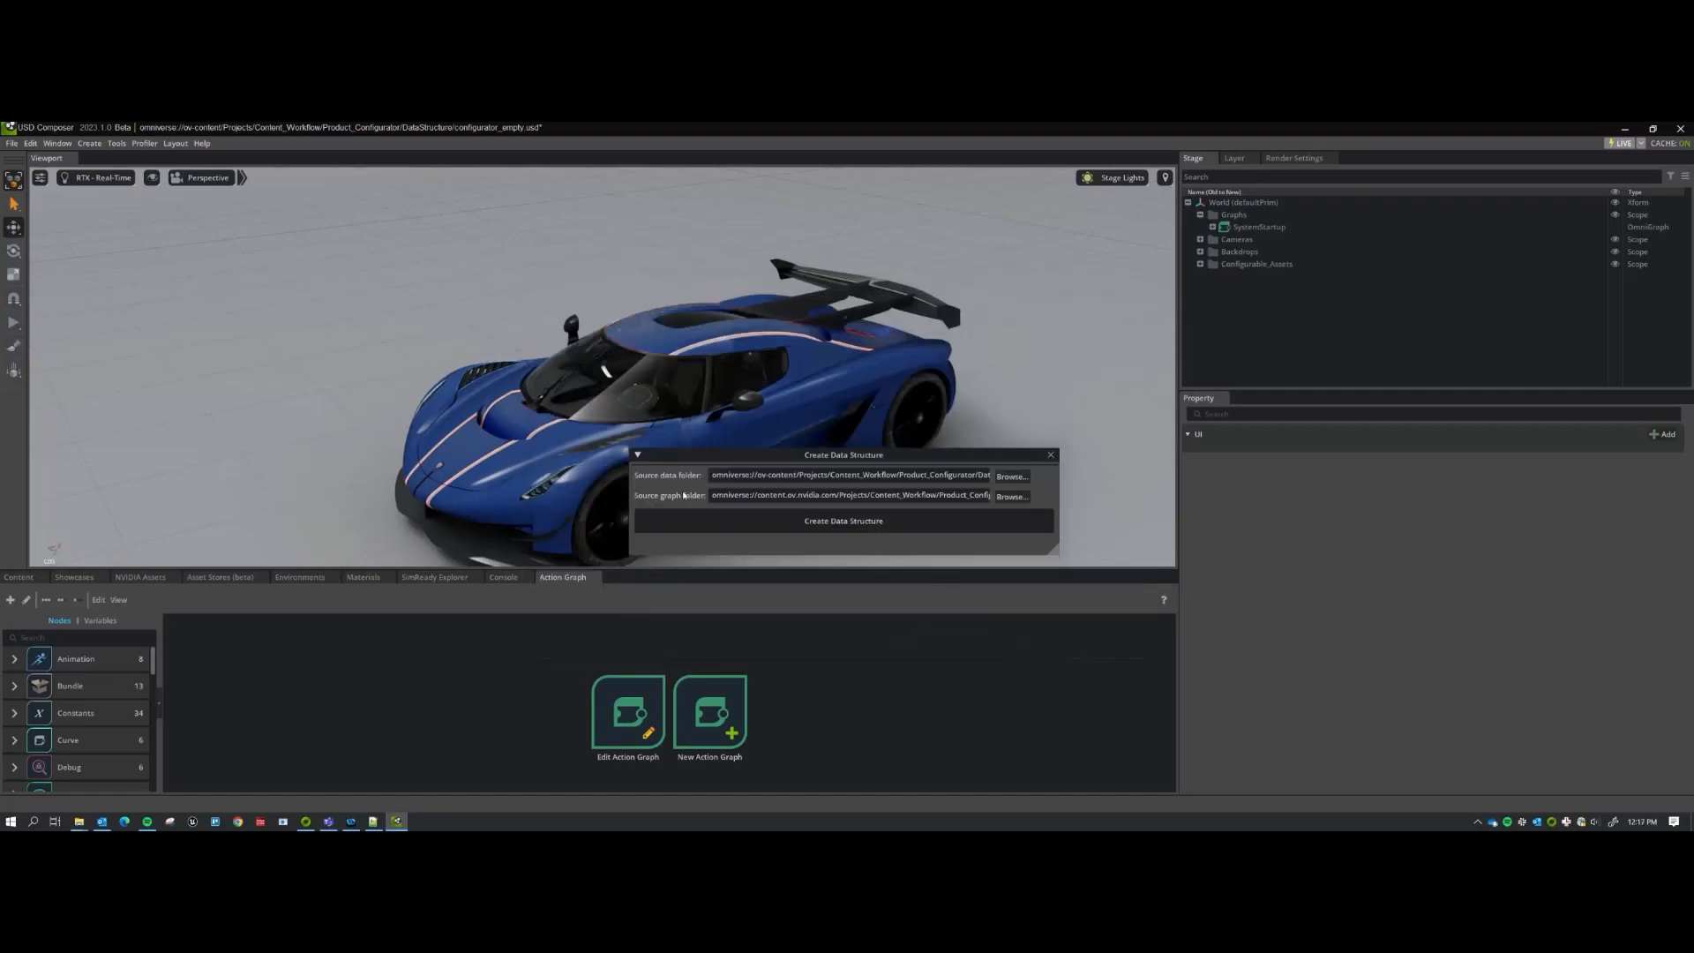
{"action": "left_click", "coordinate": [1009, 496]}
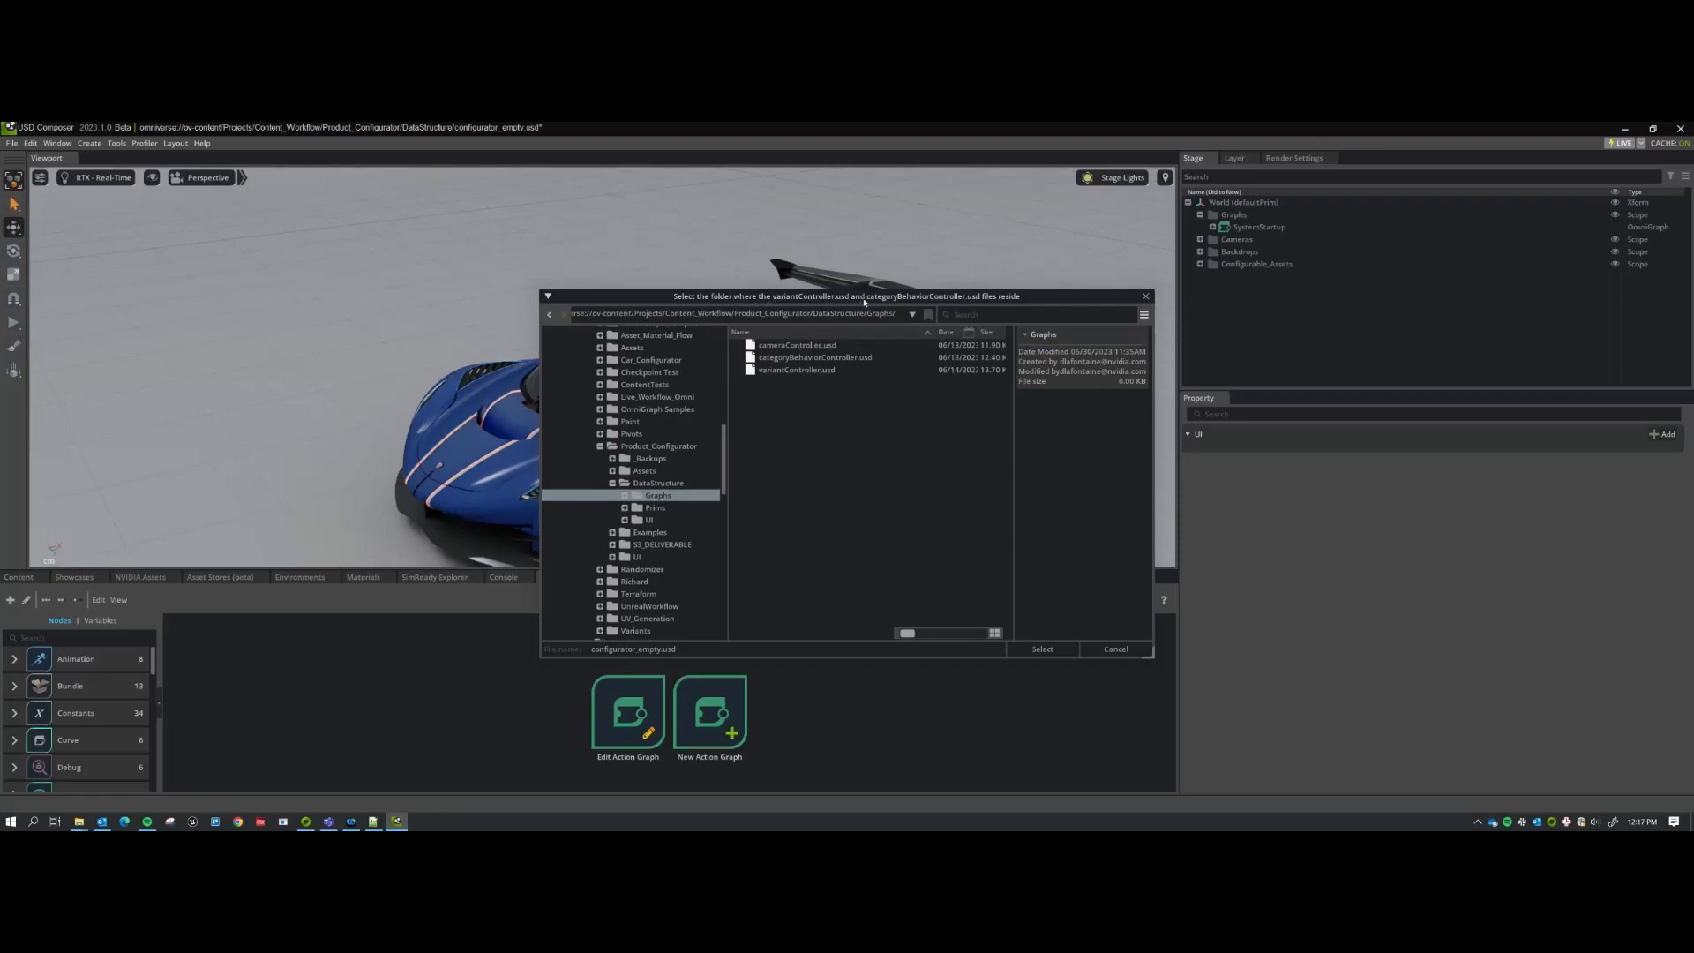
{"action": "left_click", "coordinate": [1042, 648]}
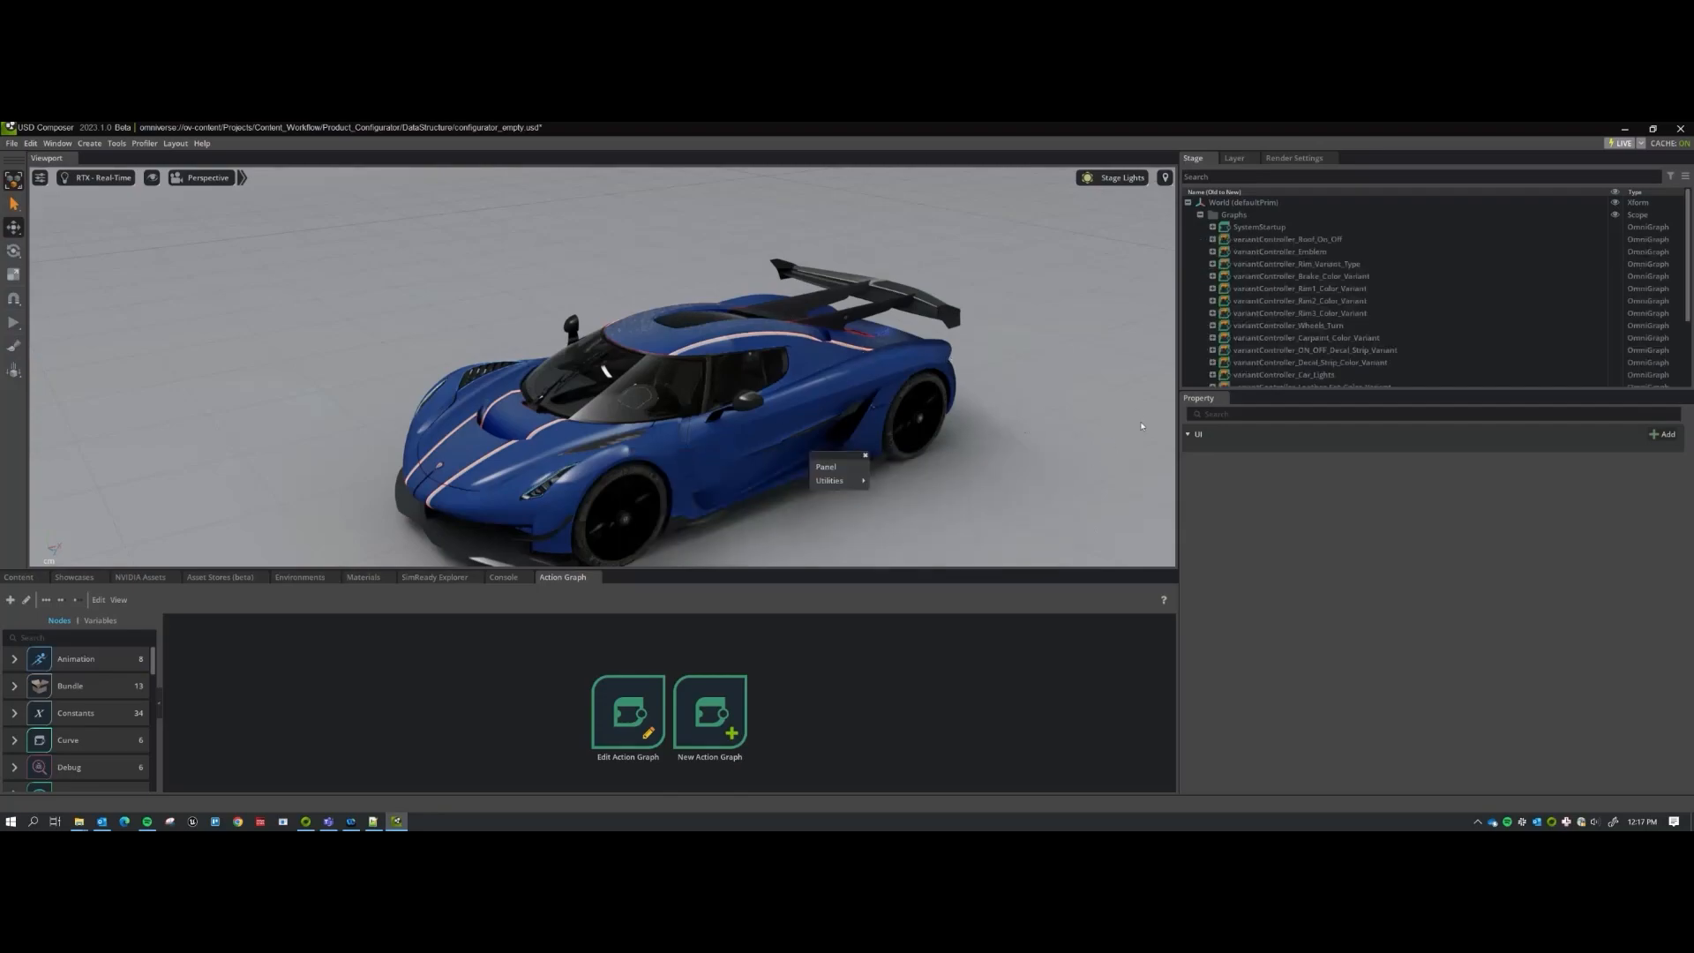
Expand category_Roof_On_Off and inspect option_On and its behavior setting the Roof_On_Off variant to On.
{"action": "left_click", "coordinate": [1201, 216]}
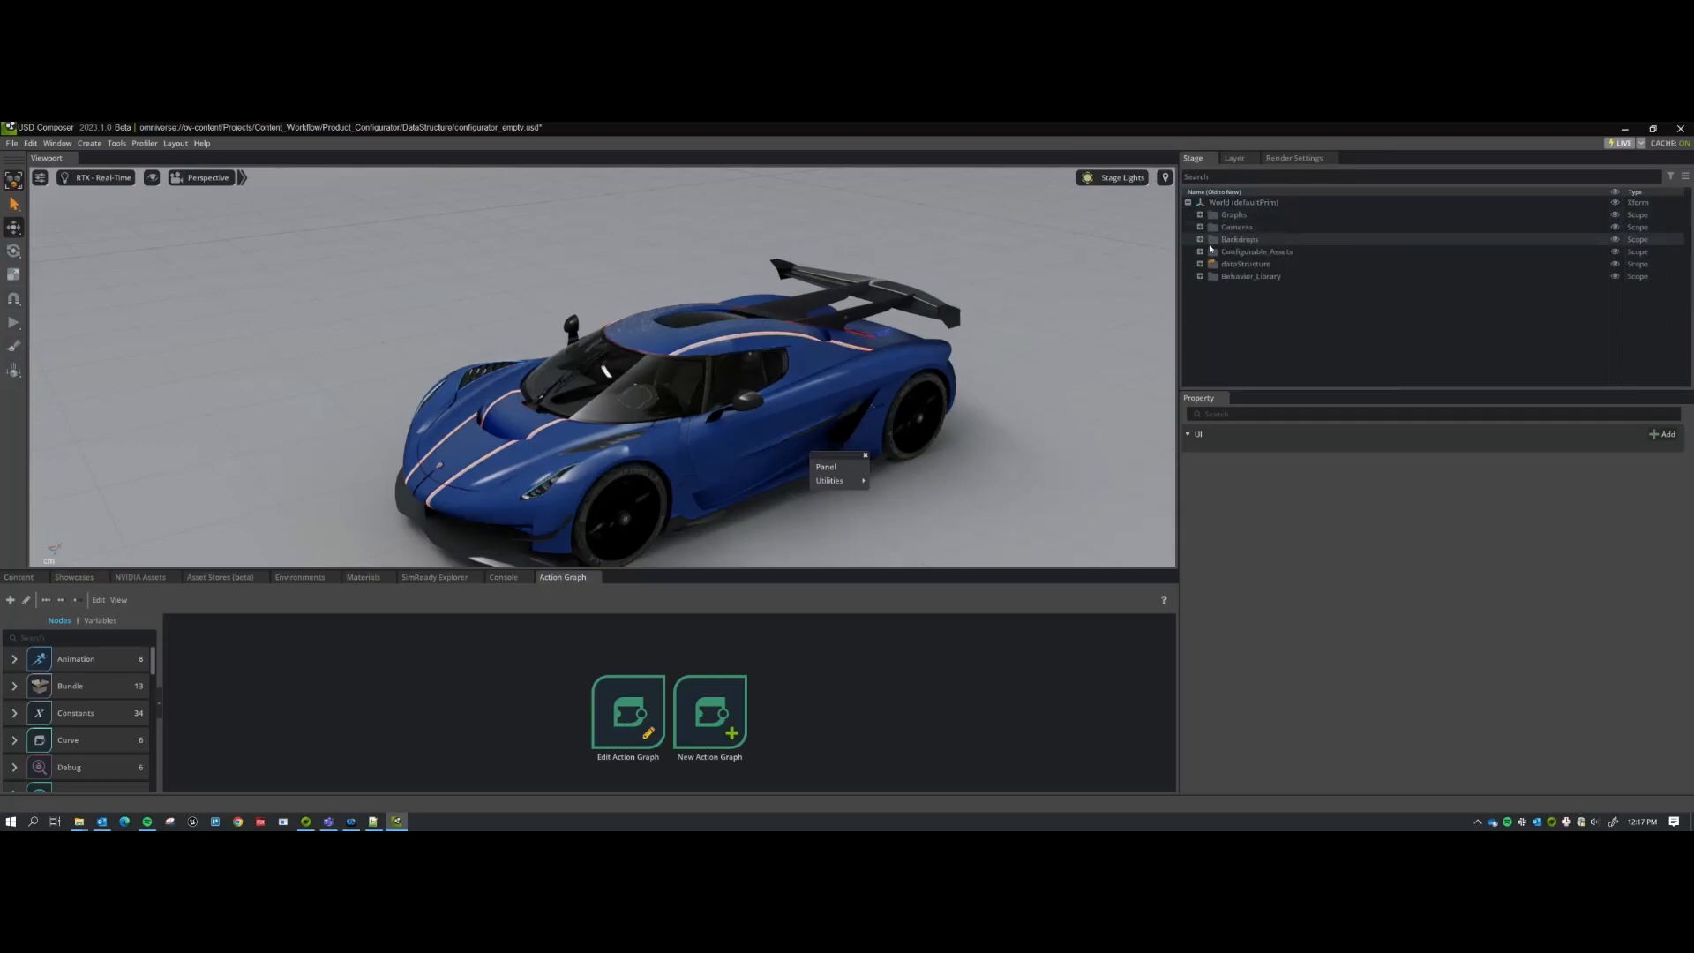
{"action": "left_click", "coordinate": [1201, 264]}
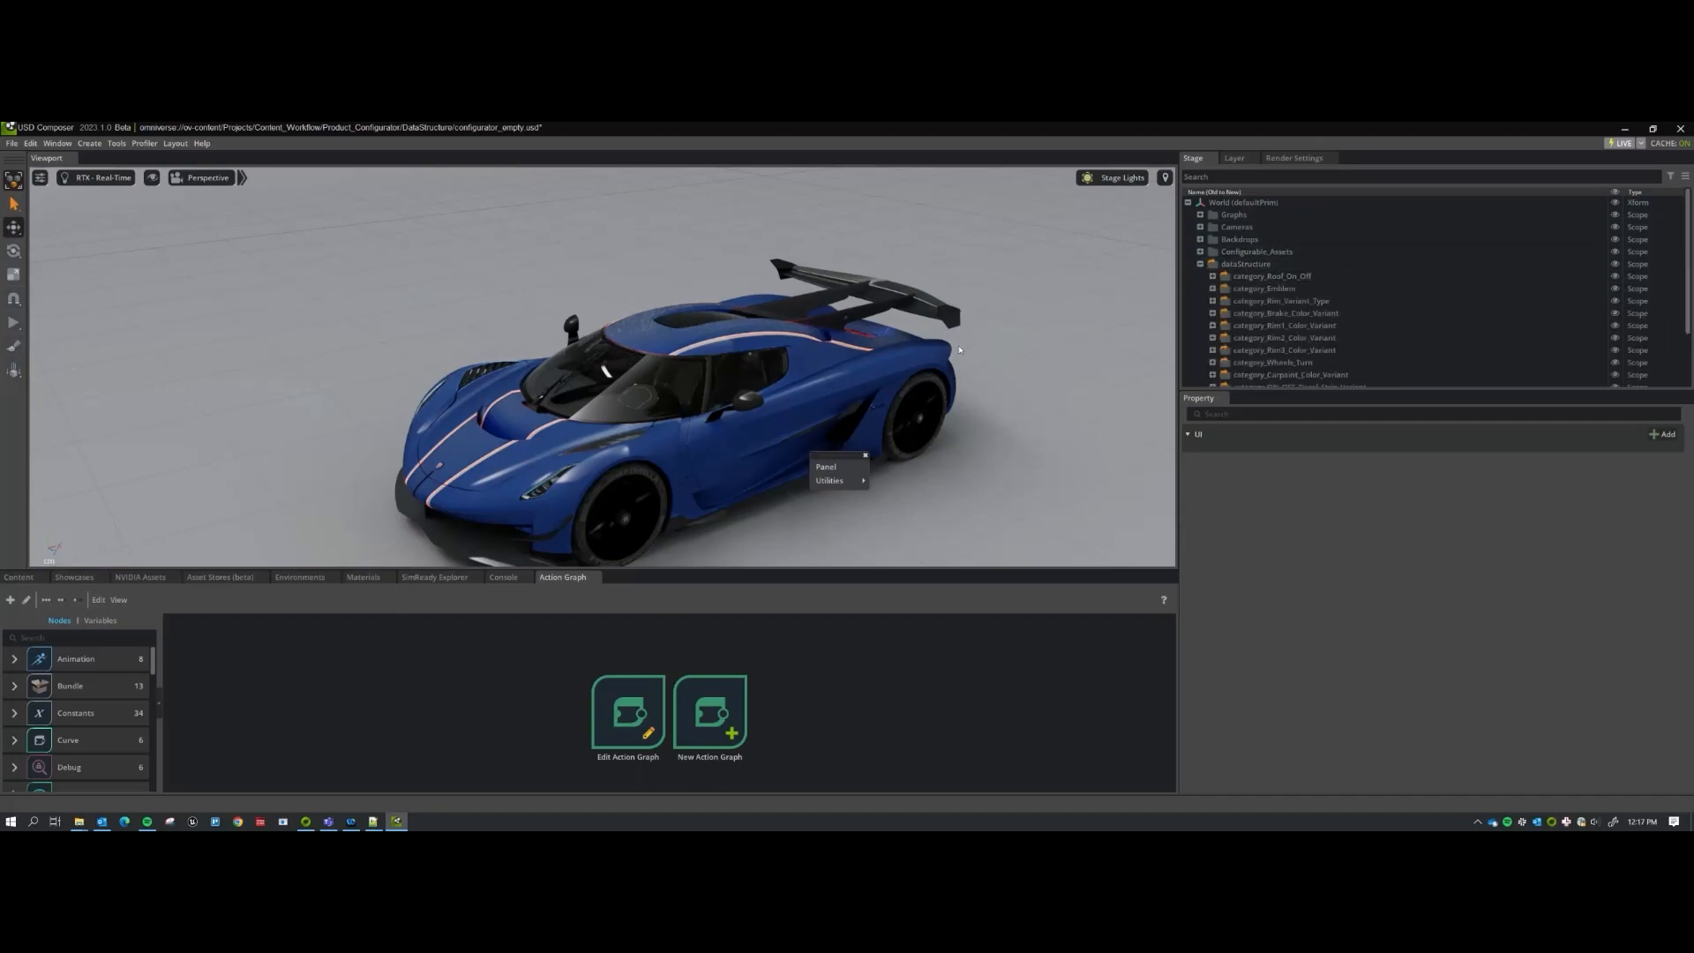
{"action": "left_click", "coordinate": [1213, 277]}
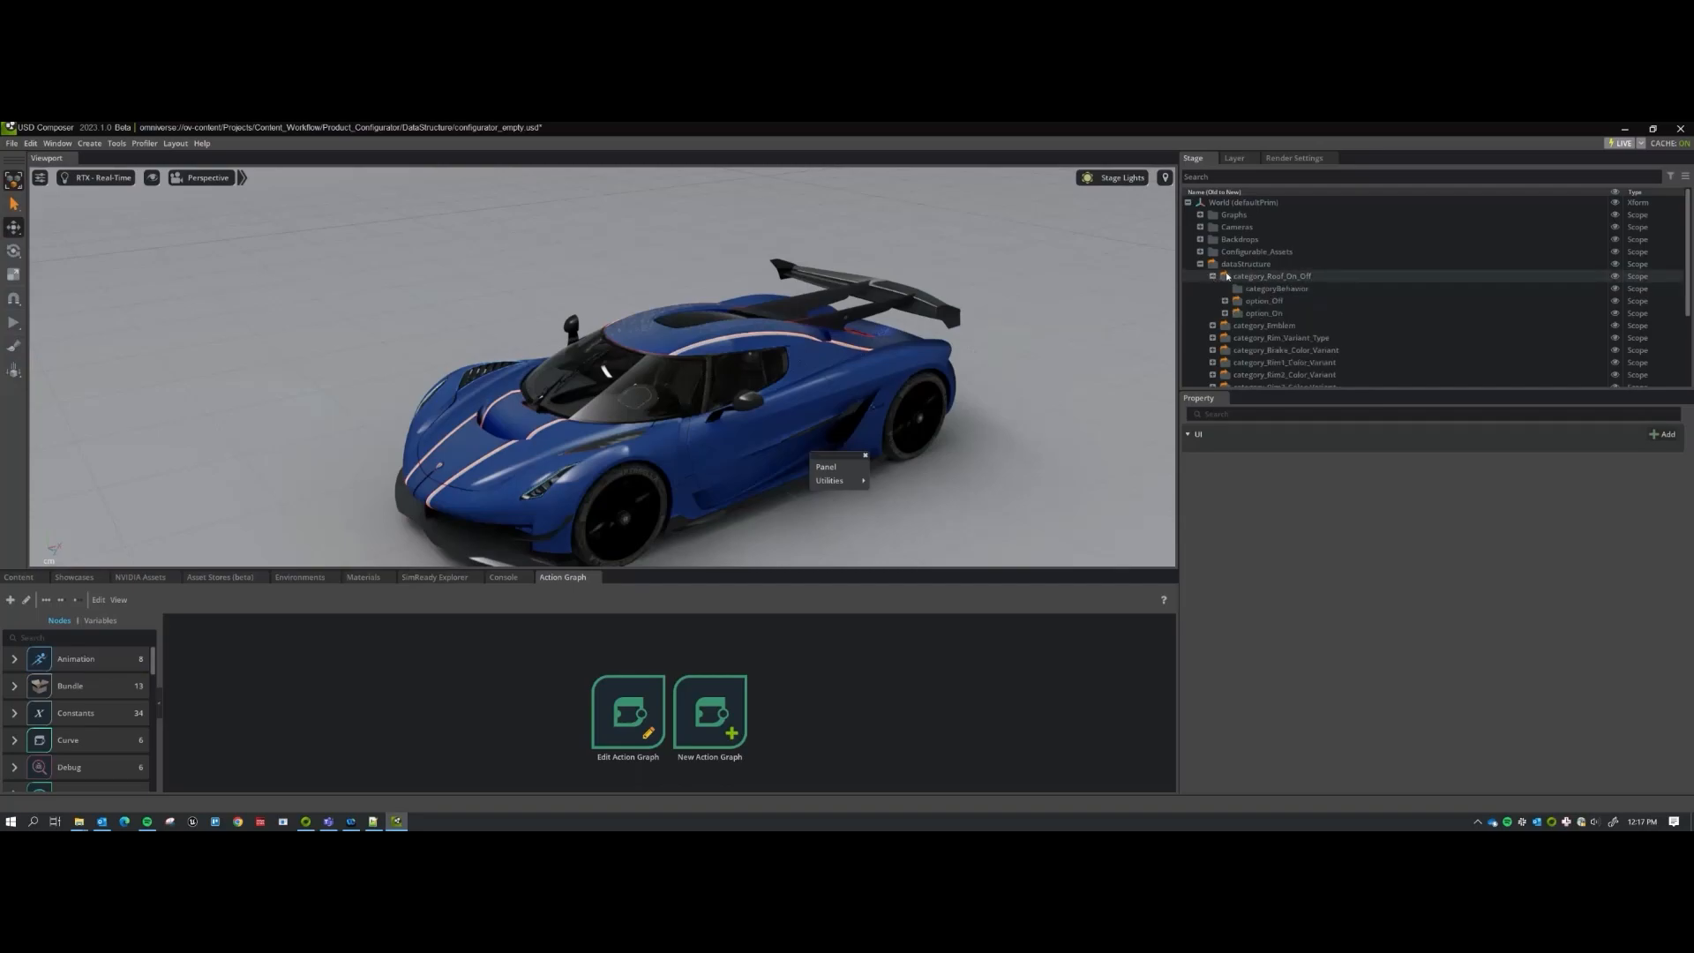
{"action": "left_click", "coordinate": [1244, 314]}
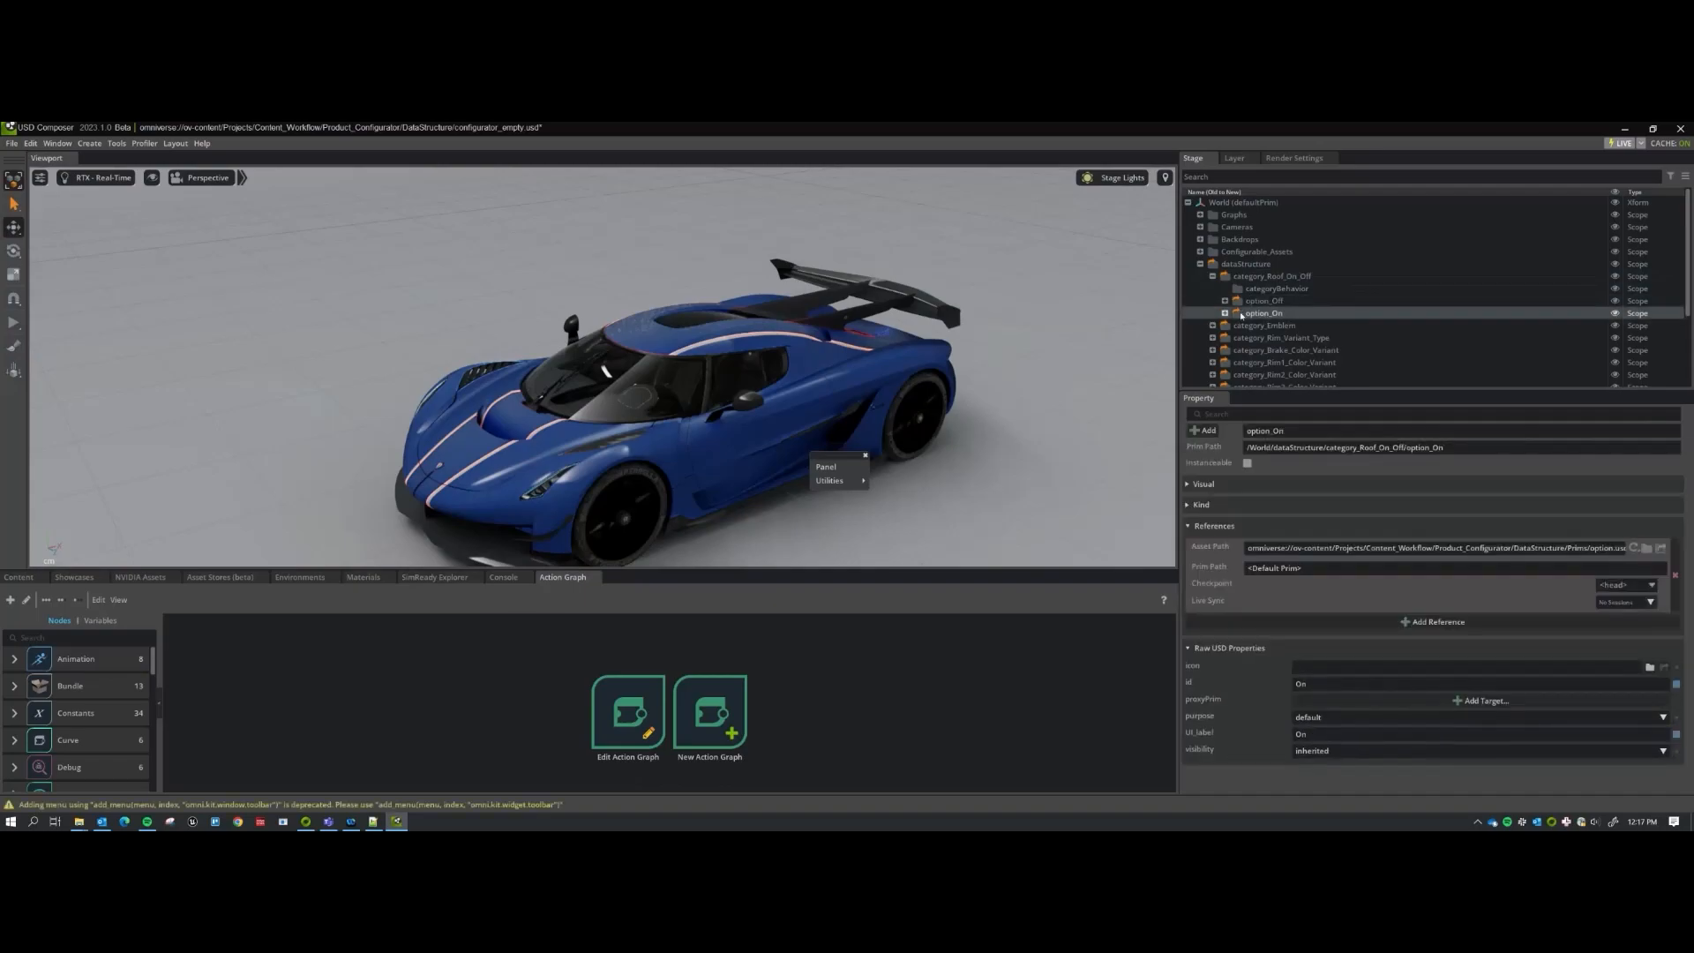
{"action": "left_click", "coordinate": [1225, 313]}
{"action": "left_click", "coordinate": [1272, 326]}
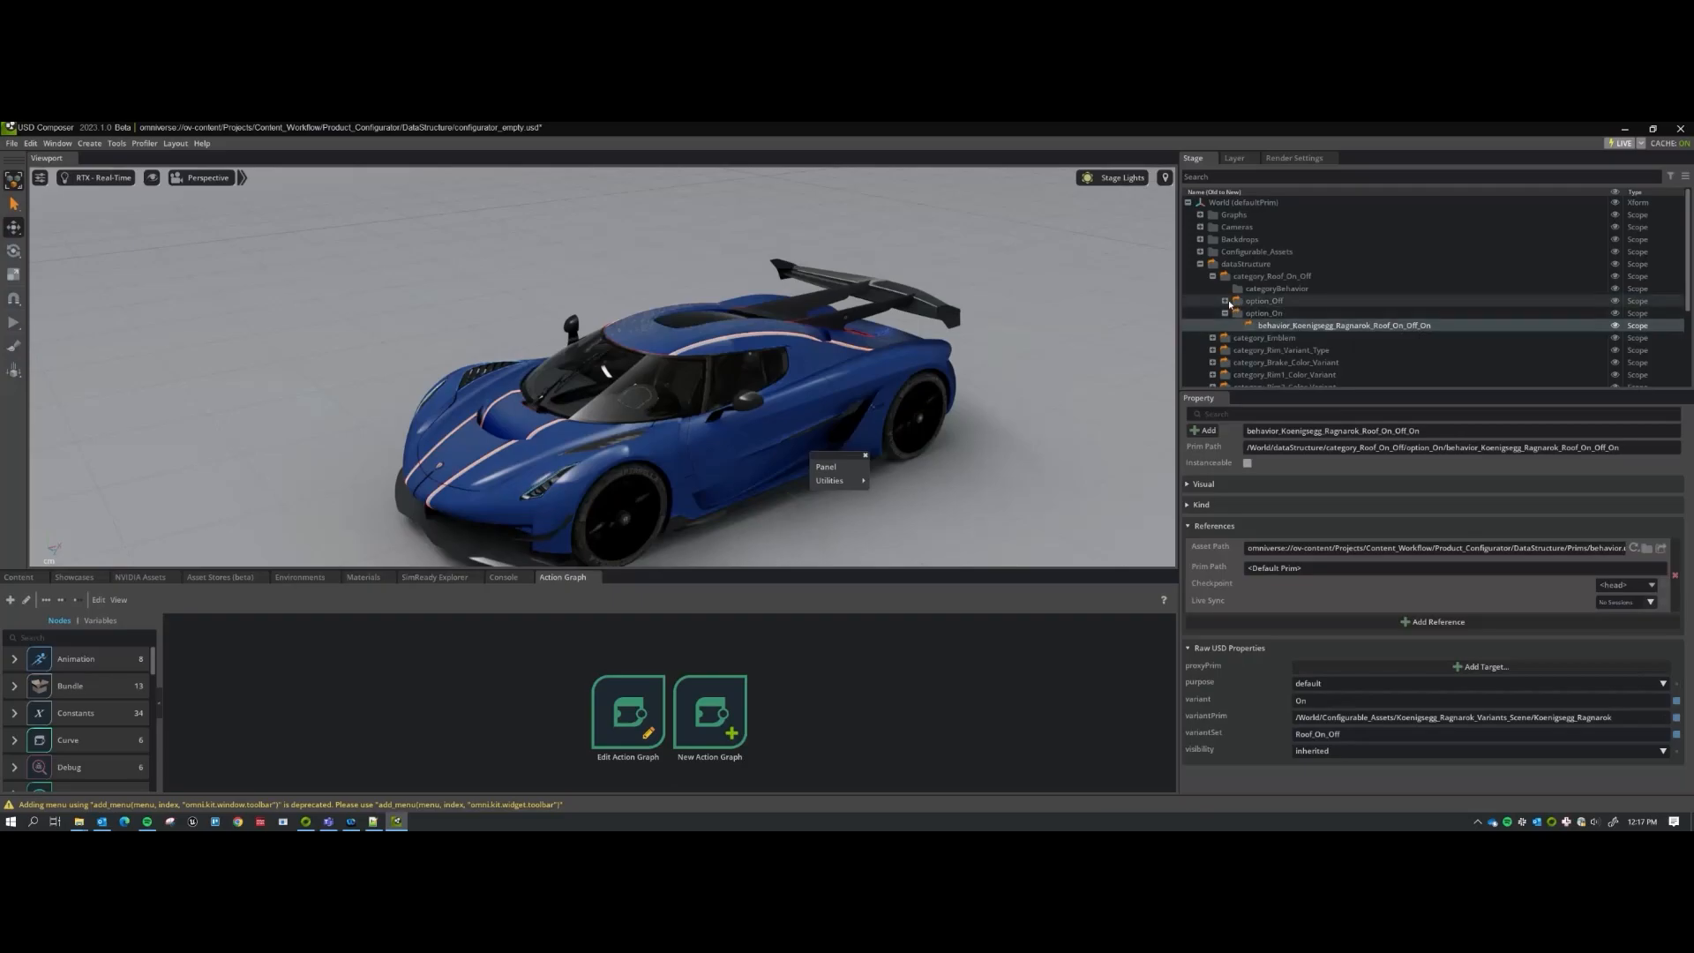
{"action": "left_click", "coordinate": [1225, 313]}
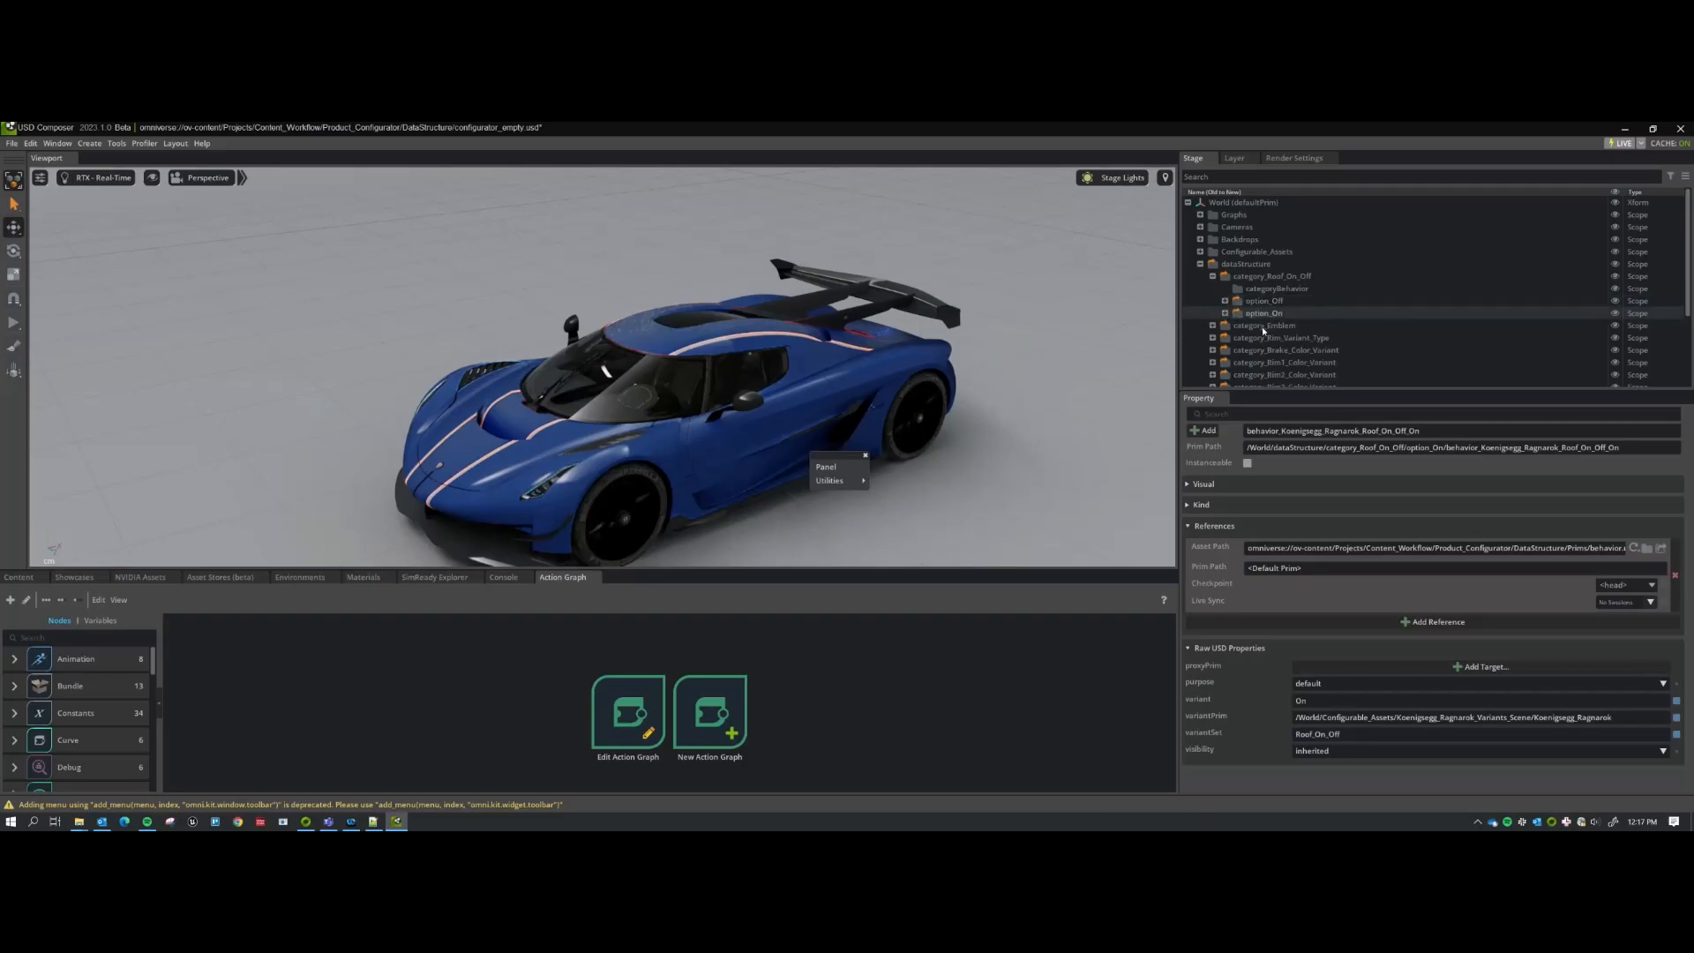
Collapse the Roof On Off category and dataStructure, then browse the behaviors in Behavior_Library.
{"action": "left_click", "coordinate": [1253, 276]}
{"action": "left_click", "coordinate": [1212, 276]}
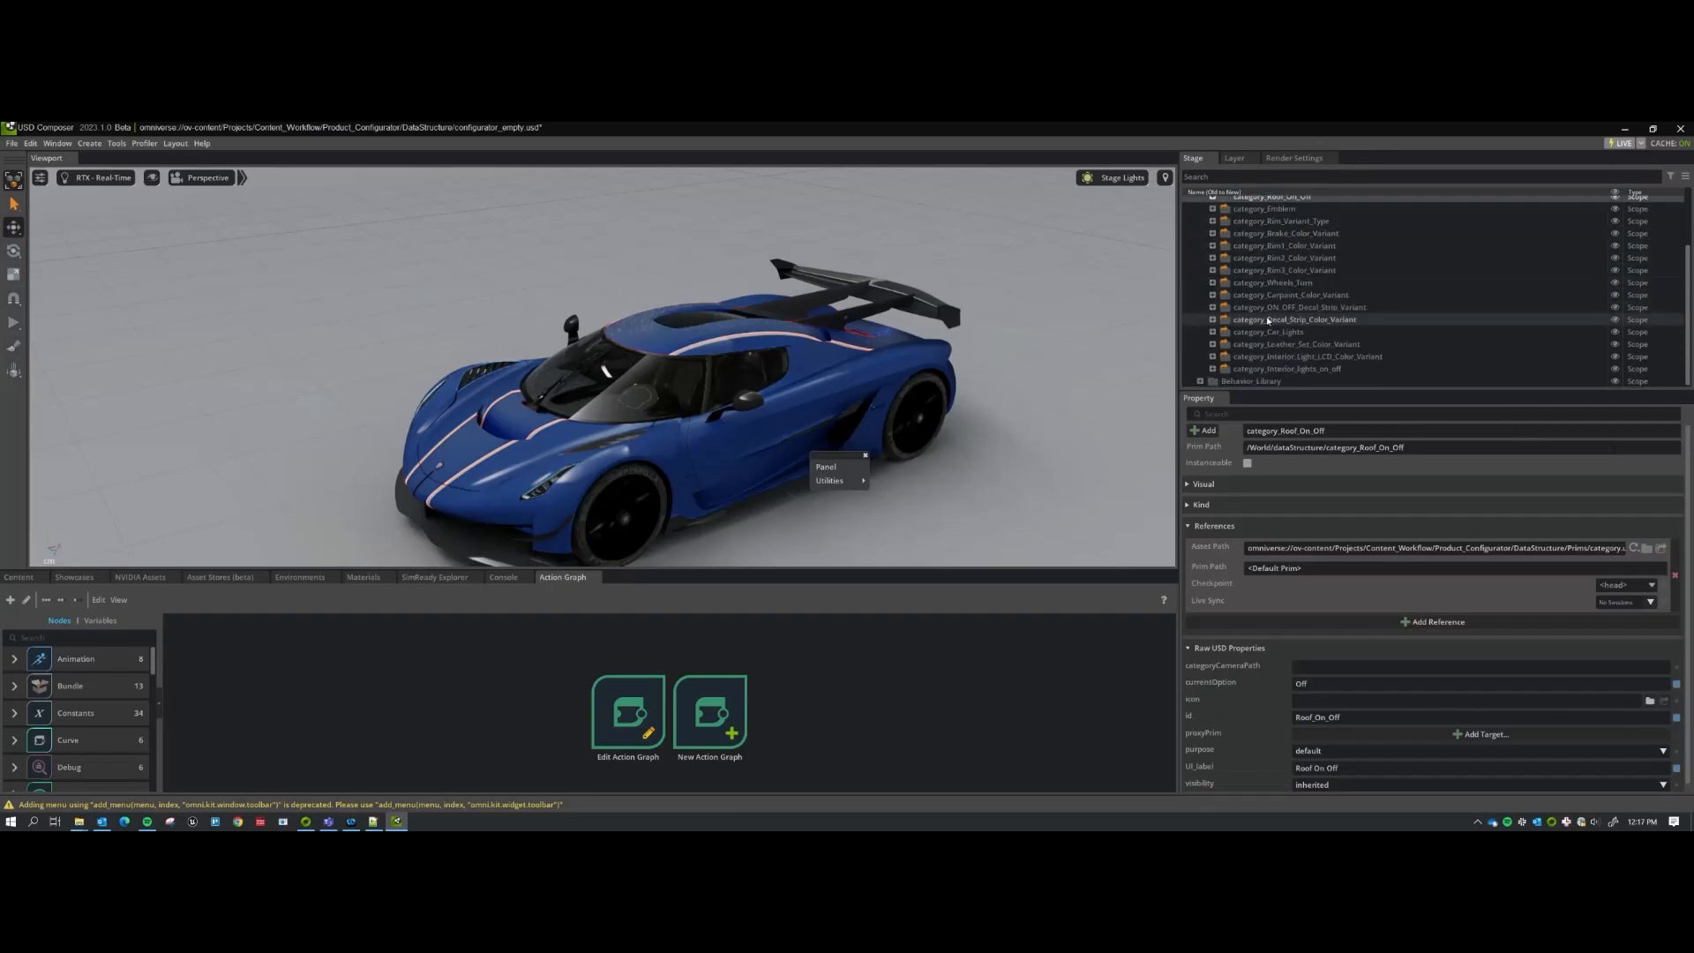
{"action": "left_click", "coordinate": [1199, 264]}
{"action": "left_click", "coordinate": [1199, 276]}
{"action": "scroll", "coordinate": [1265, 284], "scroll_direction": "down", "scroll_amount": 15}
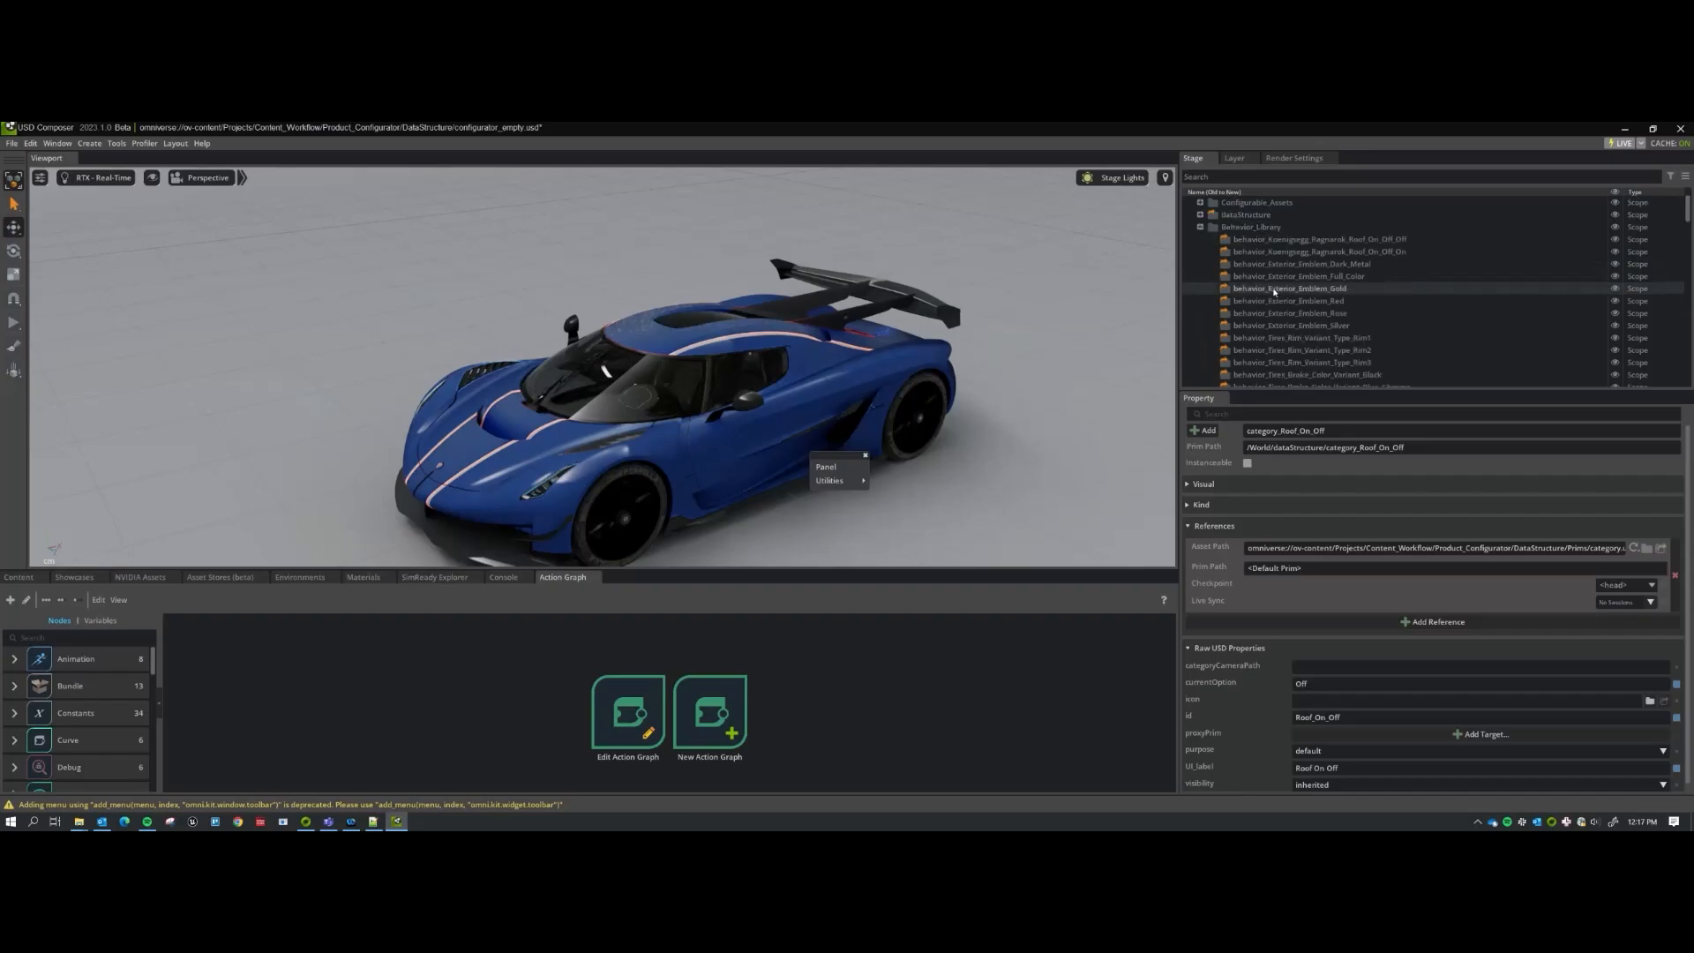
{"action": "scroll", "coordinate": [1349, 333], "scroll_direction": "down", "scroll_amount": 10}
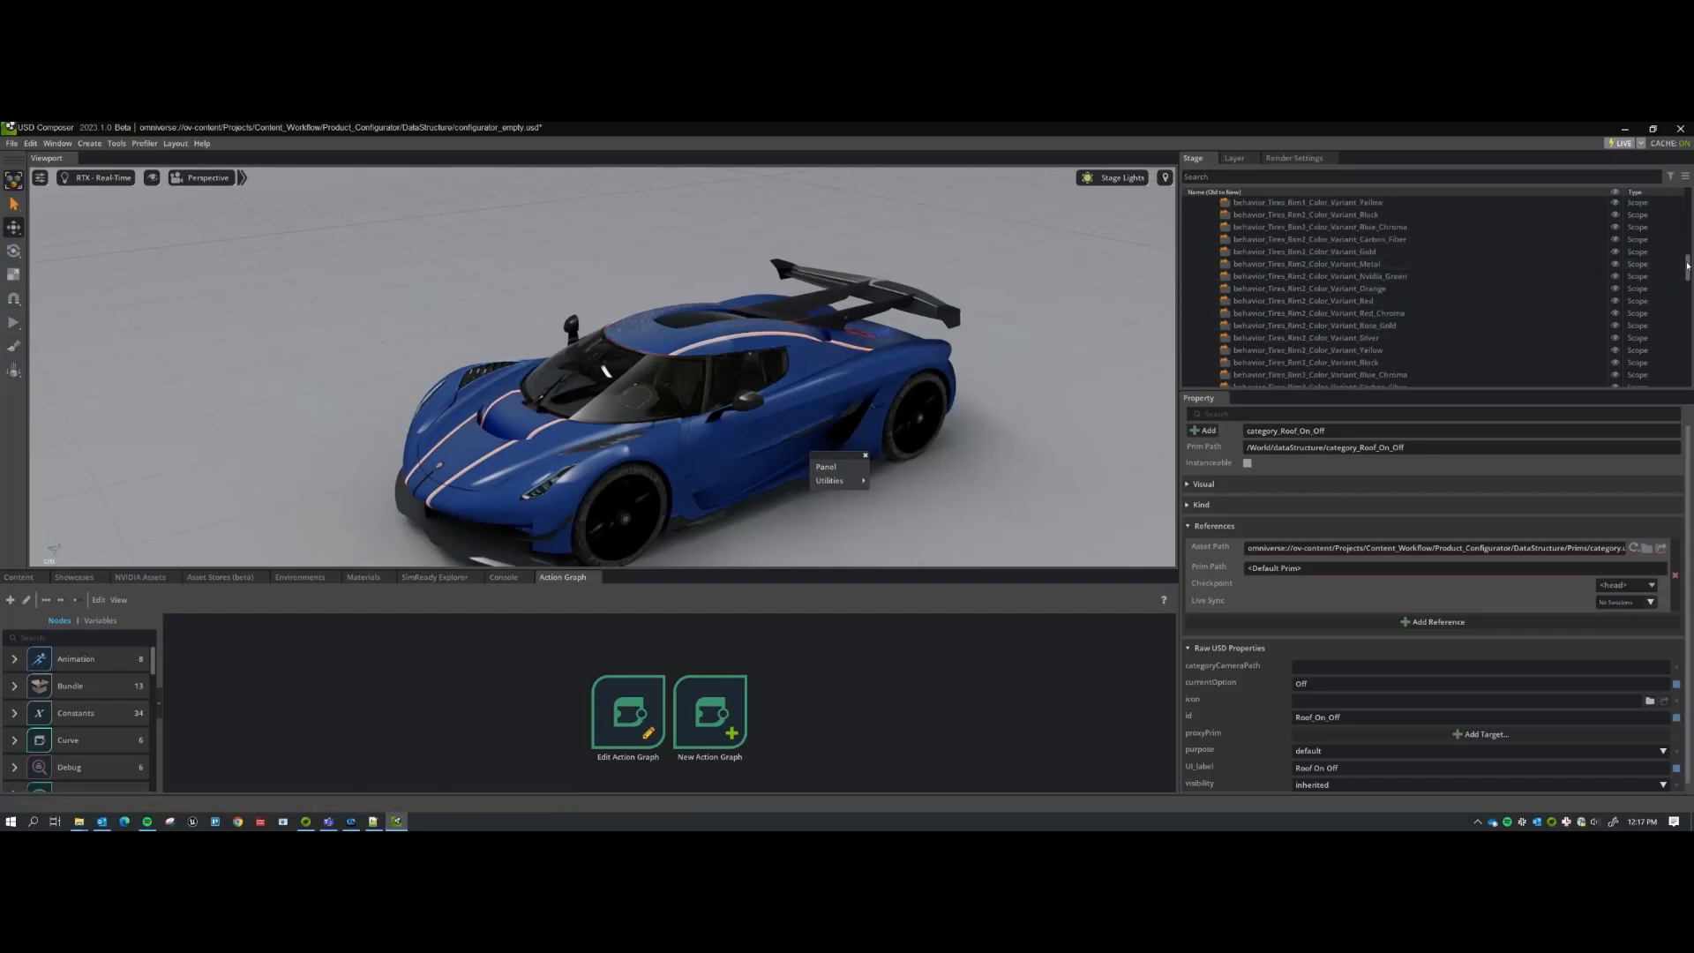
{"action": "scroll", "coordinate": [1307, 340], "scroll_direction": "up", "scroll_amount": 8}
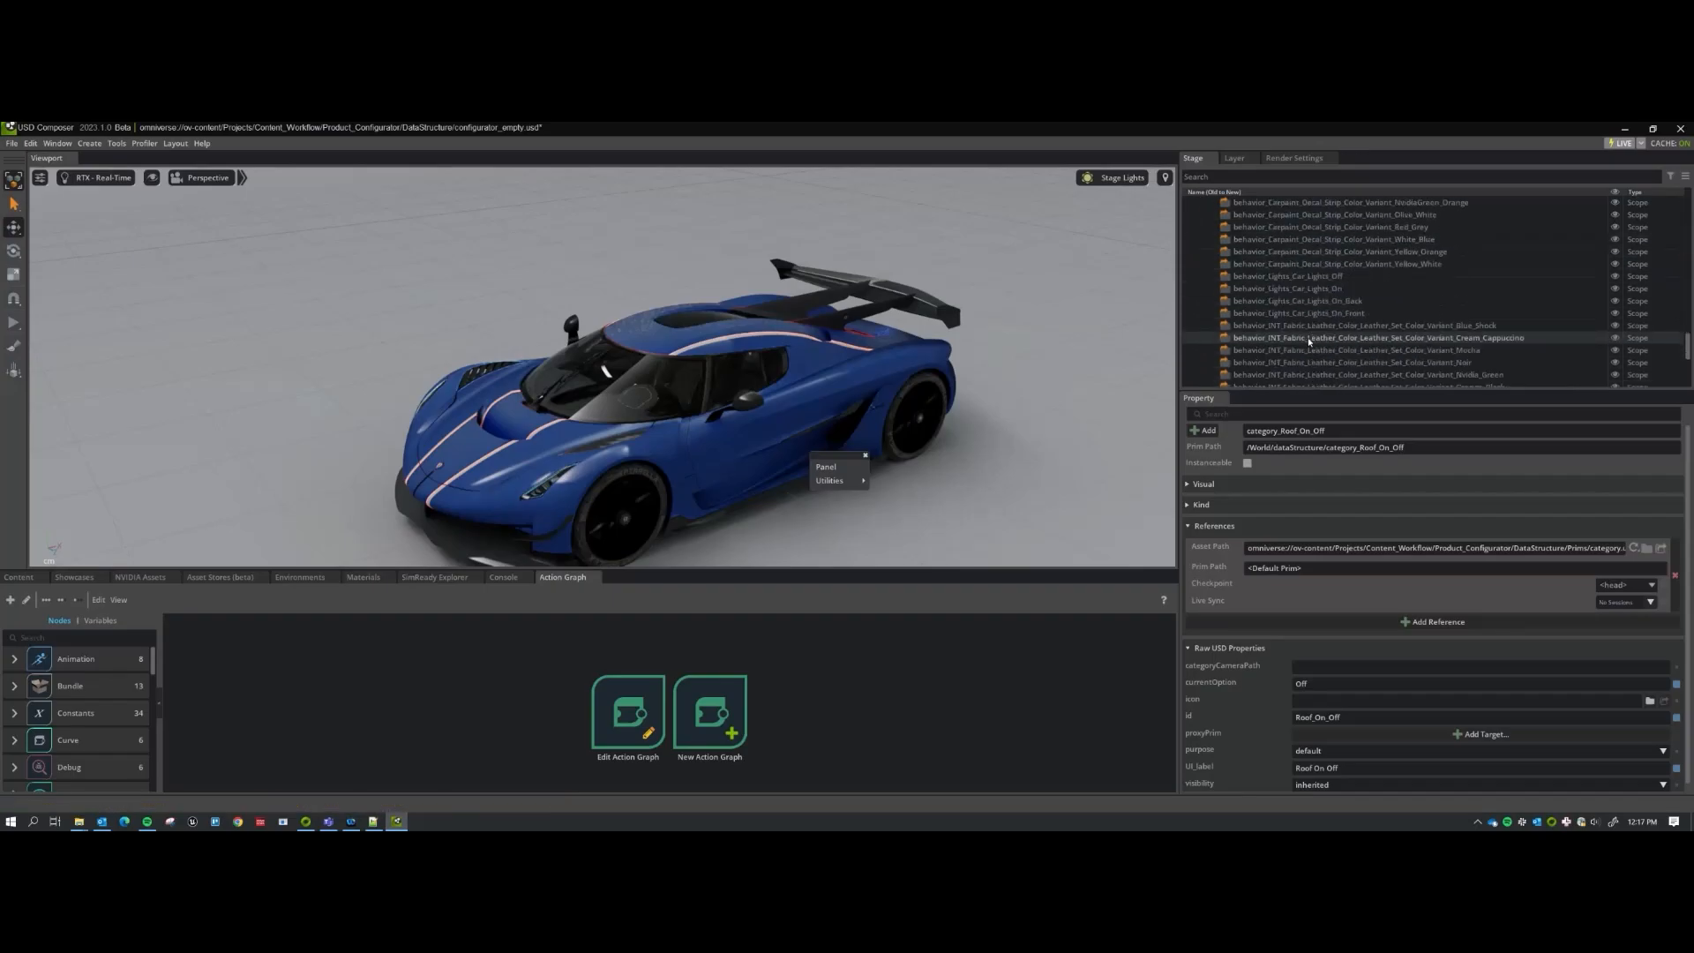
{"action": "scroll", "coordinate": [1307, 350], "scroll_direction": "up", "scroll_amount": 17}
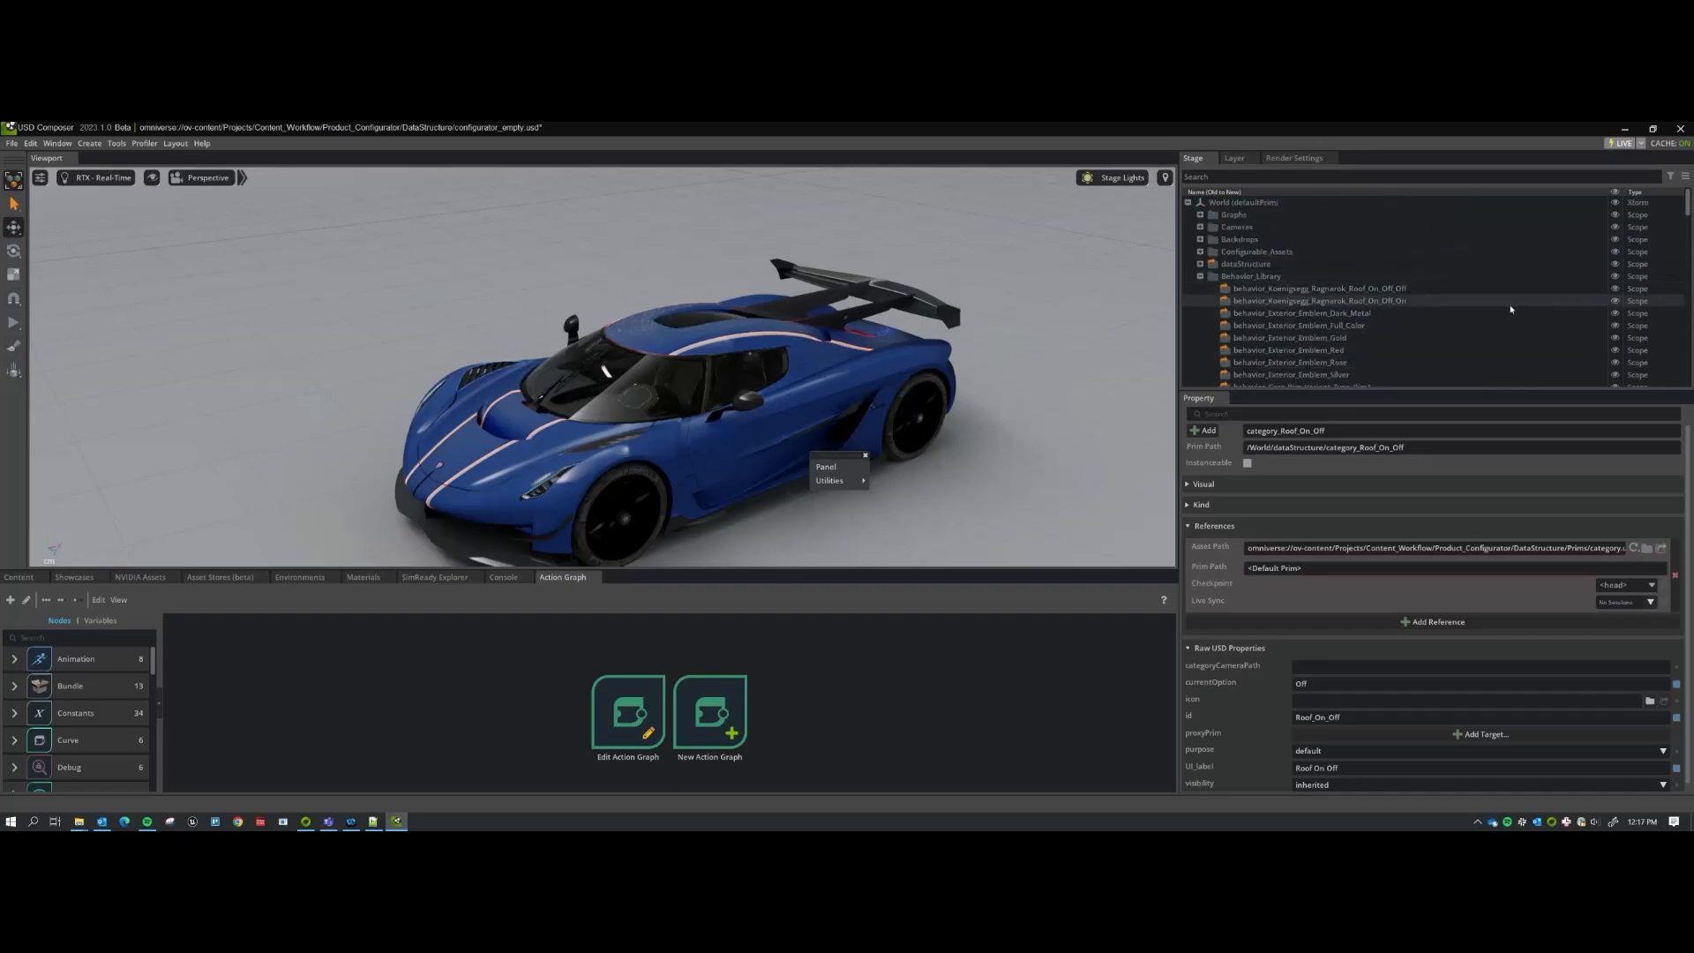
{"action": "left_click", "coordinate": [1200, 277]}
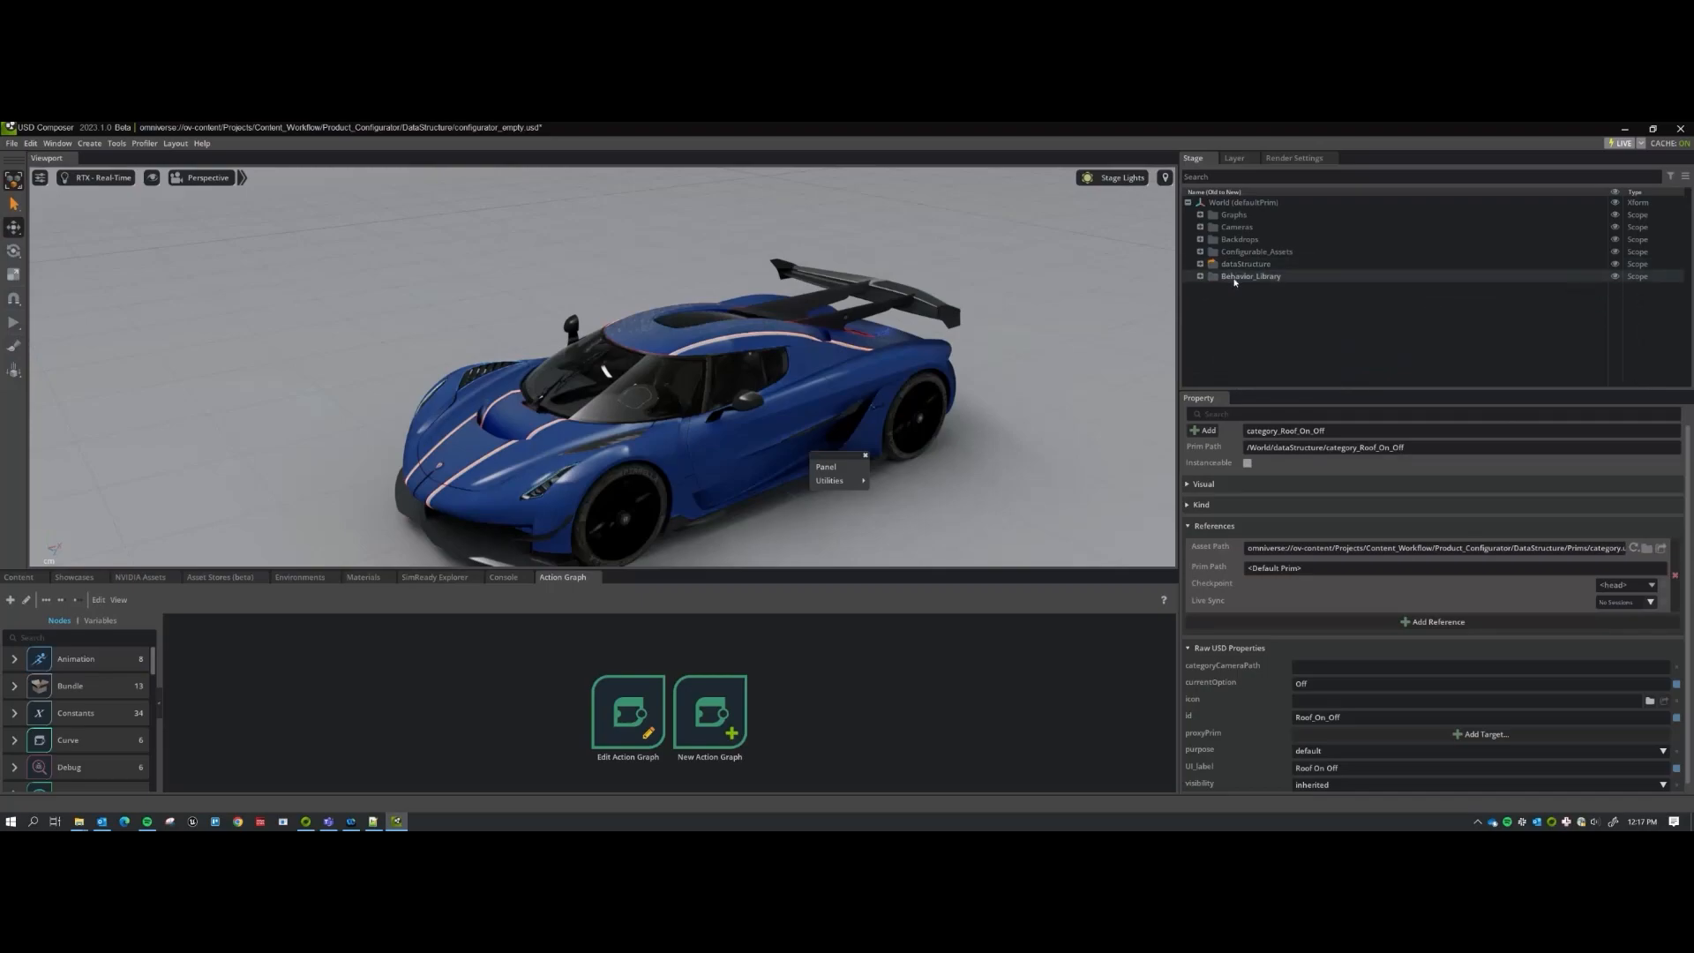
Inspect the variantController_Roof_On_Off graph's properties, then show the Configurator Panel beside the viewport.
{"action": "left_click", "coordinate": [1200, 214]}
{"action": "left_click", "coordinate": [1300, 240]}
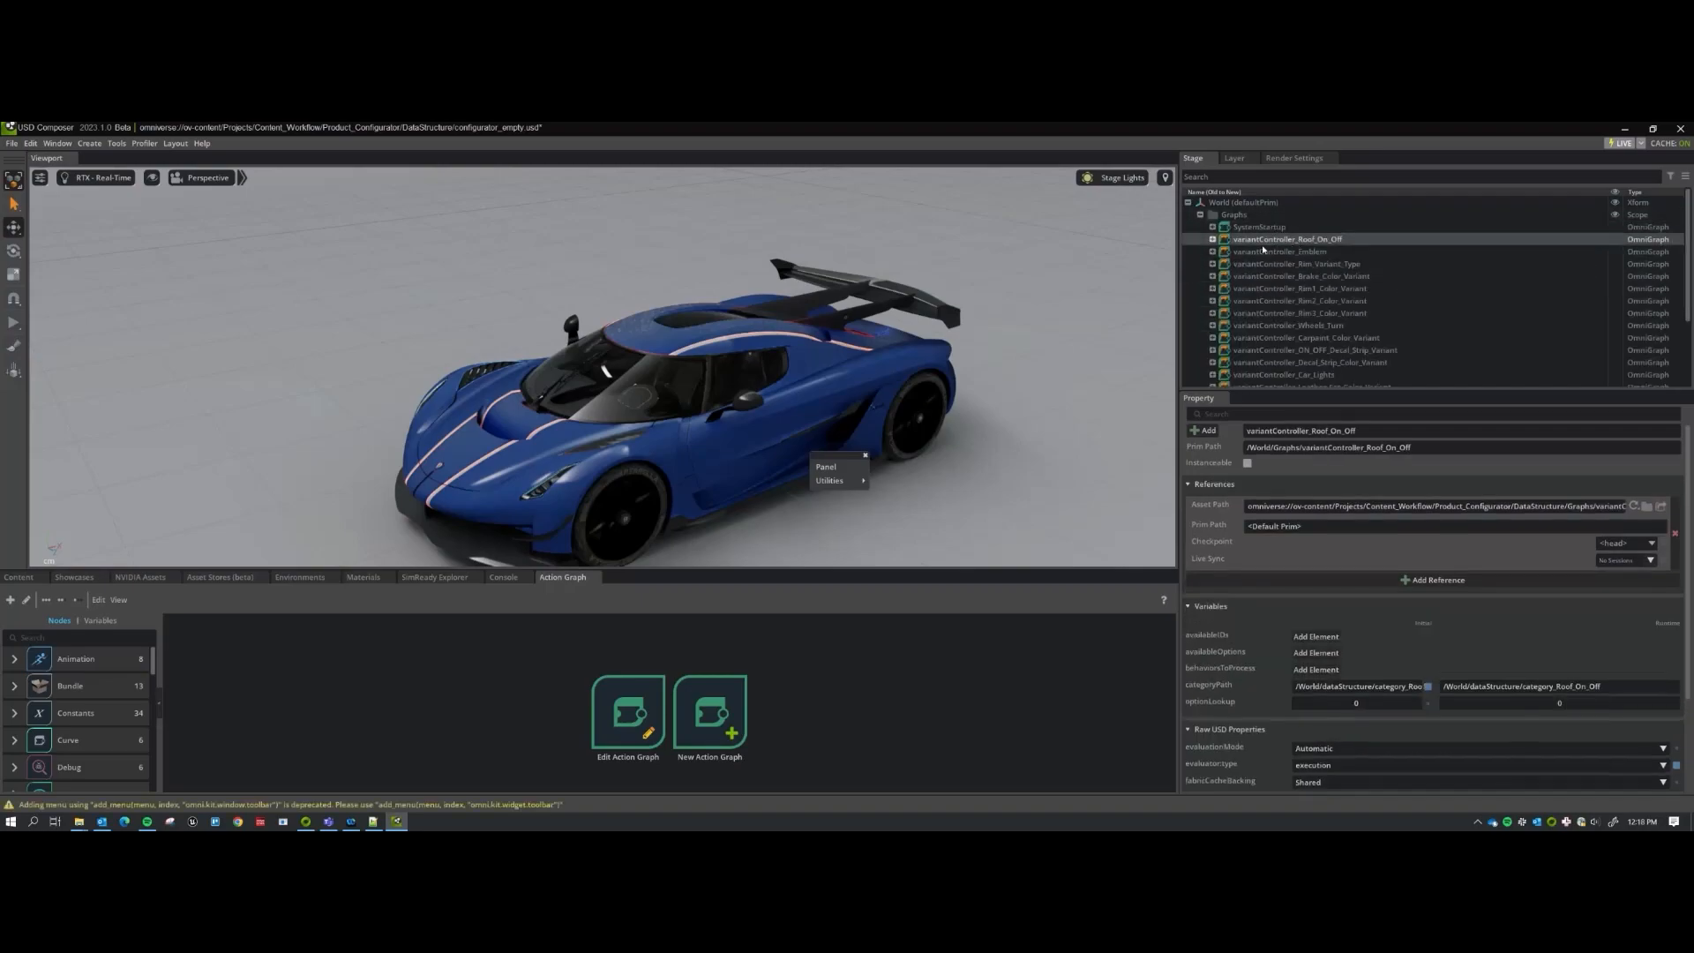
{"action": "scroll", "coordinate": [1306, 296], "scroll_direction": "down", "scroll_amount": 3}
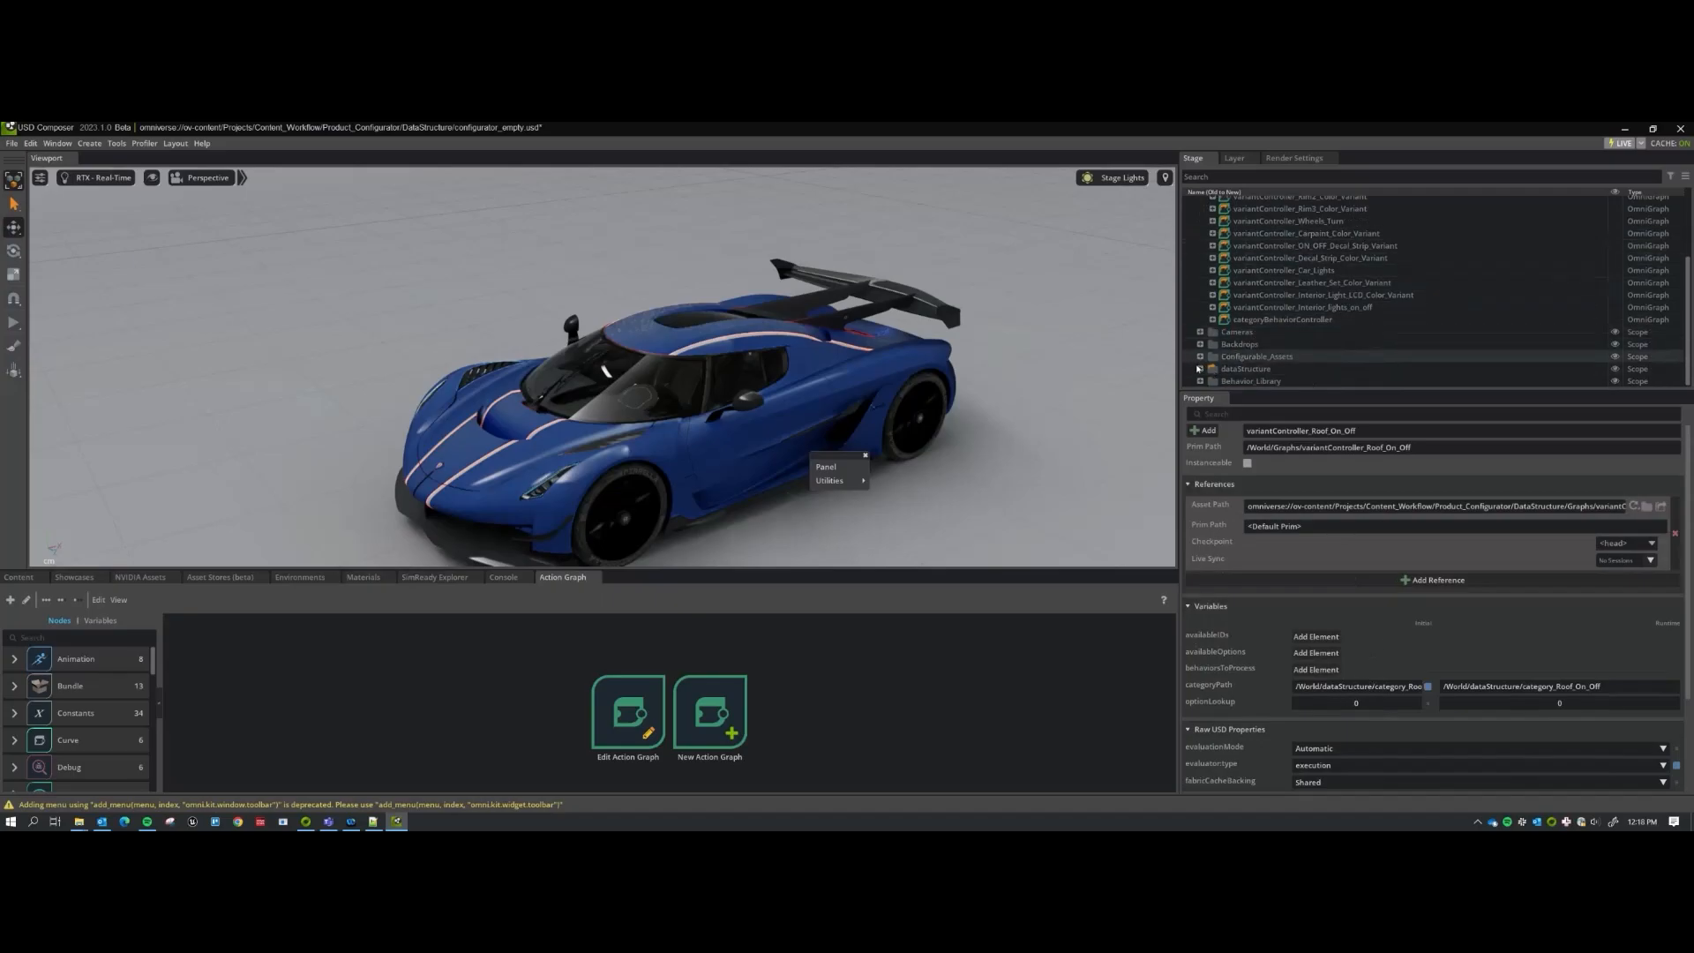
{"action": "scroll", "coordinate": [1234, 322], "scroll_direction": "up", "scroll_amount": 5}
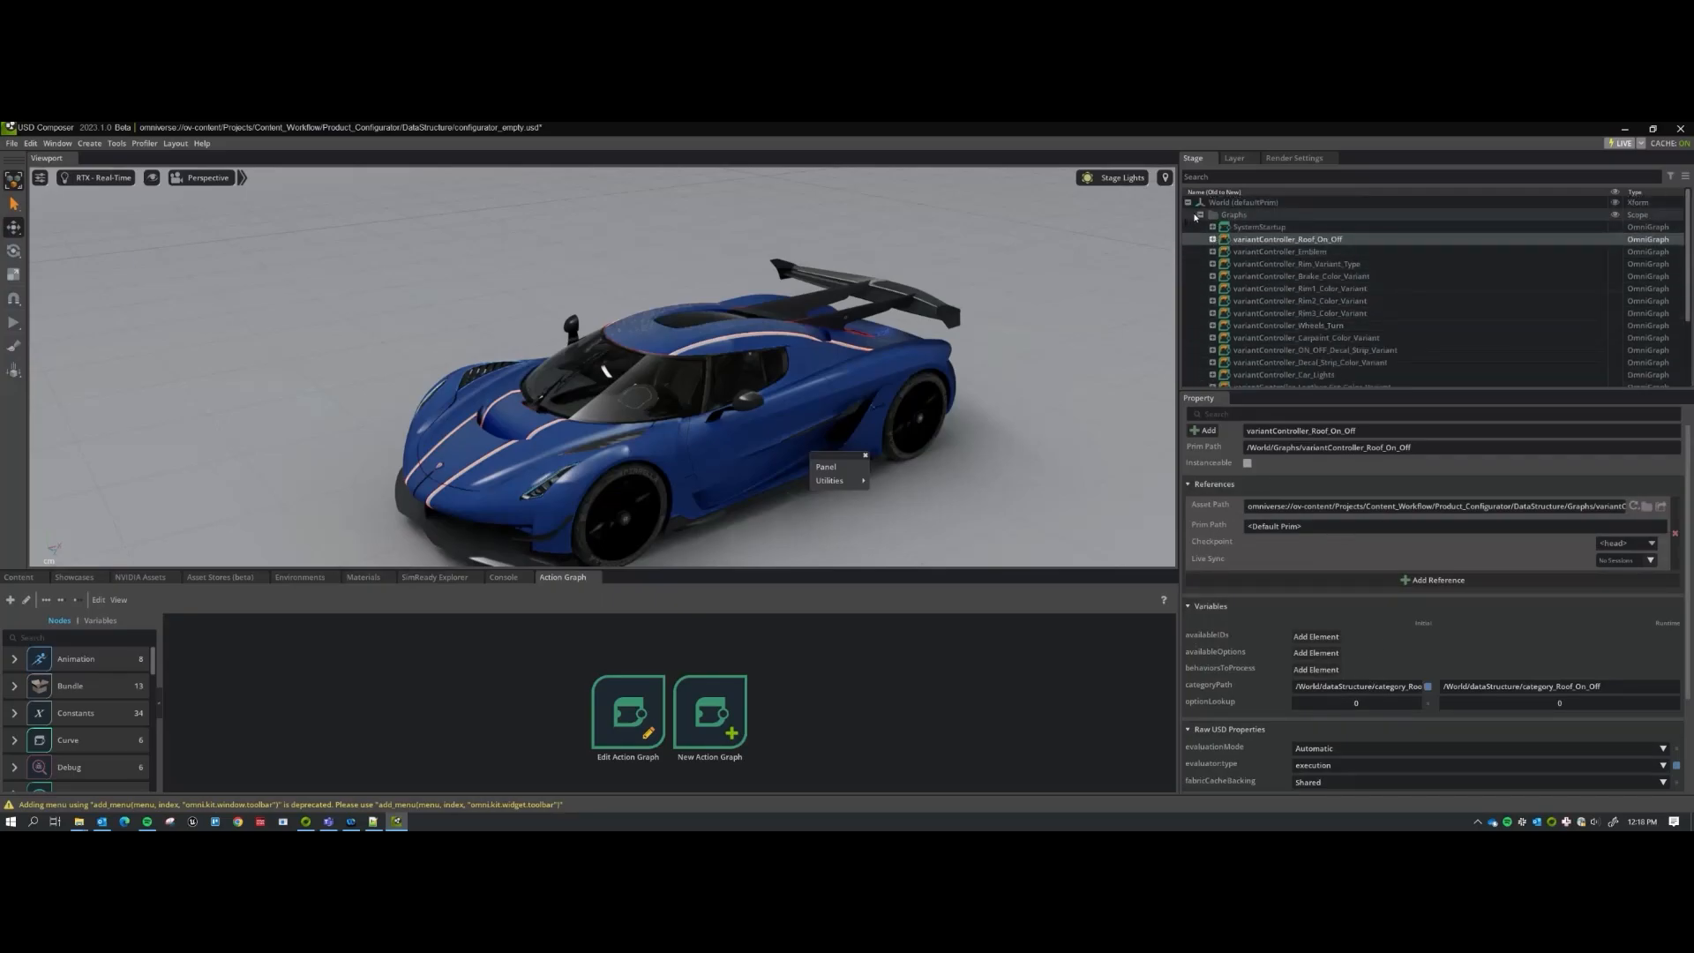
{"action": "left_click", "coordinate": [1200, 215]}
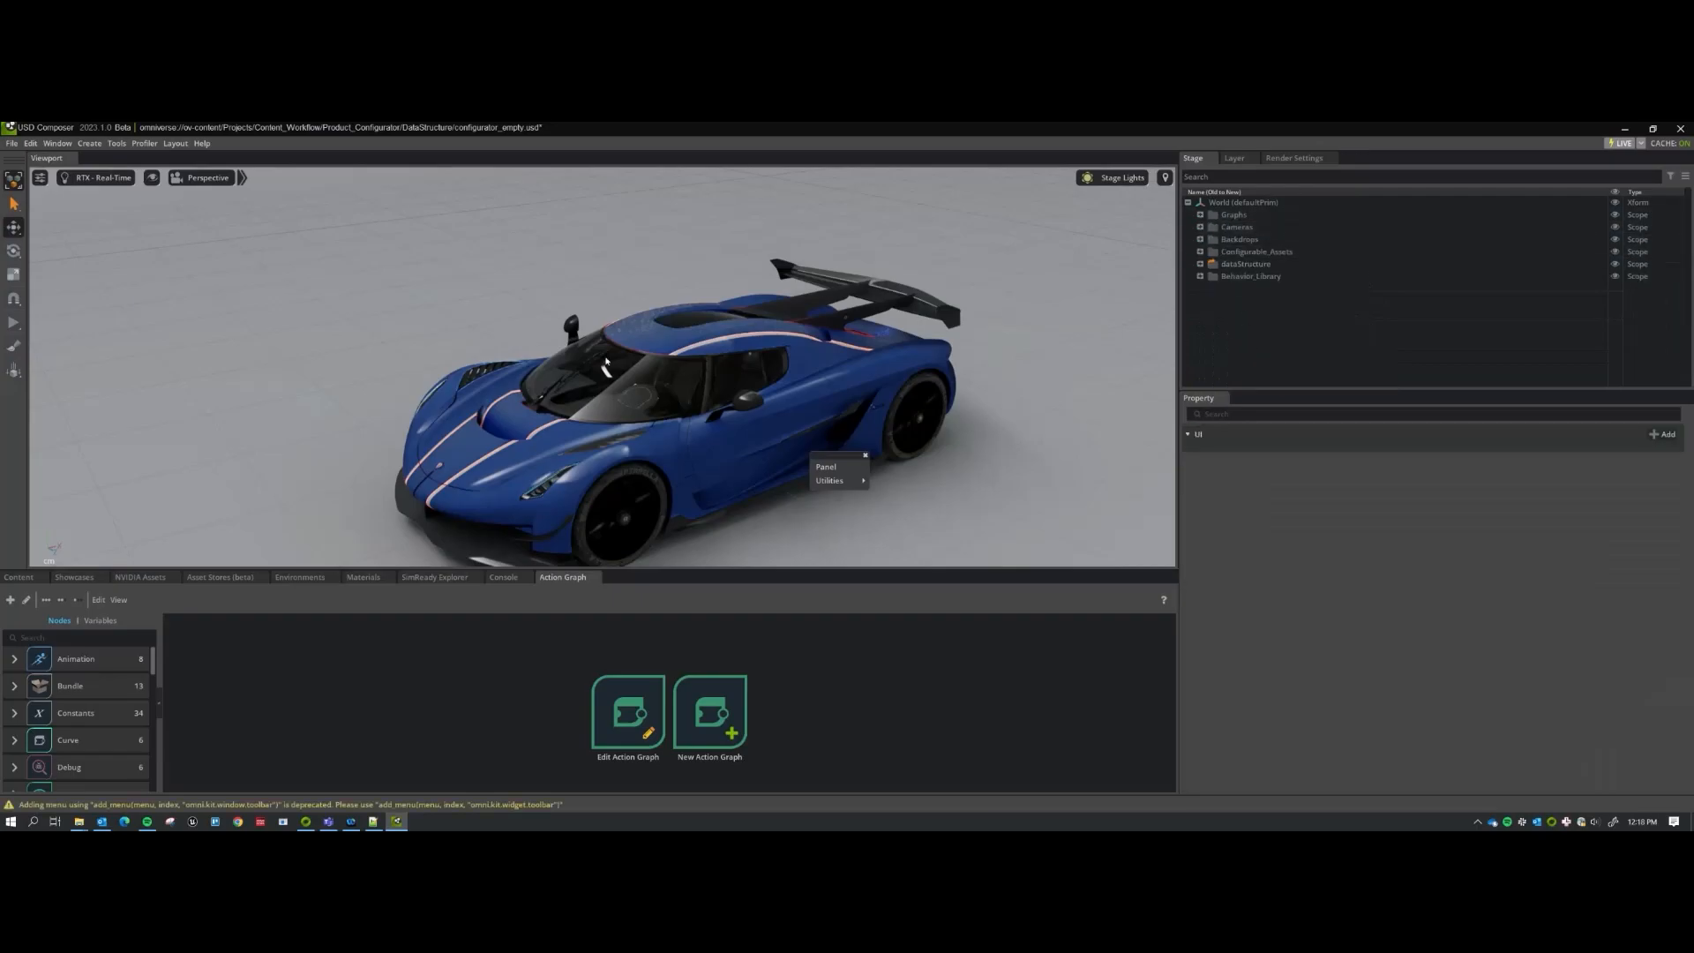
{"action": "left_click", "coordinate": [824, 468]}
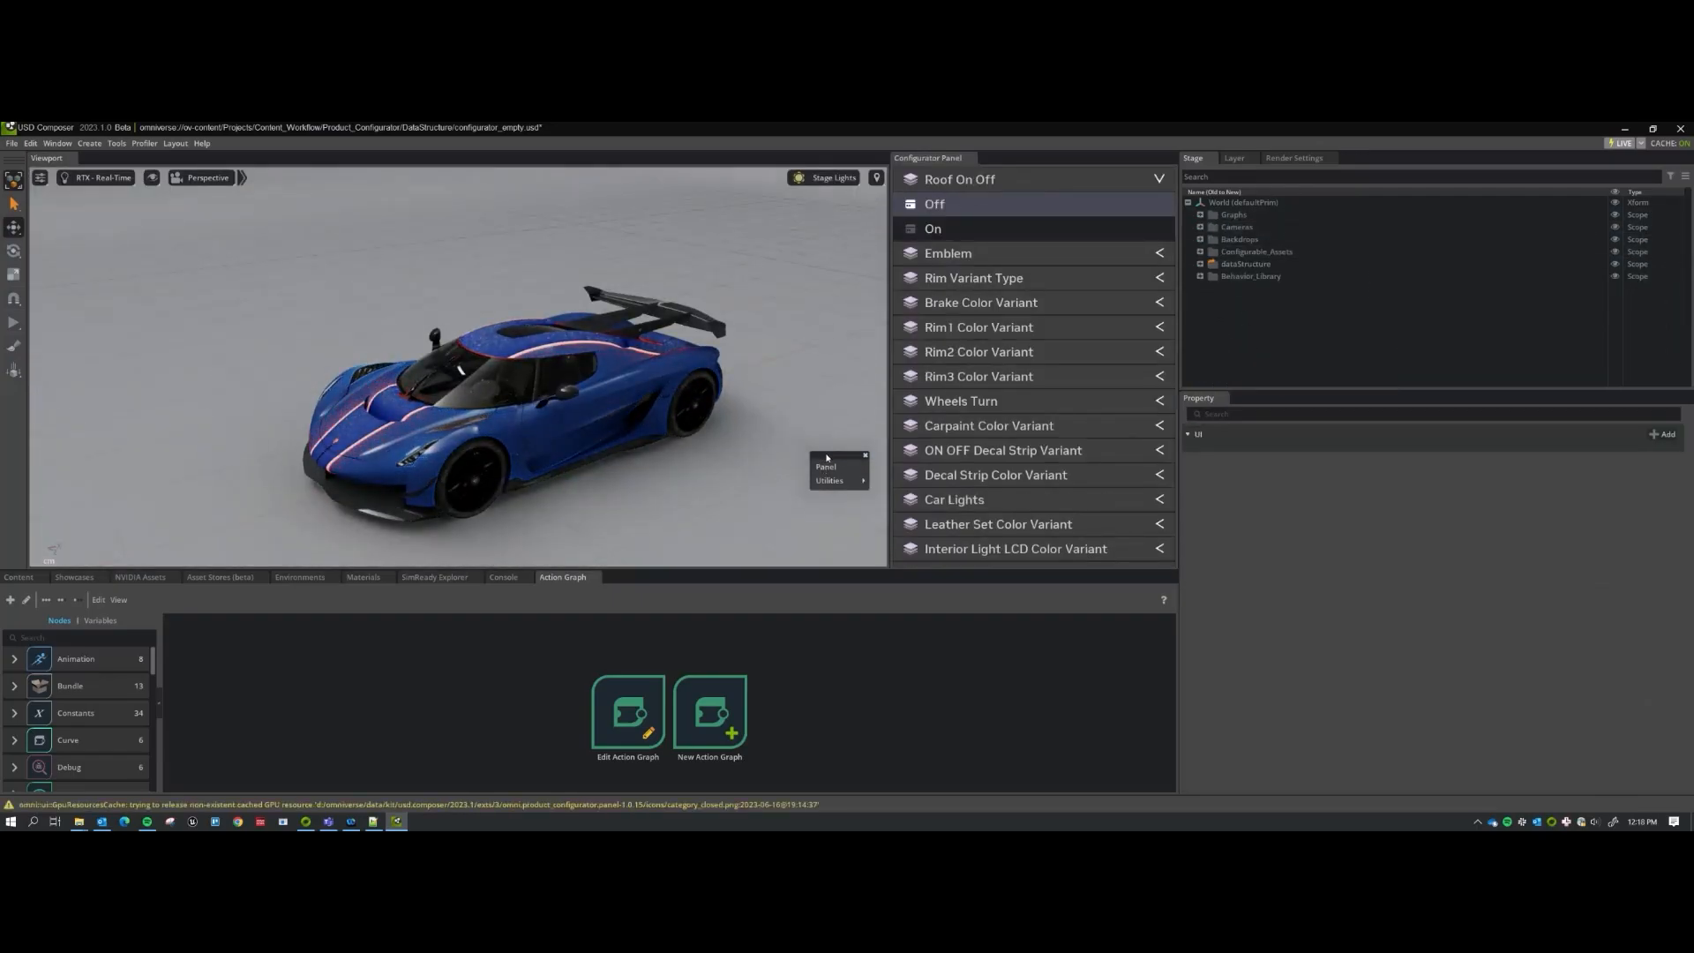
Set the Brake Color Variant to Metal in the Configurator Panel.
{"action": "left_click", "coordinate": [962, 304]}
{"action": "left_click", "coordinate": [962, 402]}
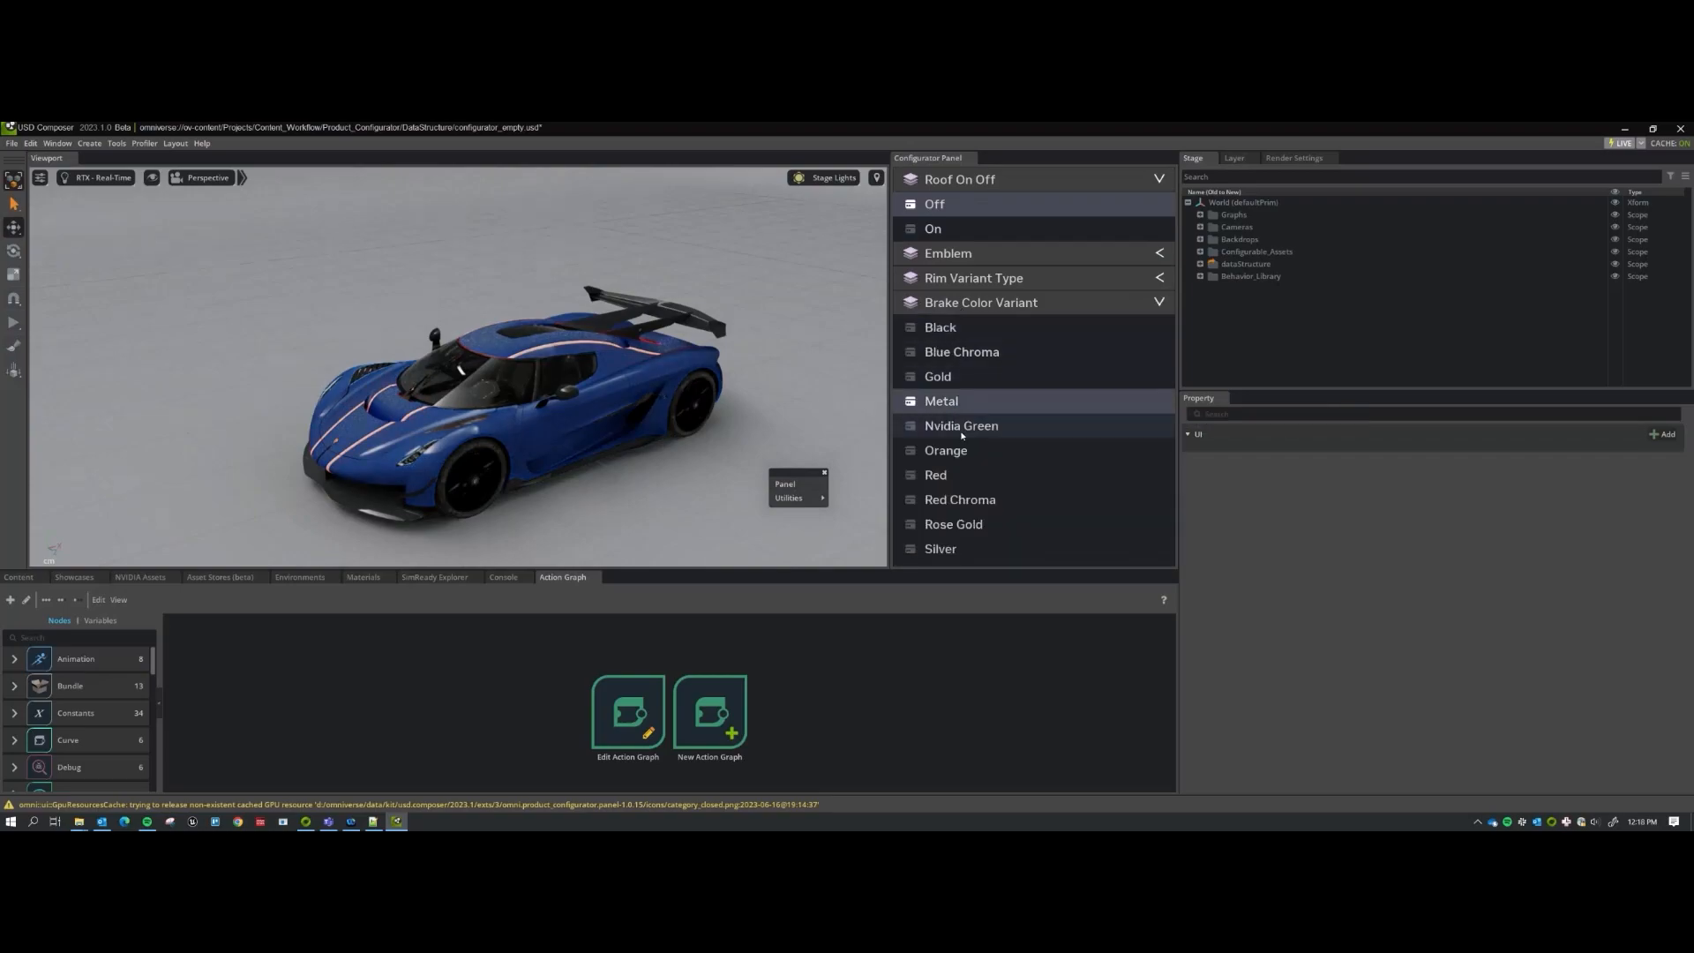
{"action": "left_click", "coordinate": [958, 303]}
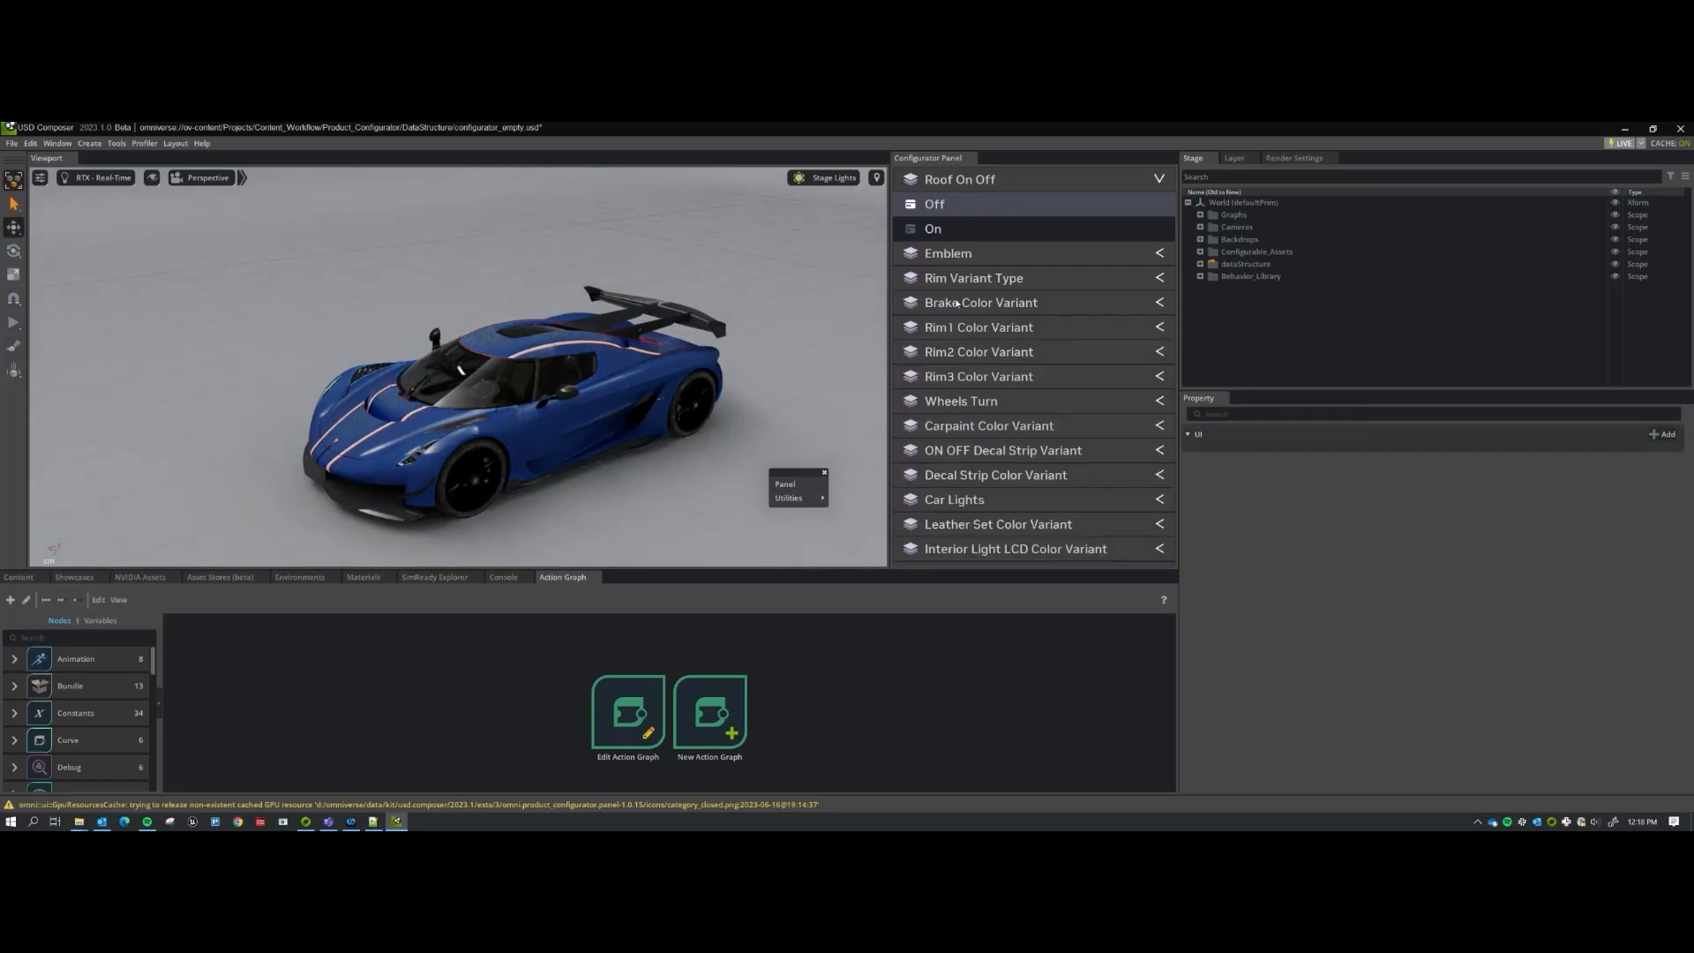
Try Mocha, then set Leather Set Color Variant to Nvidia Green, turning the interior green.
{"action": "left_click", "coordinate": [955, 525]}
{"action": "scroll", "coordinate": [953, 494], "scroll_direction": "down", "scroll_amount": 3}
{"action": "left_click", "coordinate": [944, 450]}
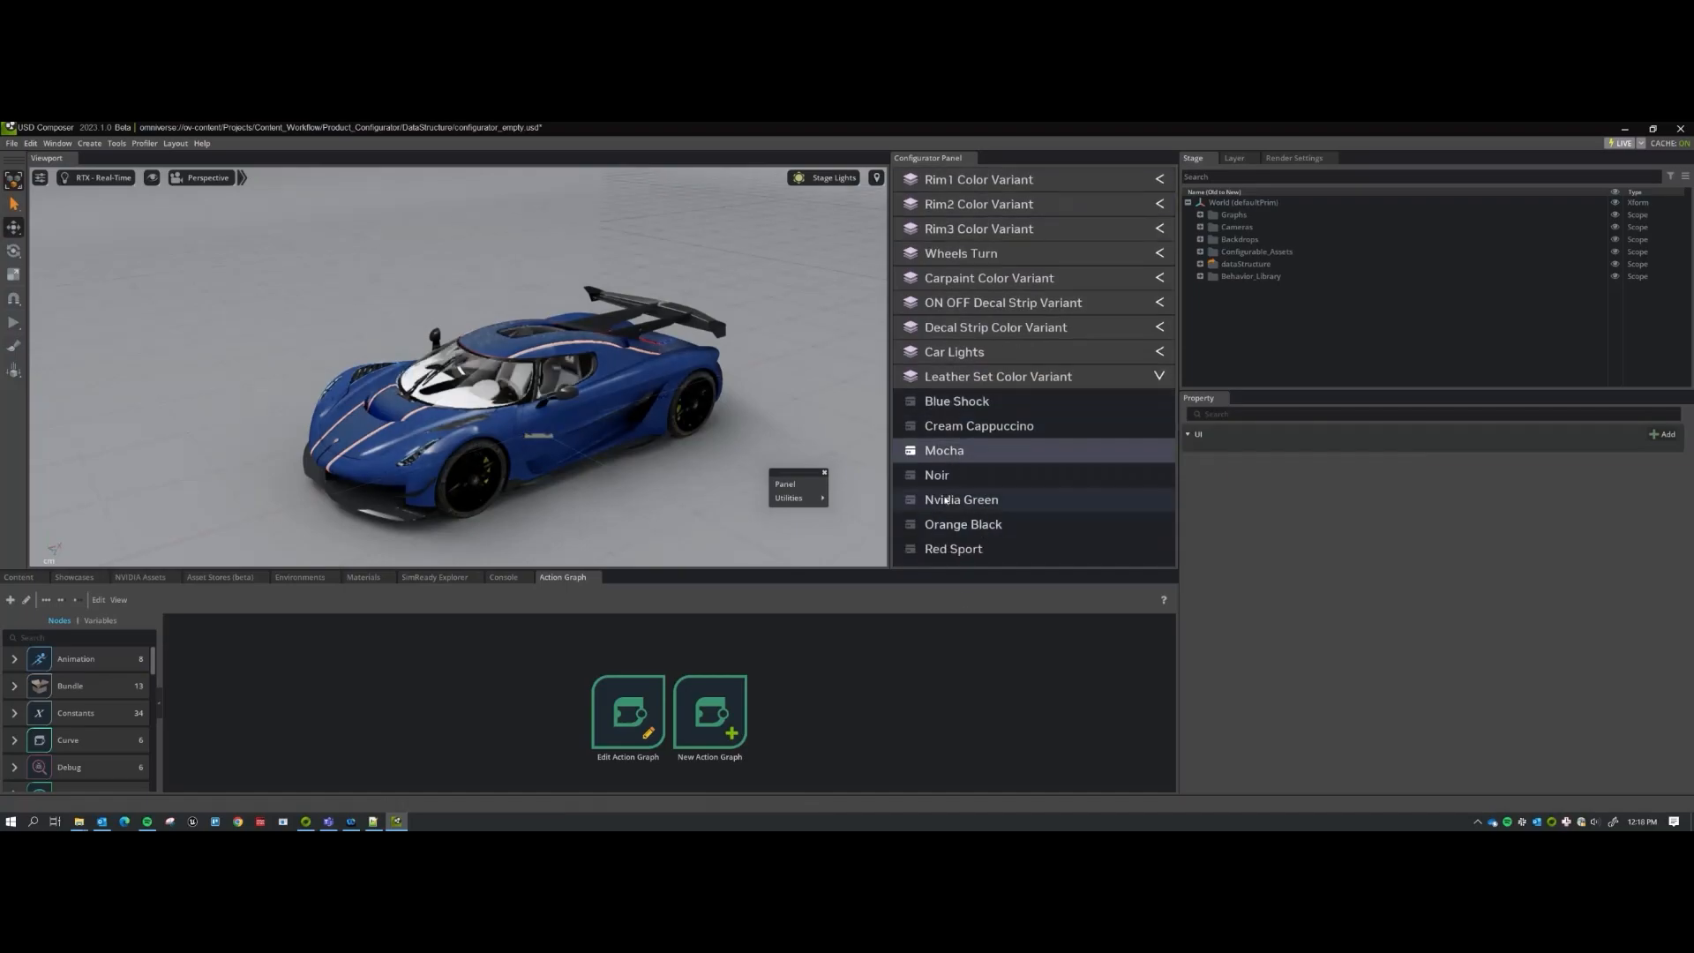
{"action": "left_click", "coordinate": [945, 500]}
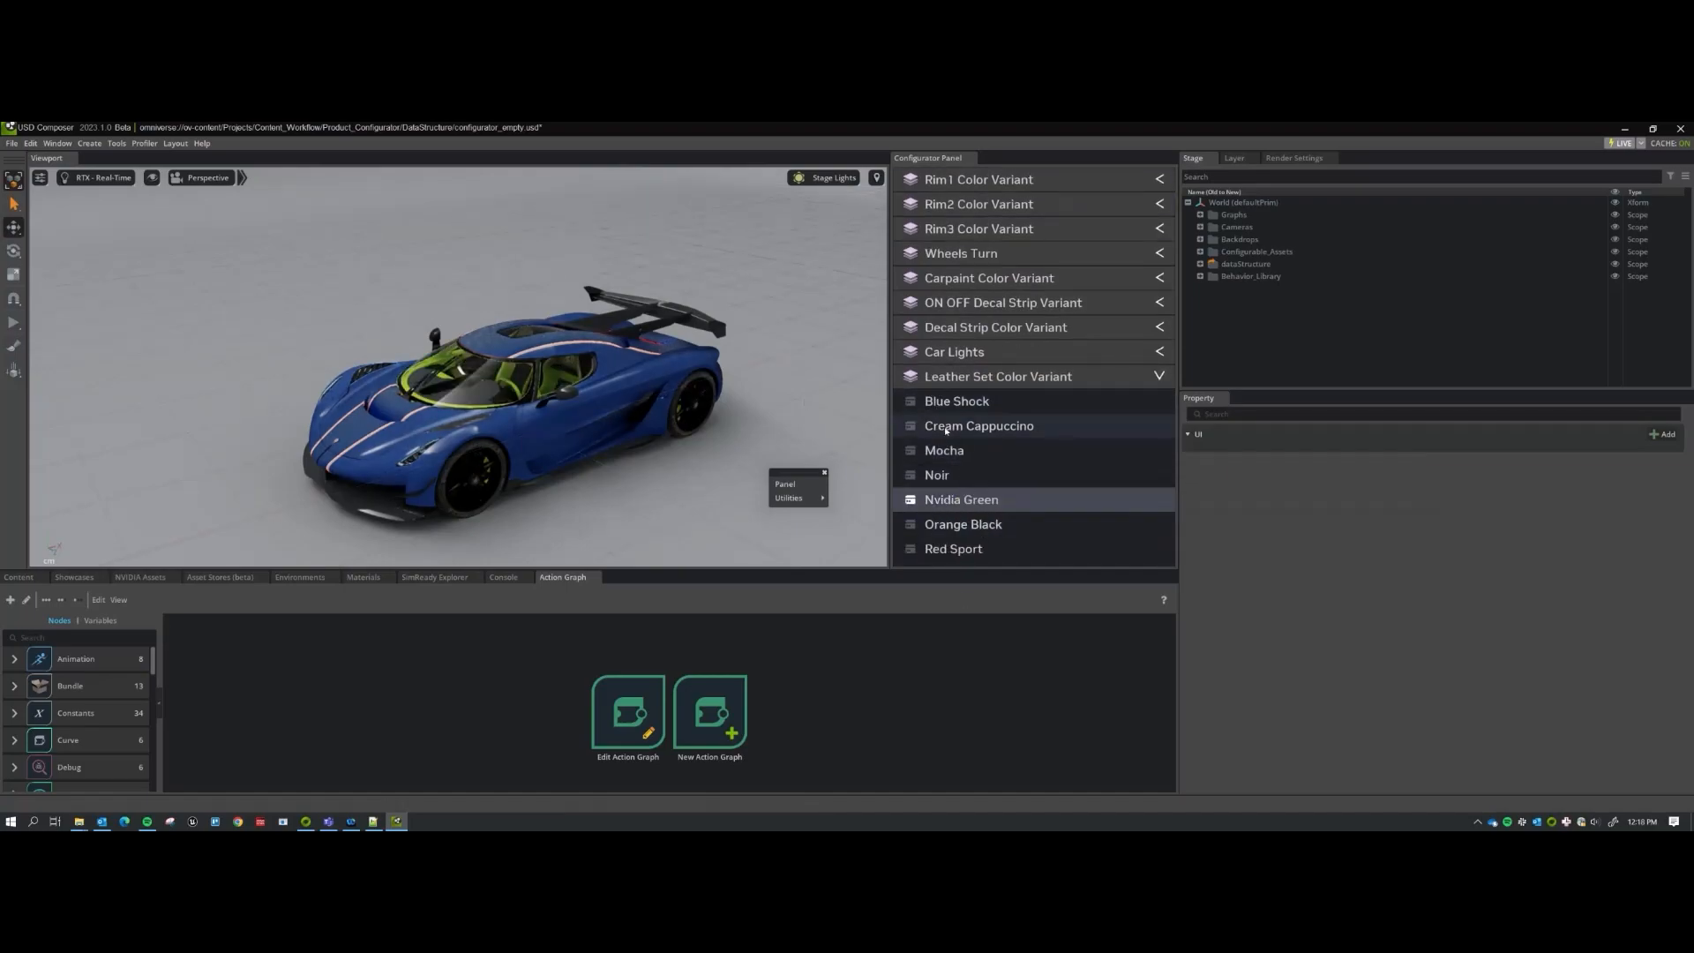
{"action": "left_click", "coordinate": [953, 377]}
{"action": "scroll", "coordinate": [953, 370], "scroll_direction": "up", "scroll_amount": 1}
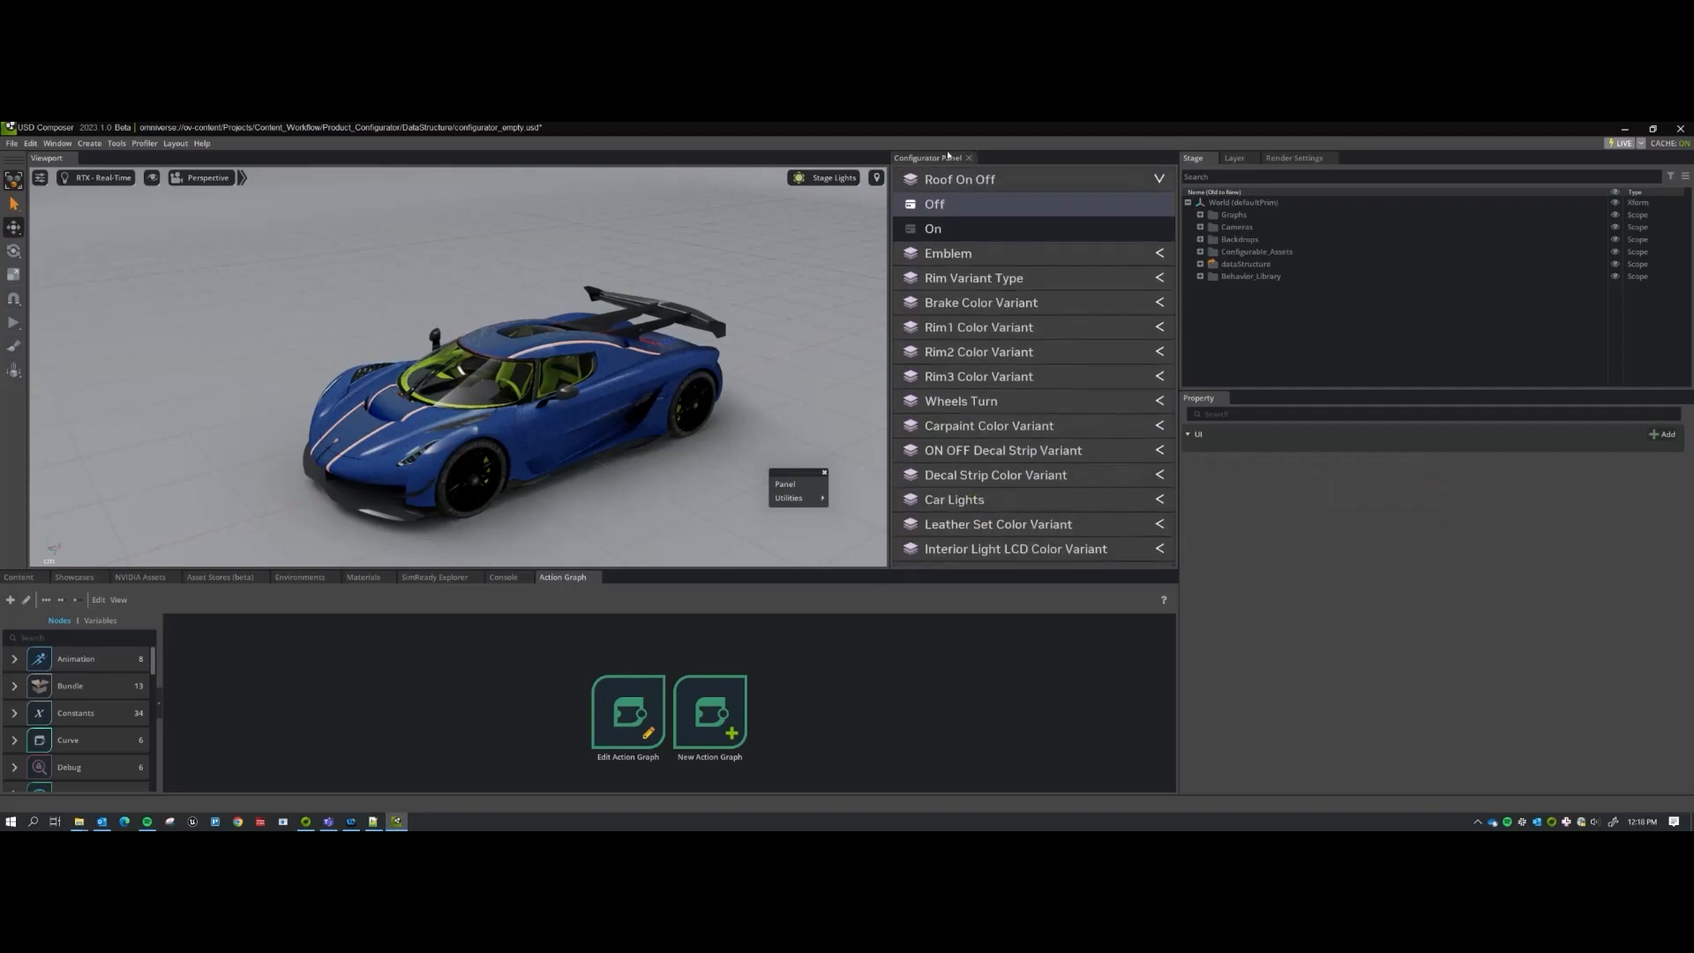
{"action": "left_click", "coordinate": [988, 179]}
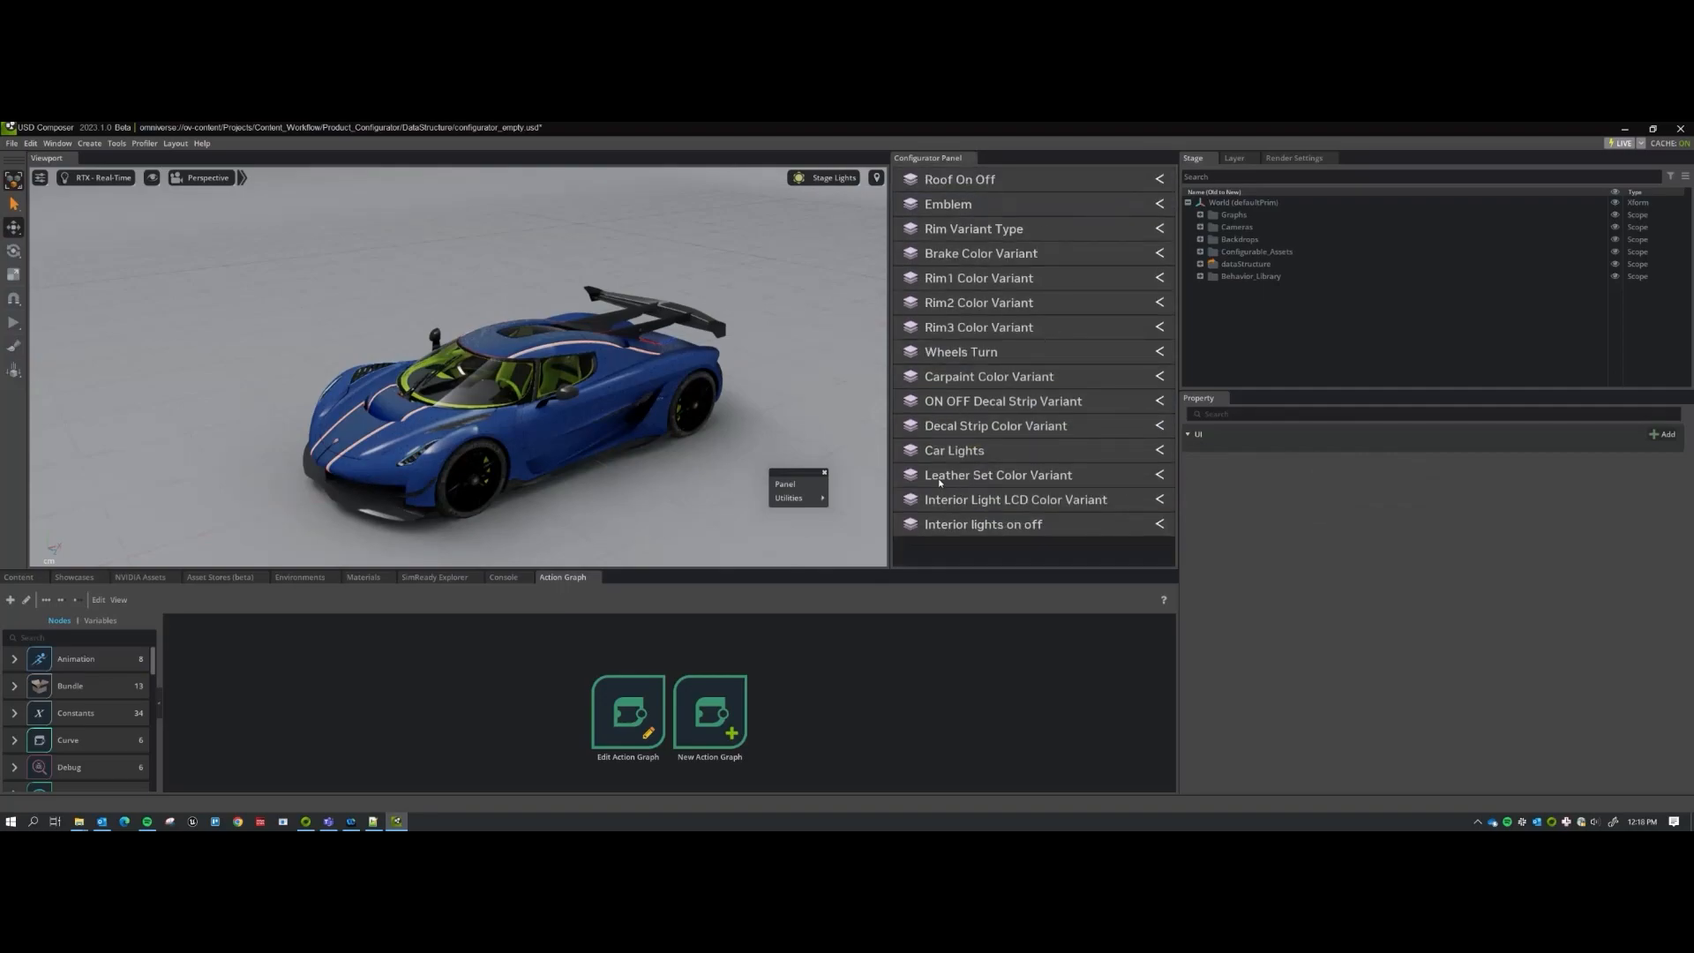
Reopen the Leather Set Color Variant options and expand dataStructure to list the variant categories.
{"action": "left_click", "coordinate": [986, 479]}
{"action": "scroll", "coordinate": [986, 468], "scroll_direction": "down", "scroll_amount": 3}
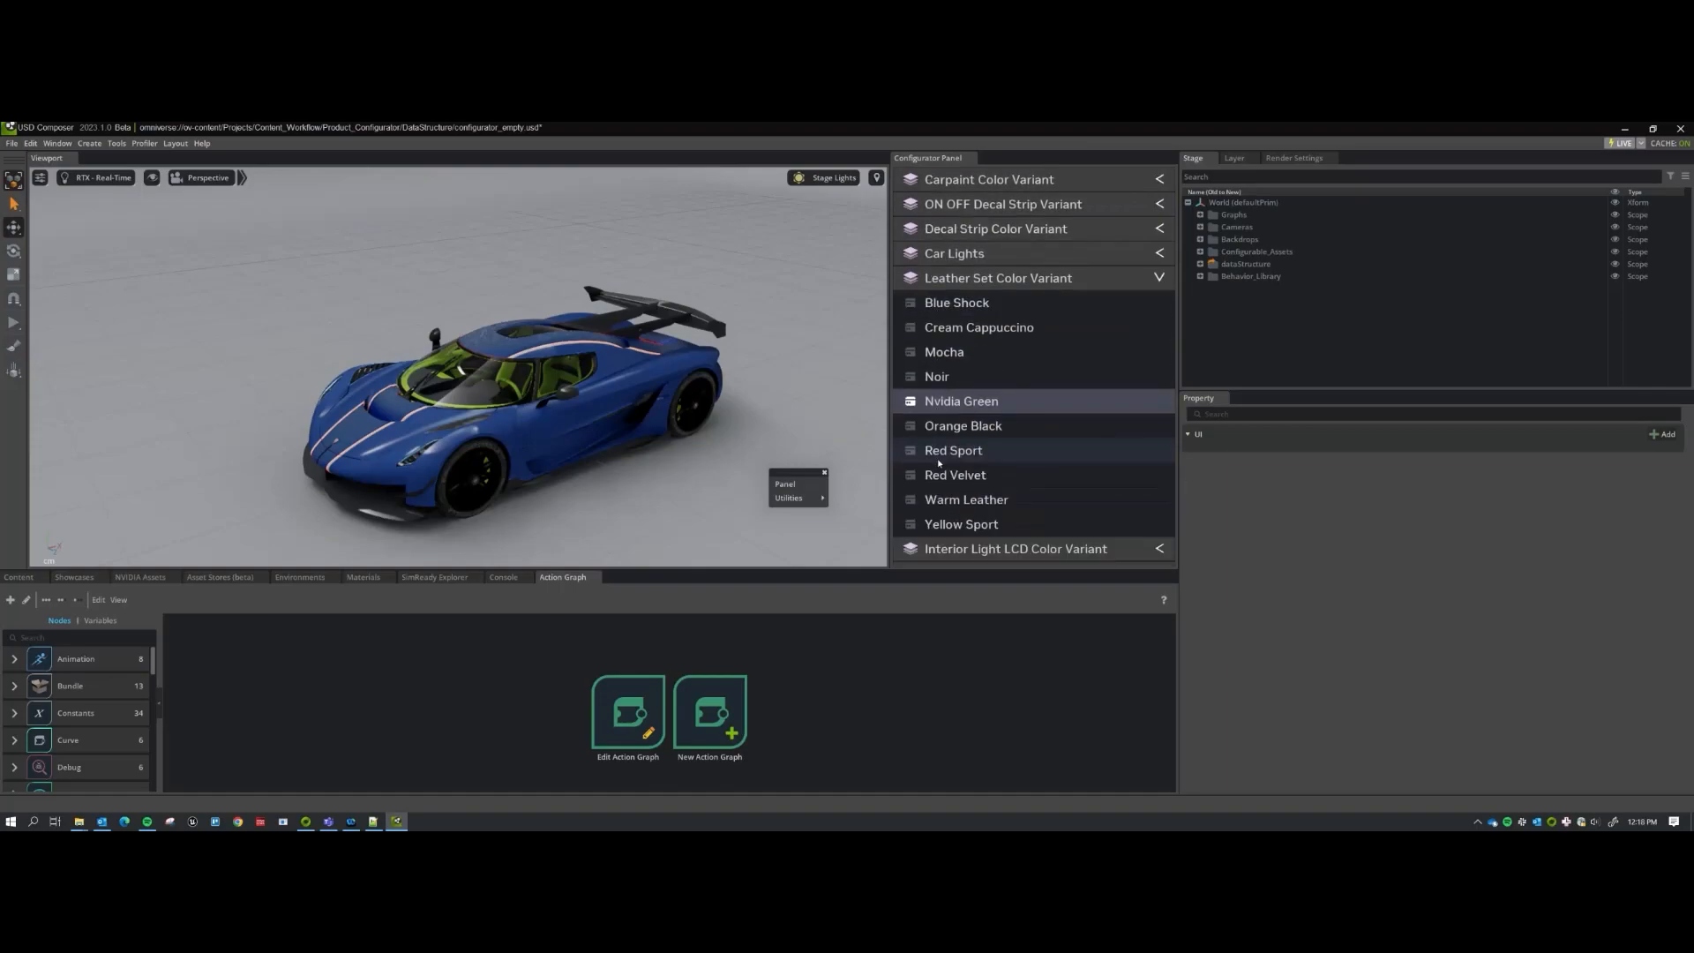
{"action": "scroll", "coordinate": [986, 468], "scroll_direction": "up", "scroll_amount": 1}
{"action": "left_click", "coordinate": [1199, 266]}
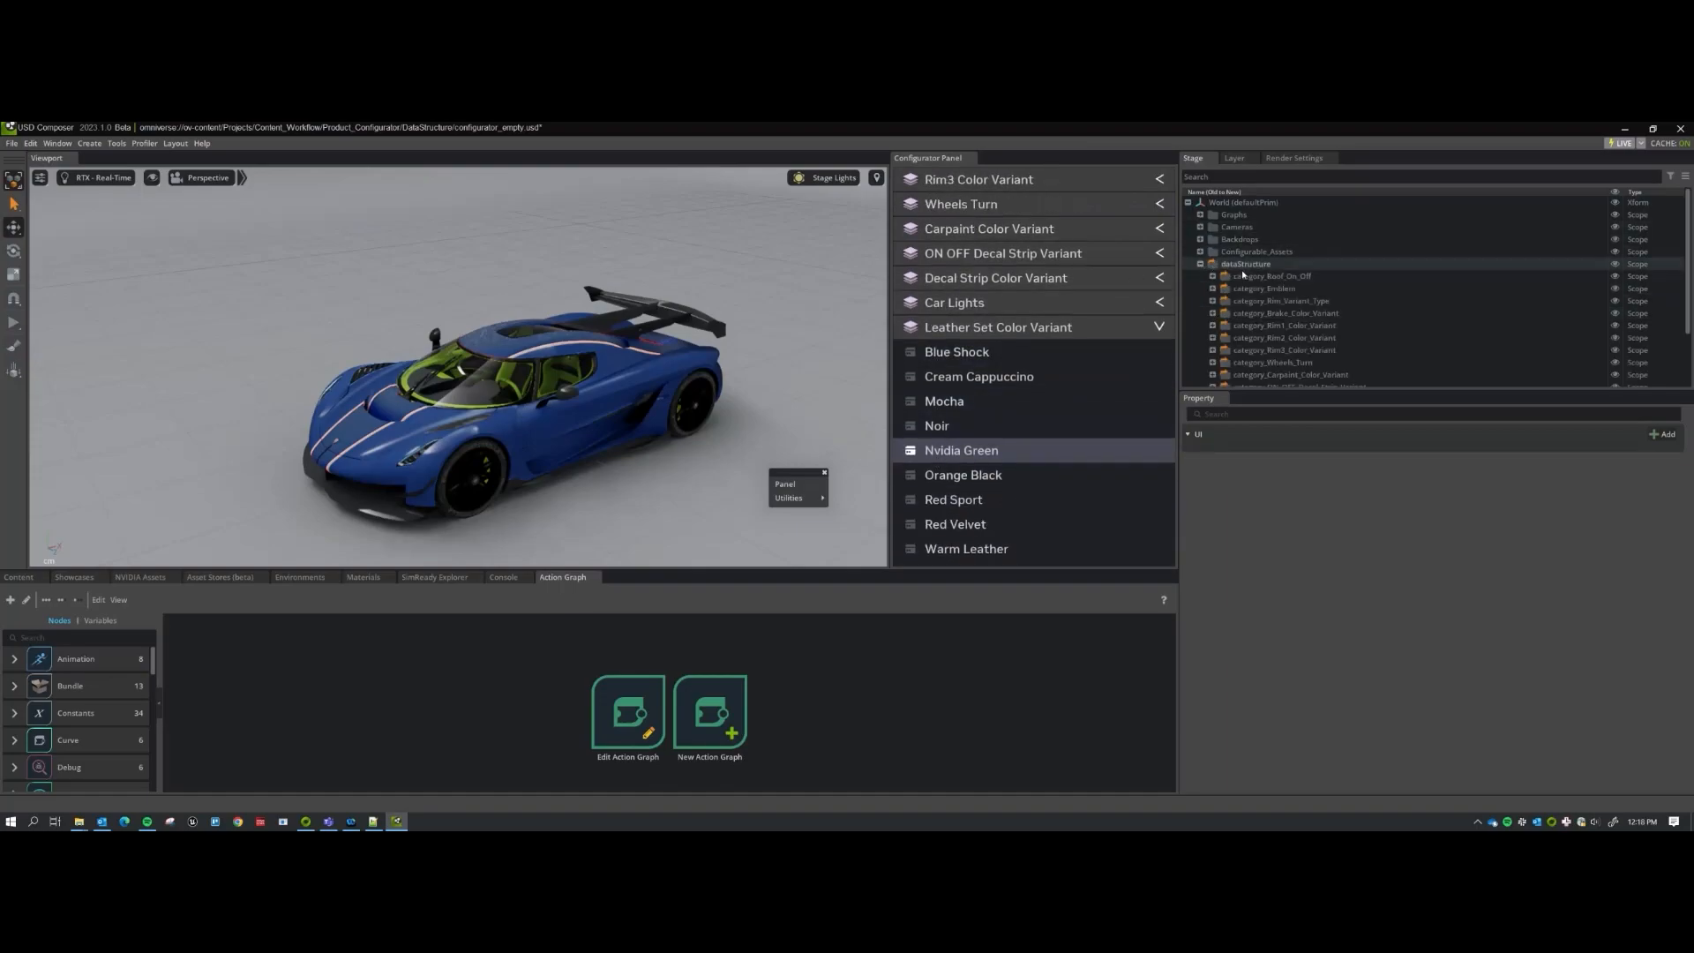
{"action": "scroll", "coordinate": [1266, 305], "scroll_direction": "down", "scroll_amount": 3}
{"action": "scroll", "coordinate": [1266, 304], "scroll_direction": "down", "scroll_amount": 1}
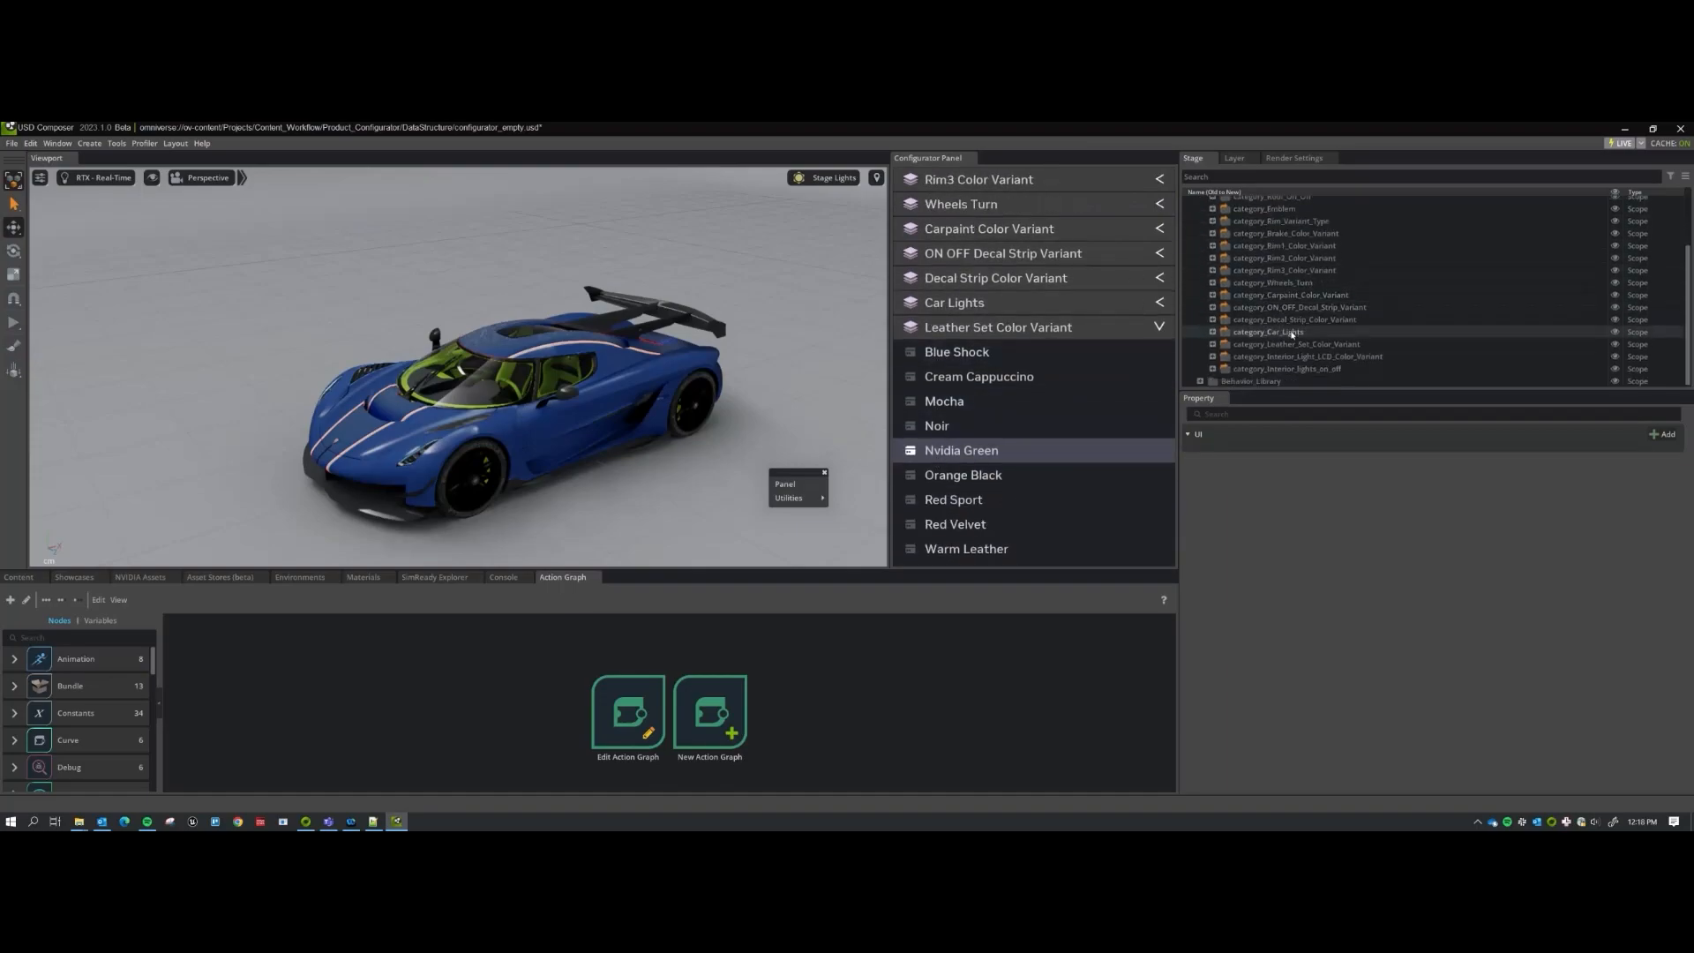
Add 'Super' to option_Blue_Shock's ui_label so it reads Blue Super Shock.
{"action": "left_click", "coordinate": [1212, 344]}
{"action": "scroll", "coordinate": [1268, 291], "scroll_direction": "down", "scroll_amount": 3}
{"action": "left_click", "coordinate": [1248, 271]}
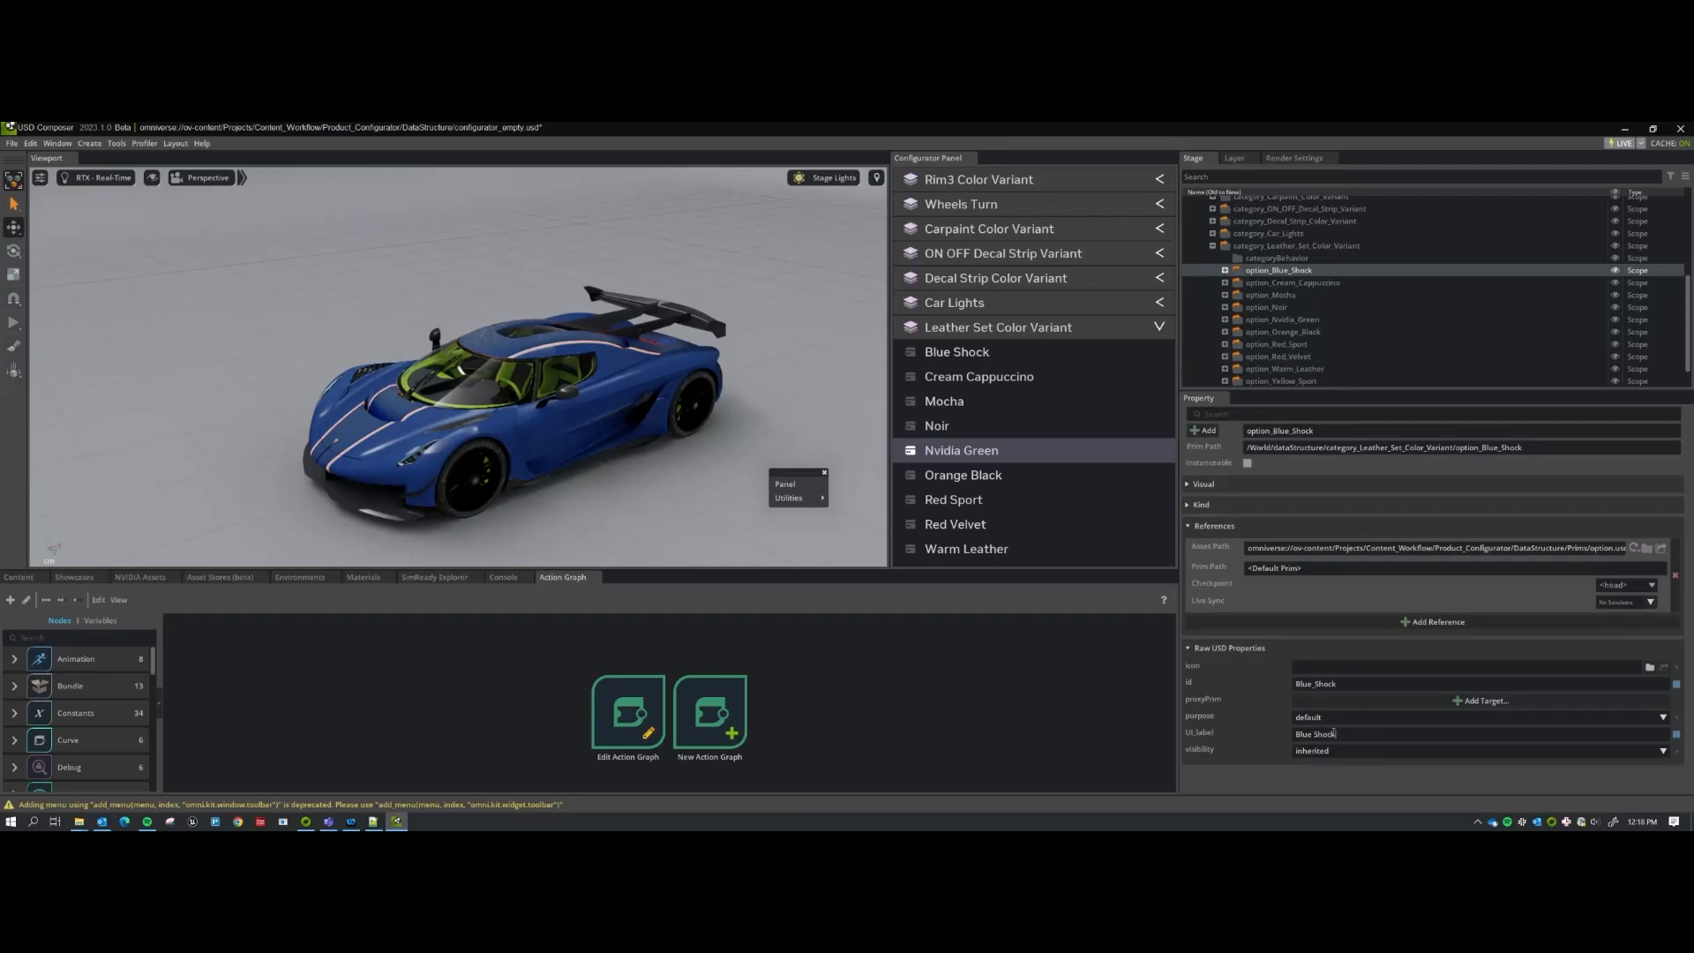
{"action": "type", "text": "Super"}
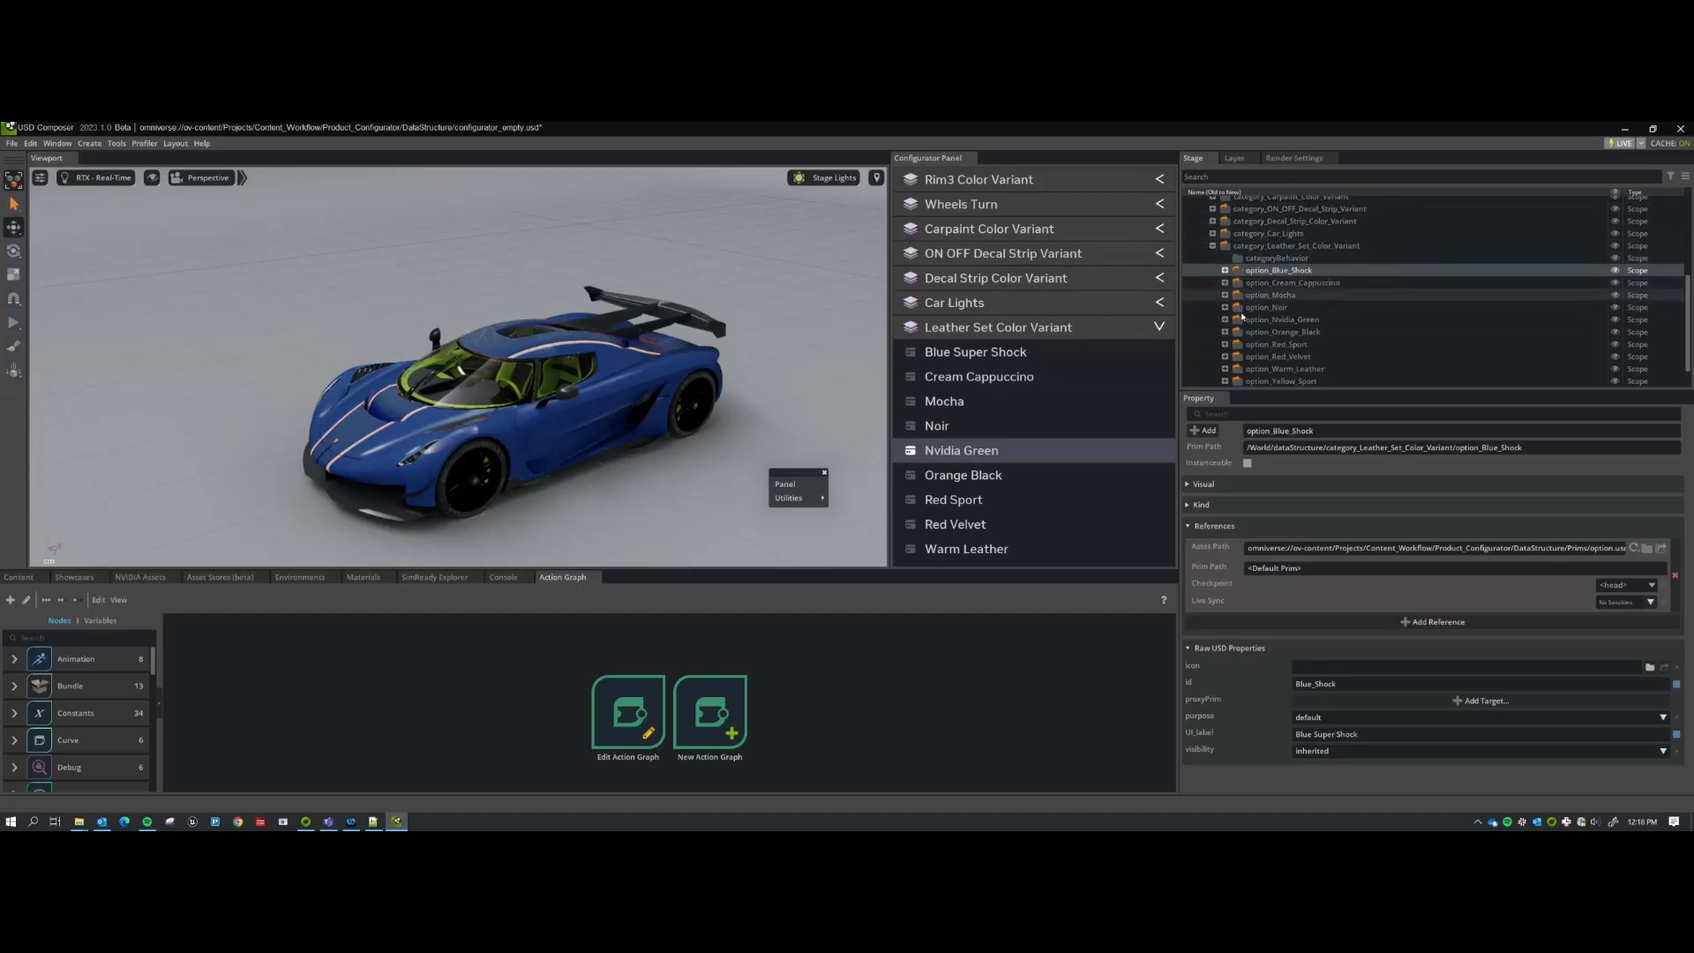
{"action": "scroll", "coordinate": [1270, 318], "scroll_direction": "down", "scroll_amount": 1}
Duplicate option_Yellow_Sport with Ctrl+D, then delete the duplicate.
{"action": "left_click", "coordinate": [1281, 352]}
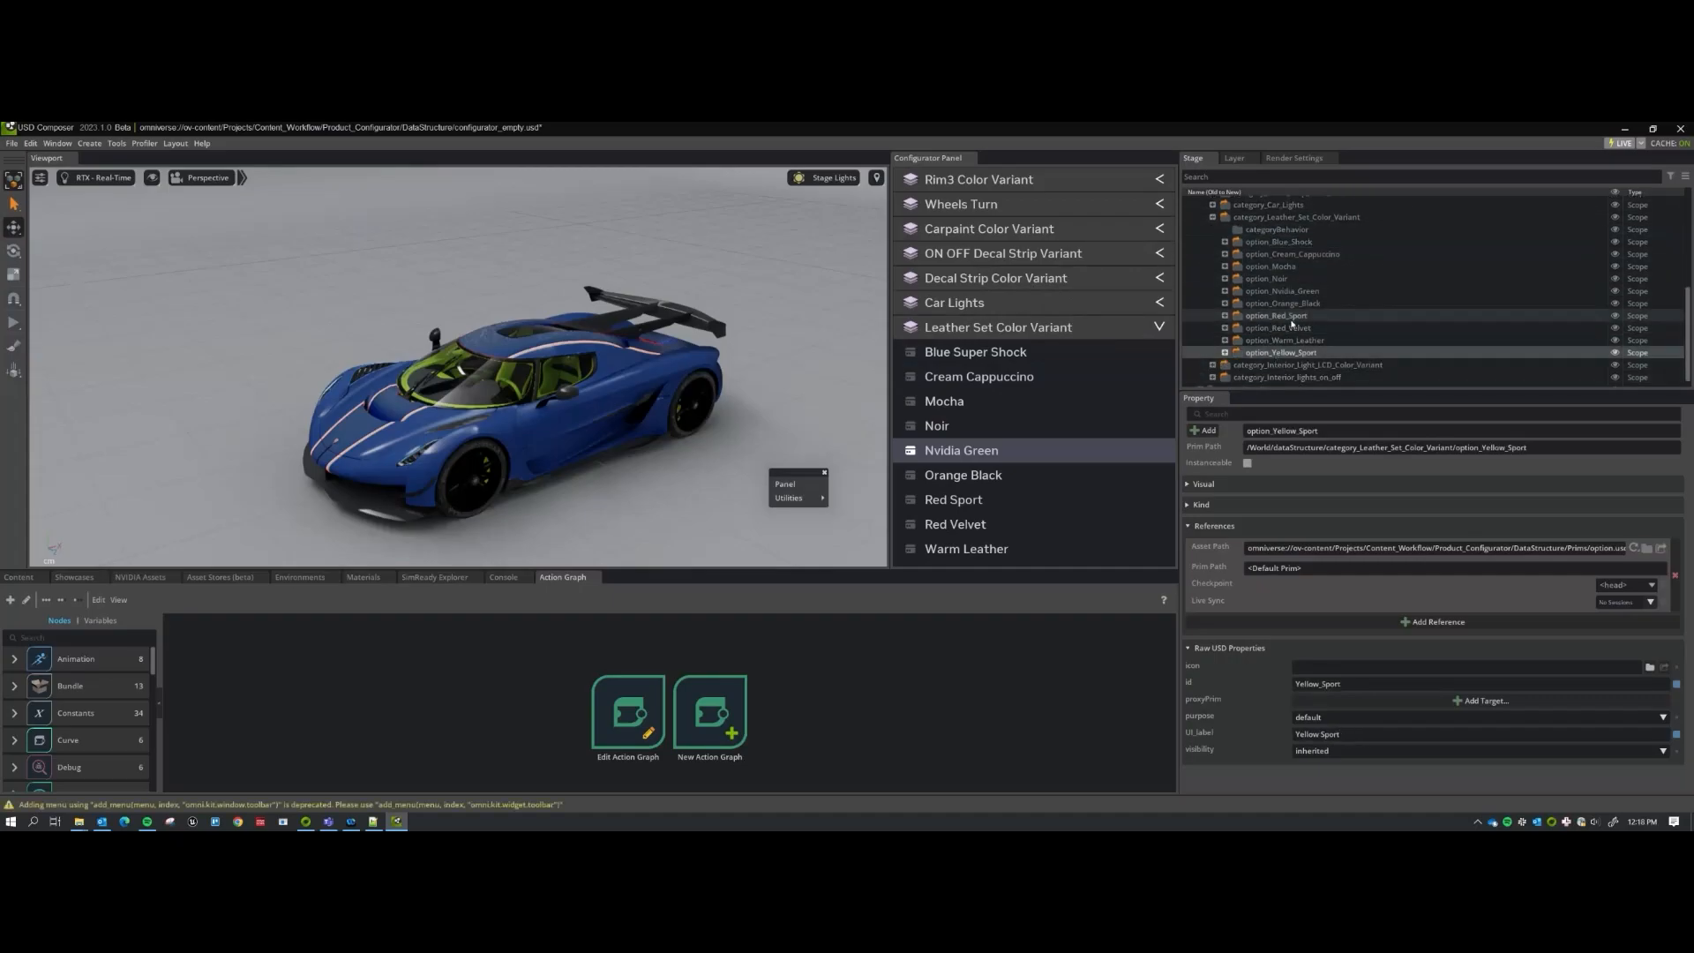
{"action": "key", "text": "ctrl+d"}
{"action": "scroll", "coordinate": [1081, 441], "scroll_direction": "down", "scroll_amount": 2}
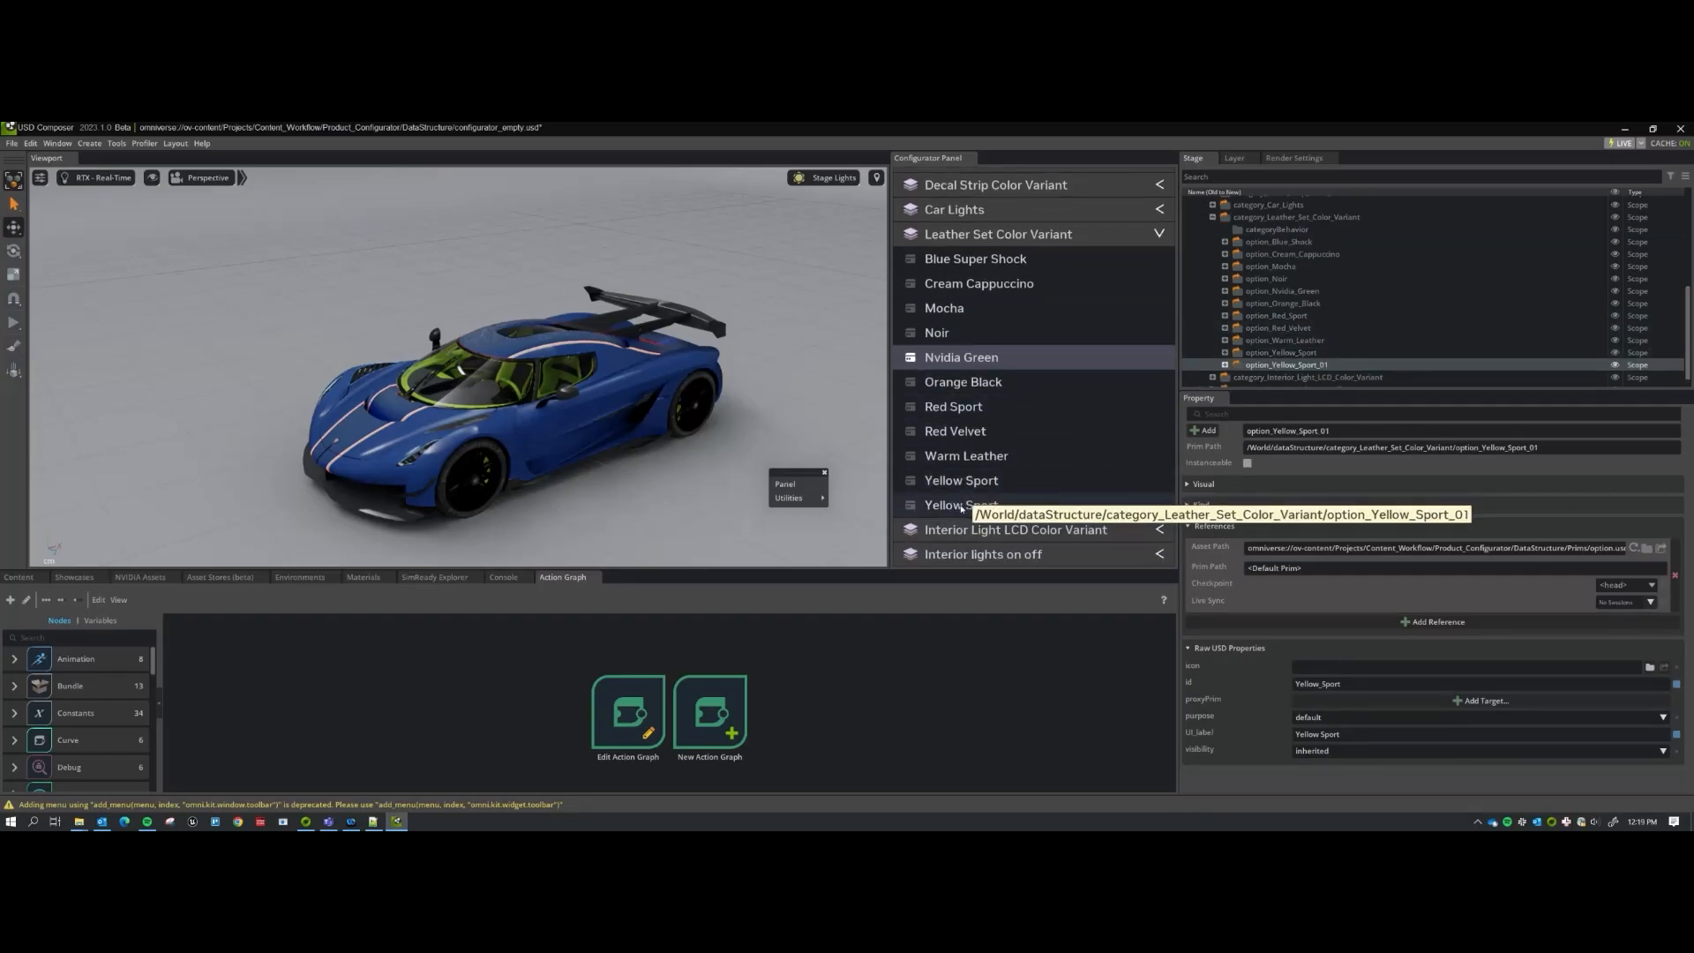
{"action": "left_click", "coordinate": [1281, 366]}
{"action": "key", "text": "Delete"}
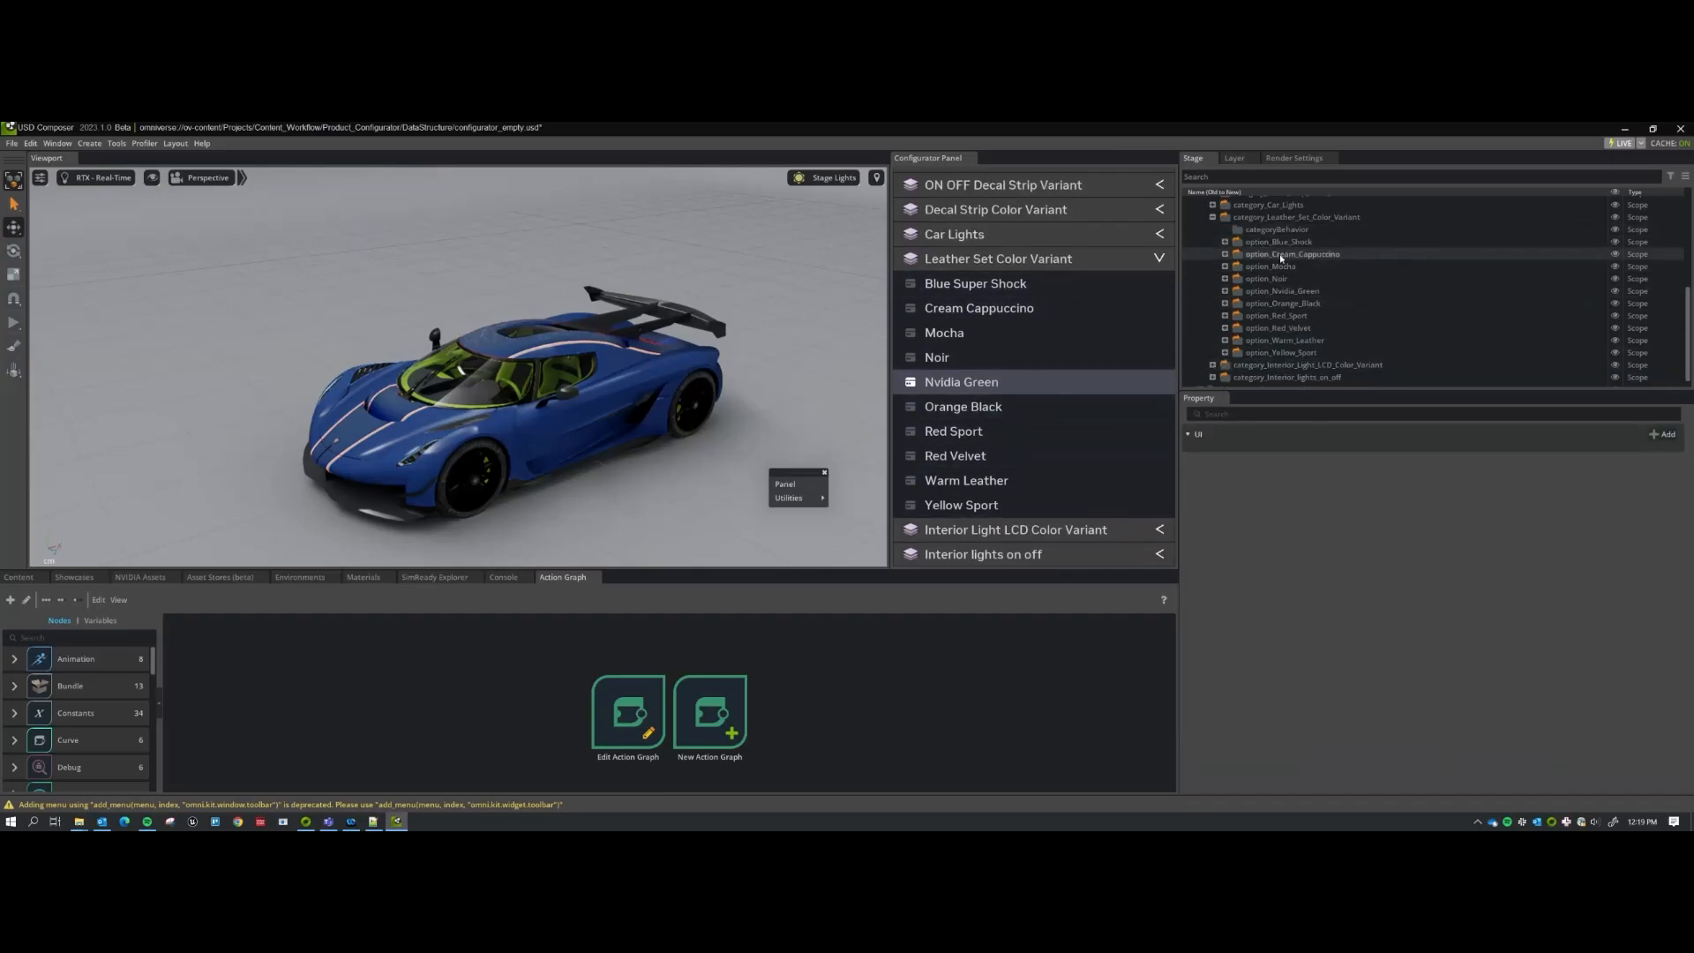
{"action": "scroll", "coordinate": [1294, 284], "scroll_direction": "down", "scroll_amount": 1}
{"action": "scroll", "coordinate": [1289, 321], "scroll_direction": "up", "scroll_amount": 2}
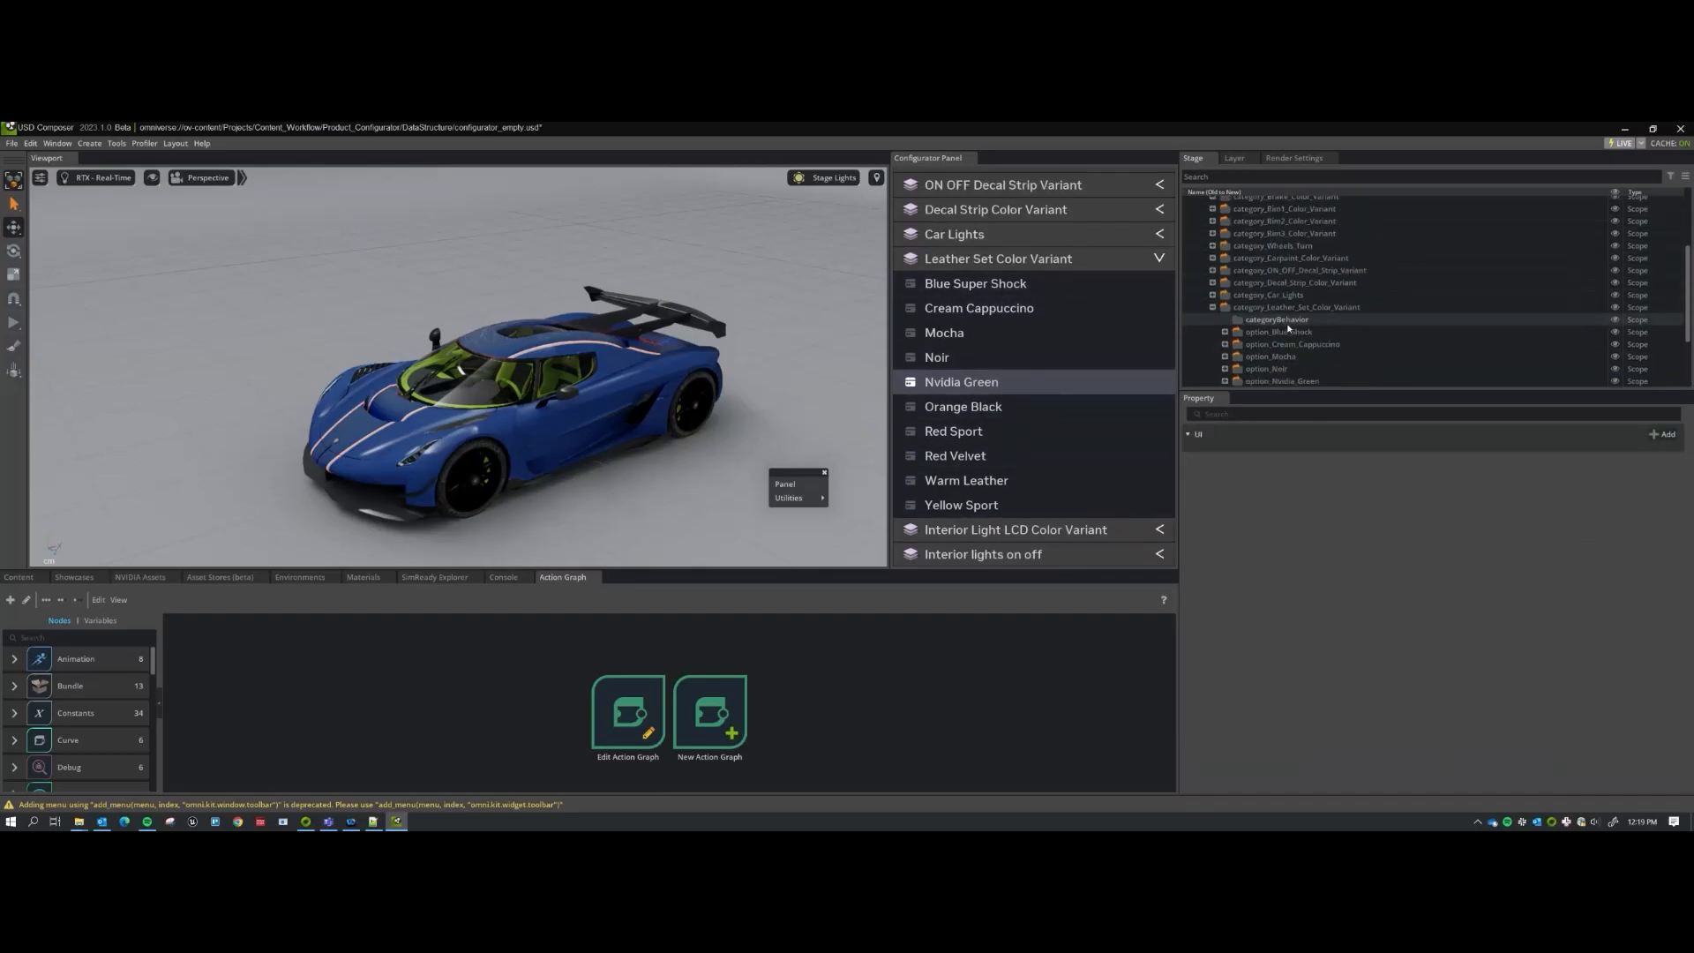
Collapse the leather set category, exit full-screen, and collapse the dataStructure scope in the Stage tree.
{"action": "left_click", "coordinate": [1213, 308]}
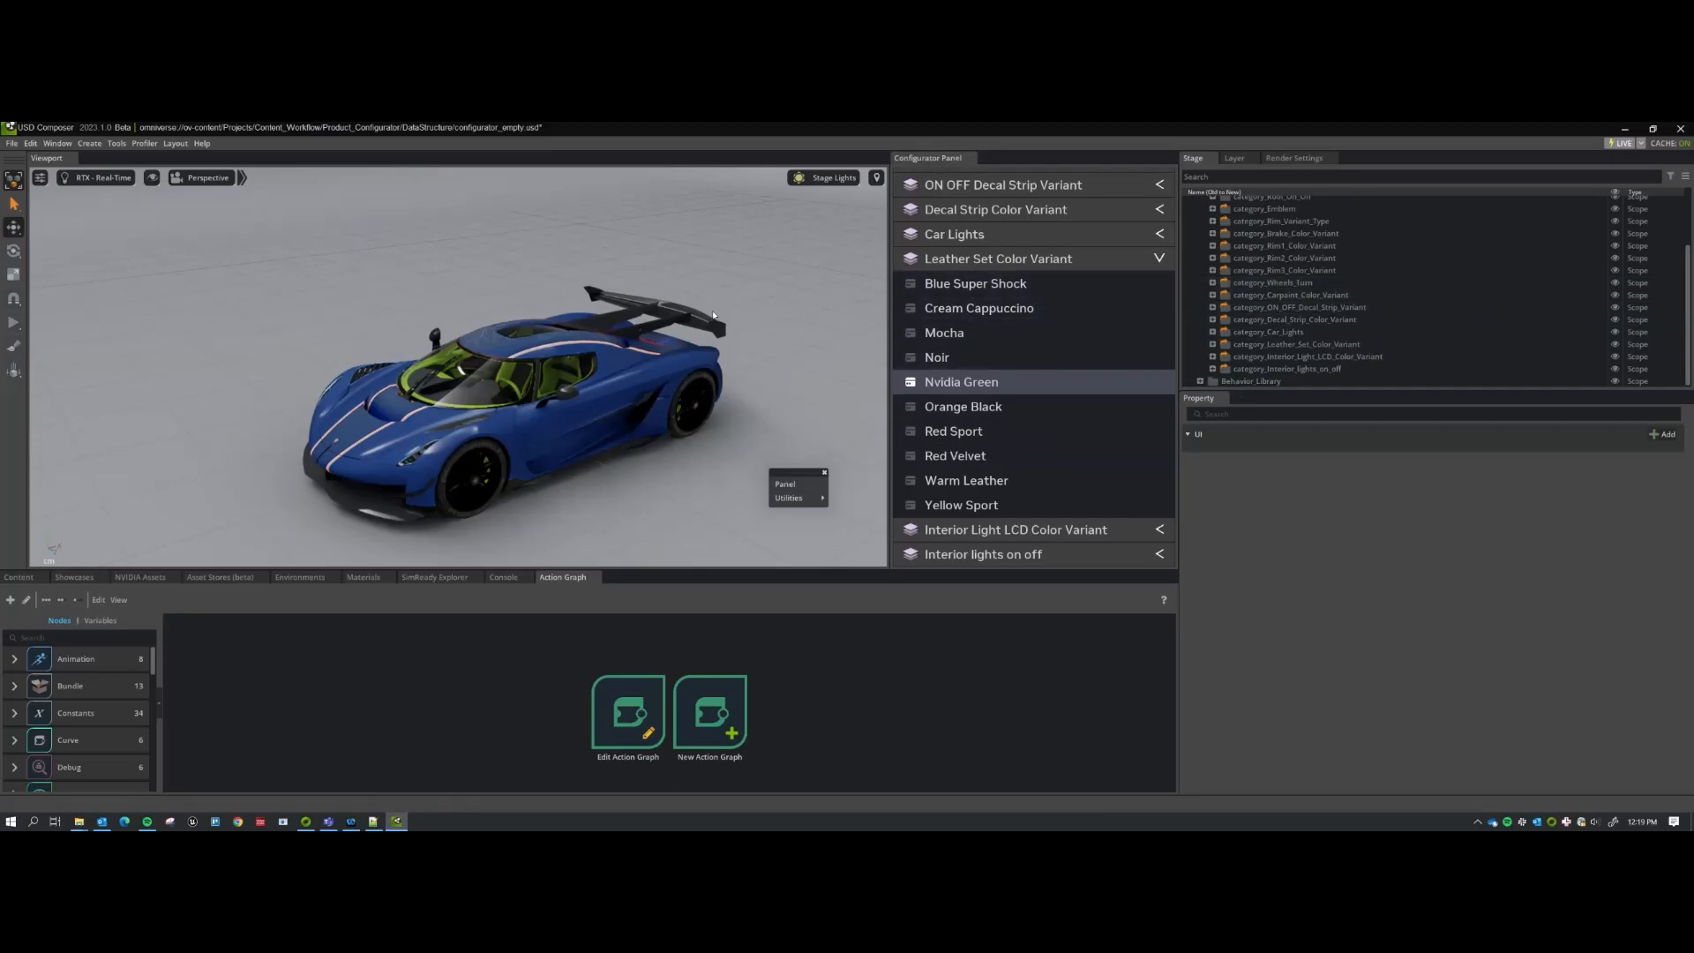
{"action": "key", "text": "F11"}
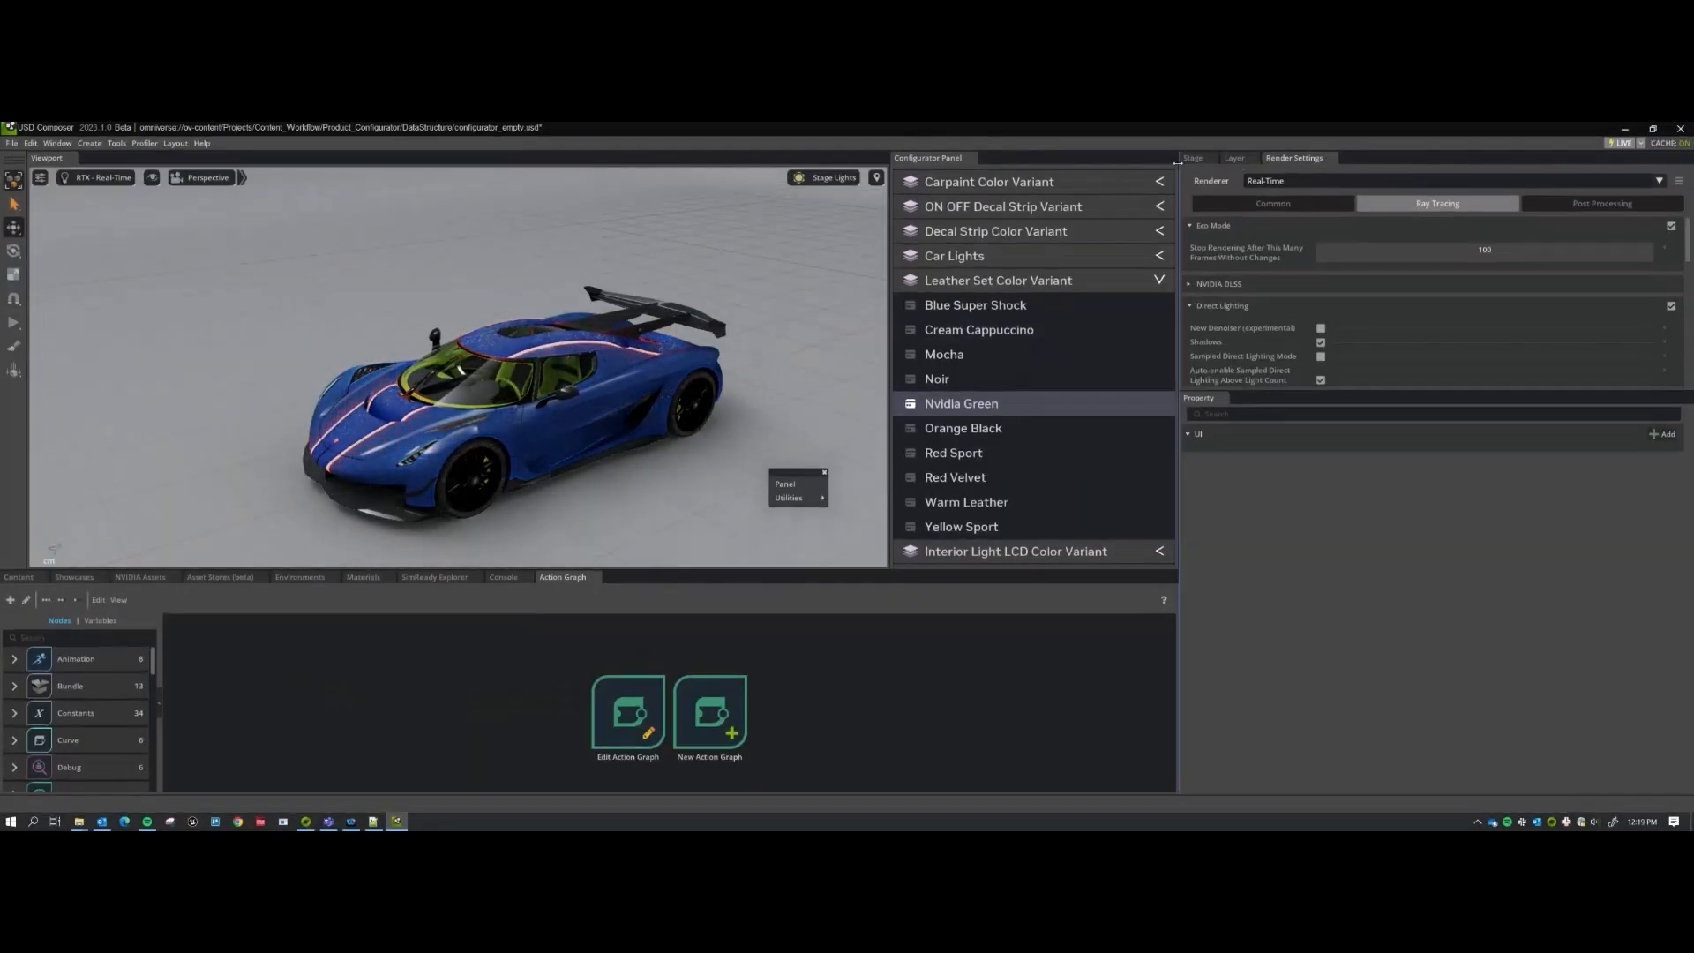
{"action": "left_click", "coordinate": [1193, 158]}
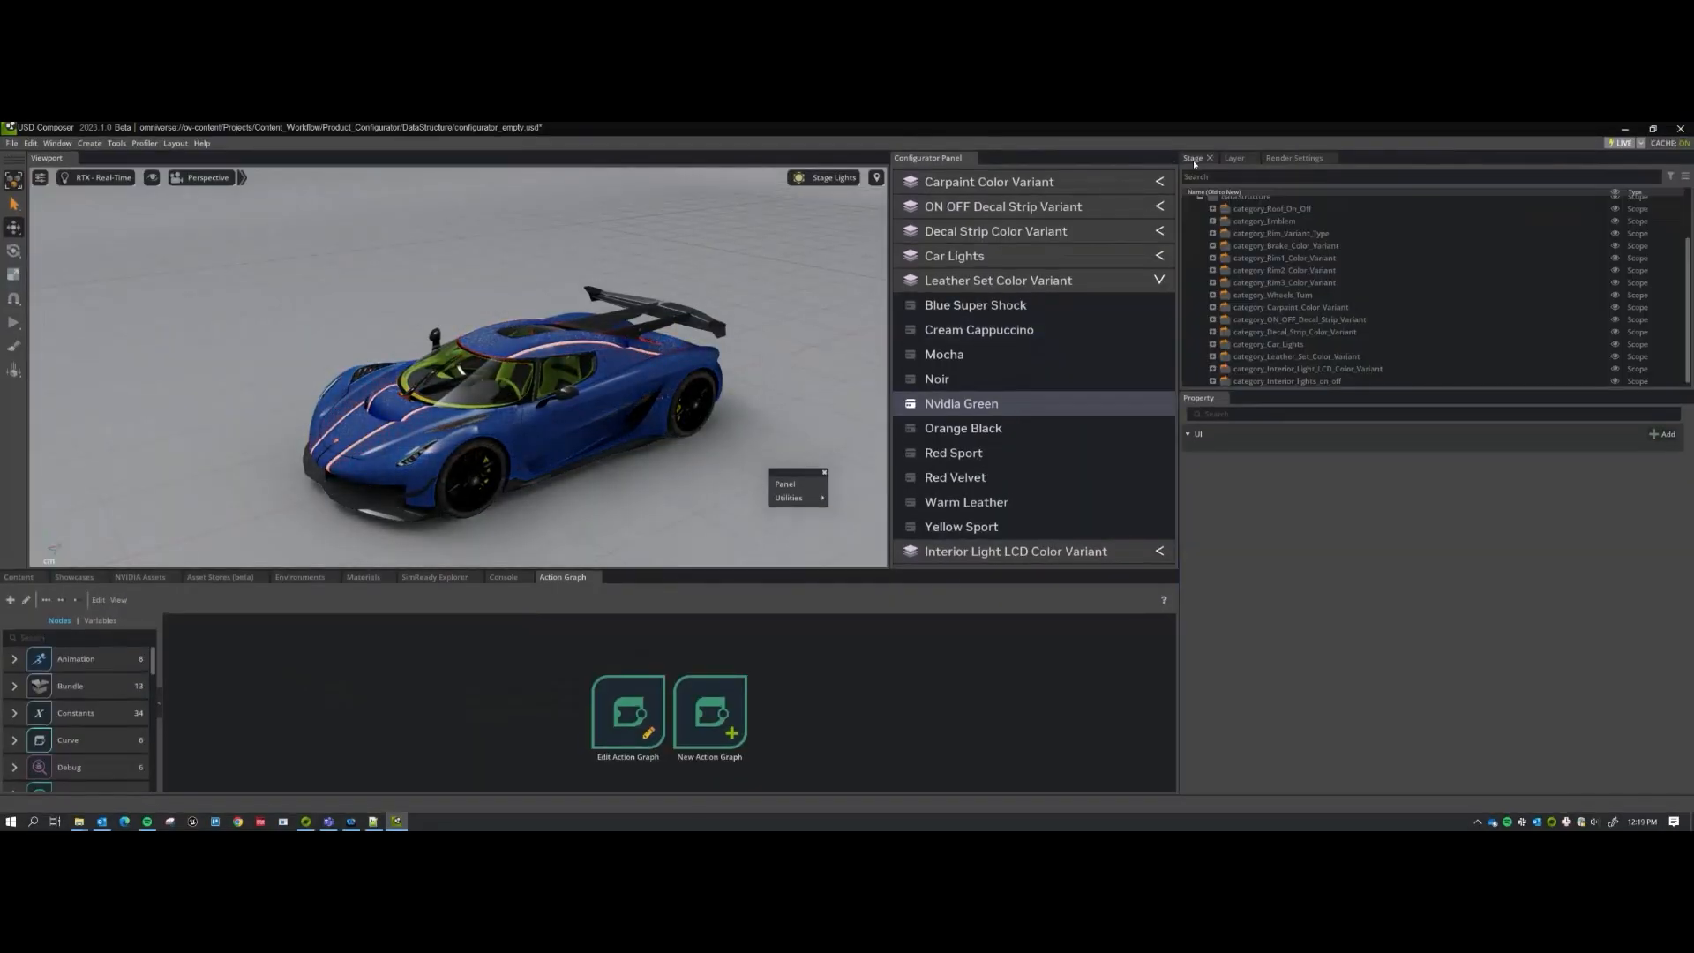
{"action": "scroll", "coordinate": [1221, 226], "scroll_direction": "up", "scroll_amount": 3}
{"action": "left_click", "coordinate": [1200, 263]}
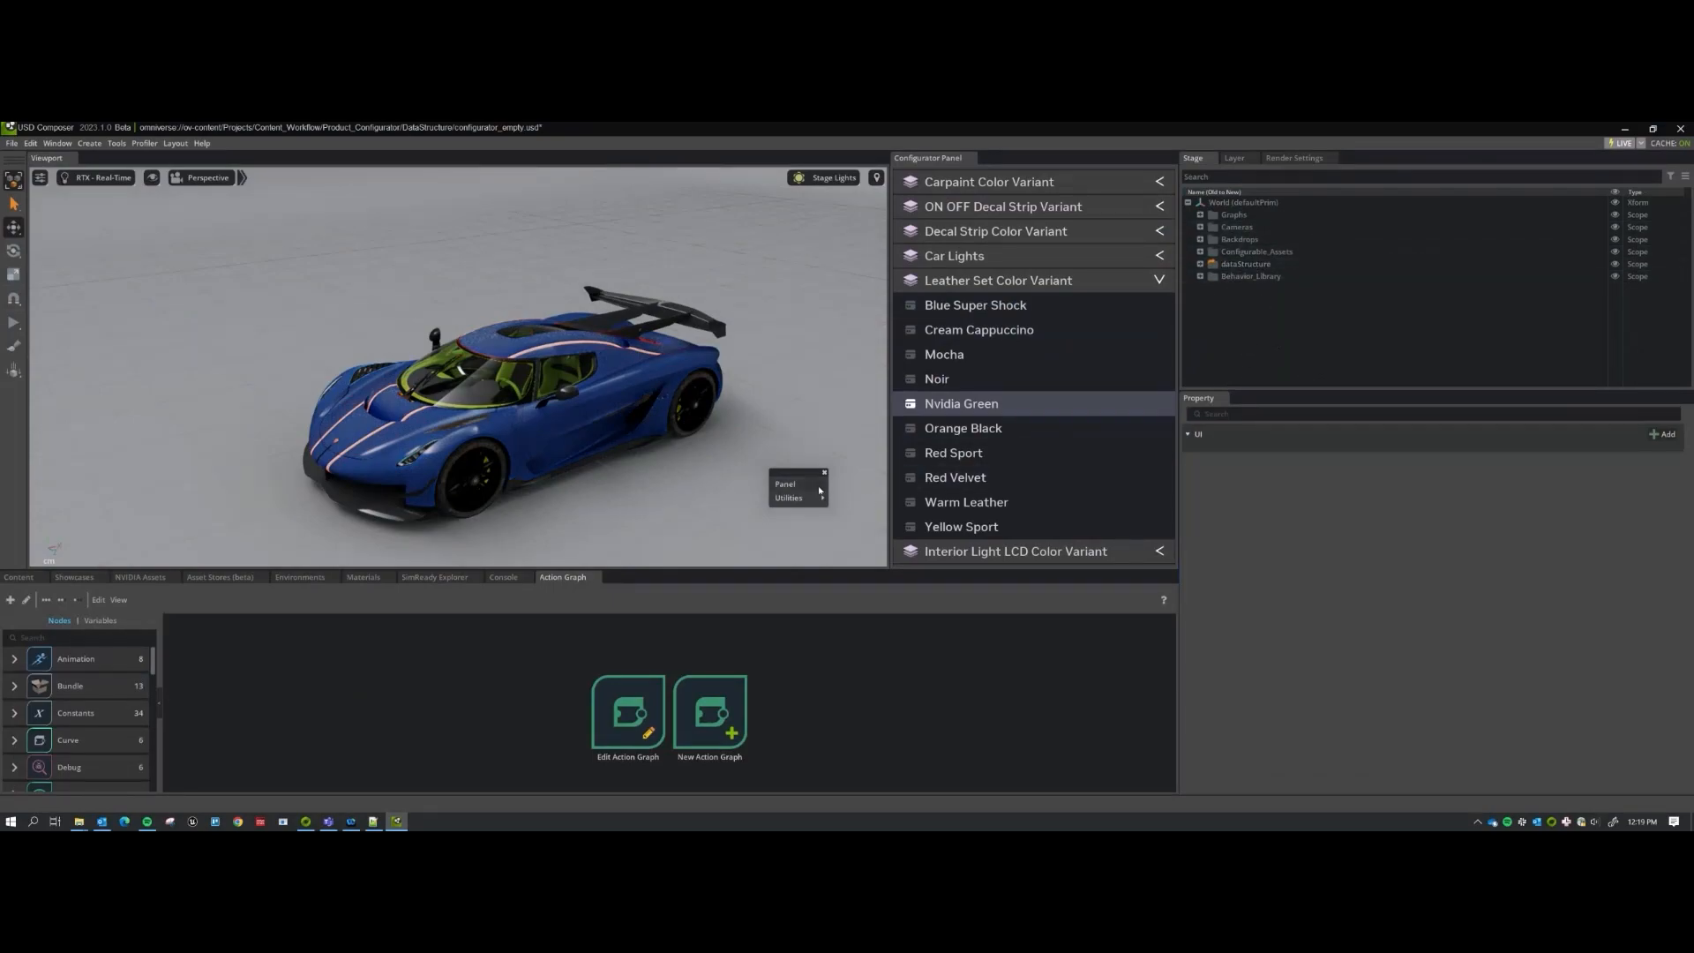
Run Create Nocode UI with the DataStructure UI folder selected as its source.
{"action": "mouse_move", "coordinate": [797, 501]}
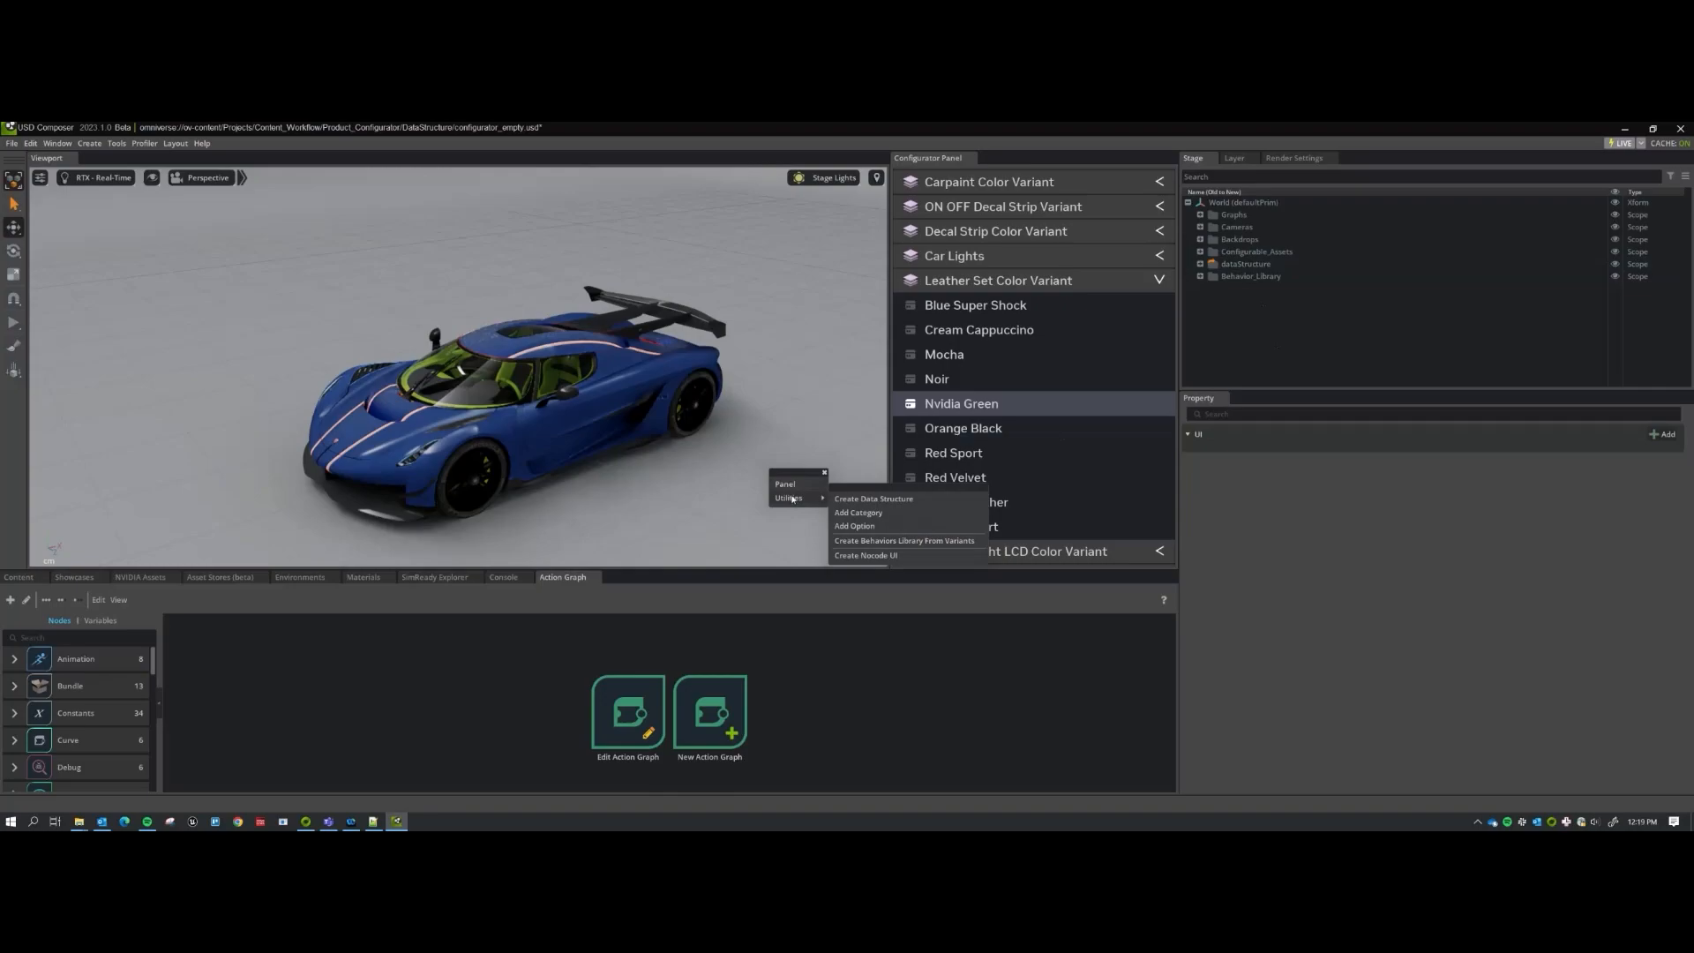
{"action": "left_click", "coordinate": [867, 556]}
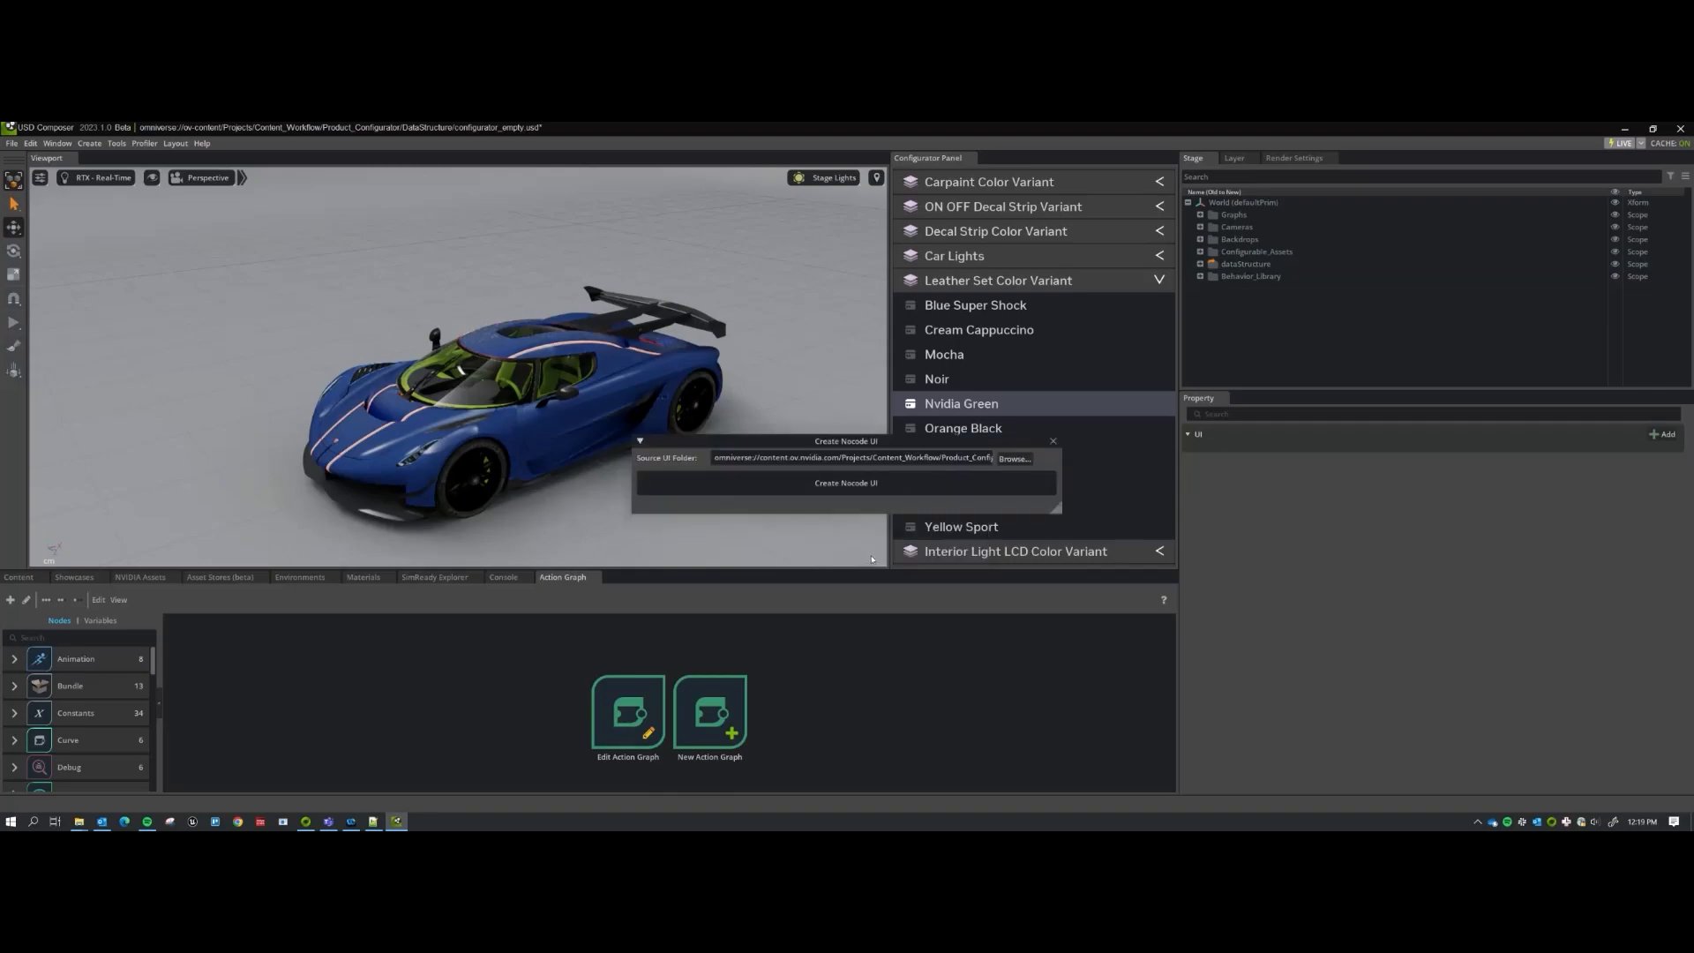
{"action": "left_click", "coordinate": [1014, 459]}
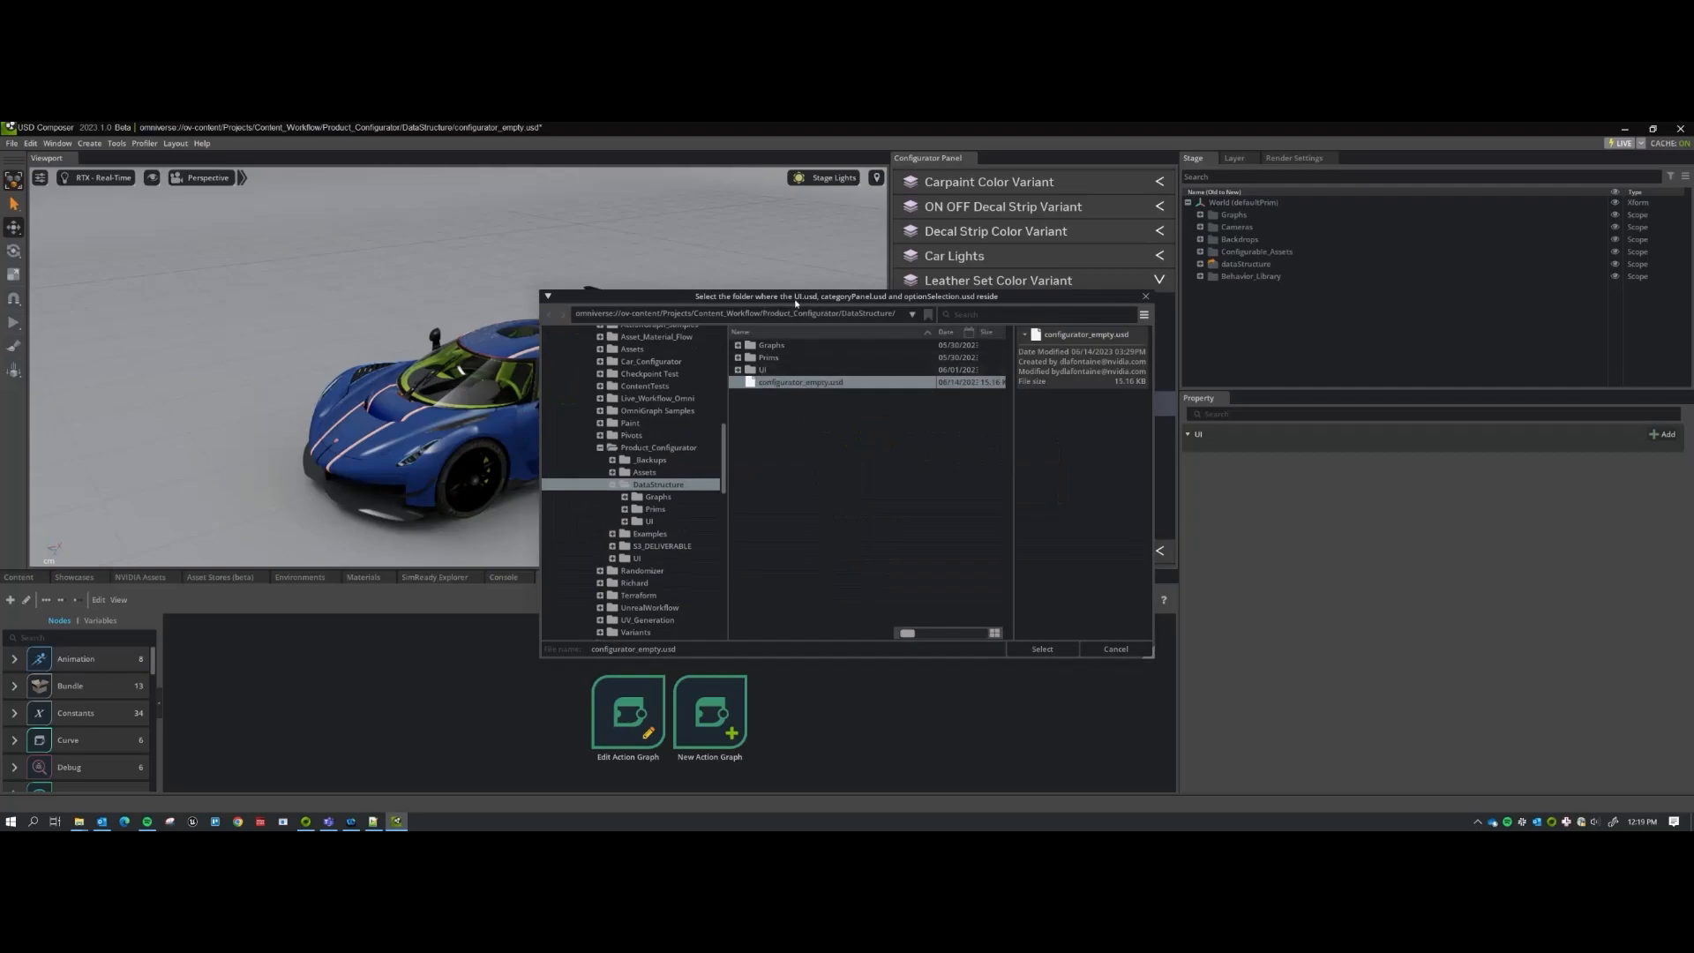
{"action": "double_click", "coordinate": [776, 370]}
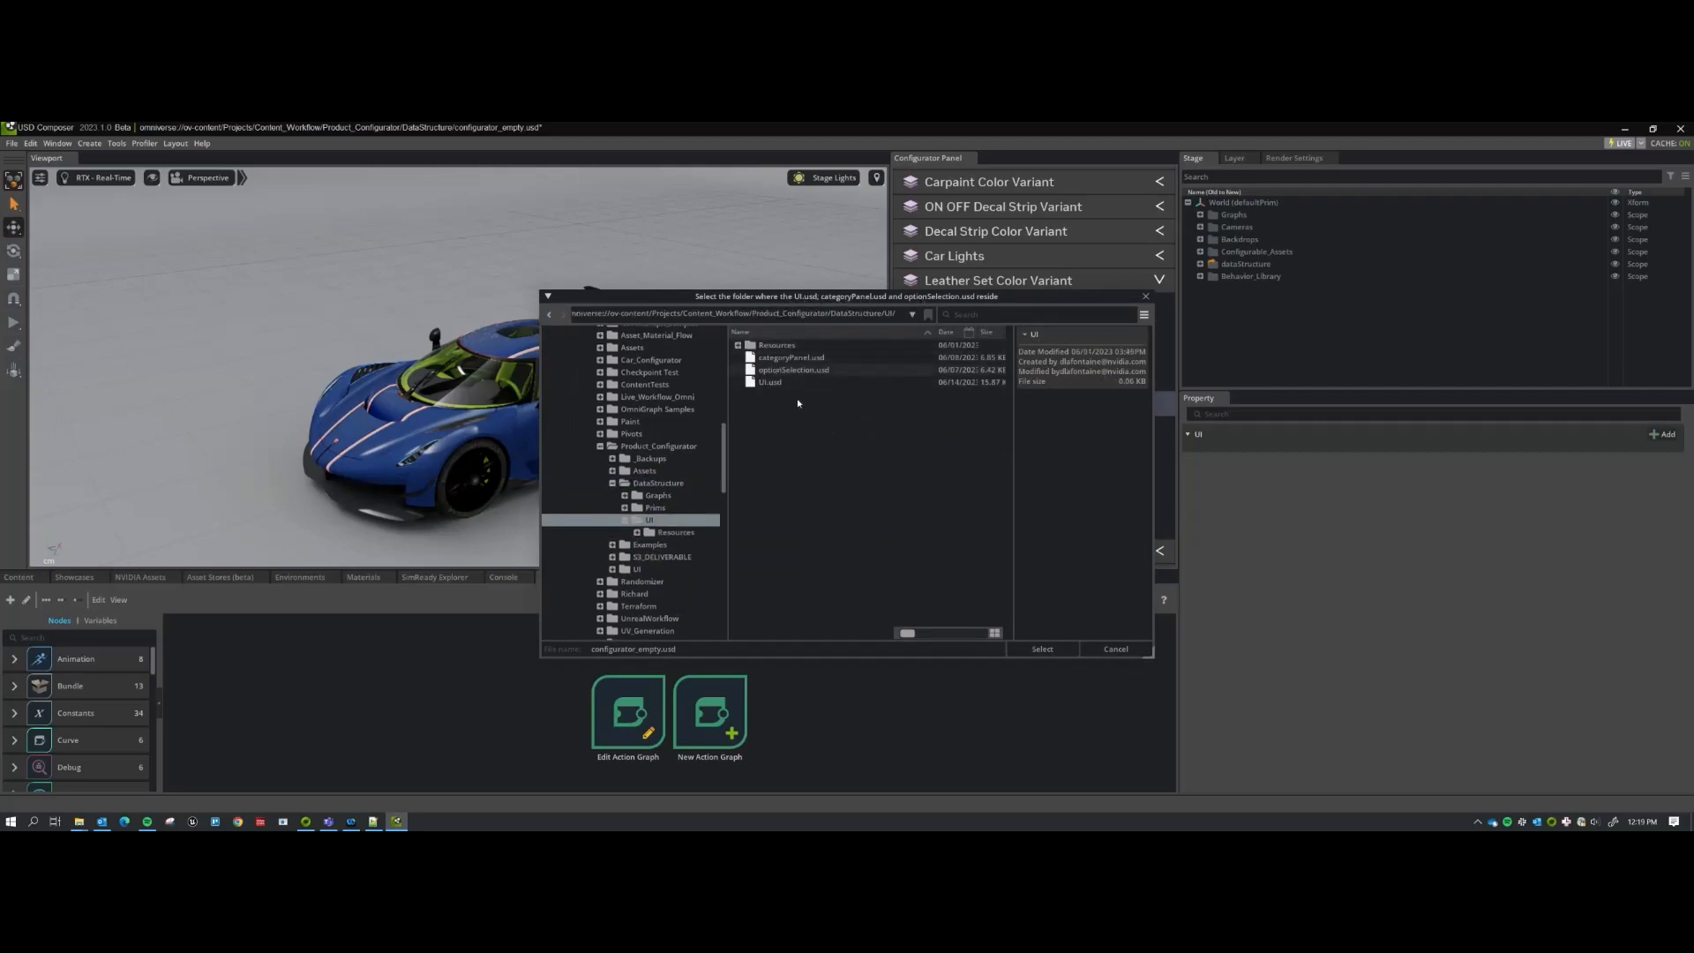
{"action": "left_click", "coordinate": [1042, 650]}
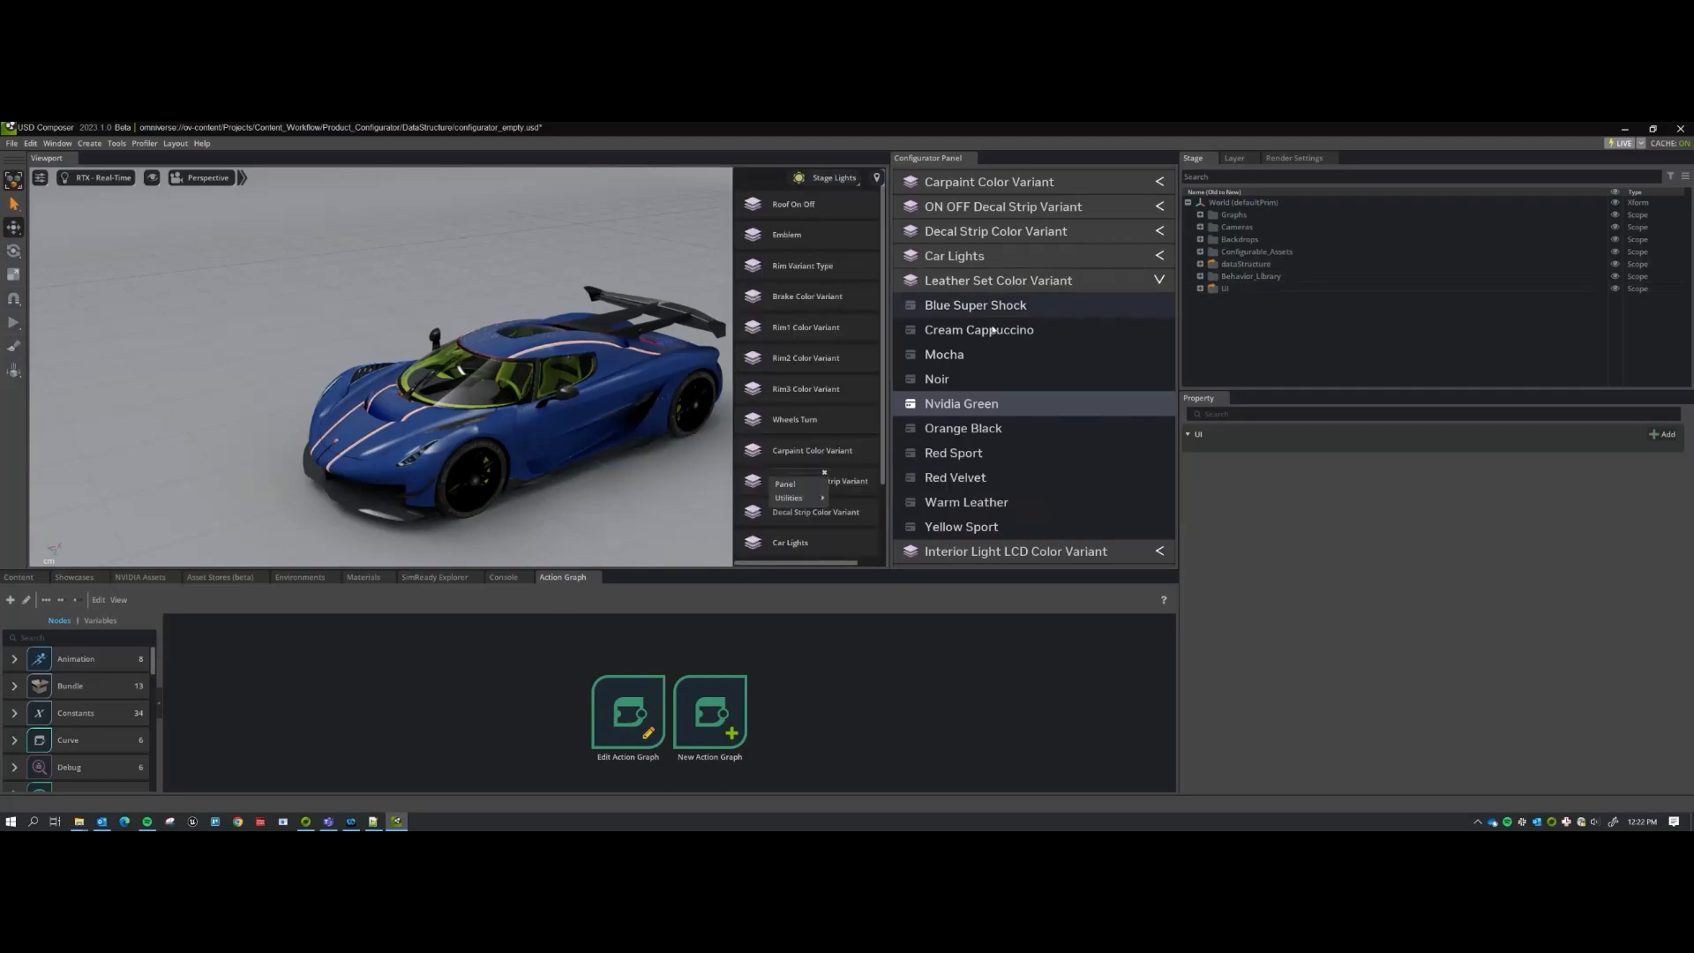
Close the utilities popup and set Roof On Off to Off in the viewport panel.
{"action": "left_click", "coordinate": [825, 473]}
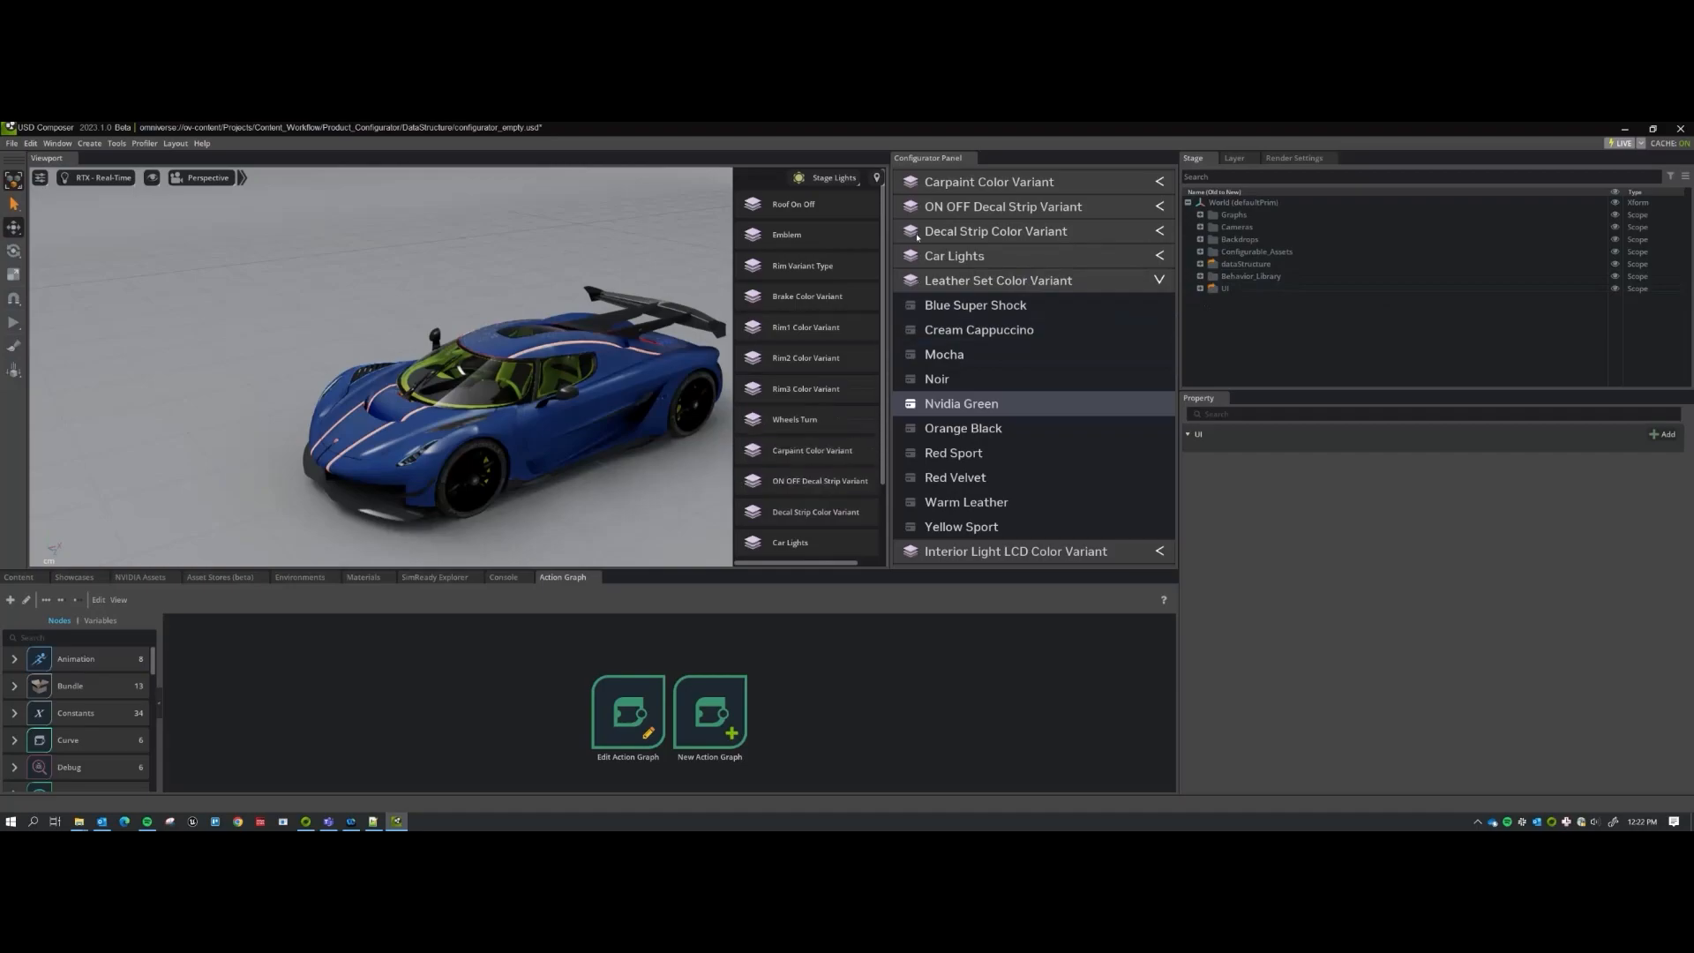
{"action": "left_click", "coordinate": [810, 240]}
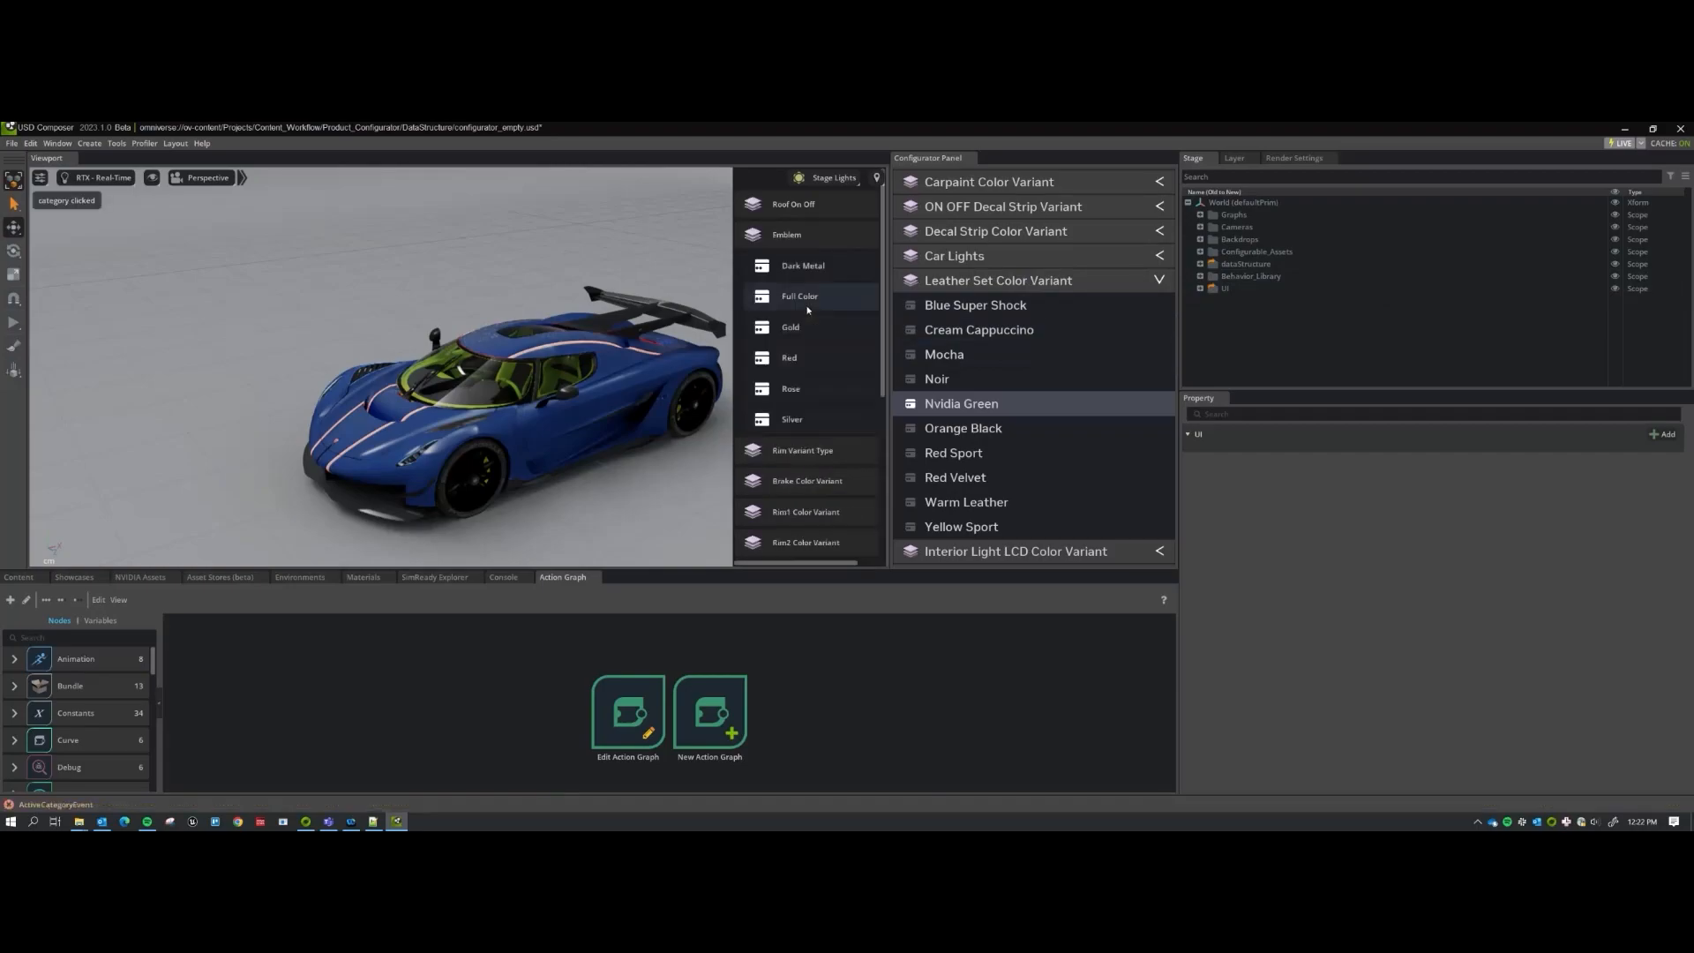
{"action": "left_click", "coordinate": [794, 204]}
{"action": "left_click", "coordinate": [788, 235]}
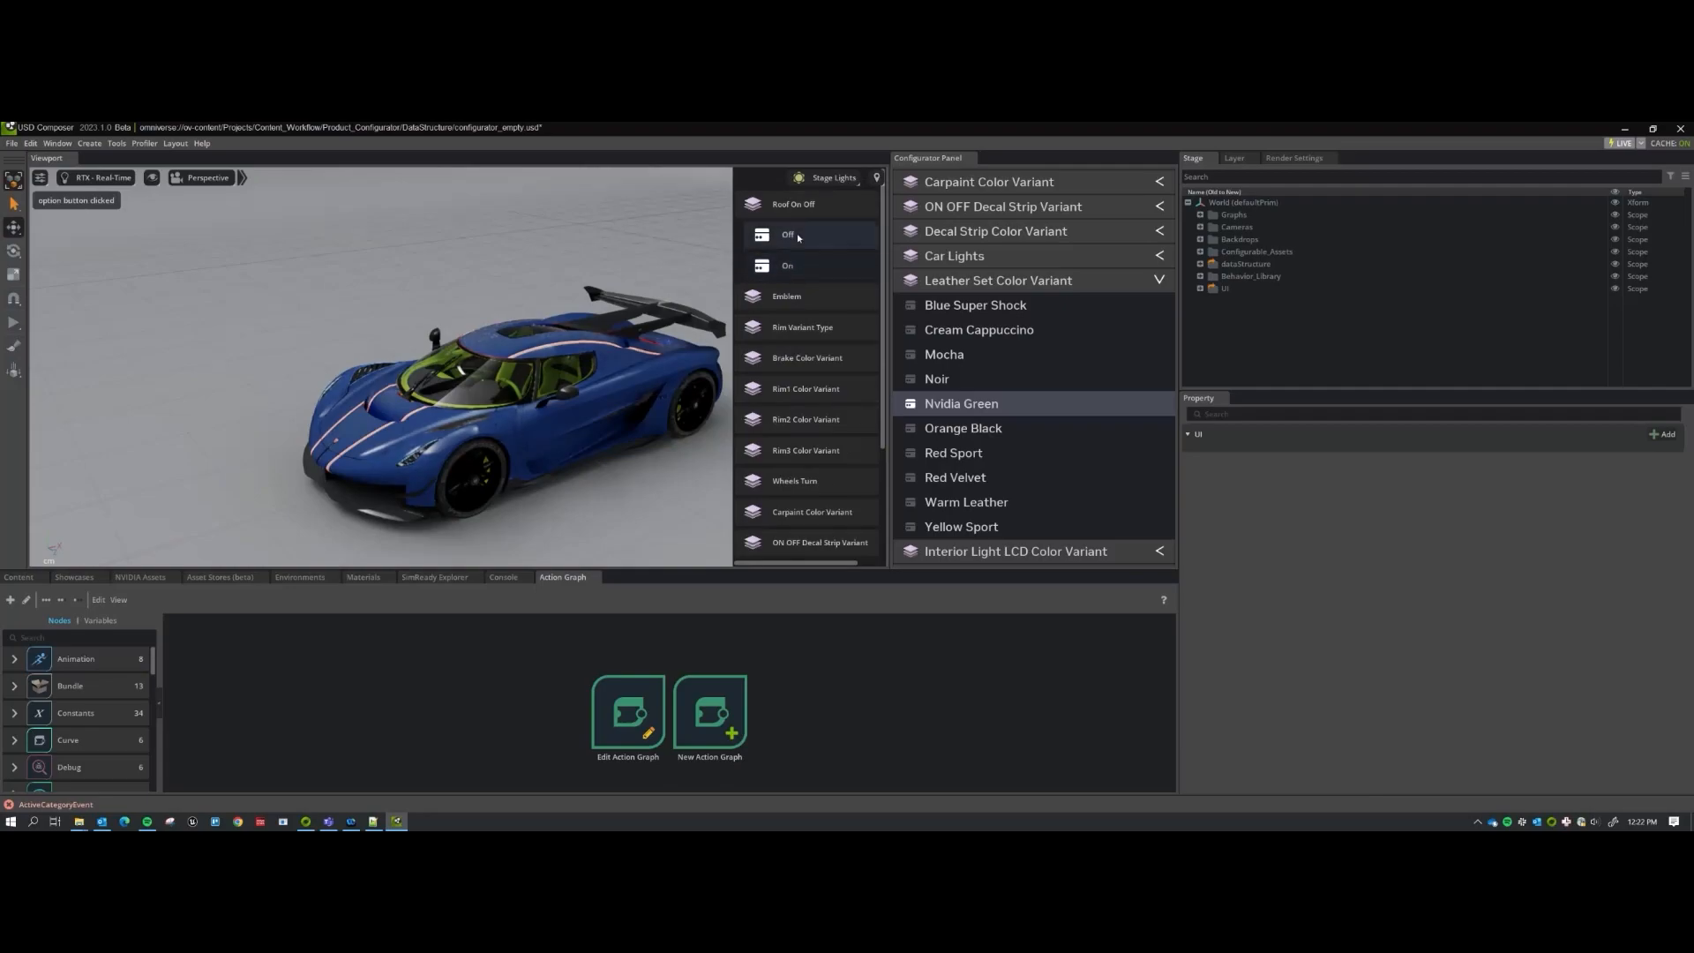
{"action": "left_click", "coordinate": [797, 234]}
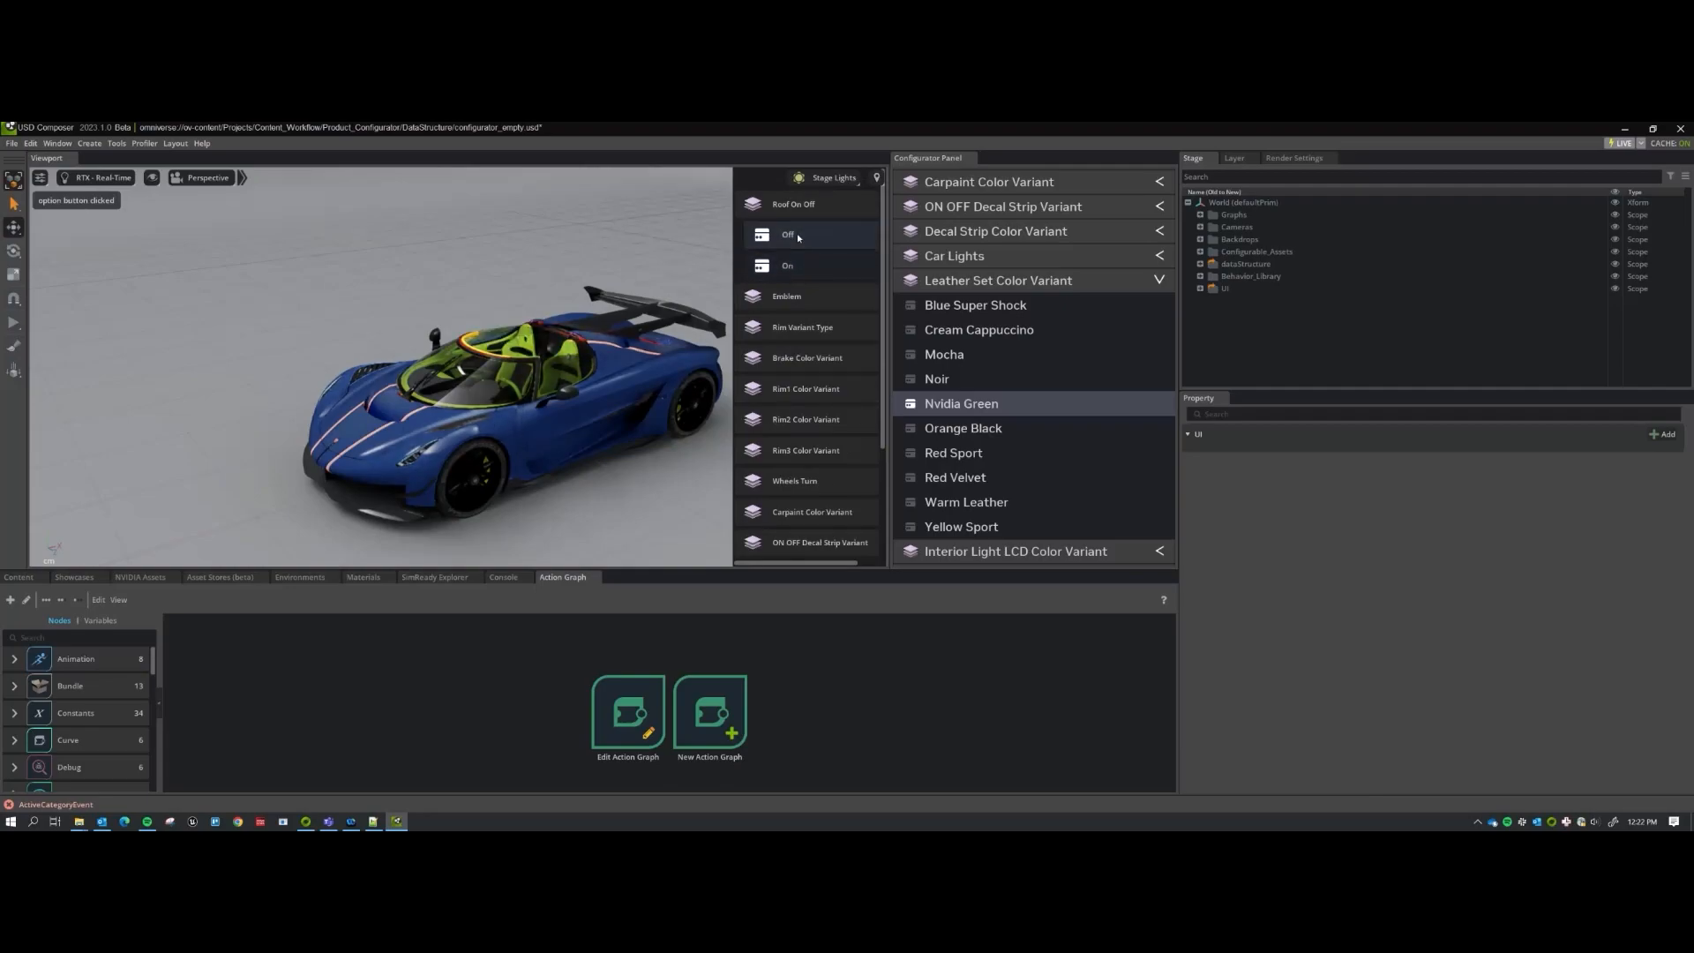
Set Rim Variant Type to Rim2 and view the car full screen.
{"action": "left_click", "coordinate": [794, 452]}
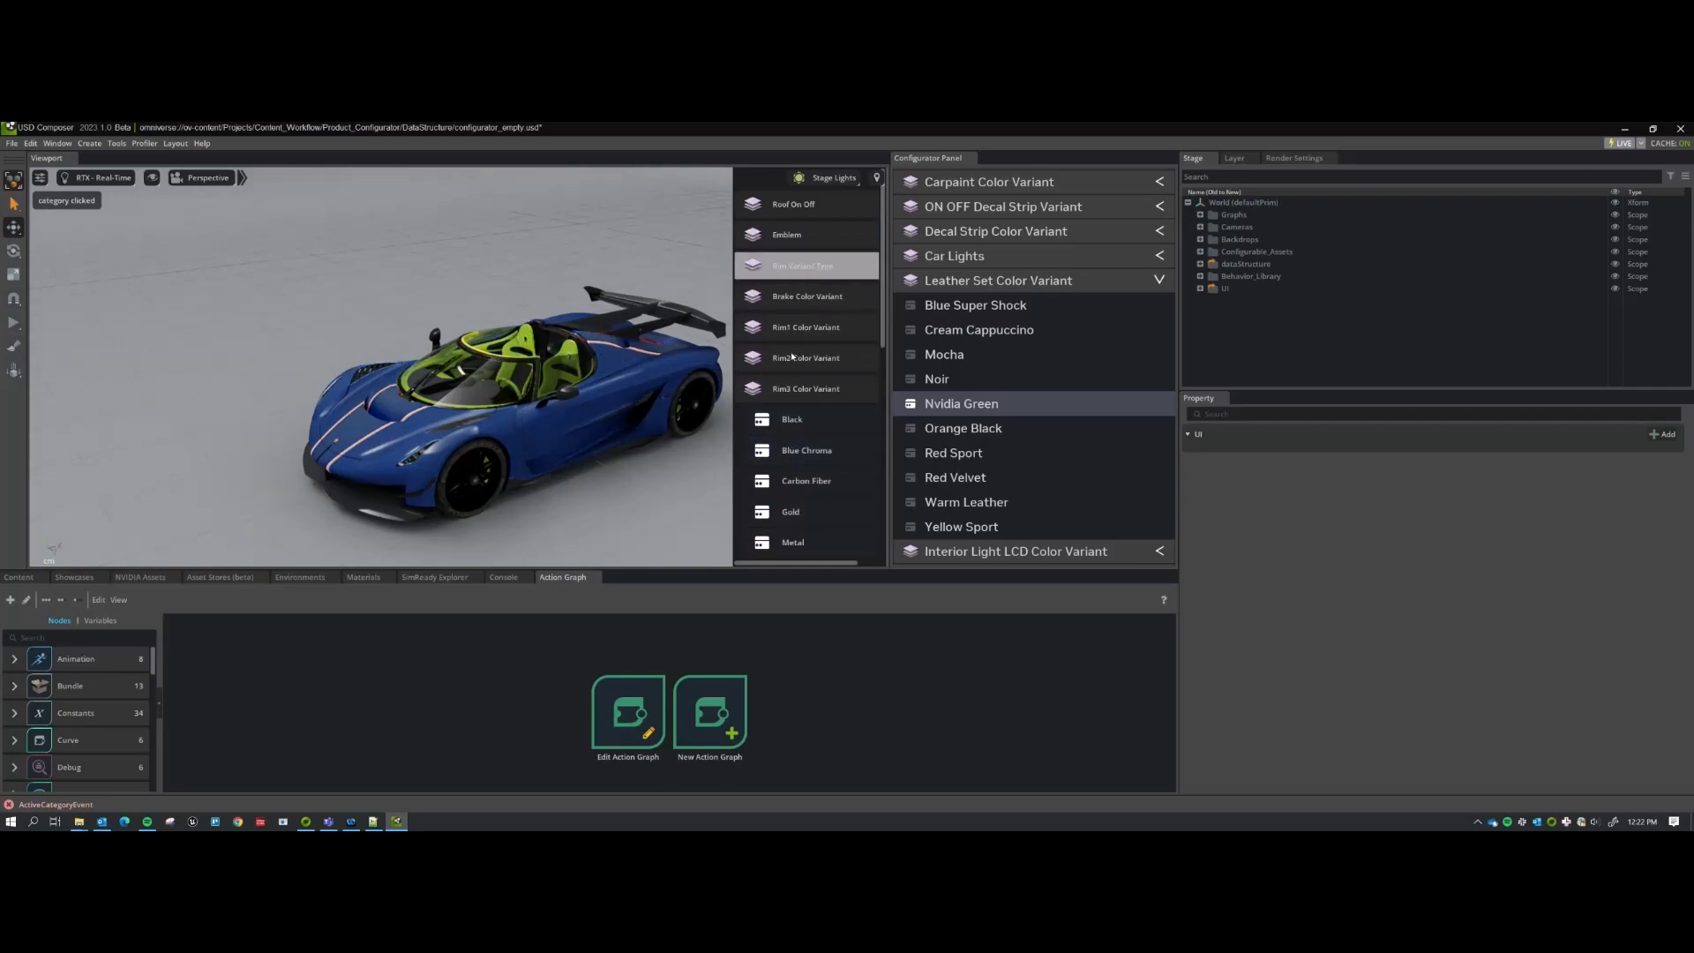
{"action": "left_click", "coordinate": [801, 268]}
{"action": "left_click", "coordinate": [799, 334]}
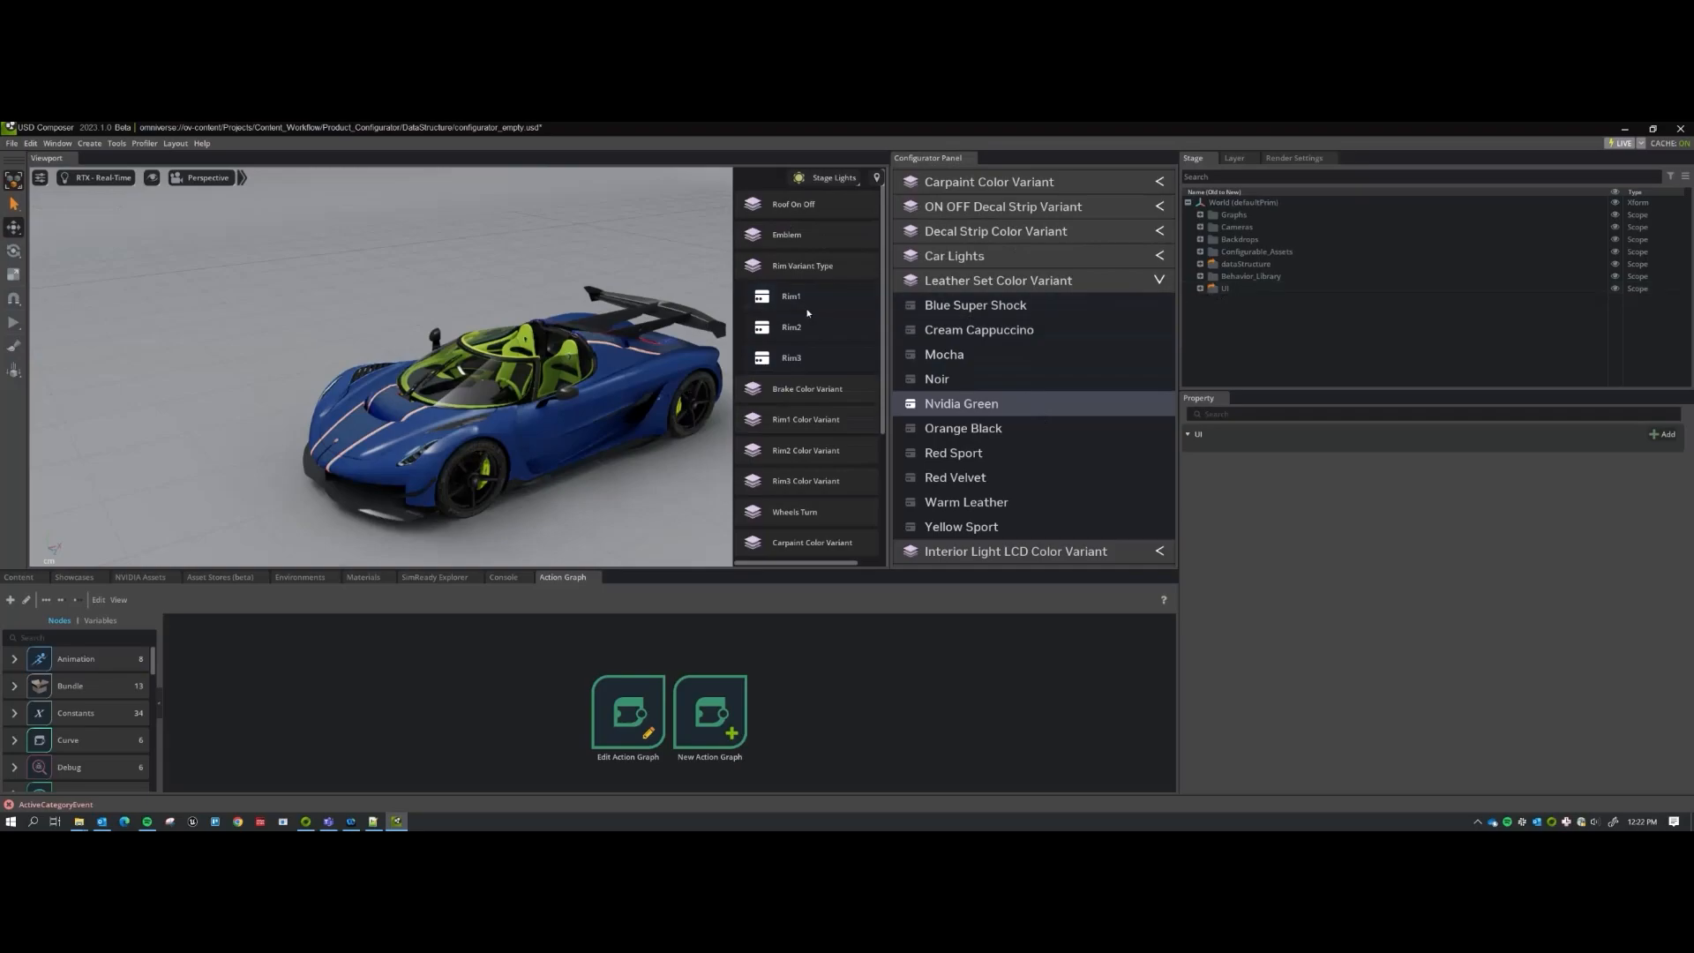
{"action": "scroll", "coordinate": [873, 282], "scroll_direction": "down", "scroll_amount": 3}
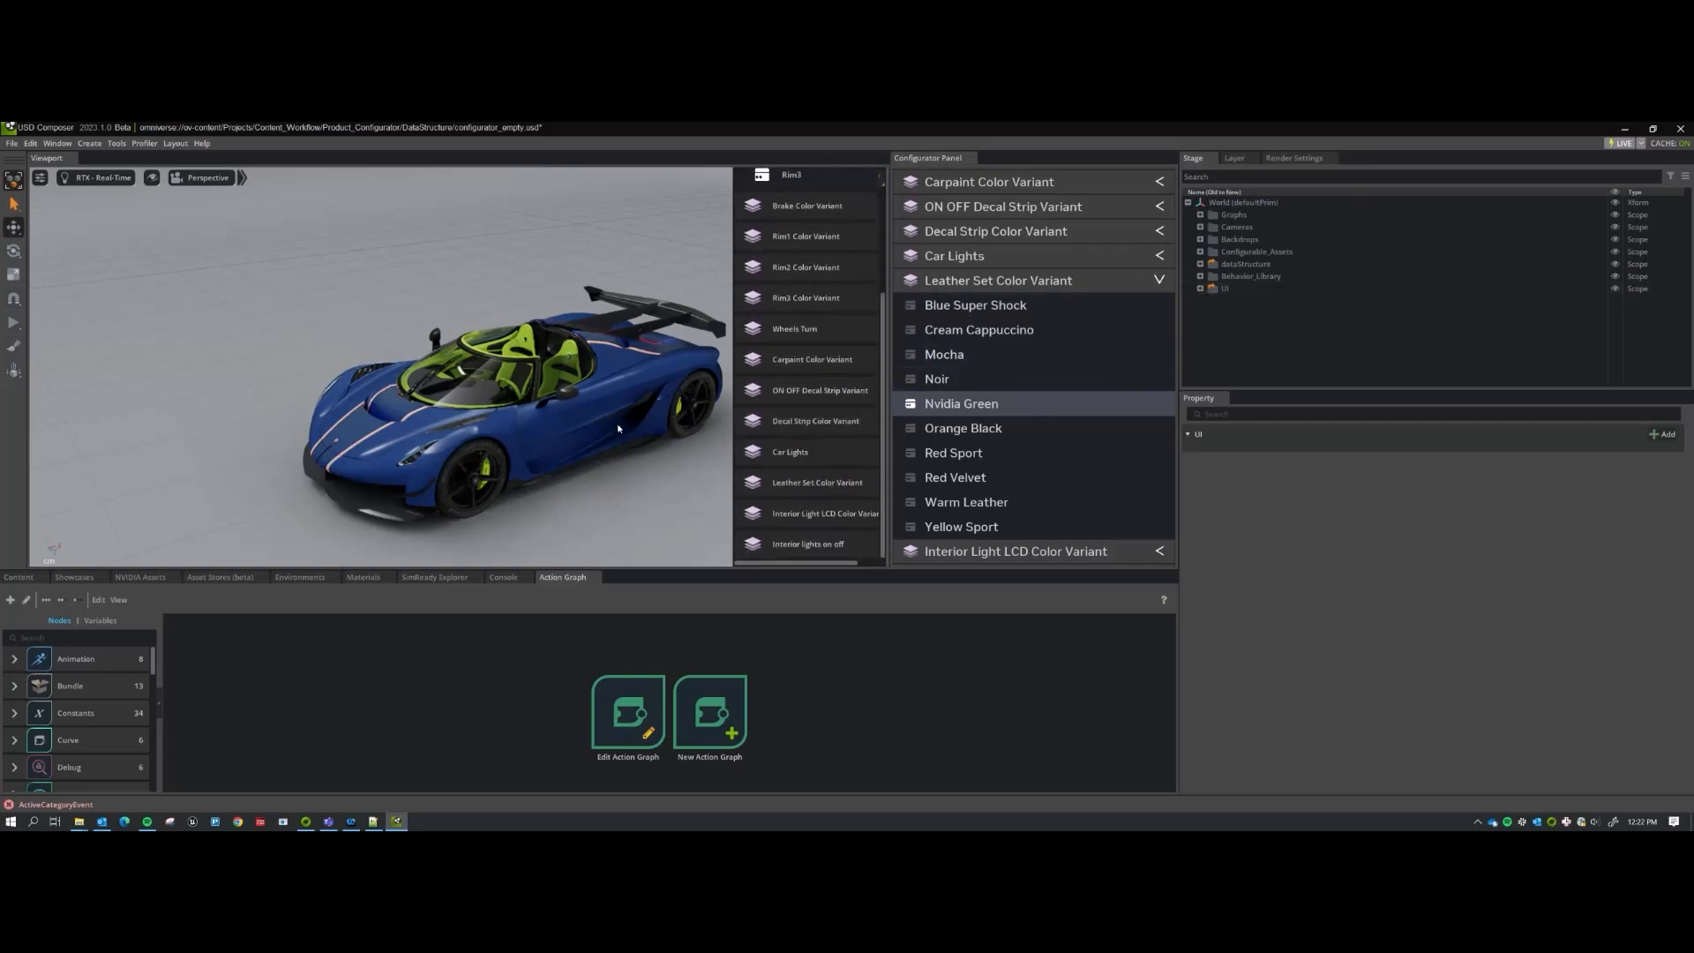
{"action": "key", "text": "F11"}
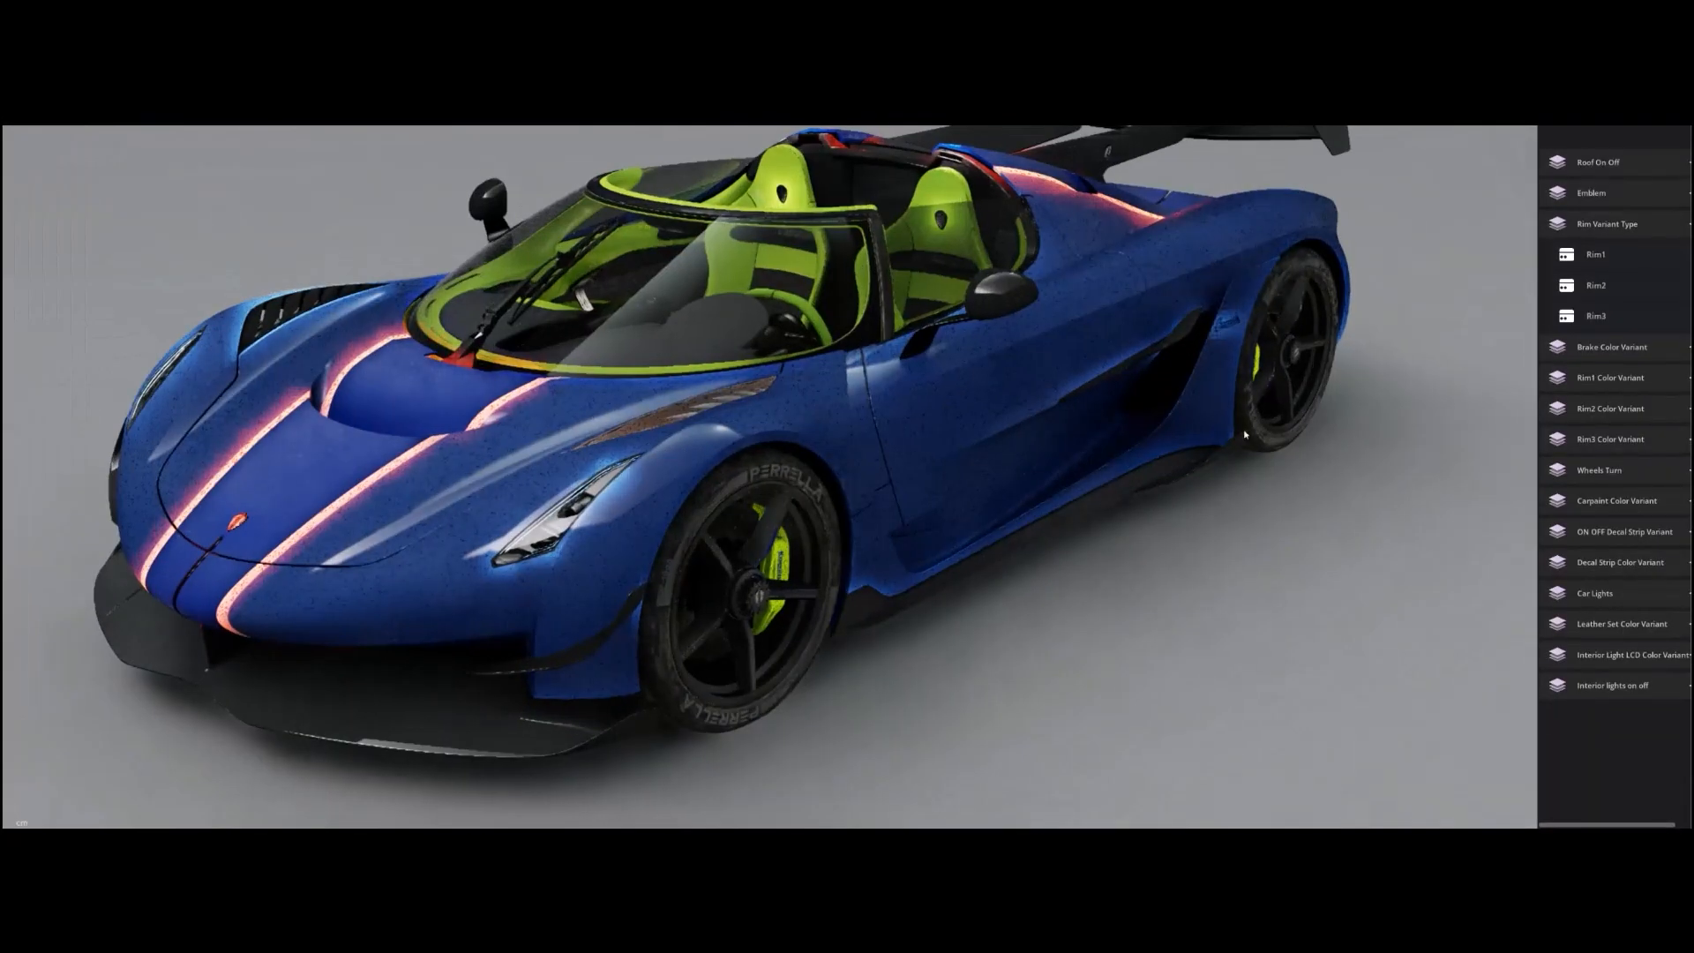
{"action": "left_click_drag", "start_coordinate": [1126, 466], "coordinate": [1123, 469], "text": "alt"}
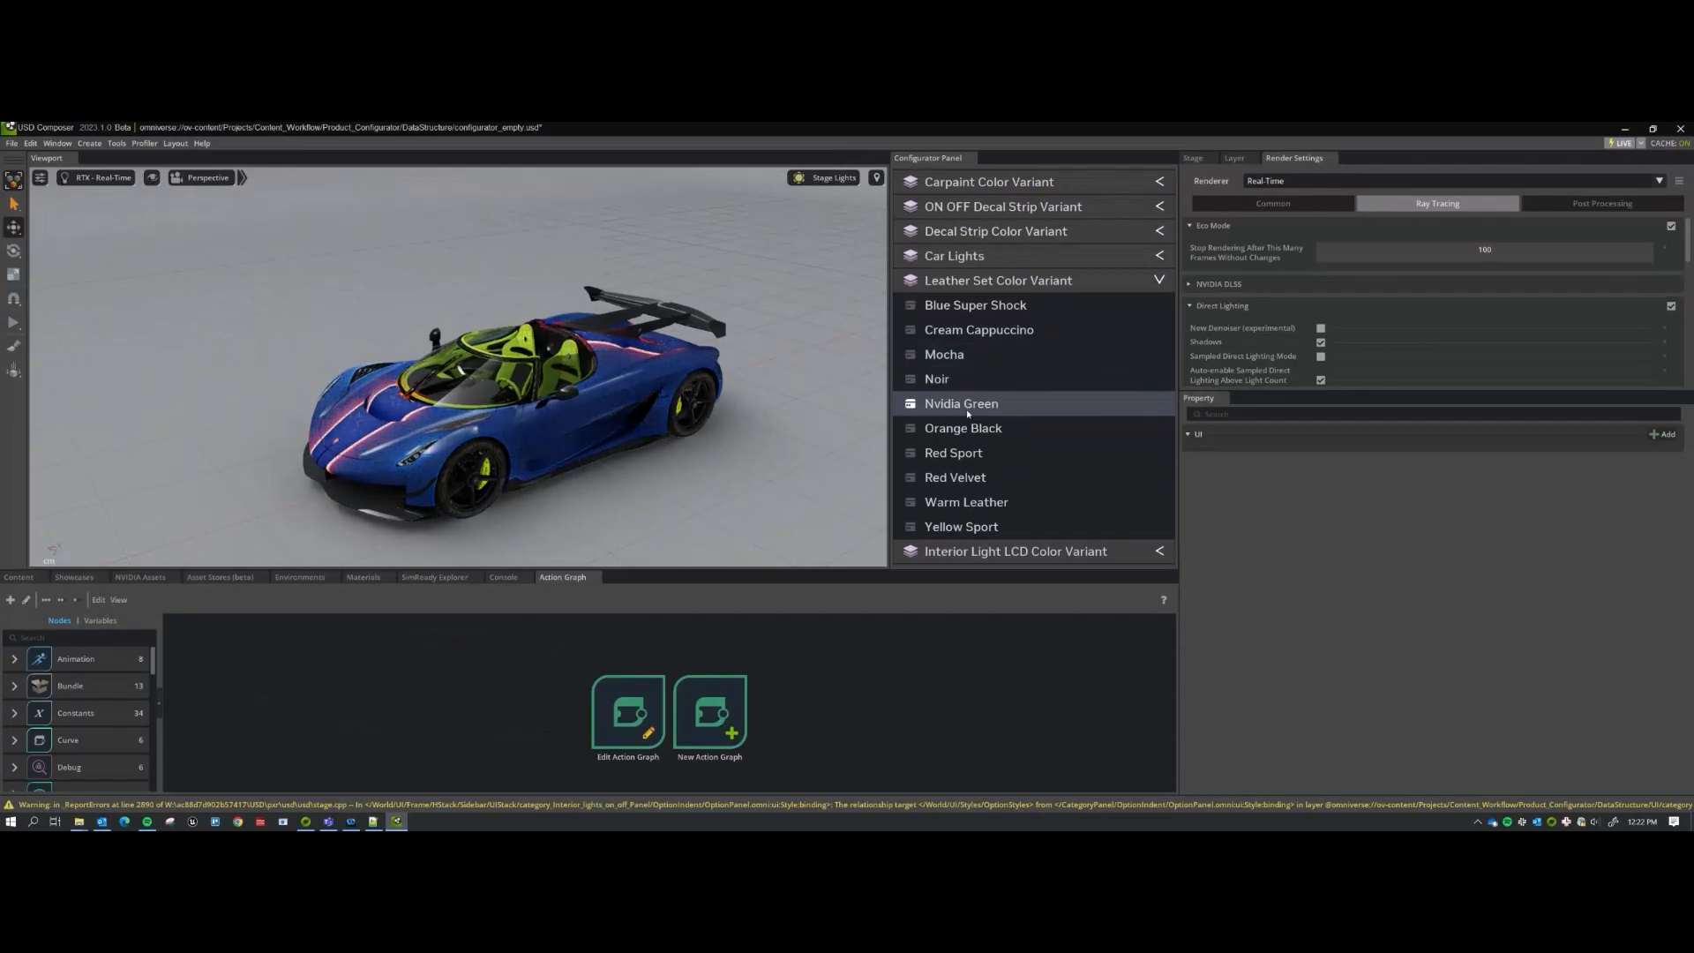
Expand UI > Graphs in the Stage tree and inspect the SystemStartup graph's properties.
{"action": "left_click", "coordinate": [1193, 158]}
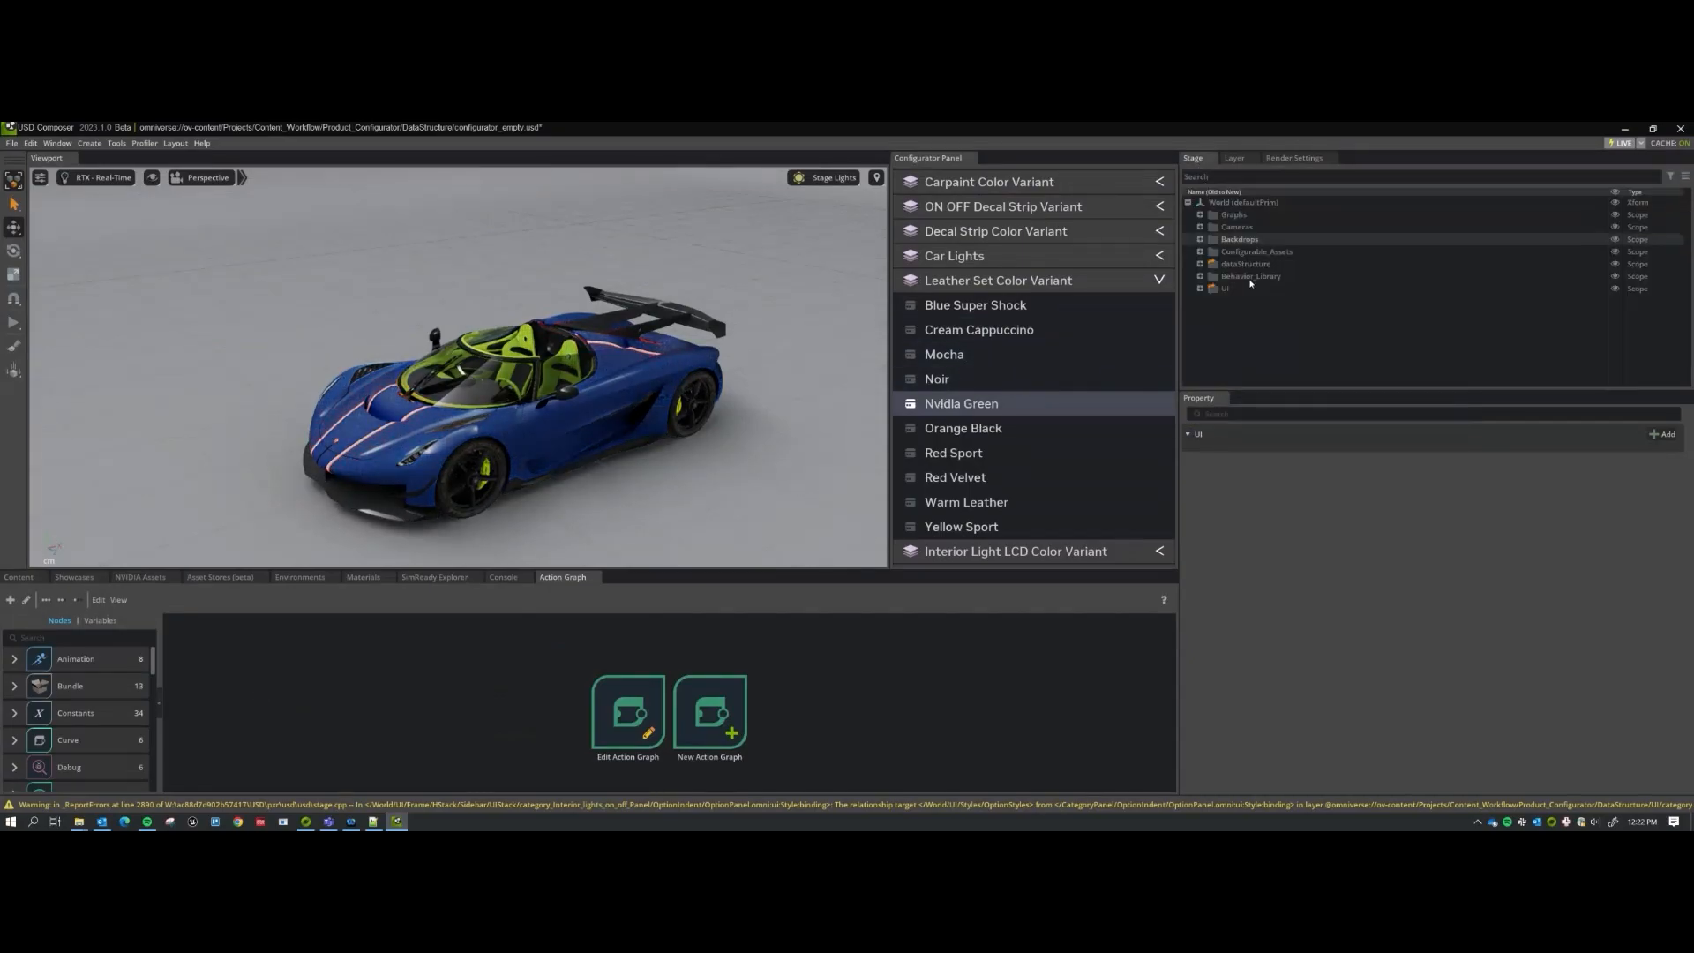
{"action": "left_click", "coordinate": [1200, 289]}
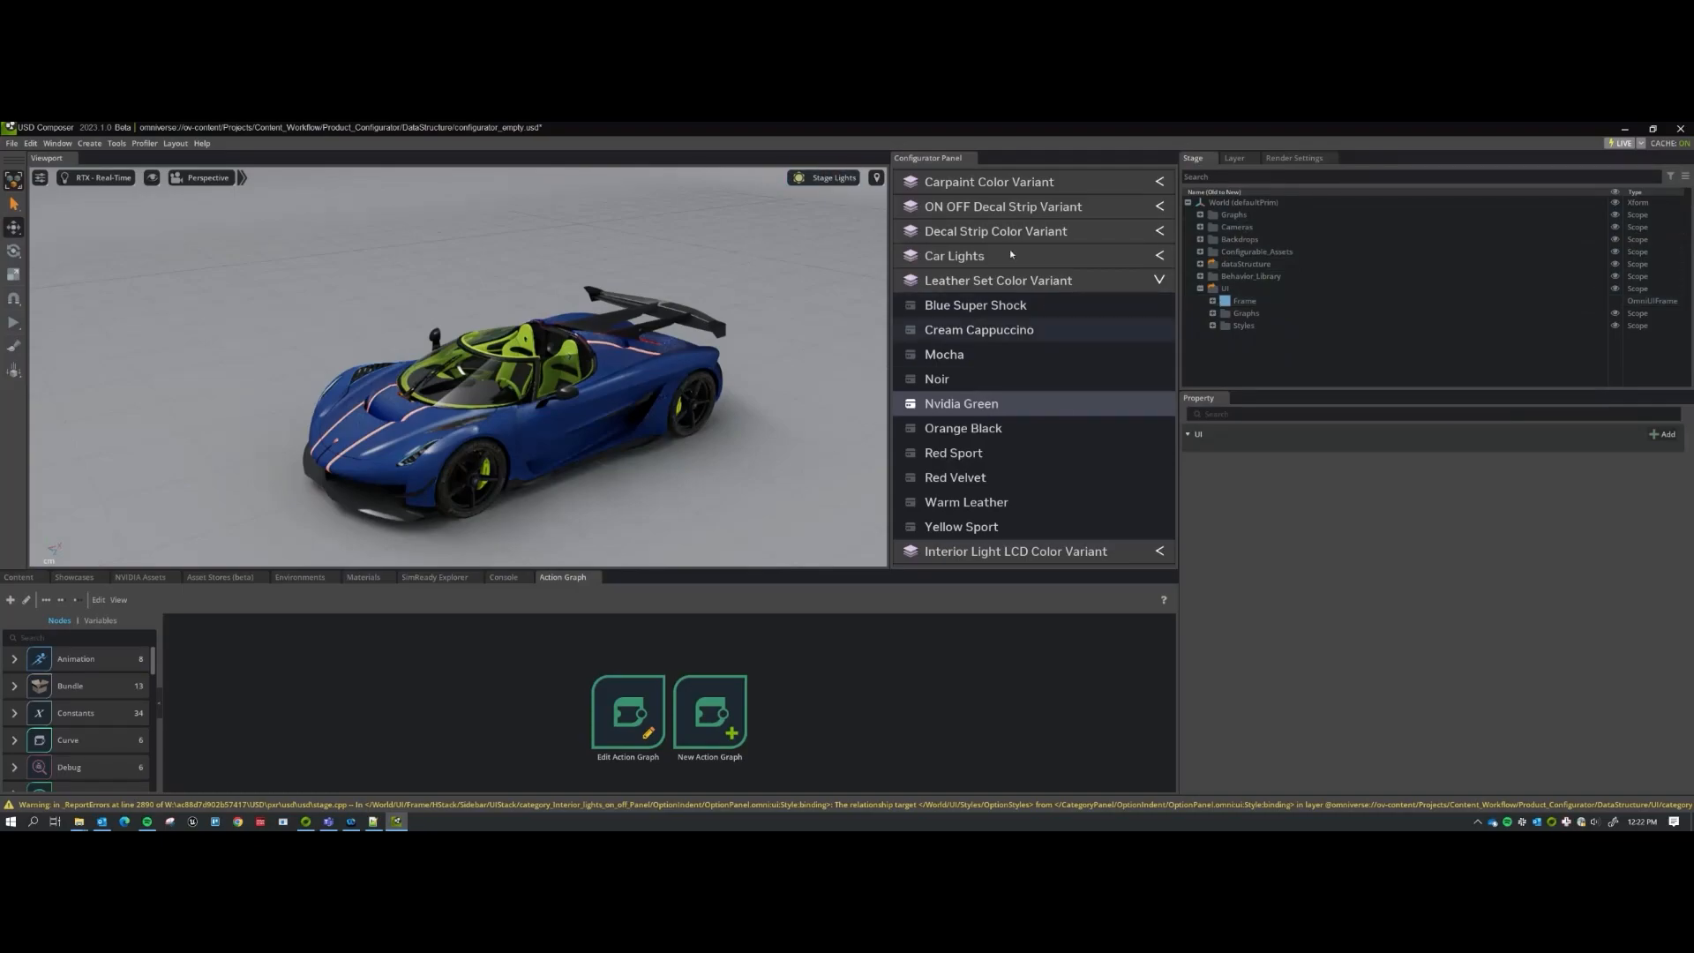
{"action": "left_click", "coordinate": [1200, 216]}
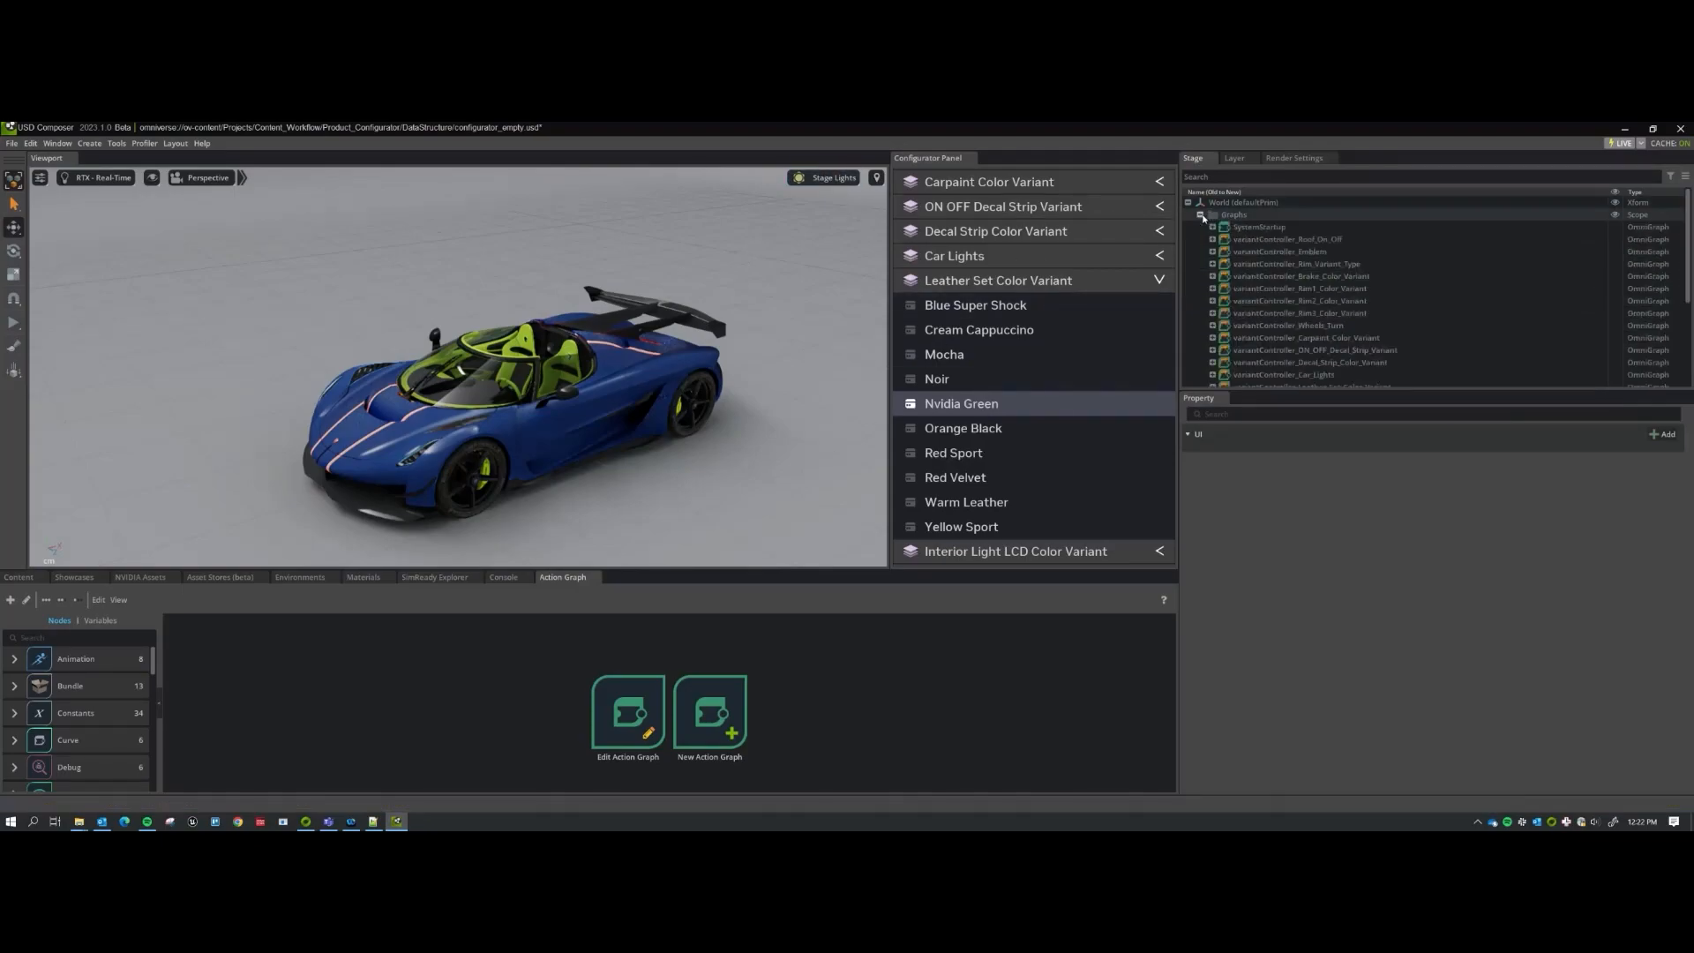
{"action": "left_click", "coordinate": [1263, 229]}
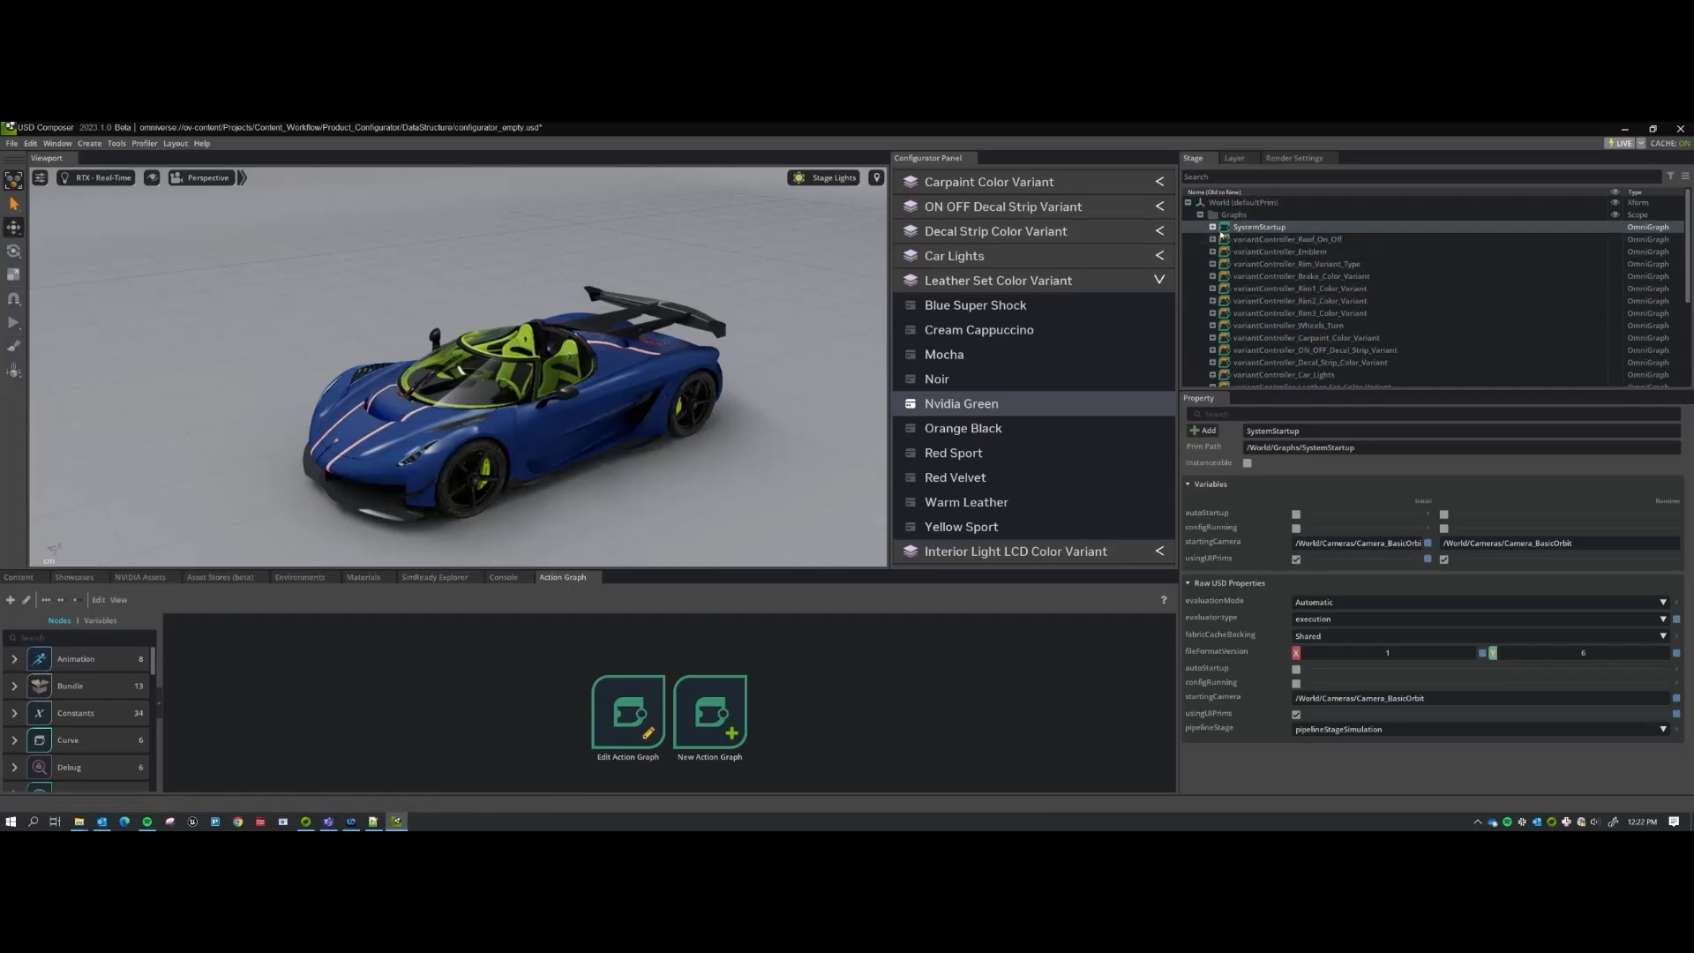
Collapse Graphs and select the UI Frame prim to show its widget properties.
{"action": "left_click", "coordinate": [1200, 215]}
{"action": "left_click", "coordinate": [1200, 289]}
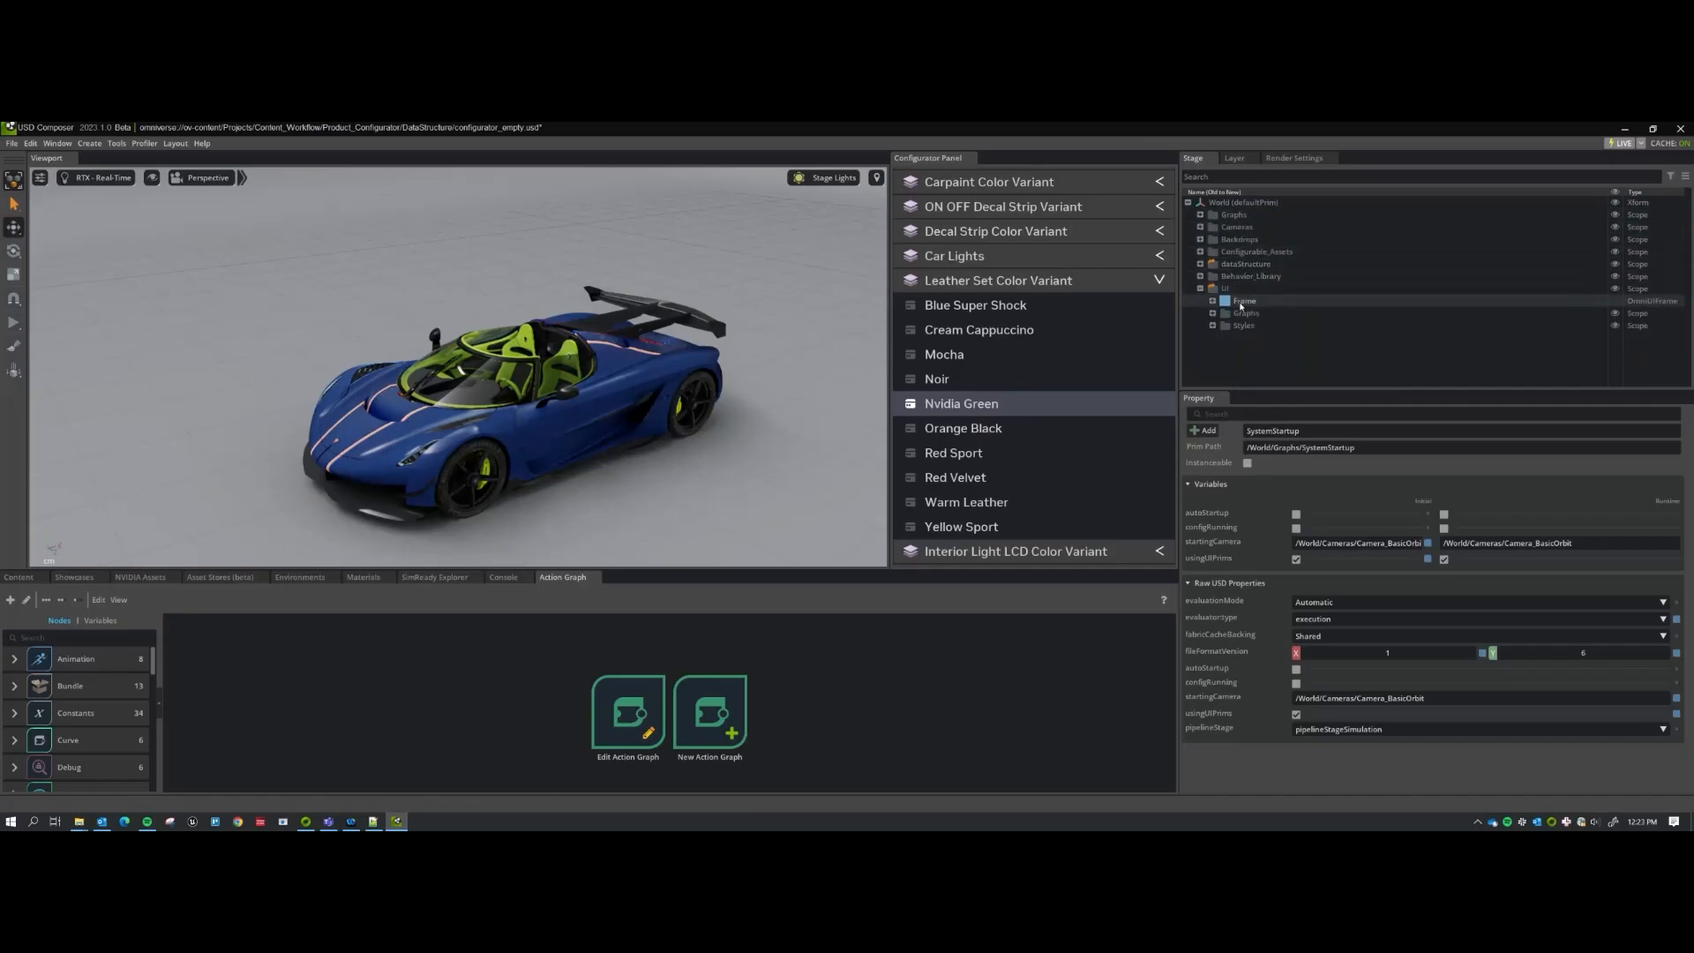
{"action": "left_click", "coordinate": [1240, 303]}
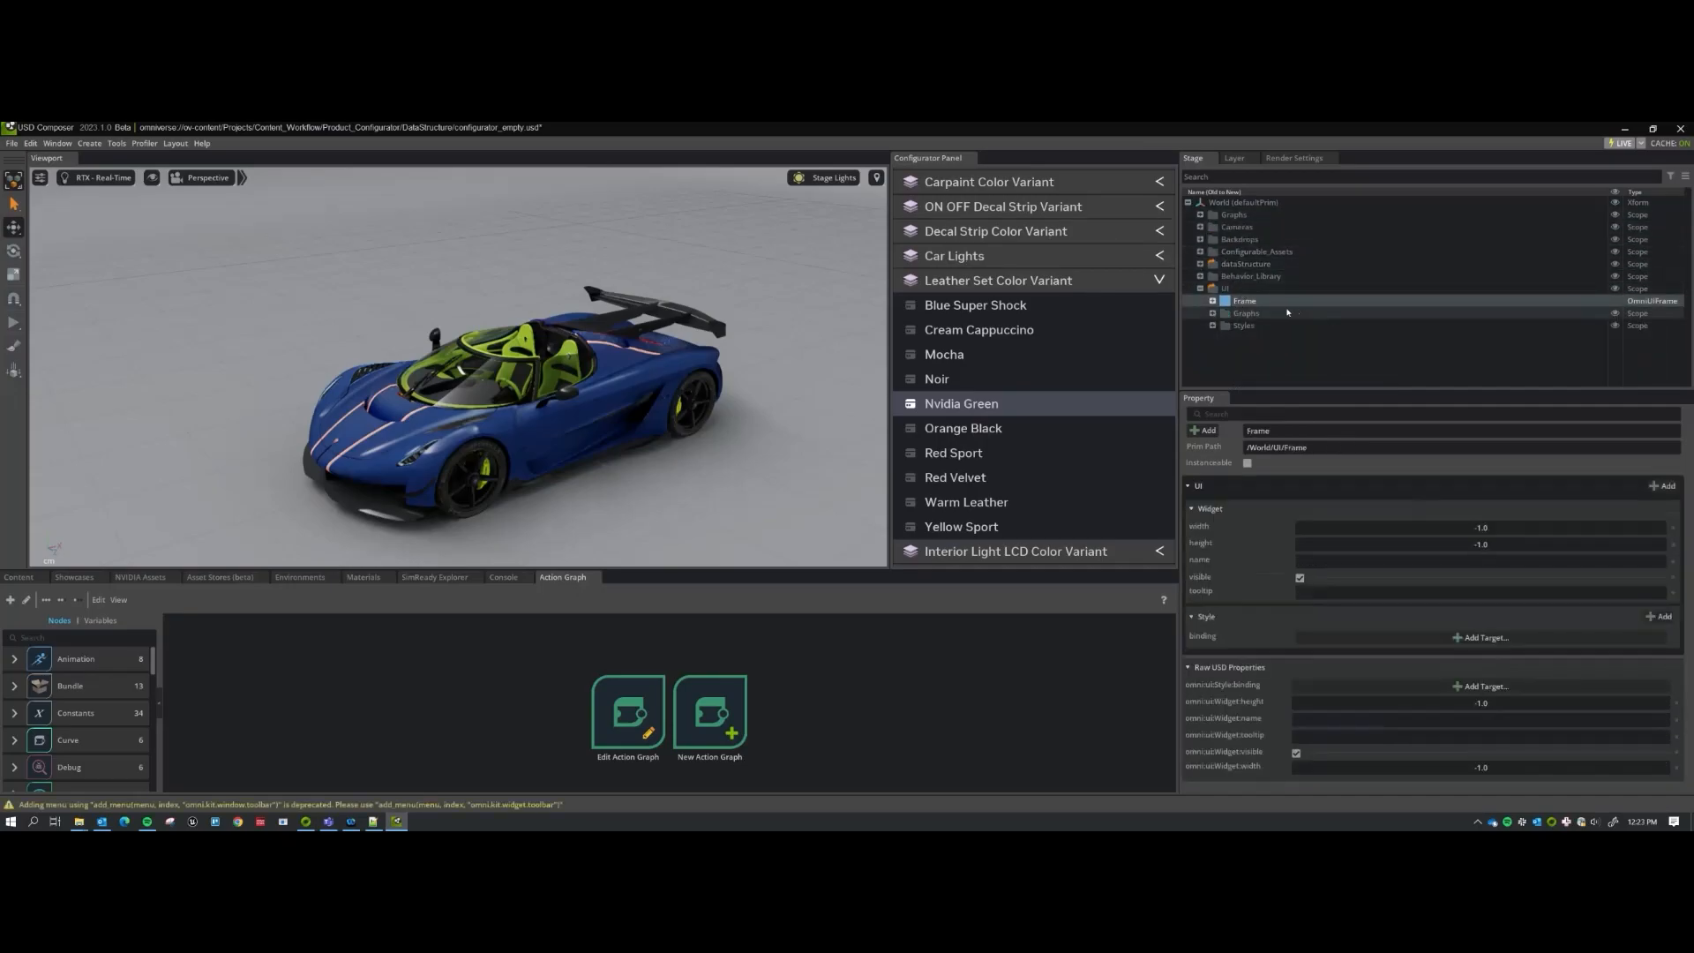
Display the UI Frame prim as a viewport panel with Viewport Frame.
{"action": "right_click", "coordinate": [1253, 302]}
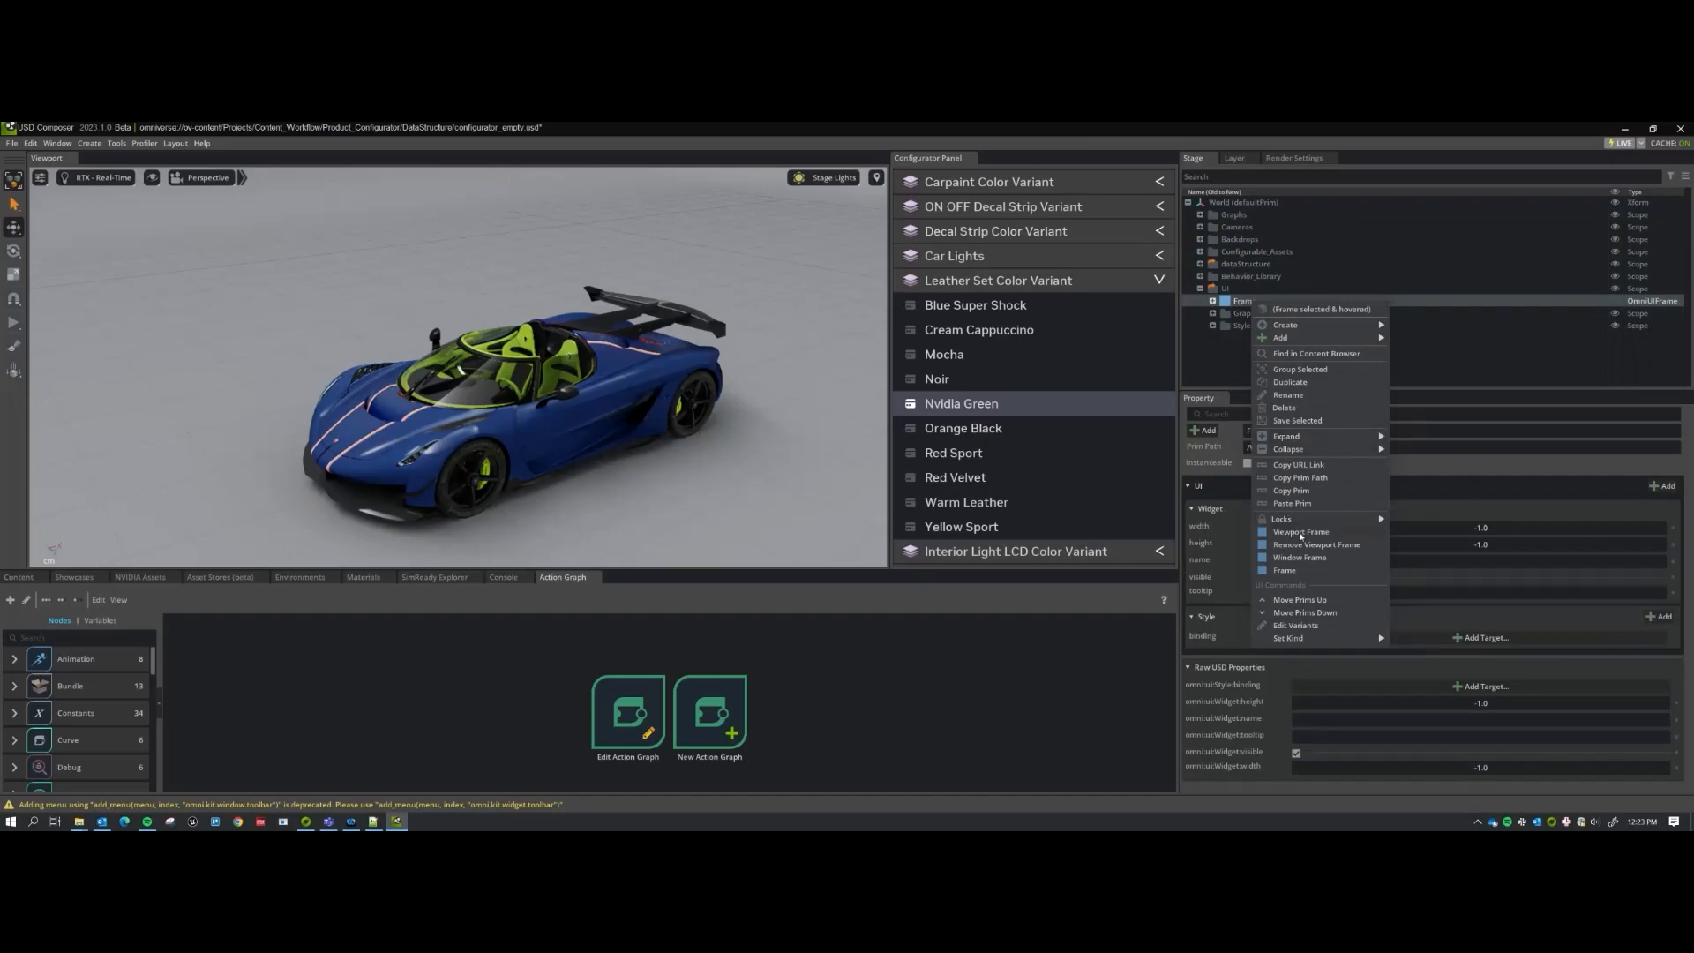
{"action": "left_click", "coordinate": [1295, 532]}
{"action": "scroll", "coordinate": [807, 401], "scroll_direction": "down", "scroll_amount": 2}
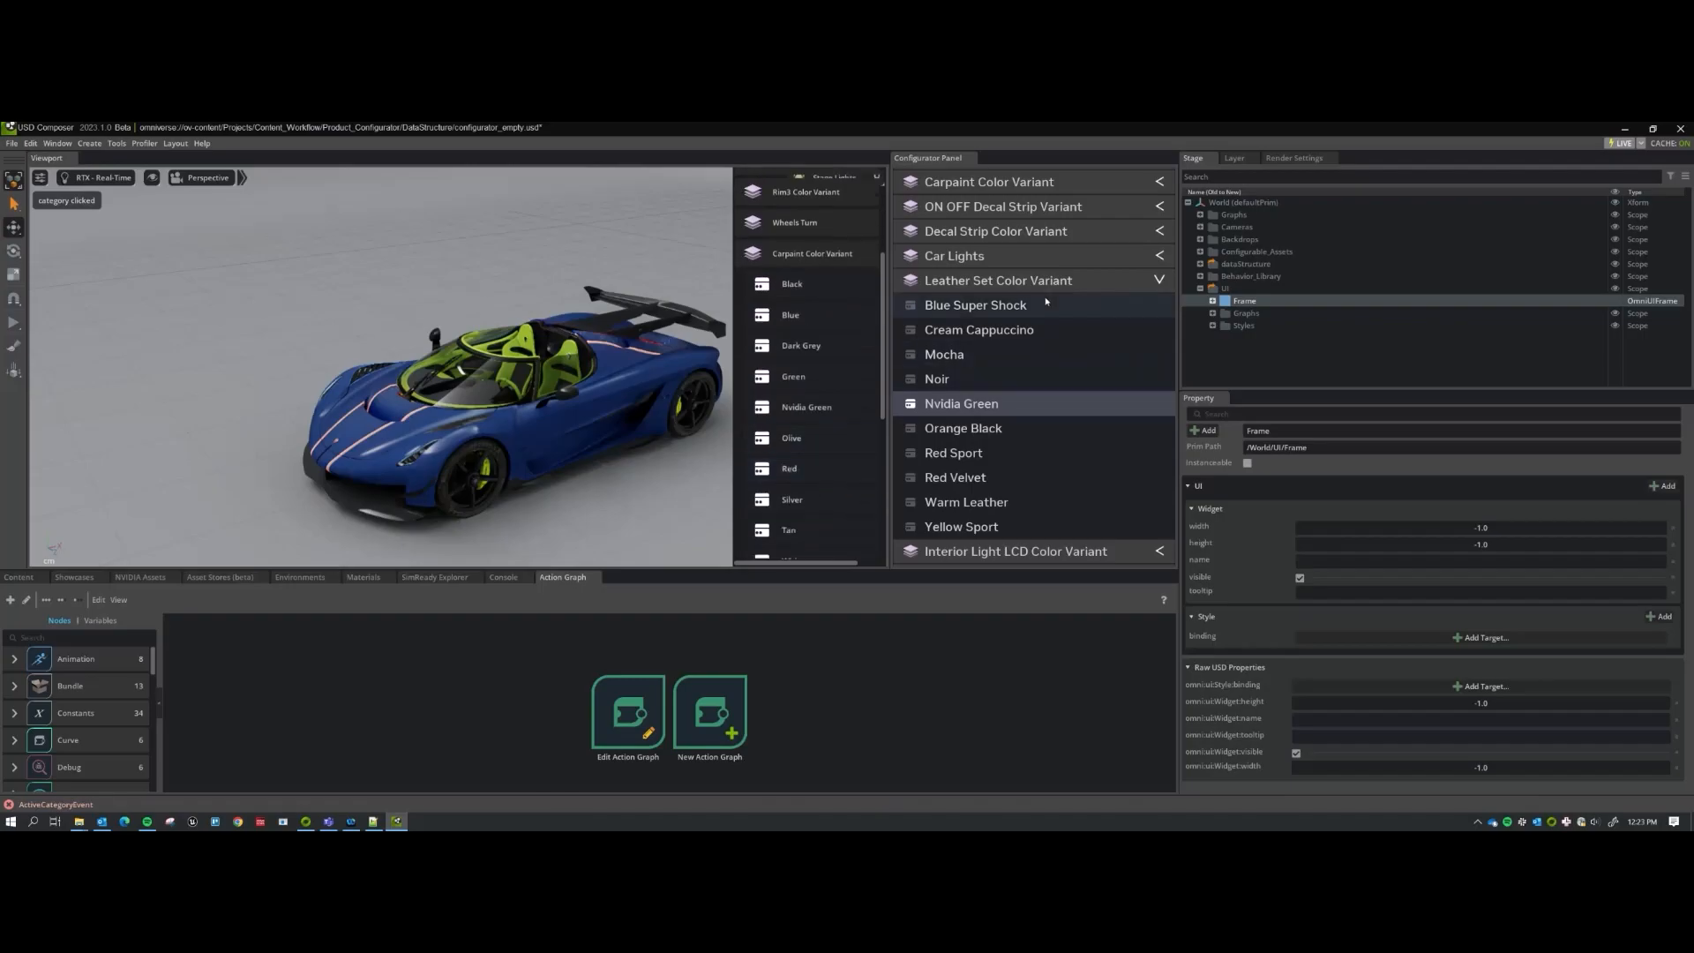
{"action": "scroll", "coordinate": [1015, 265], "scroll_direction": "up", "scroll_amount": 2}
Expand Carpaint Color Variant's colours in the panel and dataStructure's categories in the Stage tree.
{"action": "left_click", "coordinate": [1016, 233]}
{"action": "scroll", "coordinate": [1003, 320], "scroll_direction": "down", "scroll_amount": 1}
{"action": "scroll", "coordinate": [1003, 319], "scroll_direction": "up", "scroll_amount": 1}
{"action": "scroll", "coordinate": [1003, 319], "scroll_direction": "down", "scroll_amount": 1}
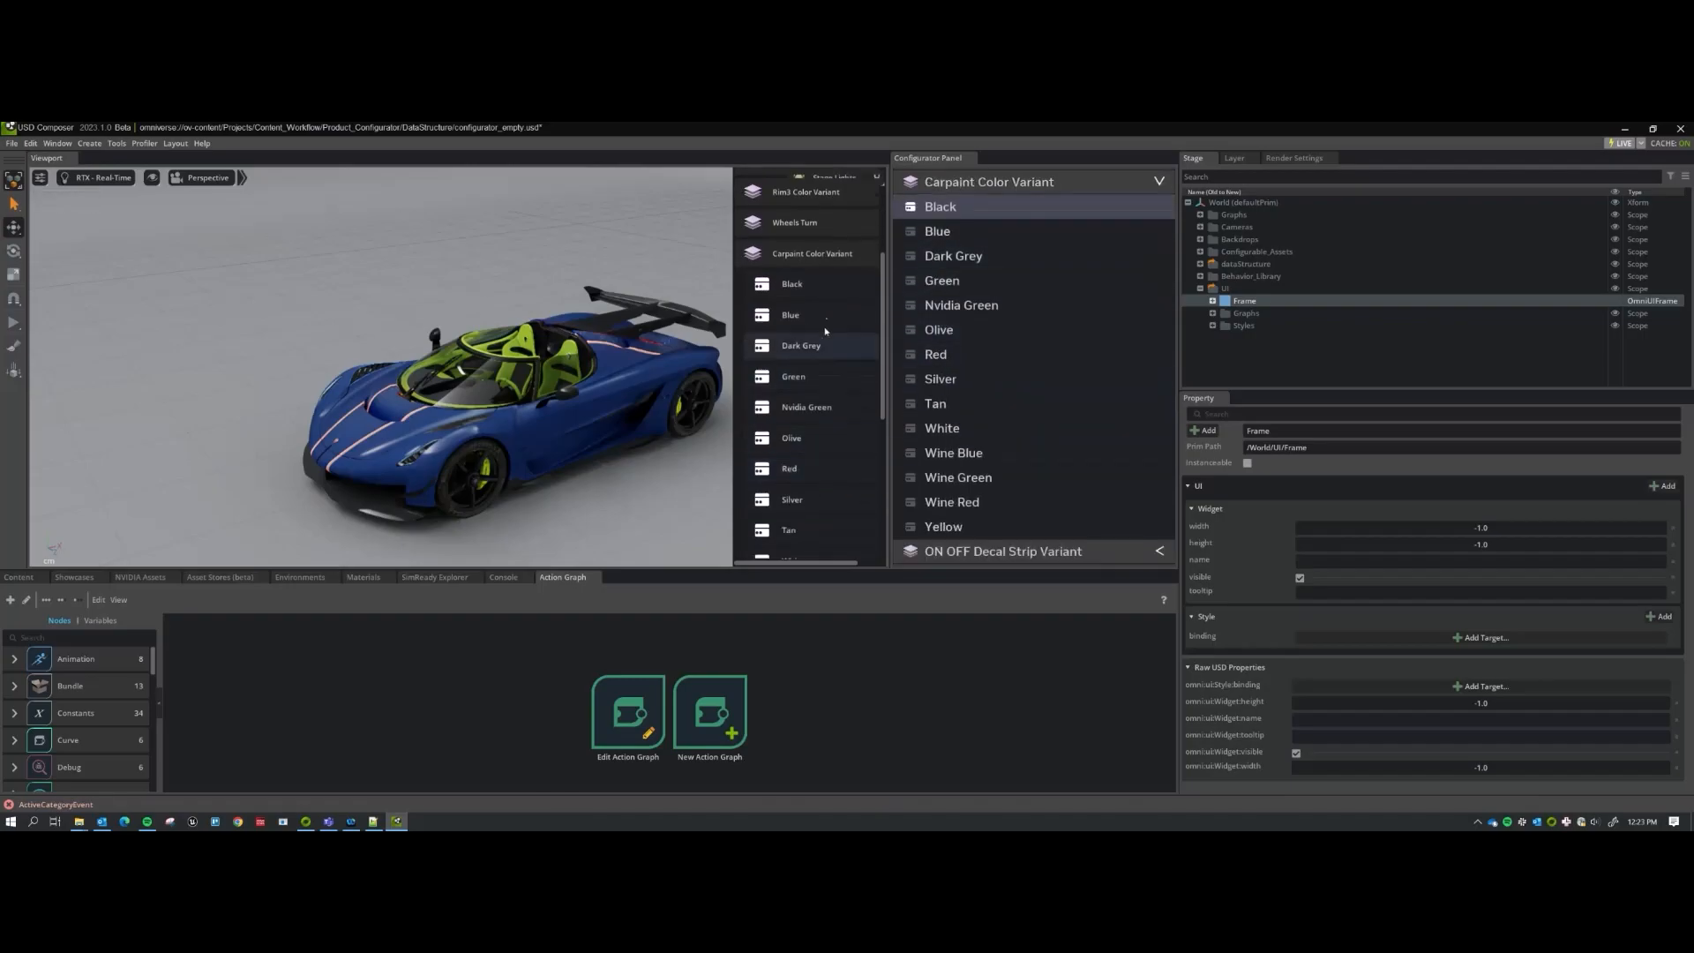
{"action": "scroll", "coordinate": [801, 512], "scroll_direction": "down", "scroll_amount": 1}
{"action": "scroll", "coordinate": [805, 543], "scroll_direction": "down", "scroll_amount": 3}
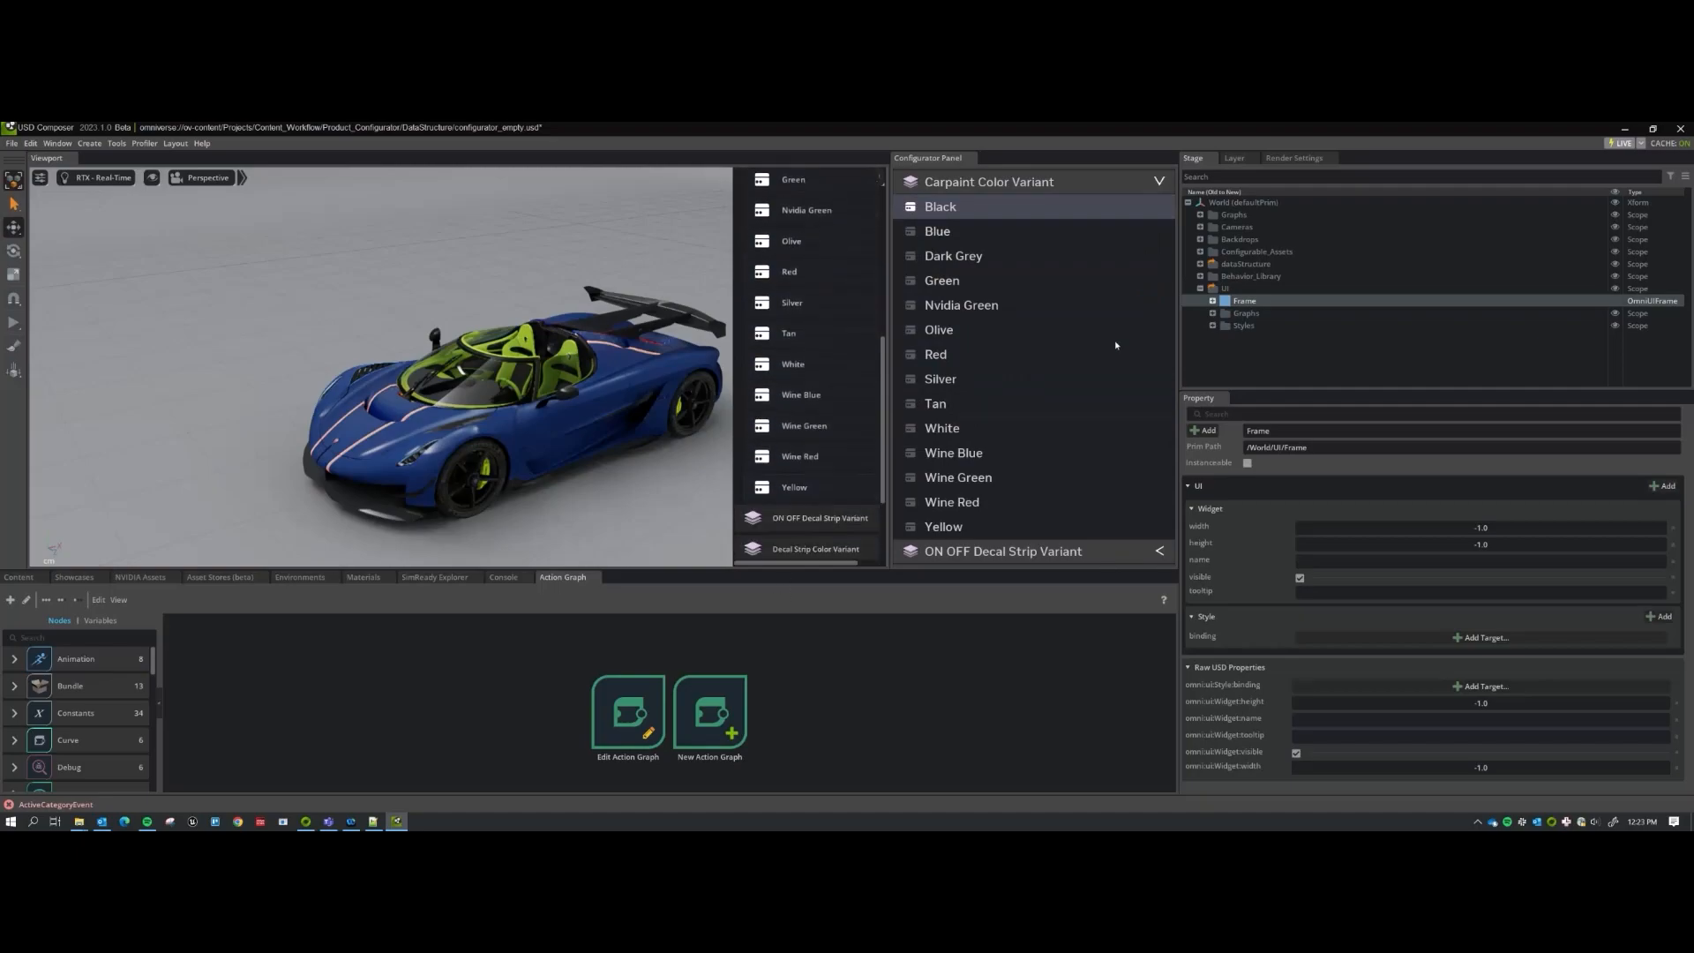
{"action": "left_click", "coordinate": [1200, 264]}
{"action": "scroll", "coordinate": [1215, 276], "scroll_direction": "down", "scroll_amount": 3}
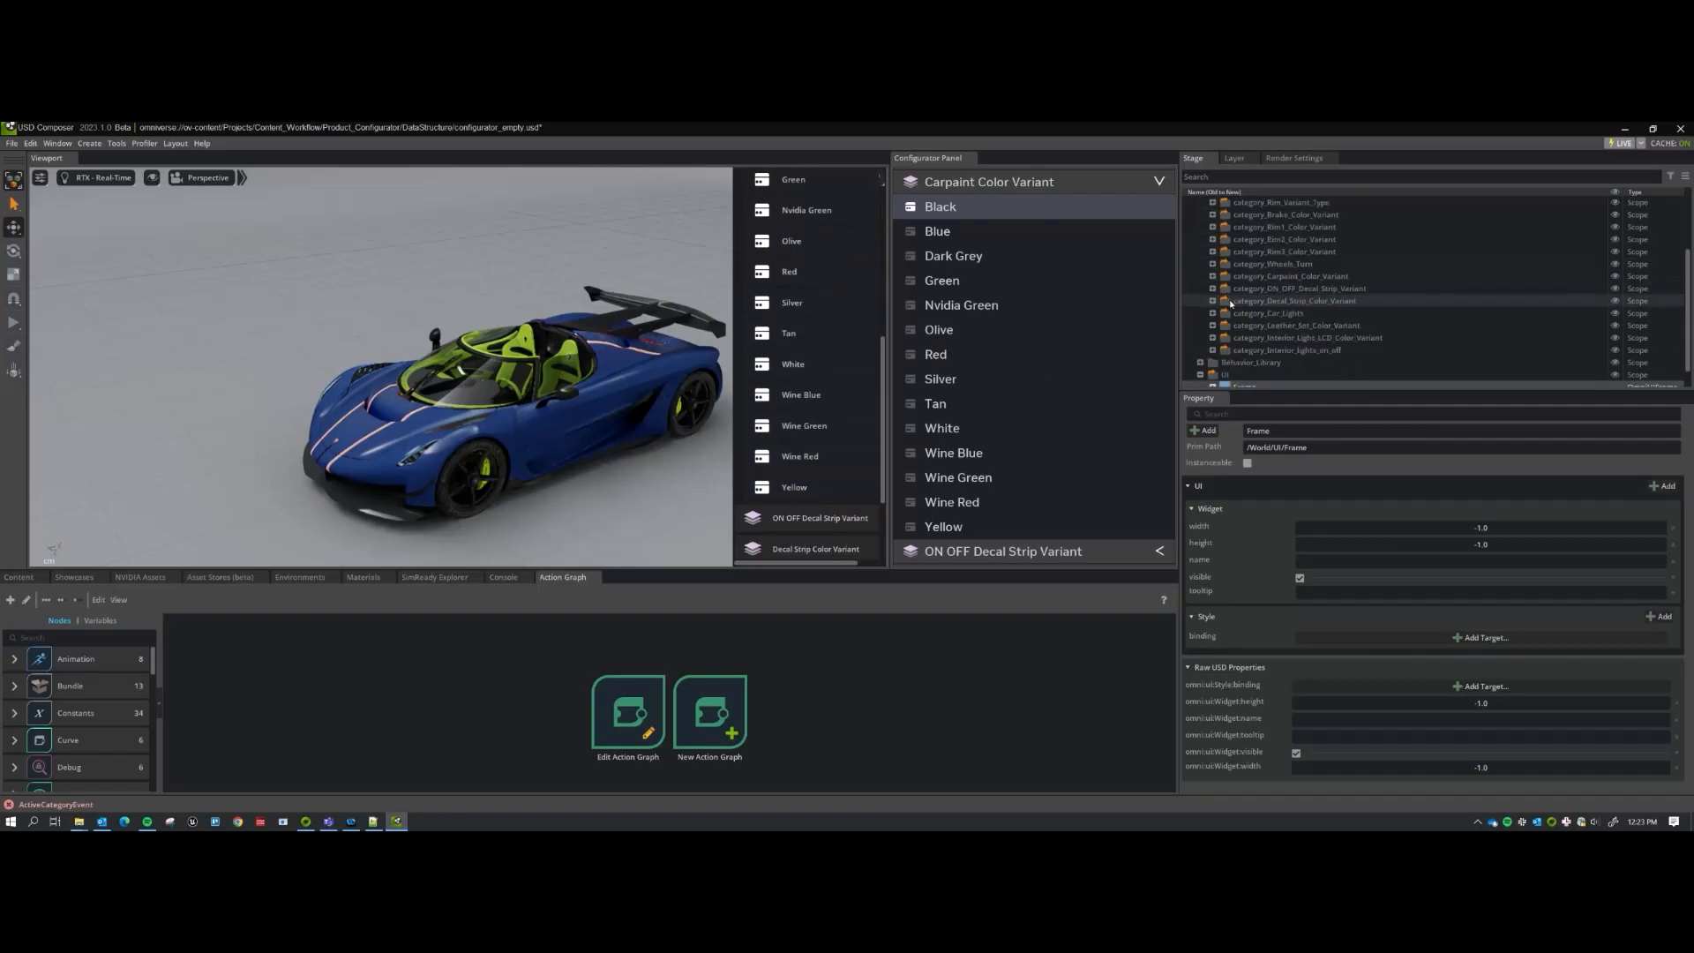
Duplicate the option_Yellow carpaint option with Ctrl+D, creating option_Yellow_01.
{"action": "left_click", "coordinate": [1212, 276]}
{"action": "scroll", "coordinate": [1253, 300], "scroll_direction": "down", "scroll_amount": 4}
{"action": "left_click", "coordinate": [1277, 314]}
{"action": "key", "text": "ctrl+d"}
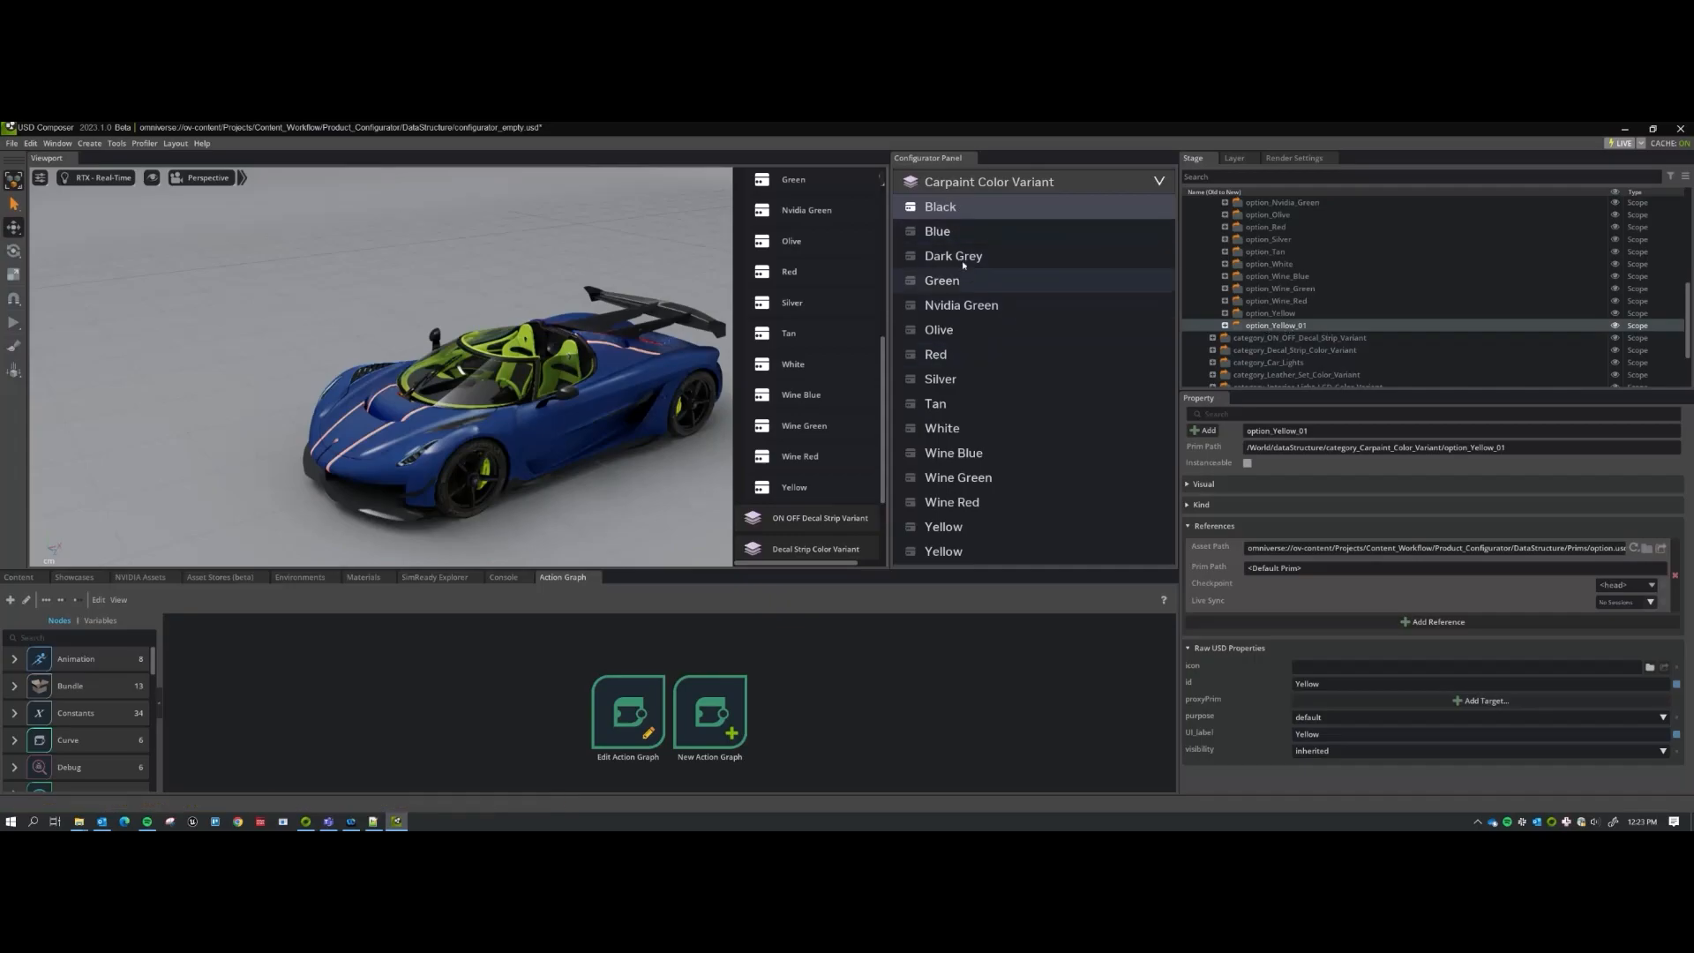
{"action": "scroll", "coordinate": [1266, 327], "scroll_direction": "up", "scroll_amount": 5}
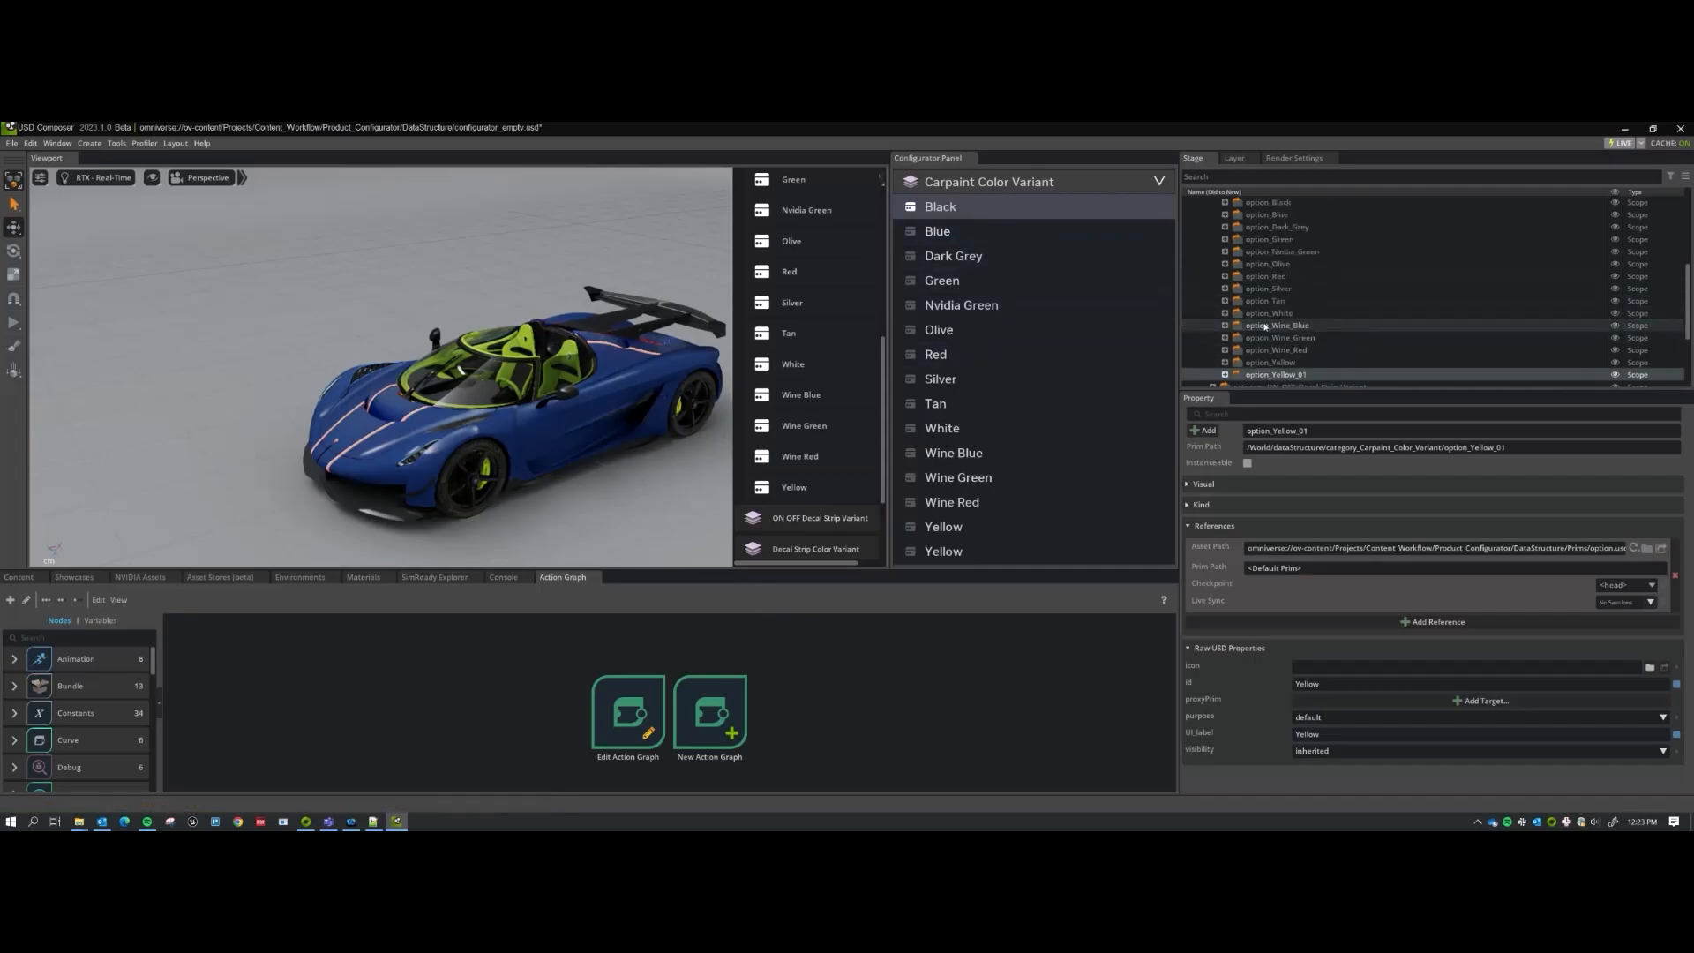
{"action": "scroll", "coordinate": [1265, 327], "scroll_direction": "down", "scroll_amount": 1}
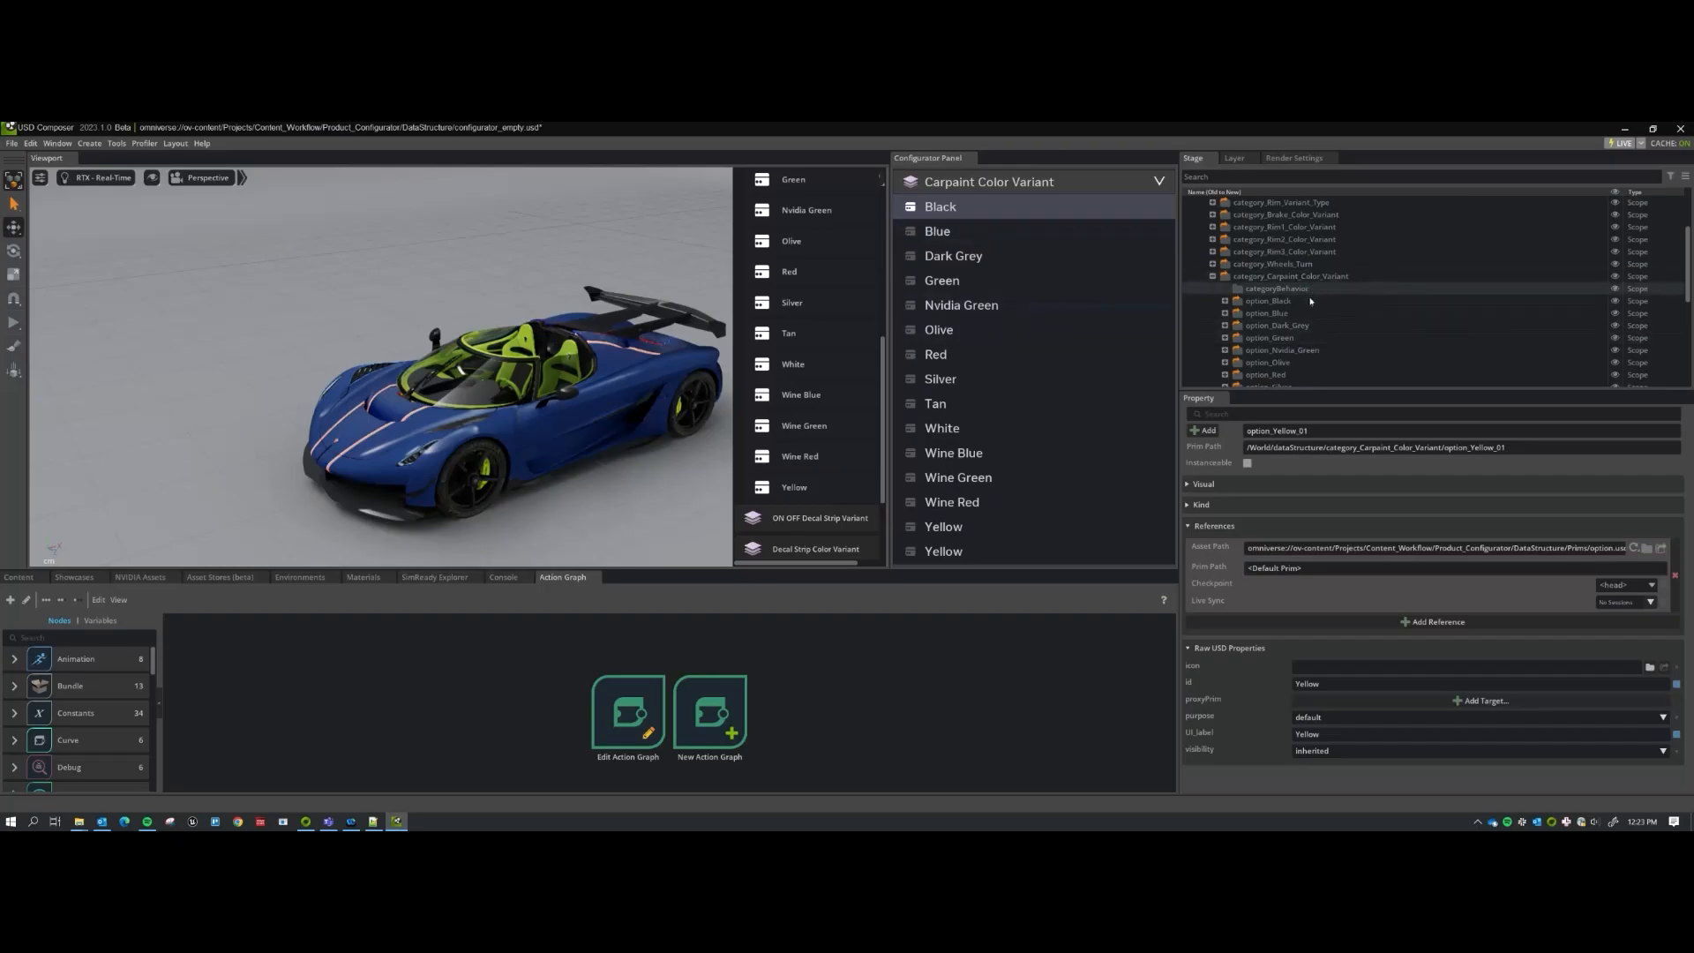
{"action": "scroll", "coordinate": [813, 455], "scroll_direction": "up", "scroll_amount": 4}
{"action": "scroll", "coordinate": [812, 449], "scroll_direction": "up", "scroll_amount": 3}
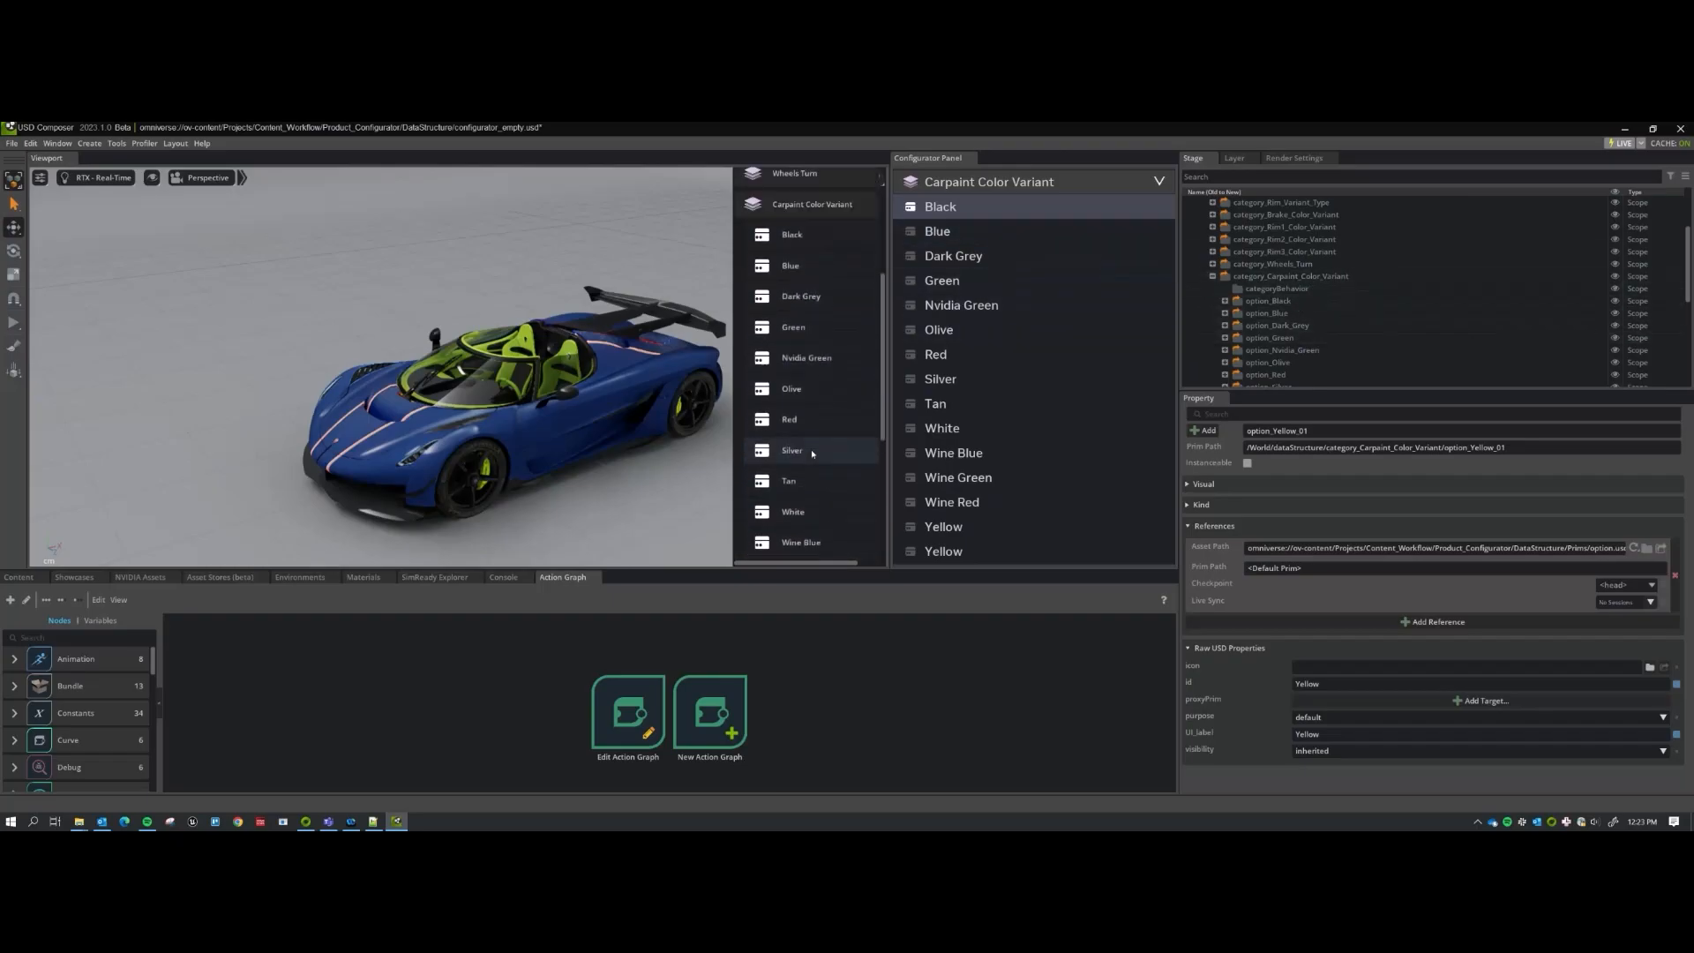
Collapse the carpaint colour category in the Stage tree and the Configurator Panel.
{"action": "left_click", "coordinate": [1223, 278]}
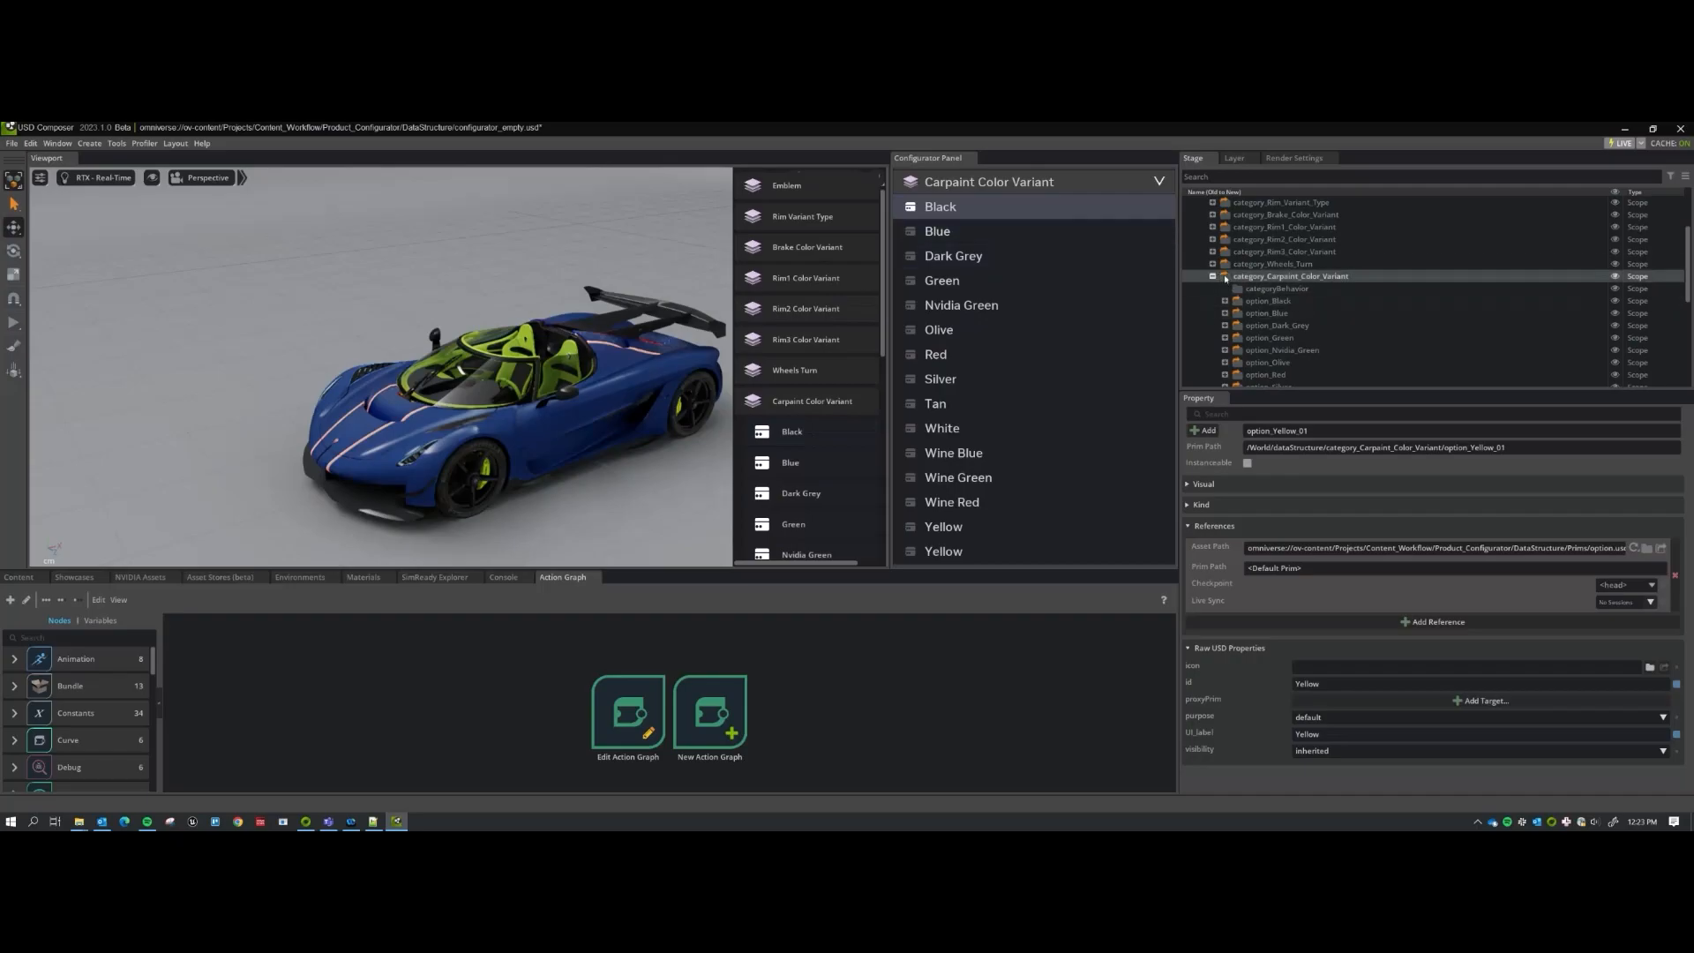
{"action": "left_click", "coordinate": [1213, 277]}
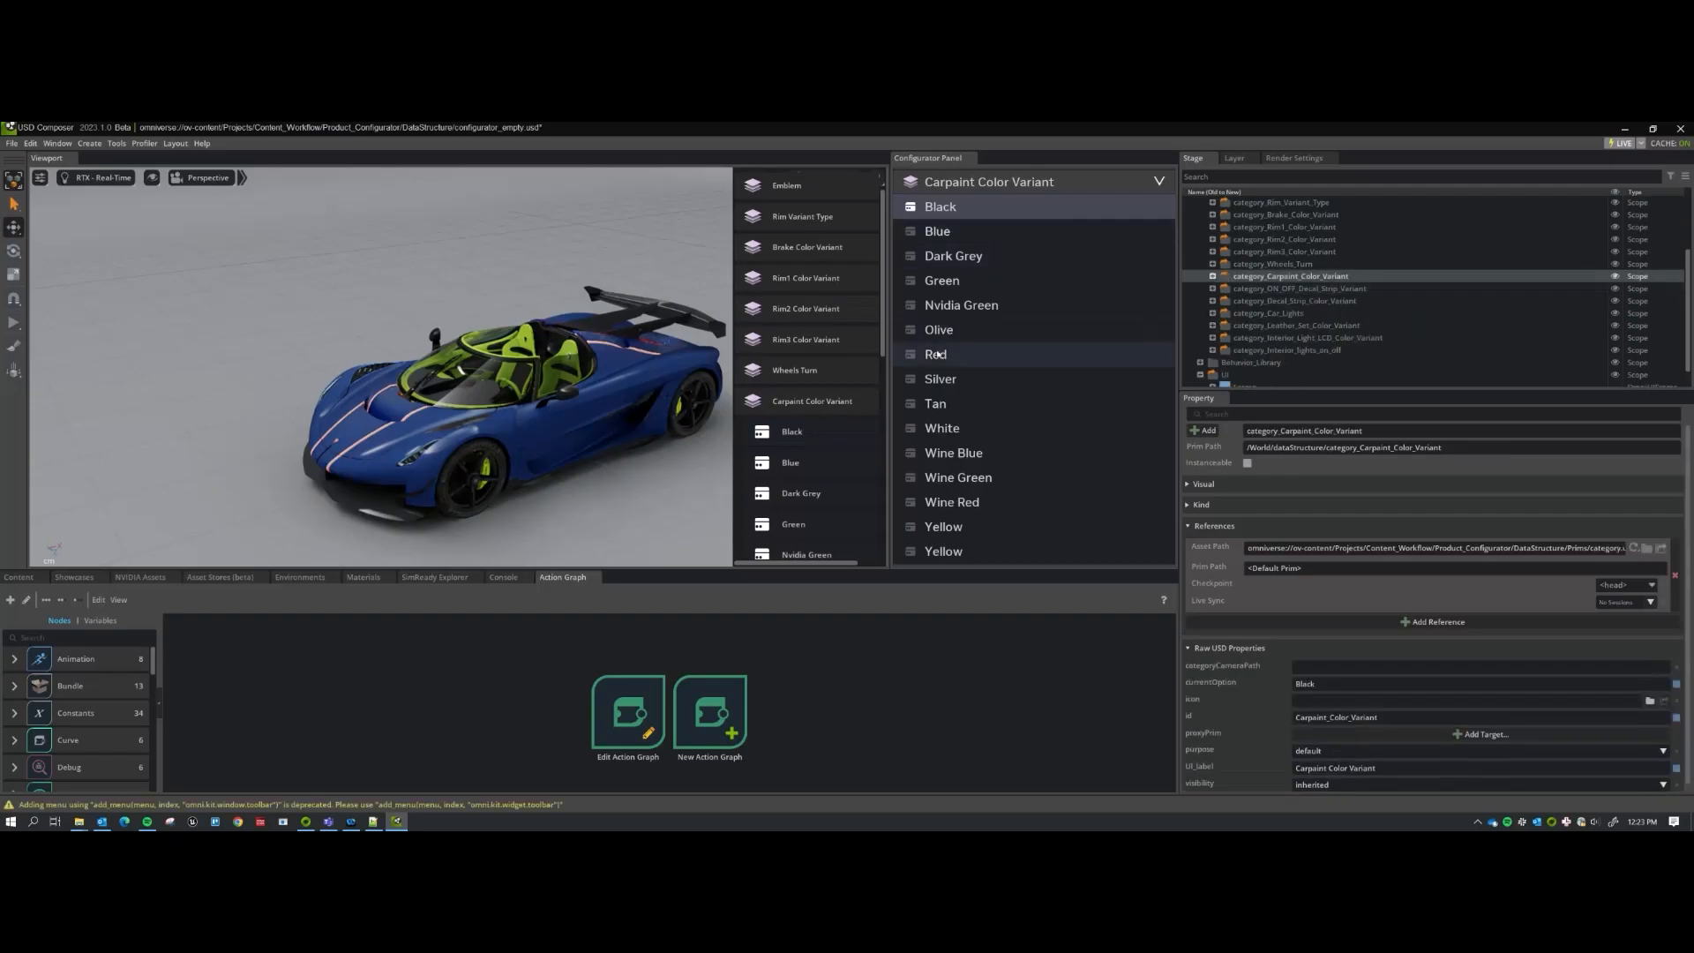
{"action": "scroll", "coordinate": [839, 356], "scroll_direction": "up", "scroll_amount": 1}
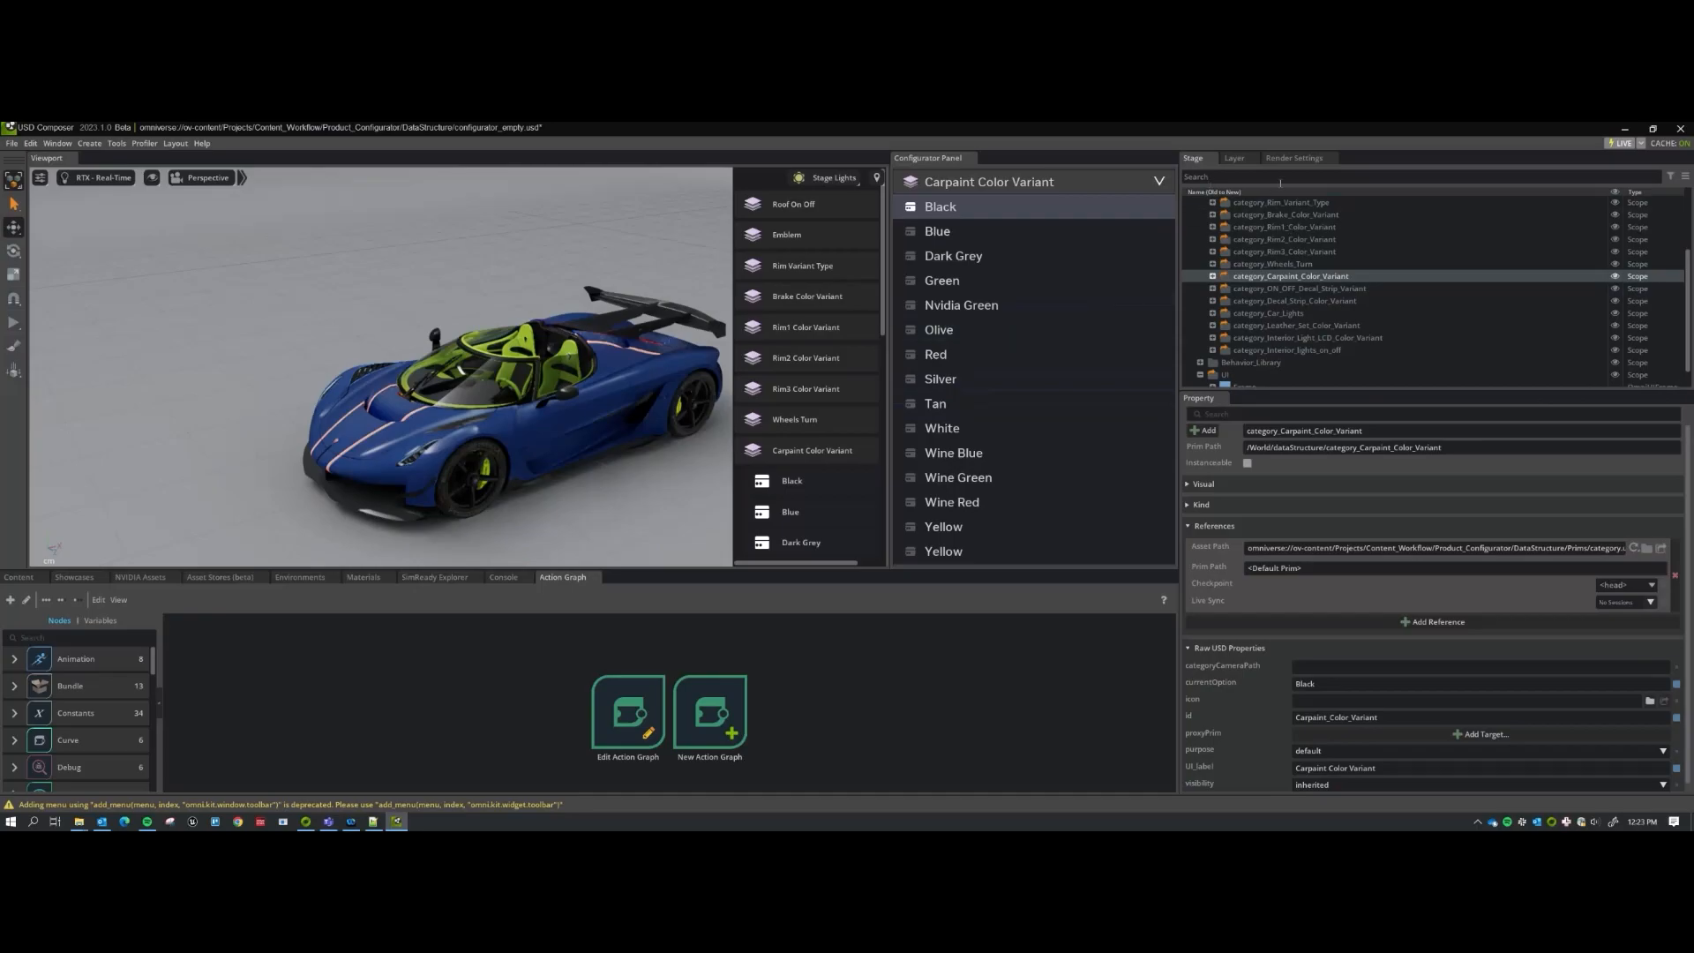
{"action": "left_click", "coordinate": [1041, 184]}
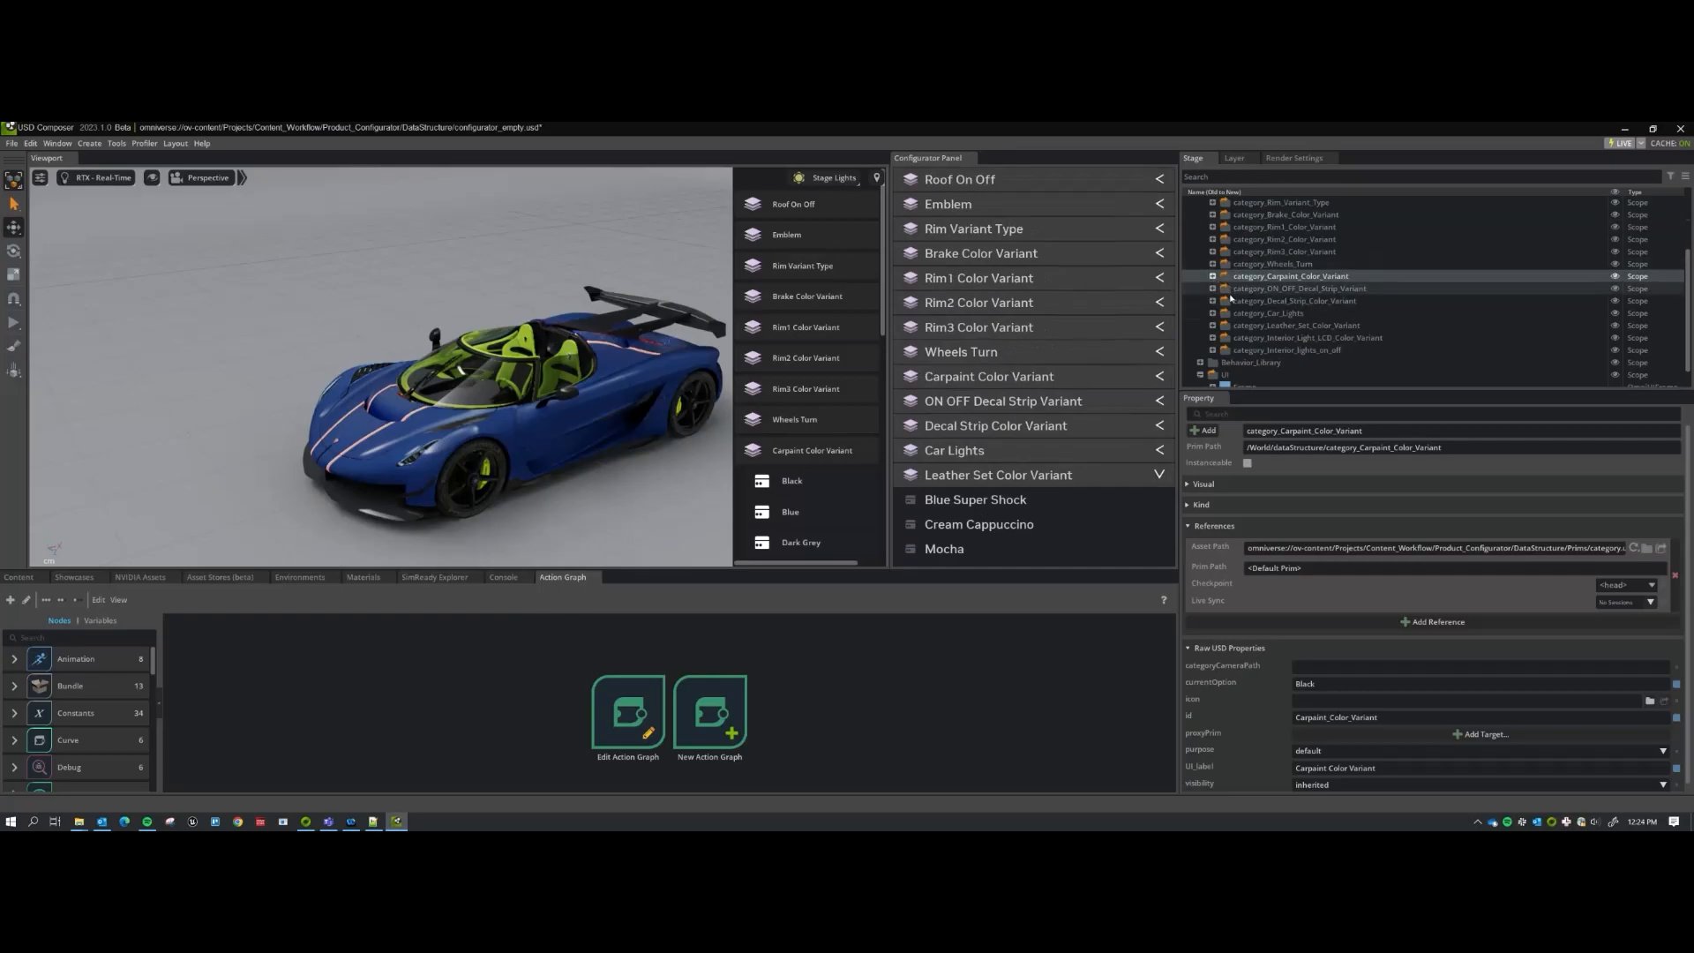
{"action": "scroll", "coordinate": [1235, 292], "scroll_direction": "up", "scroll_amount": 2}
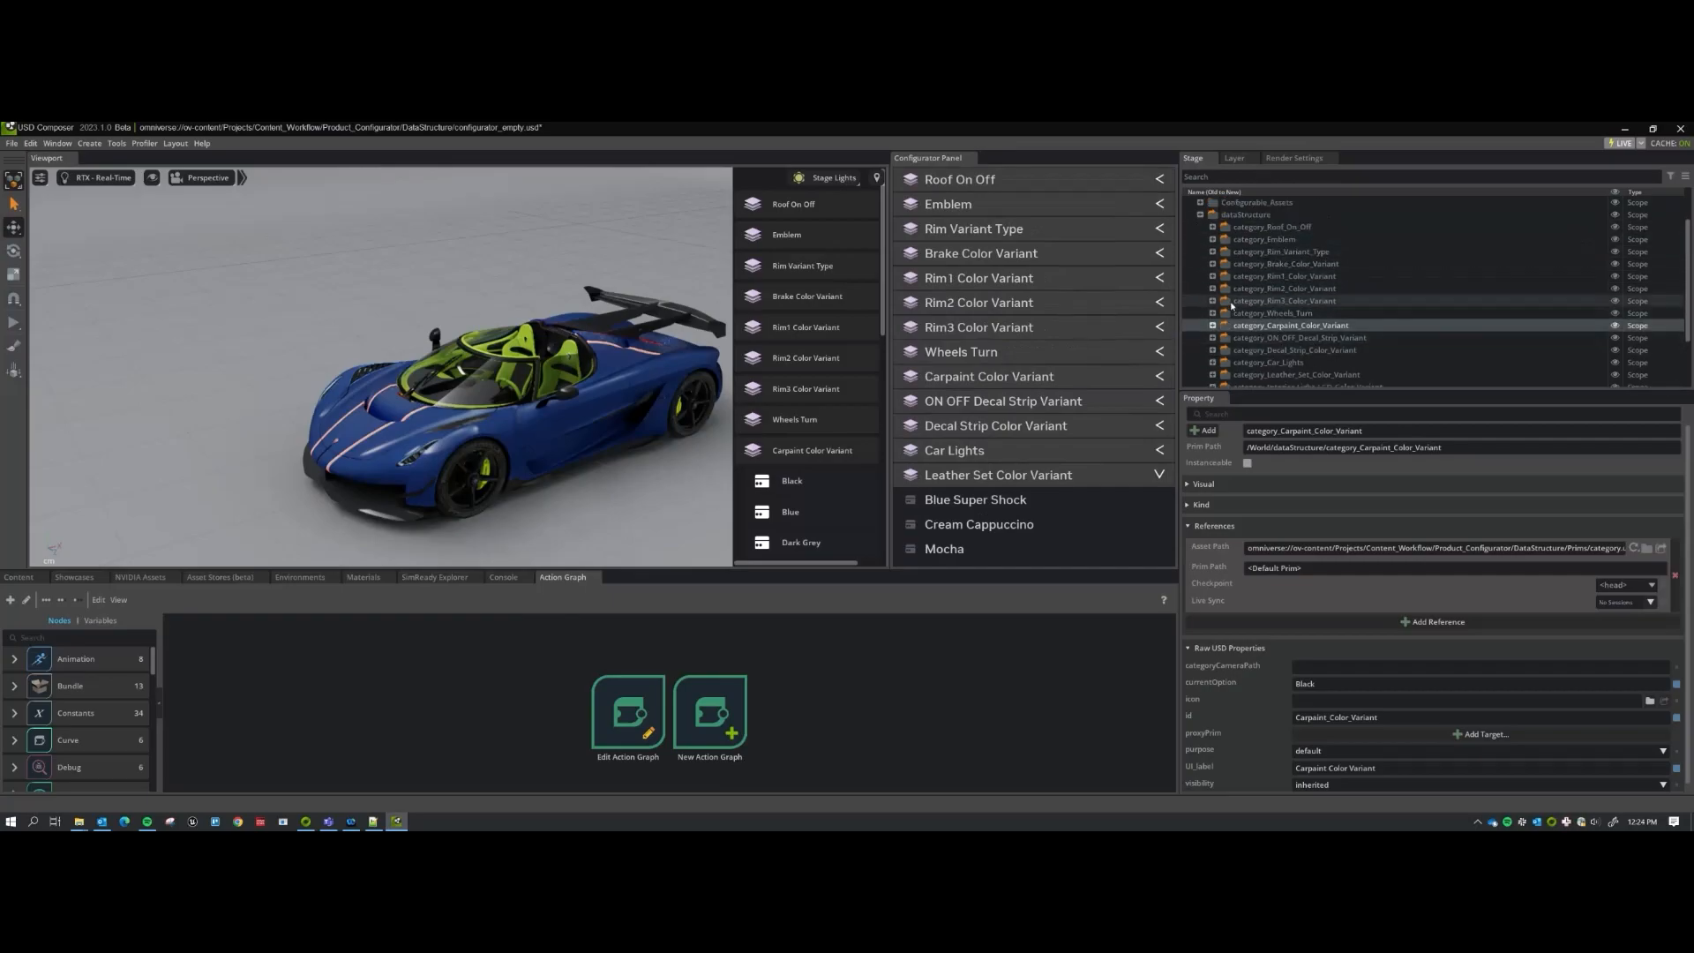
Open ragnarok_configurator_basic.usd from Product_Configurator > Examples, answering the save prompt.
{"action": "left_click", "coordinate": [20, 577]}
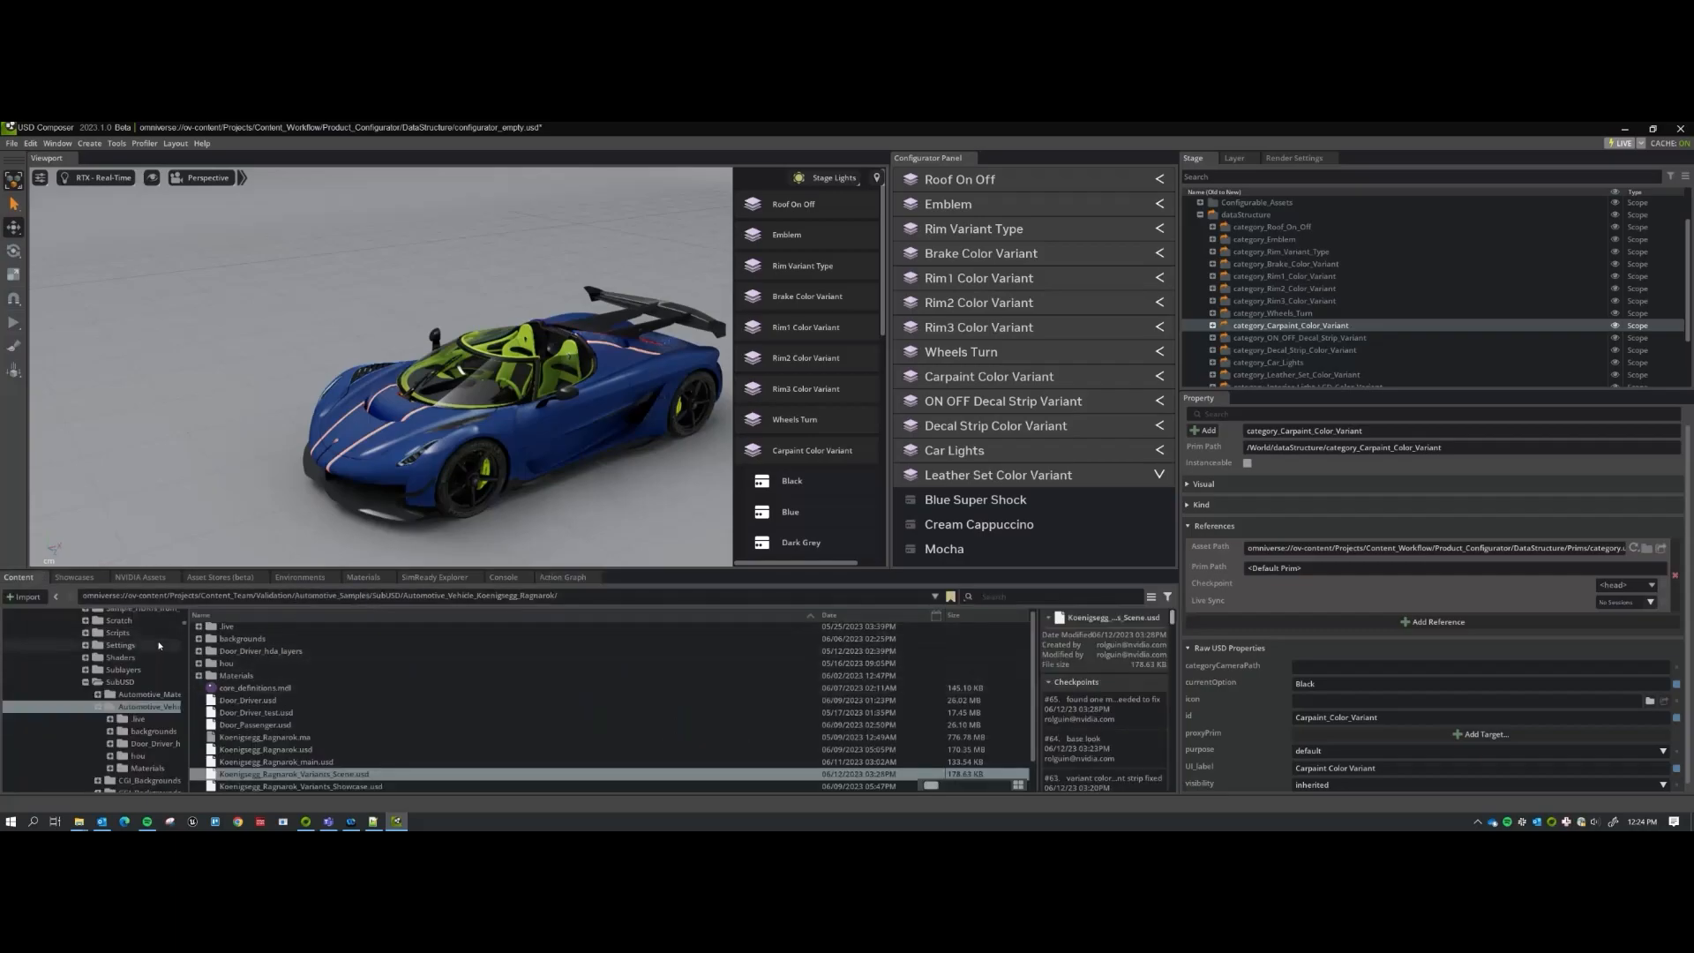
{"action": "scroll", "coordinate": [159, 645], "scroll_direction": "up", "scroll_amount": 3}
{"action": "scroll", "coordinate": [96, 645], "scroll_direction": "up", "scroll_amount": 5}
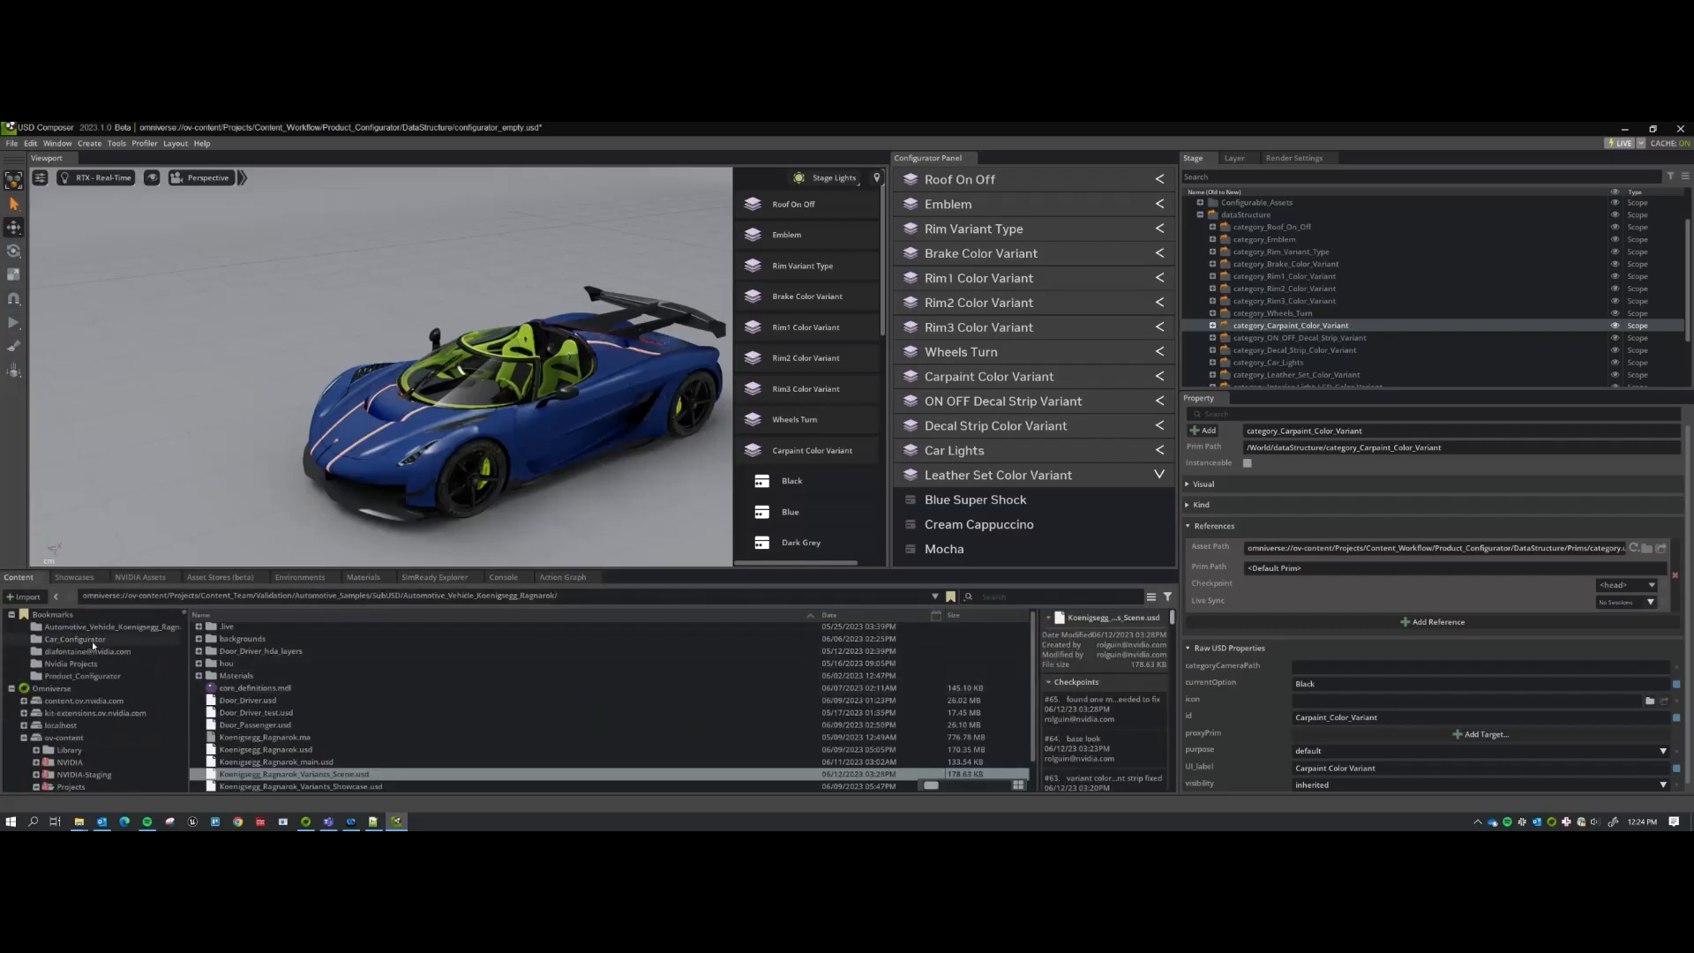
{"action": "left_click", "coordinate": [82, 675]}
{"action": "double_click", "coordinate": [236, 667]}
{"action": "left_click", "coordinate": [280, 667]}
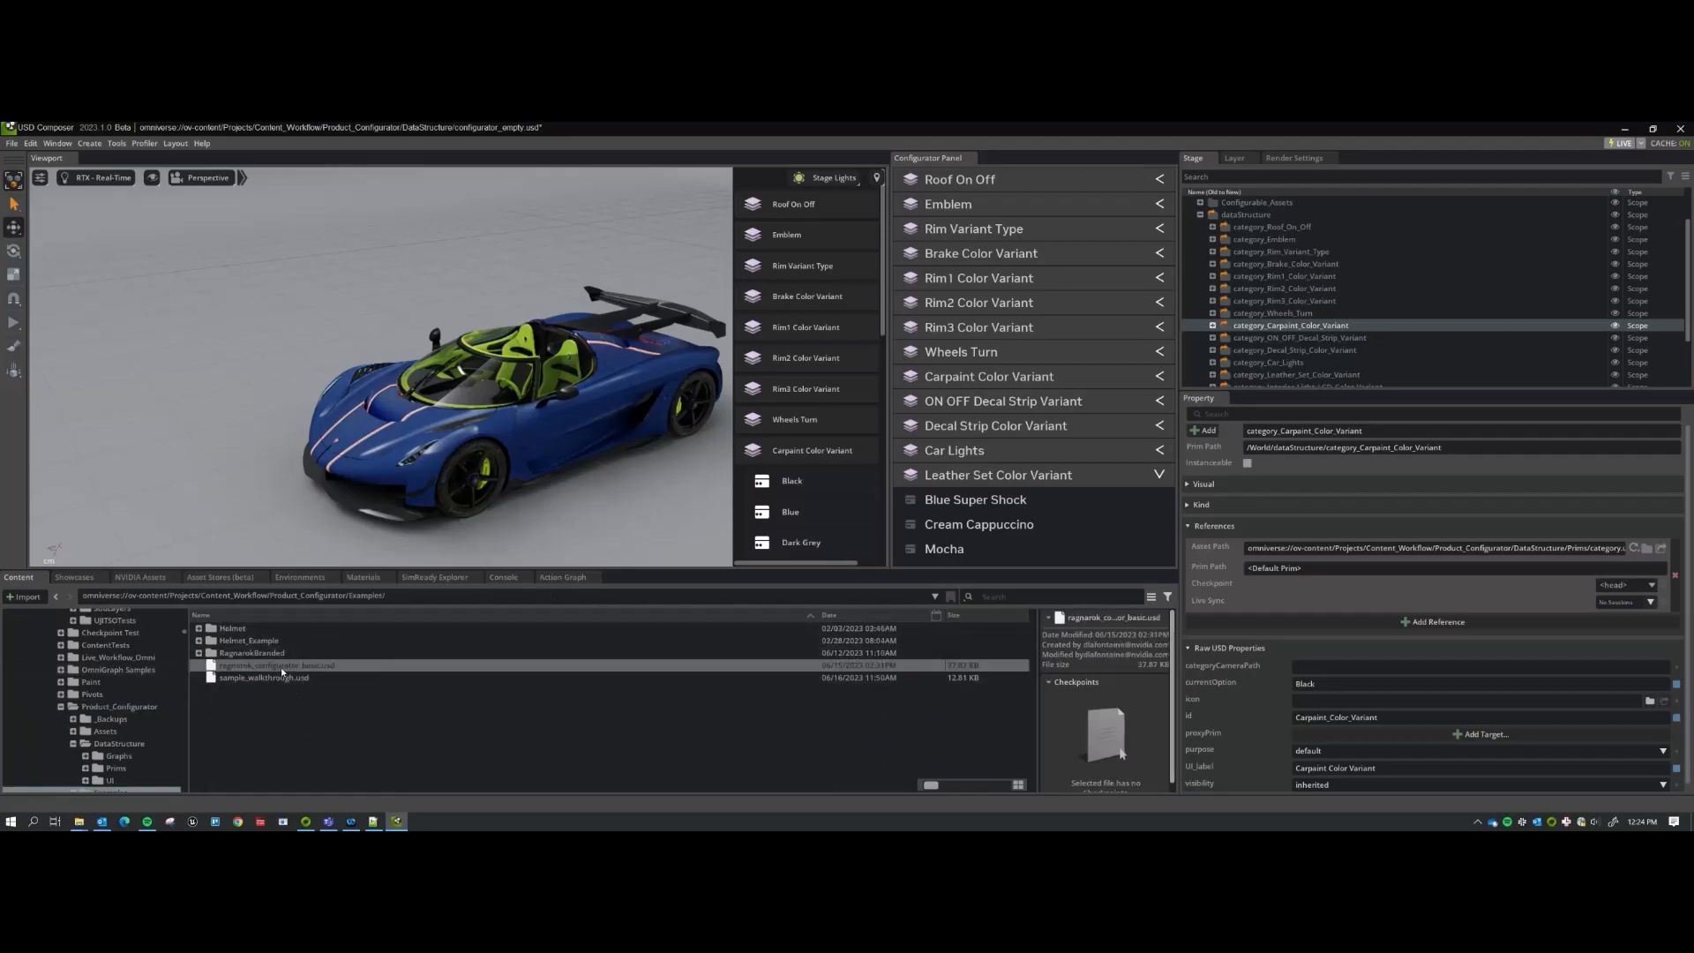
{"action": "double_click", "coordinate": [282, 670]}
{"action": "left_click", "coordinate": [847, 490]}
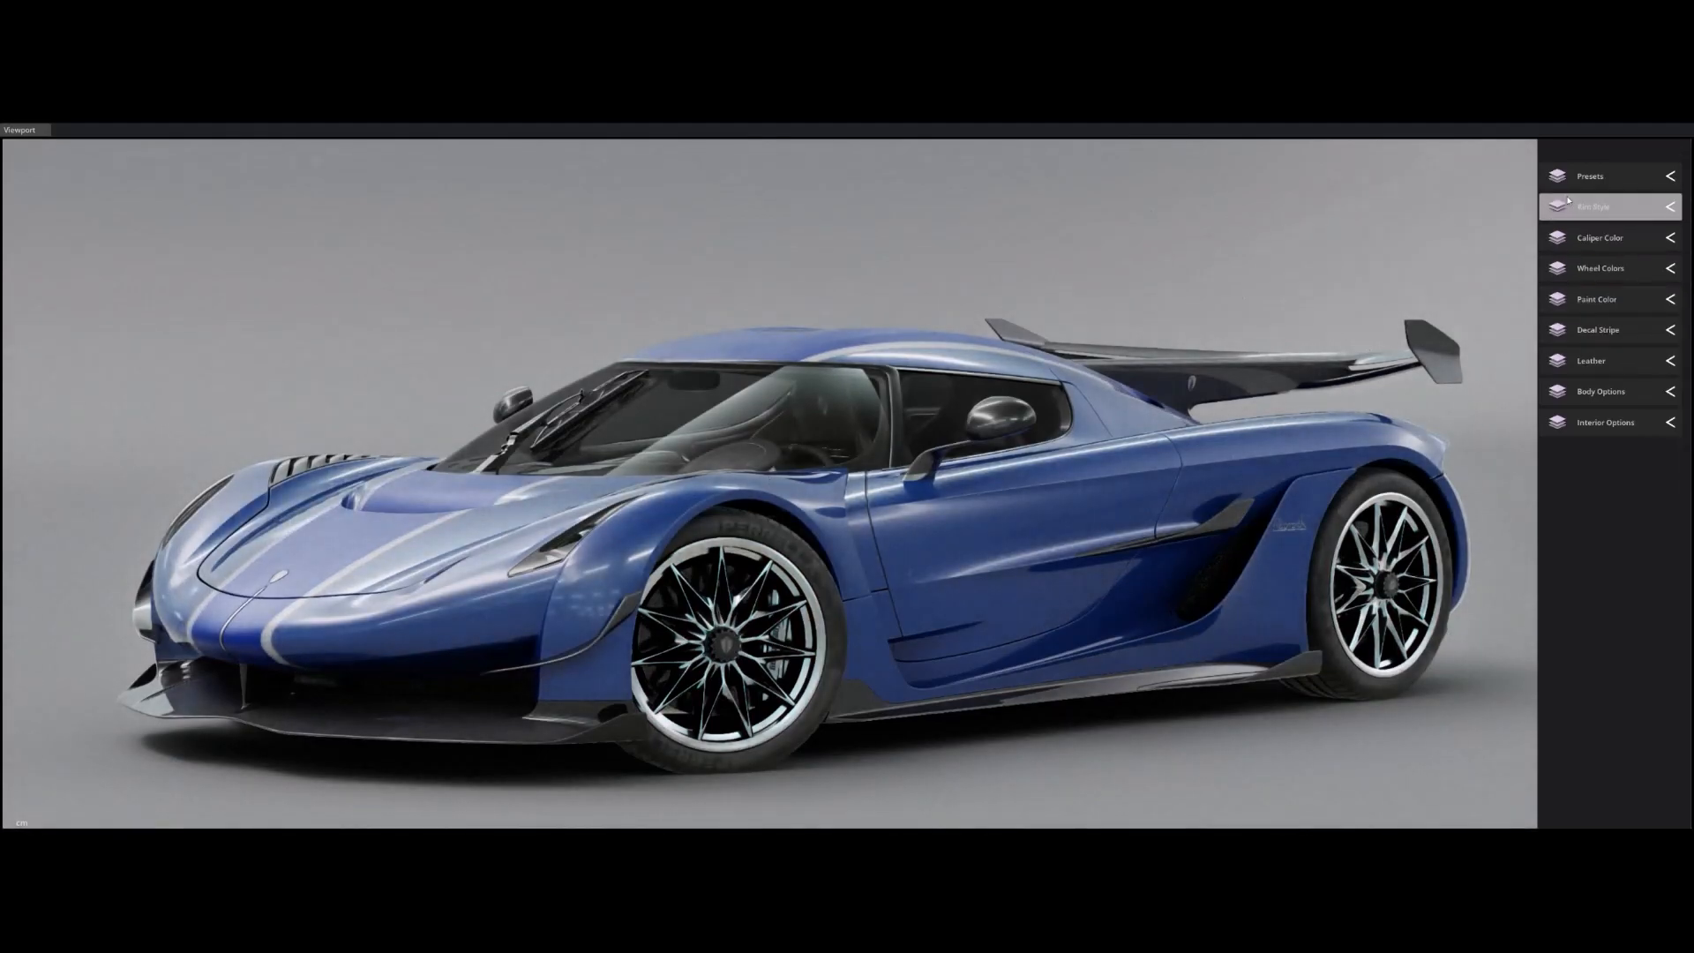
Make the car's wheels bronze from the Wheel Colors options.
{"action": "left_click_drag", "start_coordinate": [977, 440], "coordinate": [1047, 468], "text": "alt"}
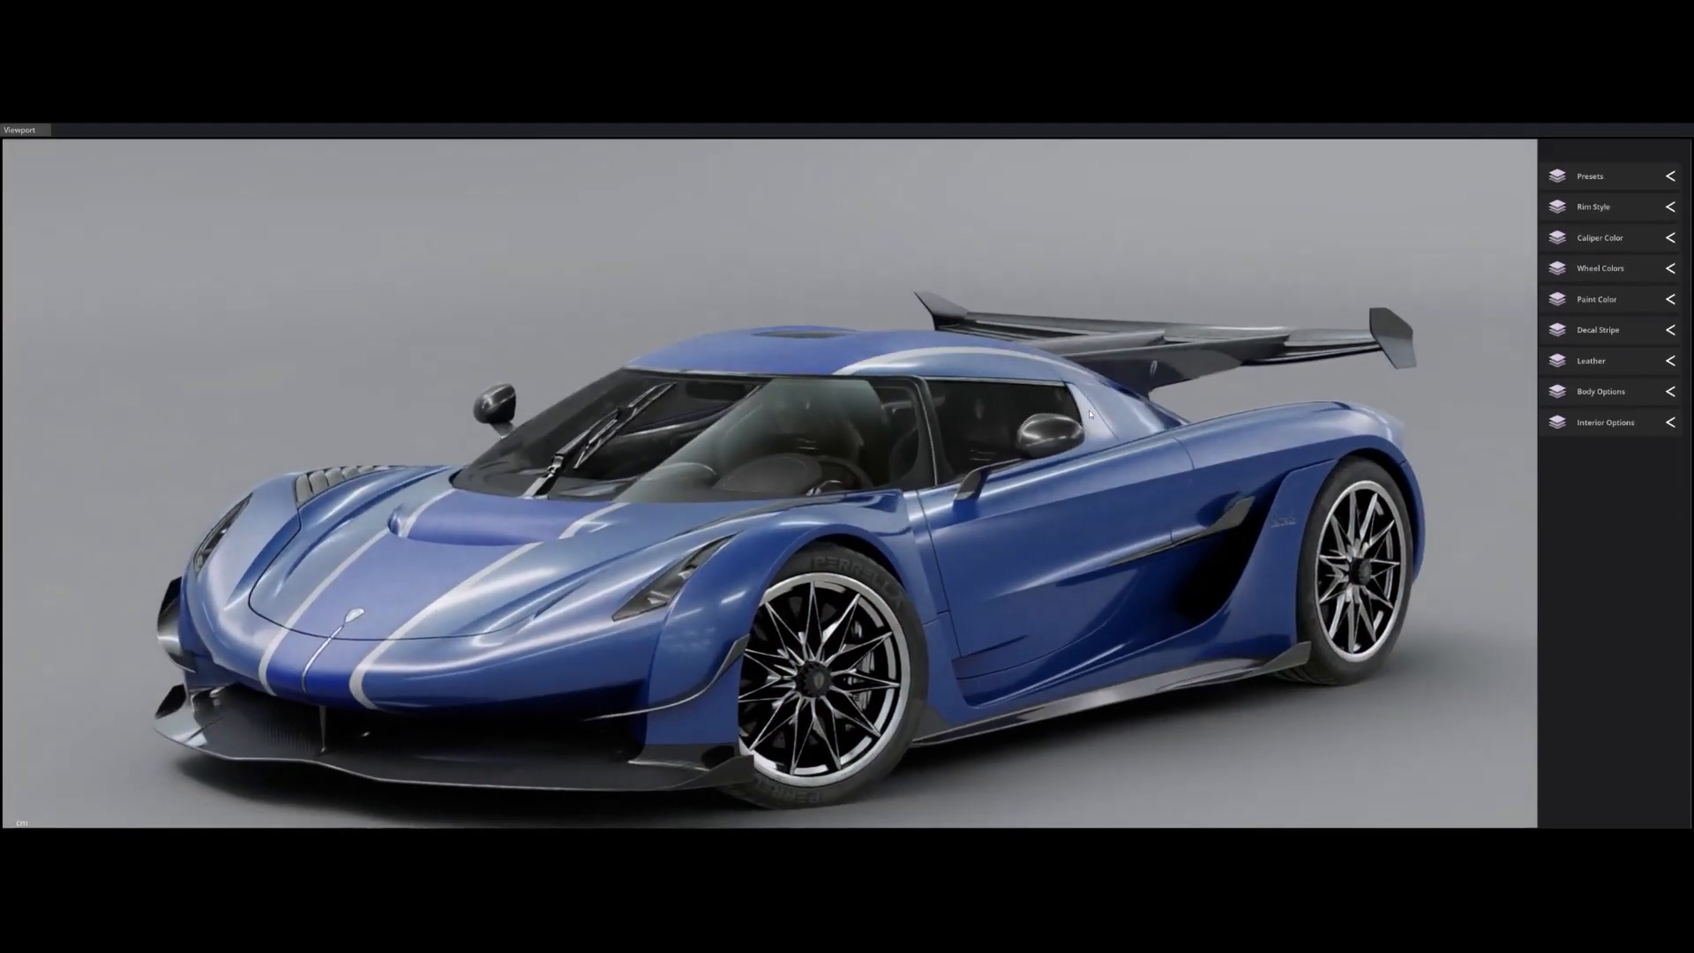
{"action": "left_click", "coordinate": [1595, 209]}
{"action": "left_click", "coordinate": [1597, 210]}
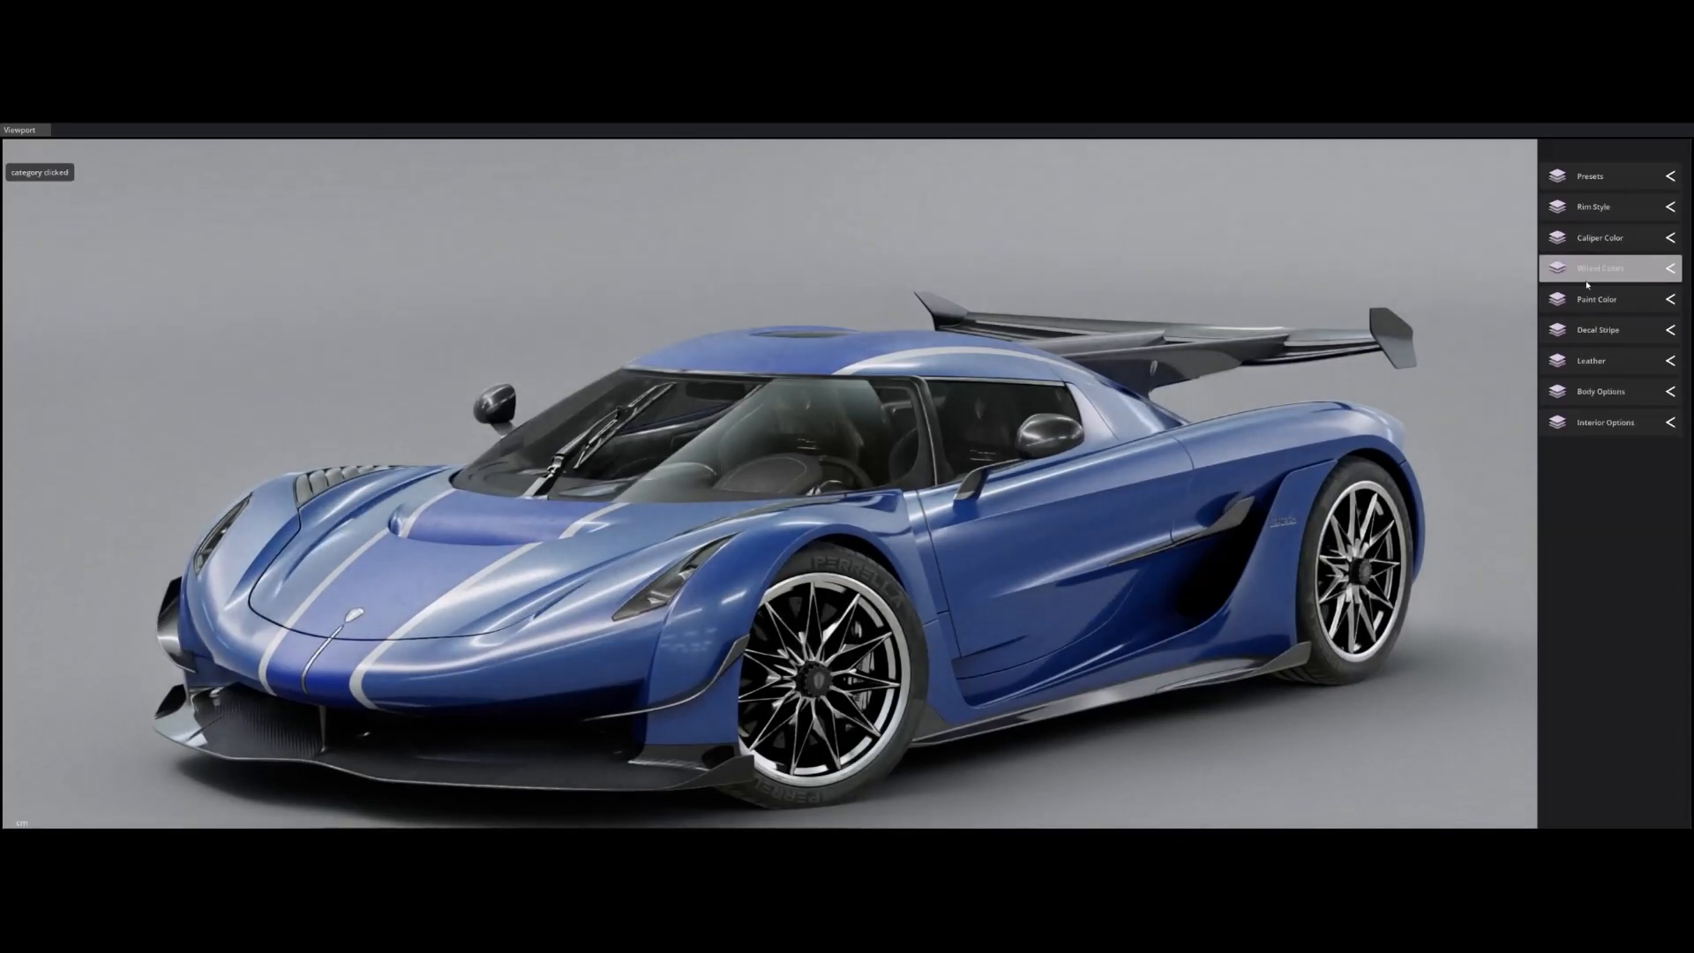
{"action": "left_click", "coordinate": [1593, 271]}
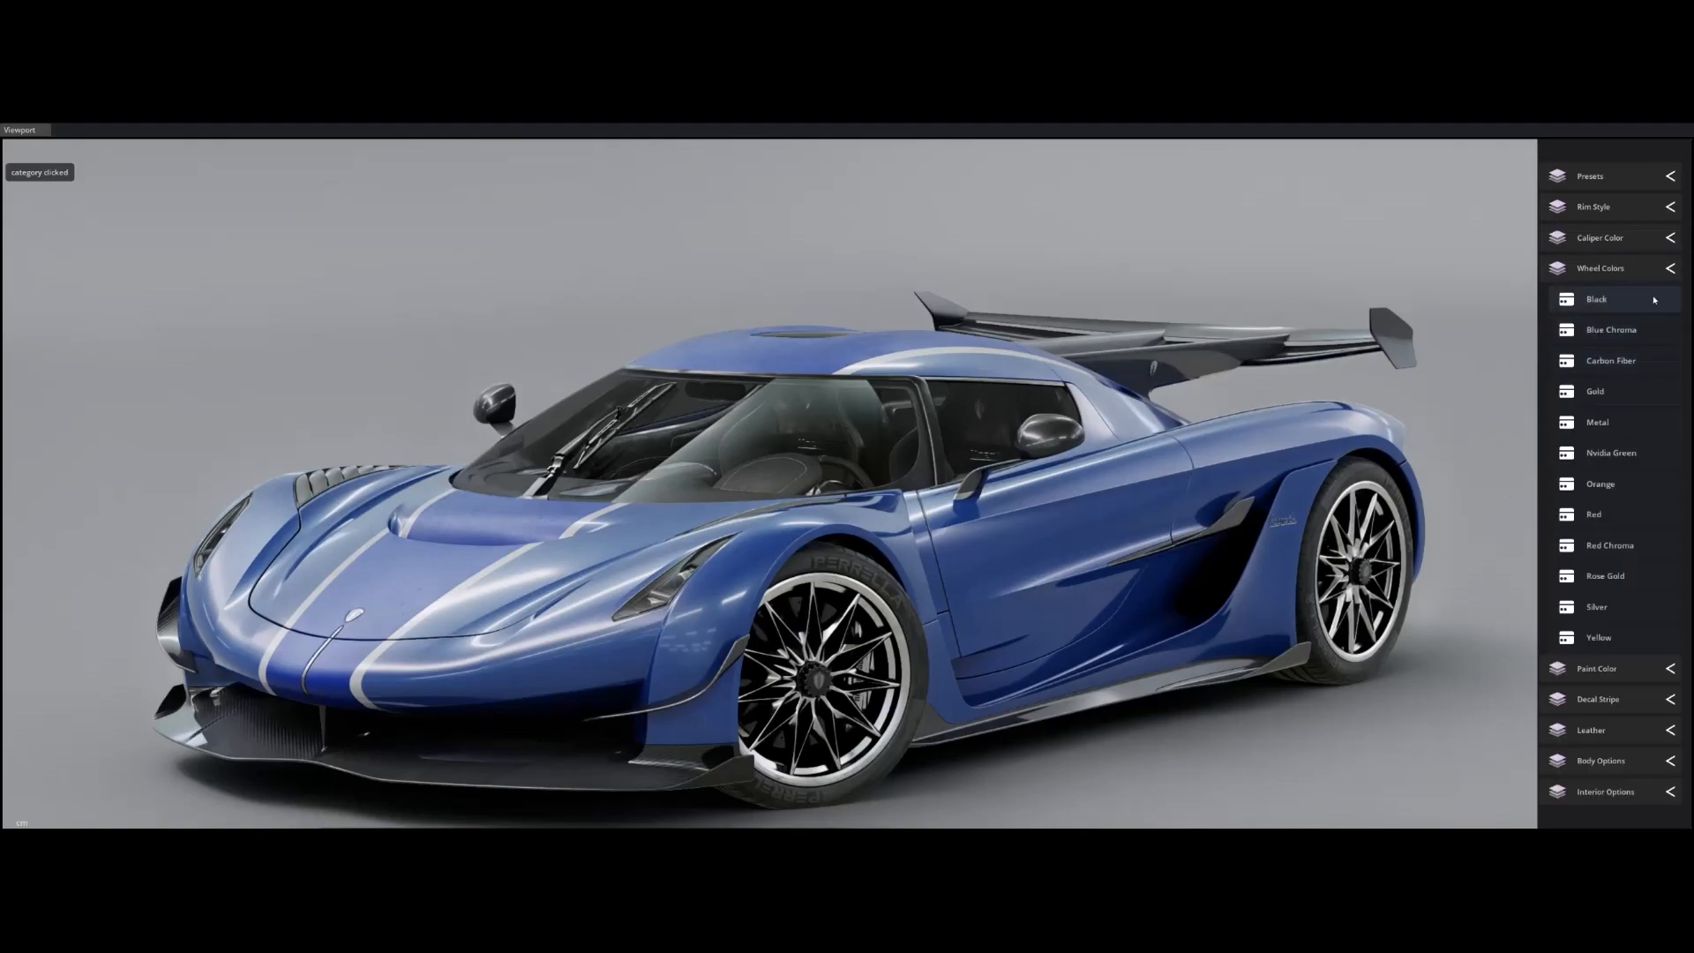
{"action": "left_click", "coordinate": [1595, 485]}
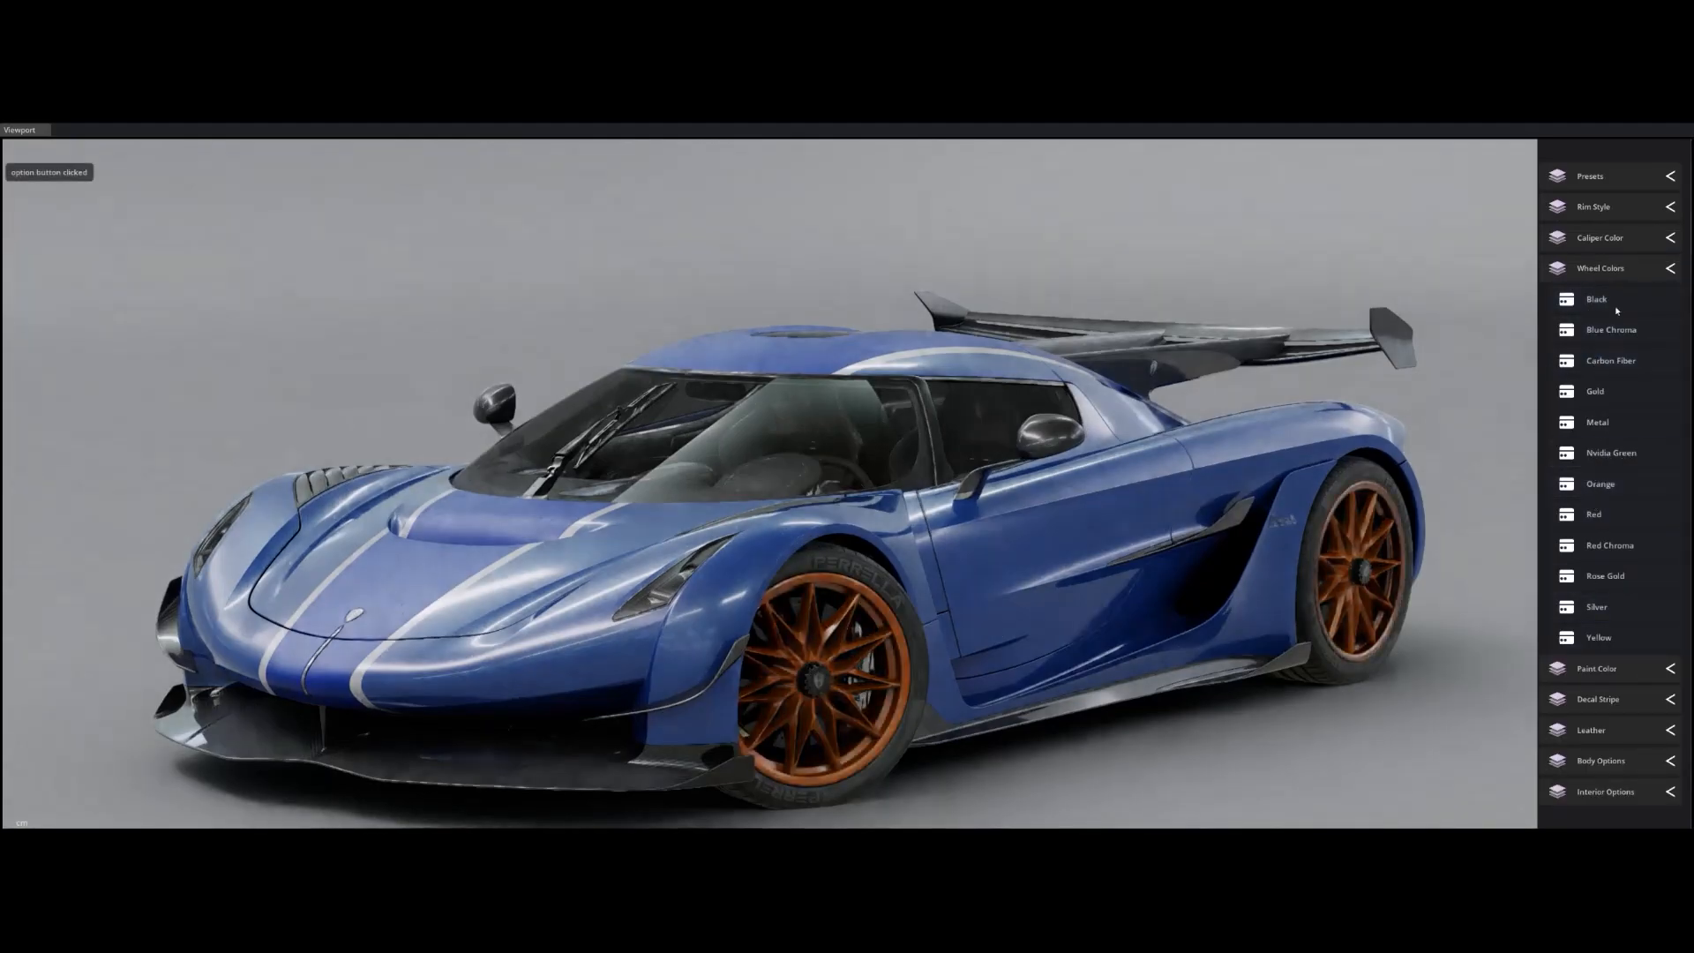
{"action": "left_click", "coordinate": [1611, 270]}
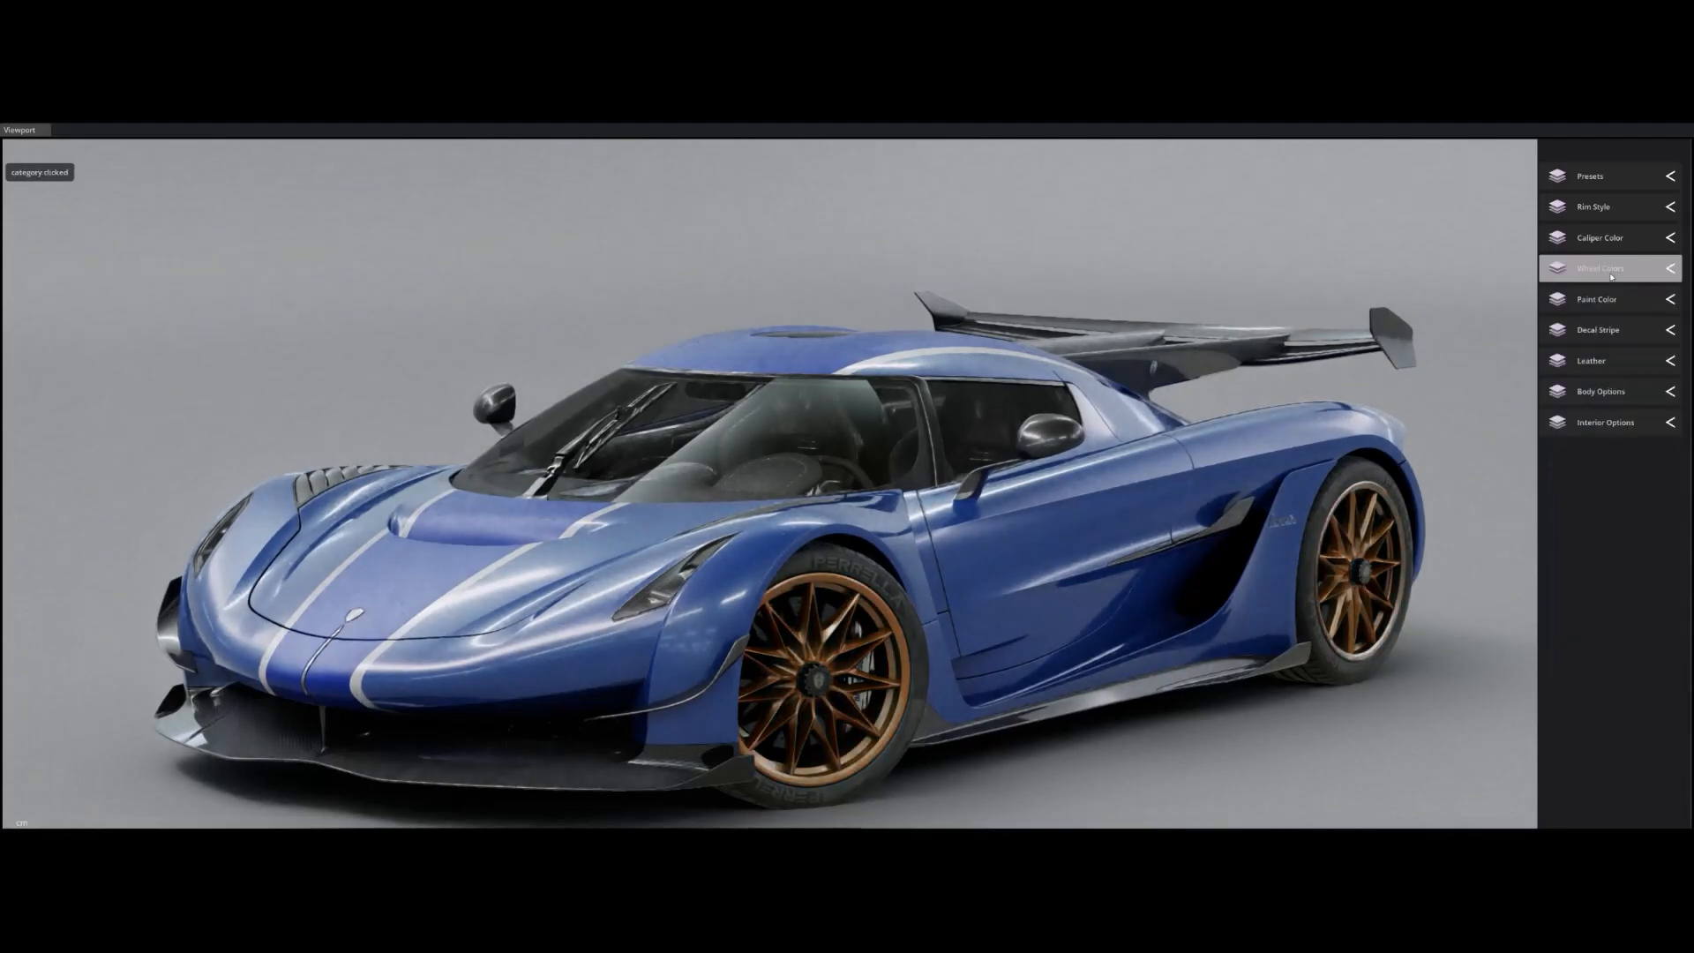
In Body Options, remove the hardtop and steer the front wheels straight, right, then left.
{"action": "left_click", "coordinate": [1628, 394]}
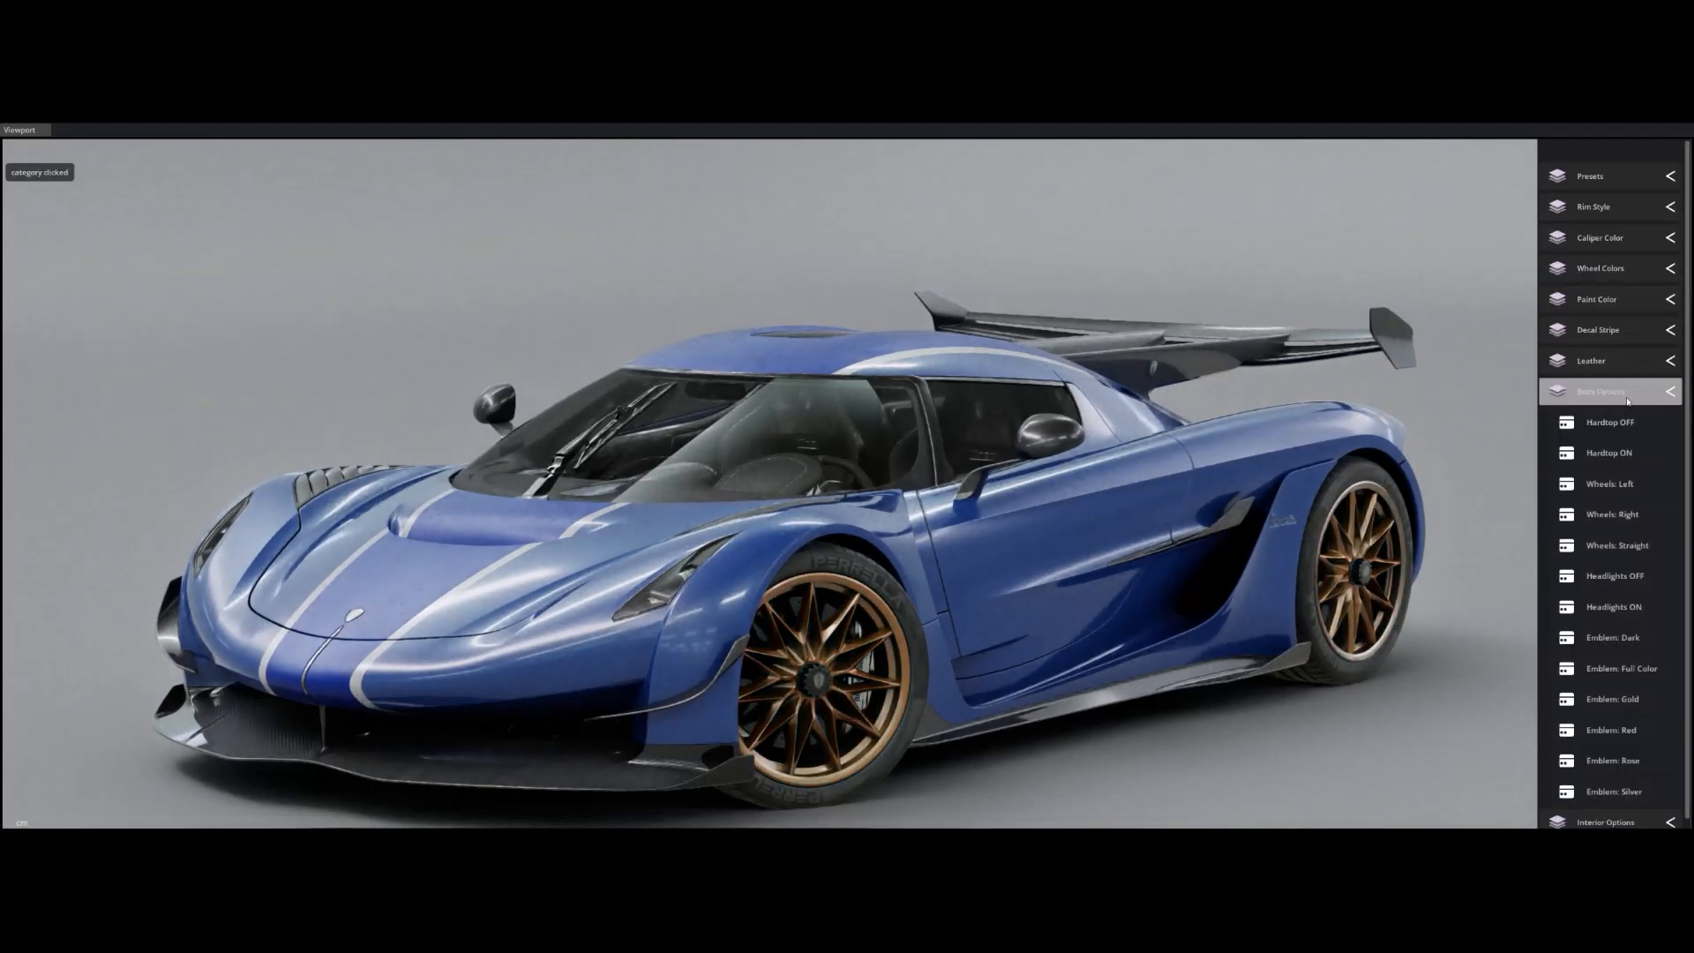
{"action": "left_click", "coordinate": [1607, 453]}
{"action": "left_click", "coordinate": [1595, 425]}
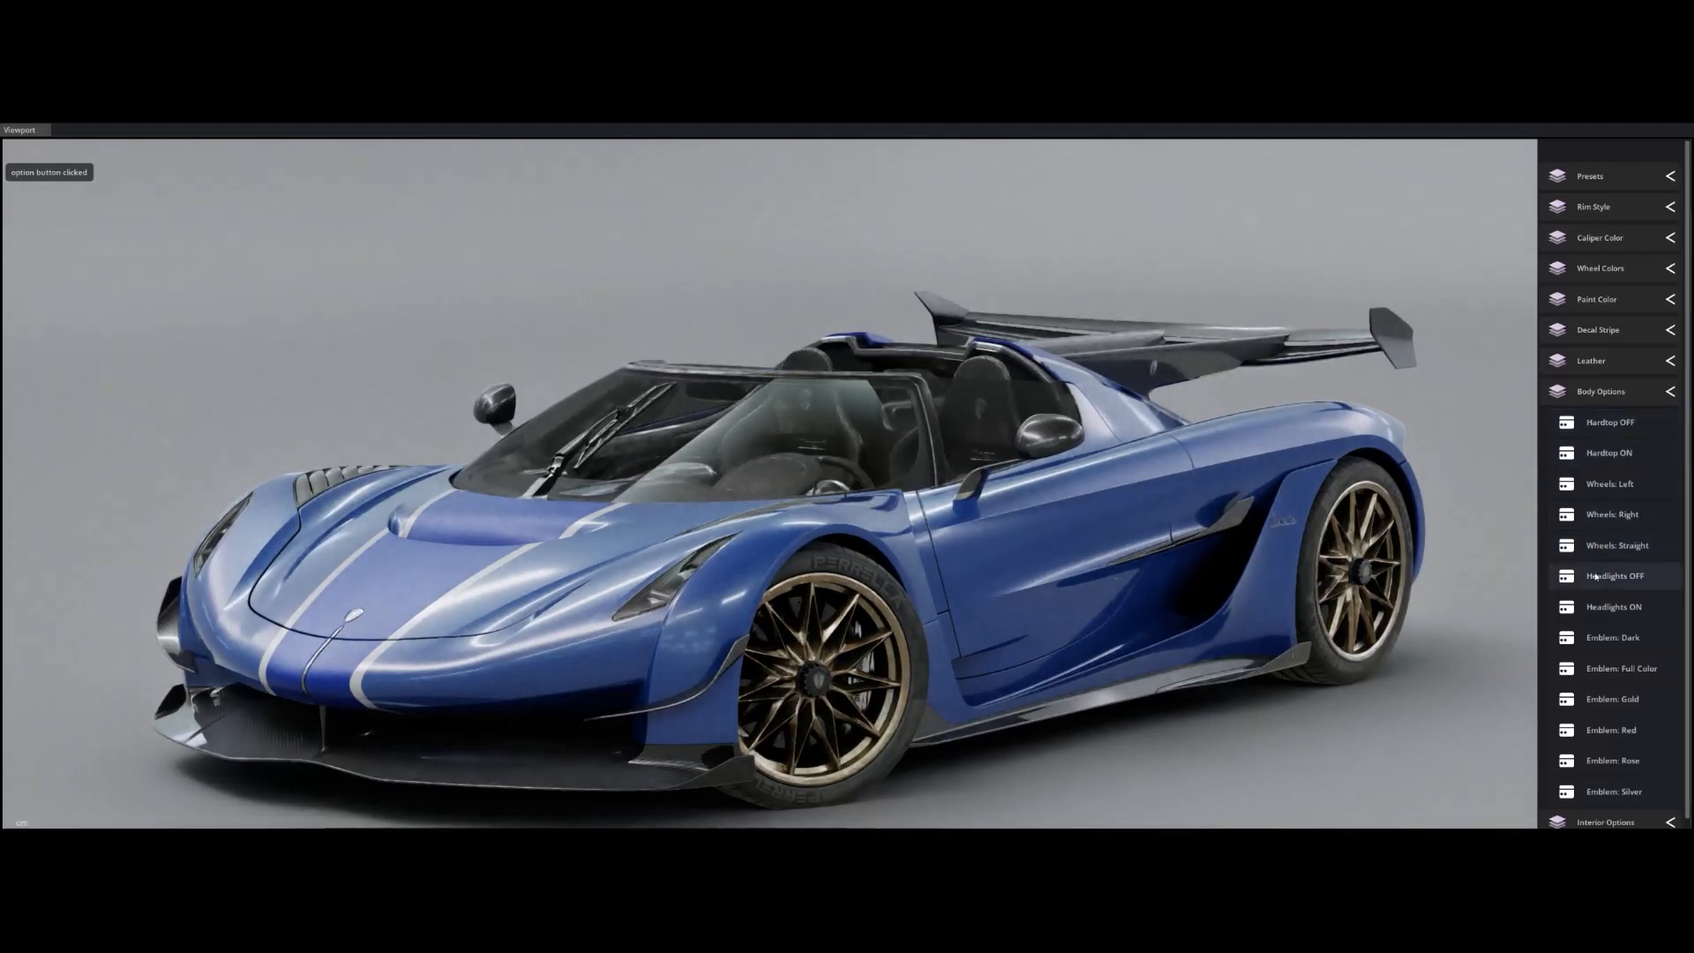
{"action": "left_click", "coordinate": [1598, 544]}
{"action": "left_click", "coordinate": [1602, 517]}
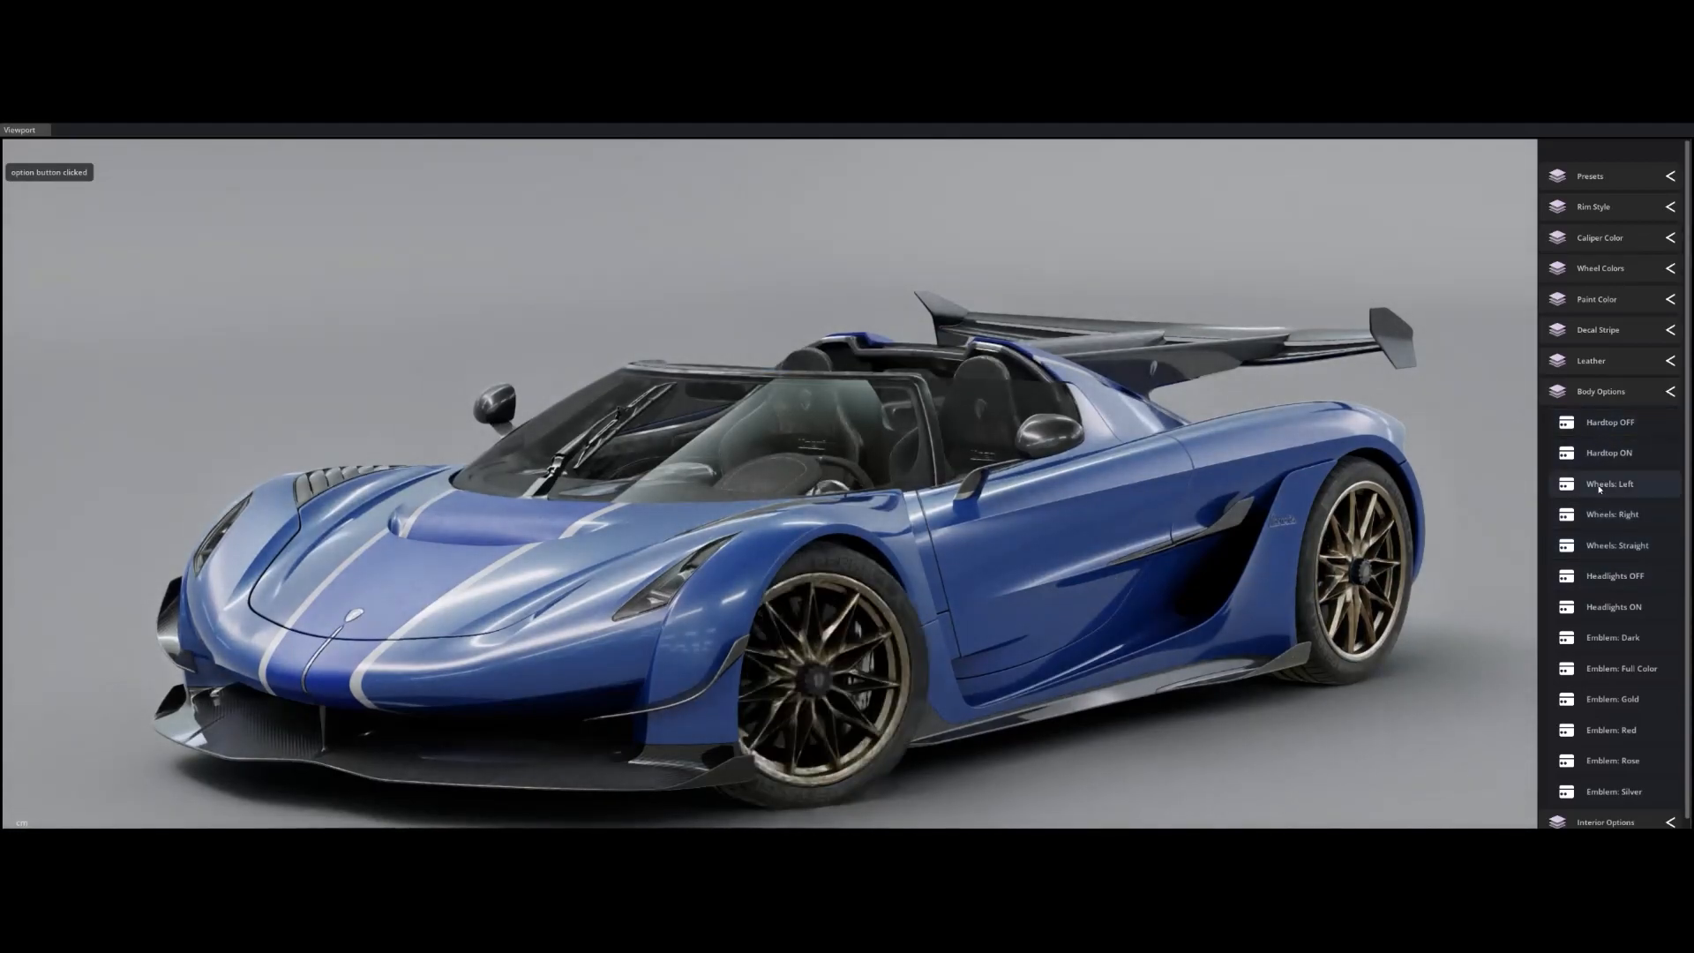
{"action": "left_click", "coordinate": [1601, 483]}
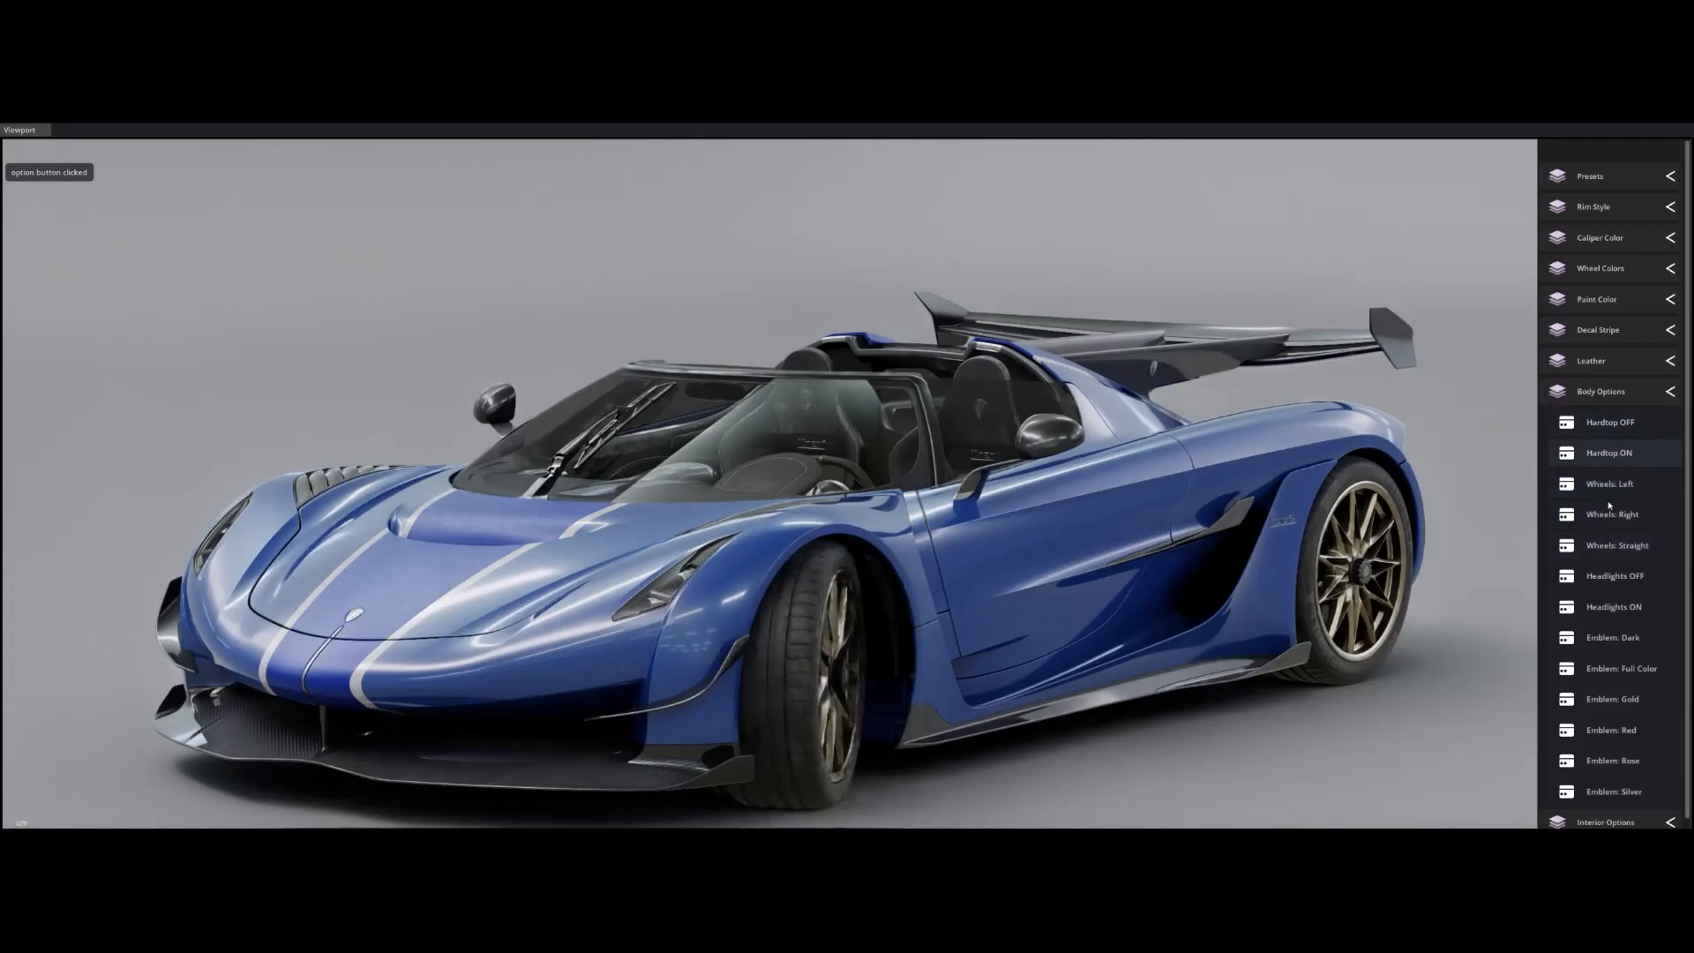
Switch the headlights off and back on, then collapse Body Options.
{"action": "scroll", "coordinate": [1610, 730], "scroll_direction": "down", "scroll_amount": 1}
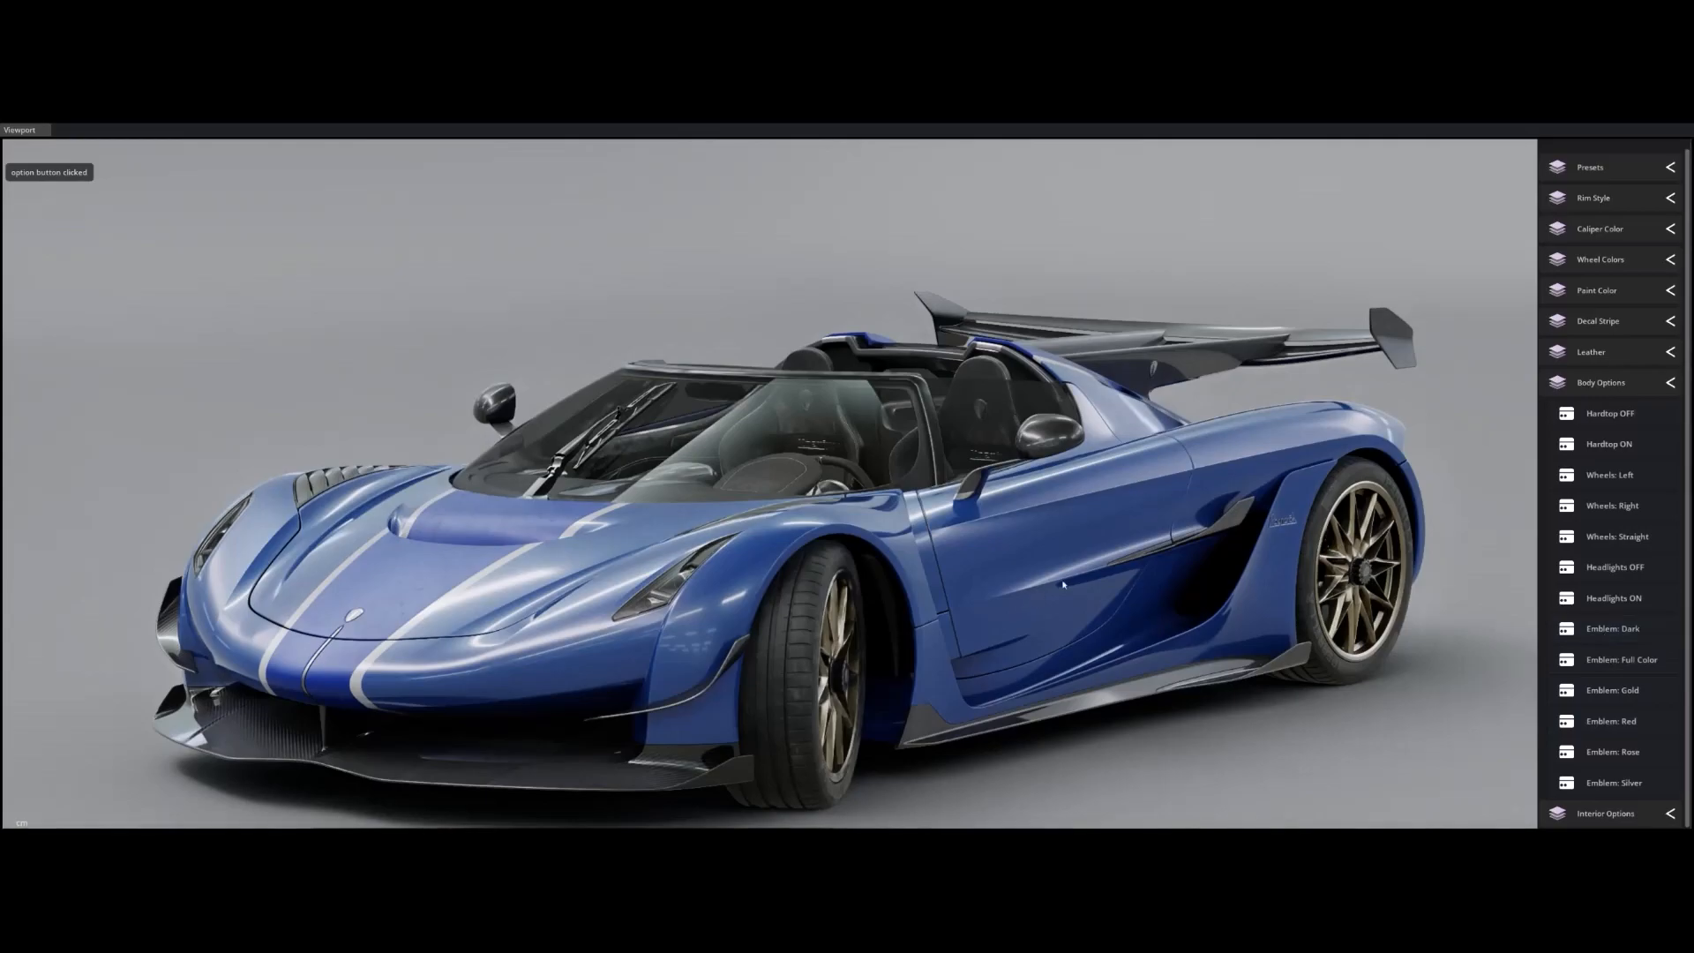
{"action": "left_click", "coordinate": [1603, 572]}
{"action": "left_click", "coordinate": [1604, 598]}
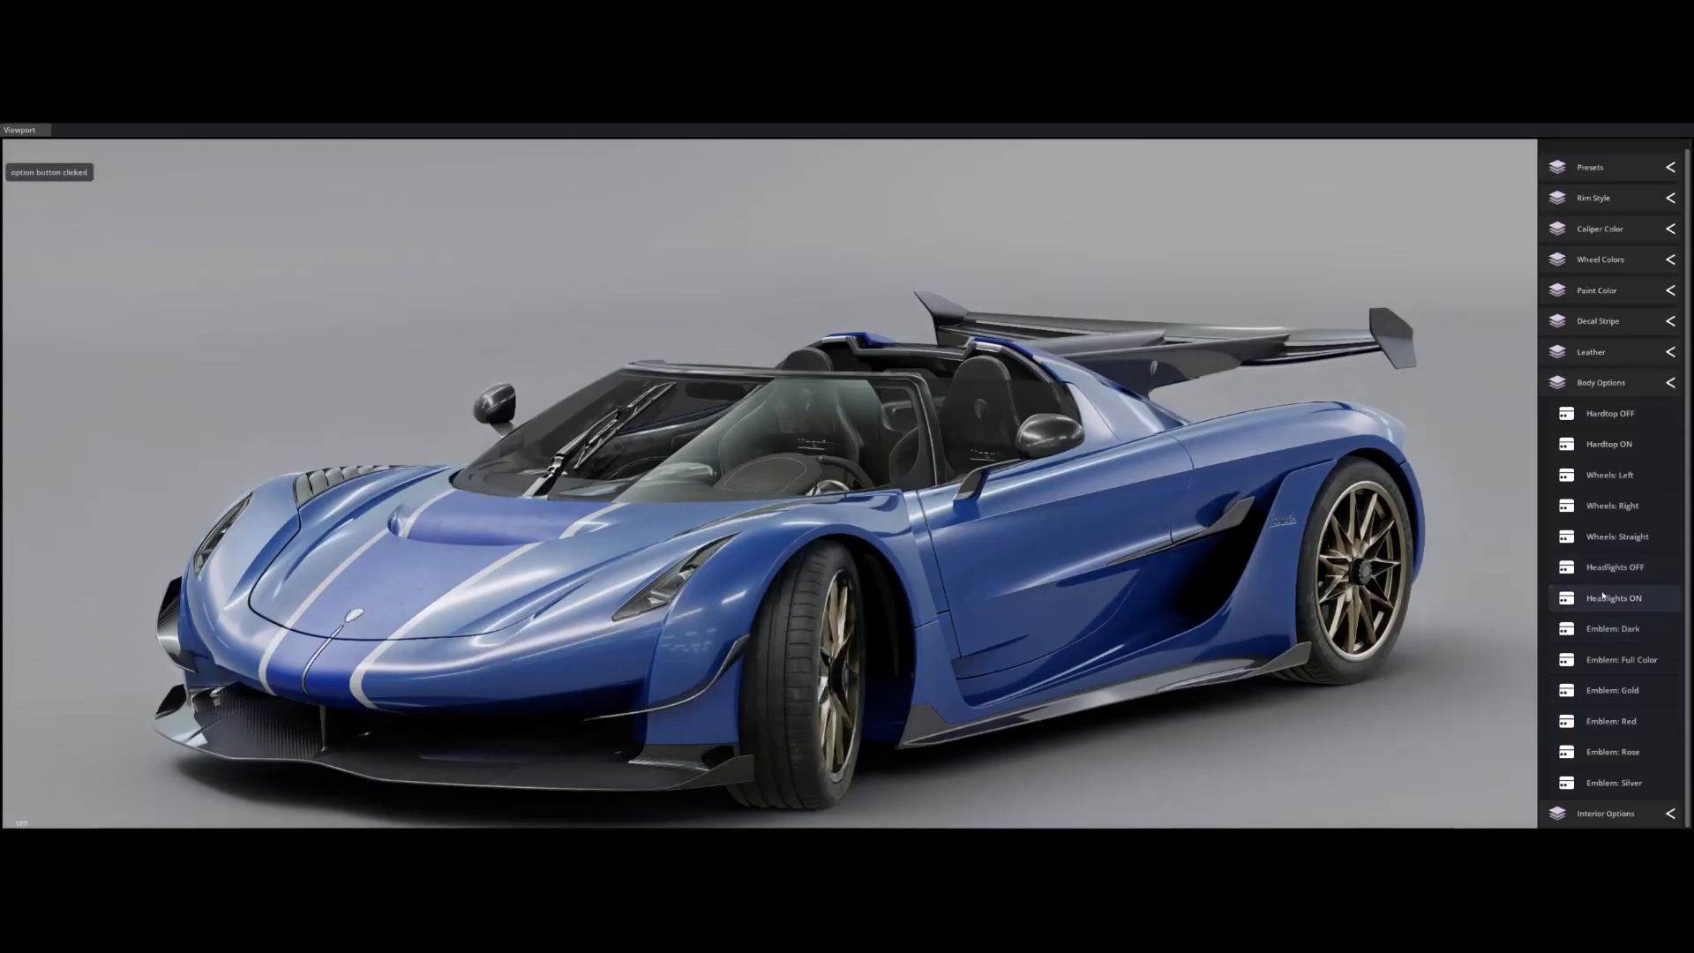
{"action": "mouse_move", "coordinate": [1412, 547]}
{"action": "left_mouse_down", "text": "alt"}
{"action": "mouse_move", "coordinate": [1257, 549]}
{"action": "mouse_move", "coordinate": [1094, 510]}
{"action": "left_mouse_up", "text": "alt"}
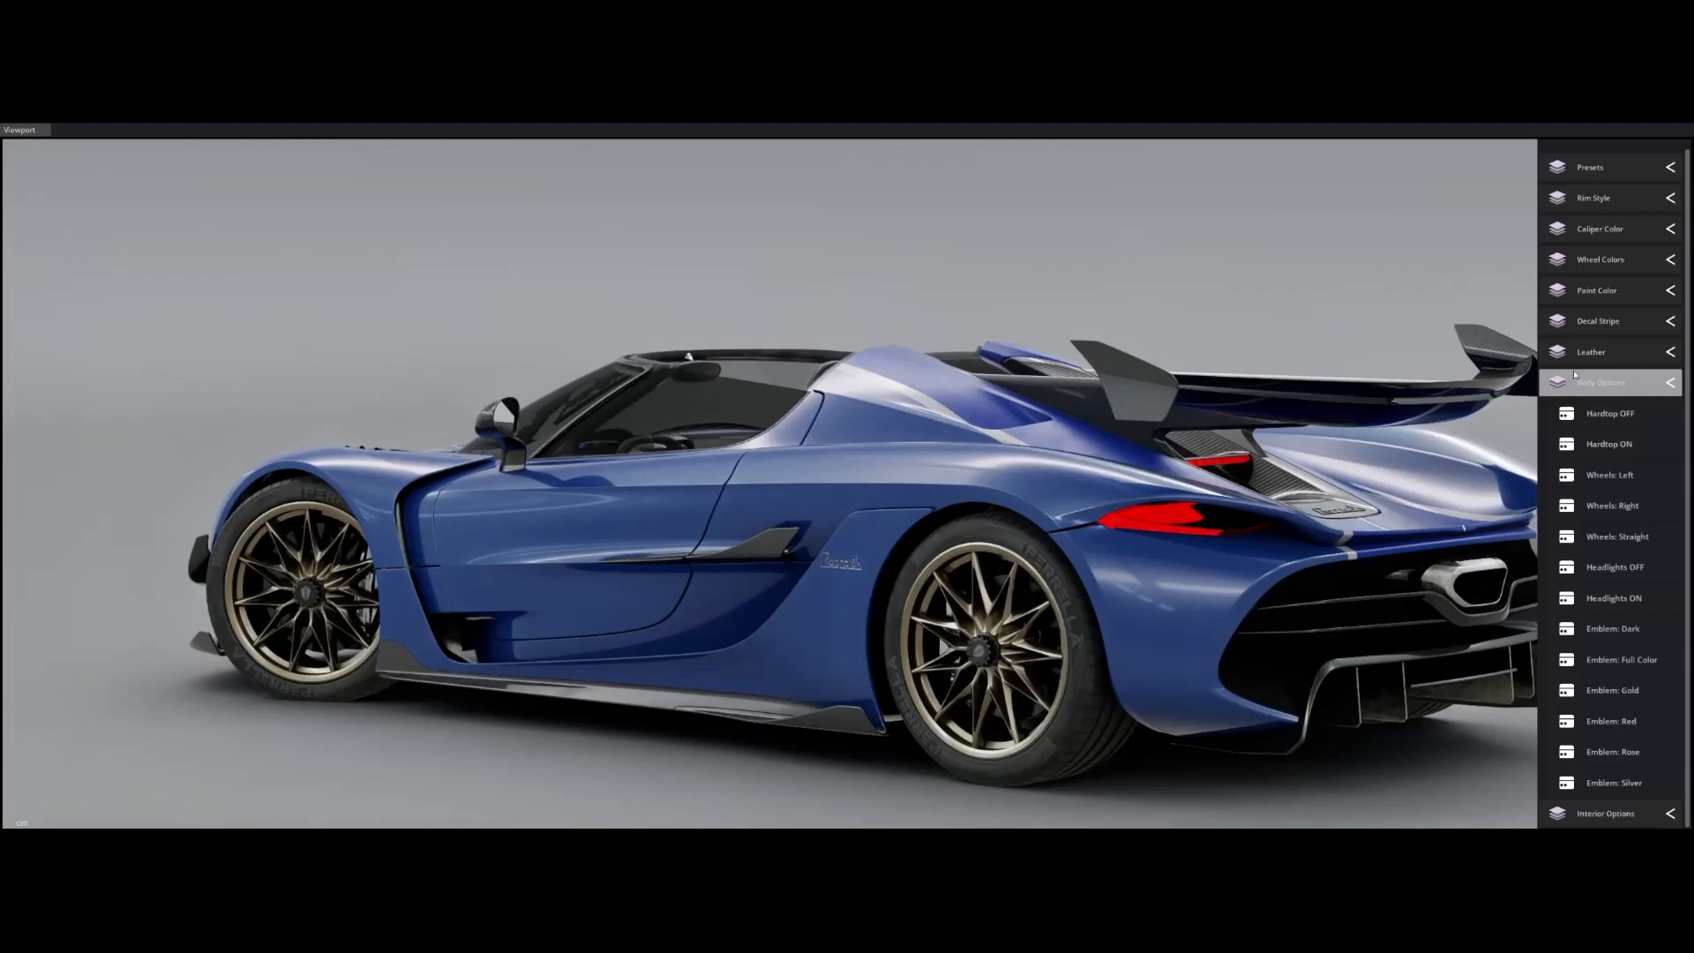
{"action": "left_click", "coordinate": [1640, 390]}
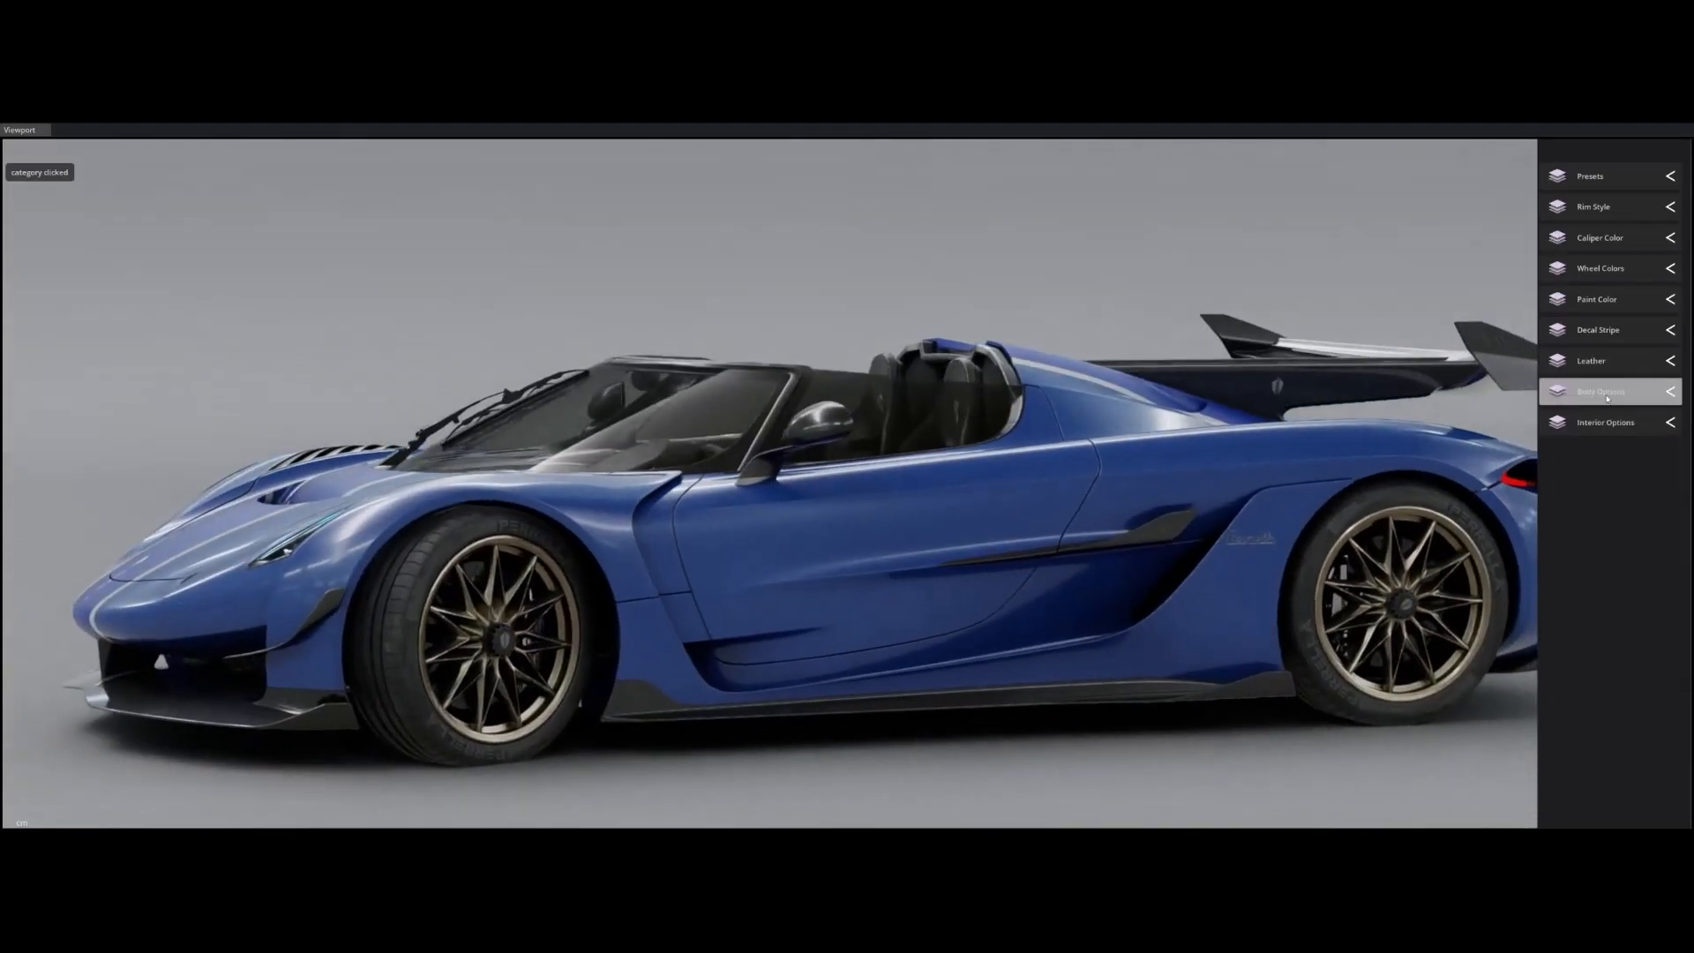
{"action": "left_click_drag", "start_coordinate": [706, 428], "coordinate": [948, 458], "text": "alt"}
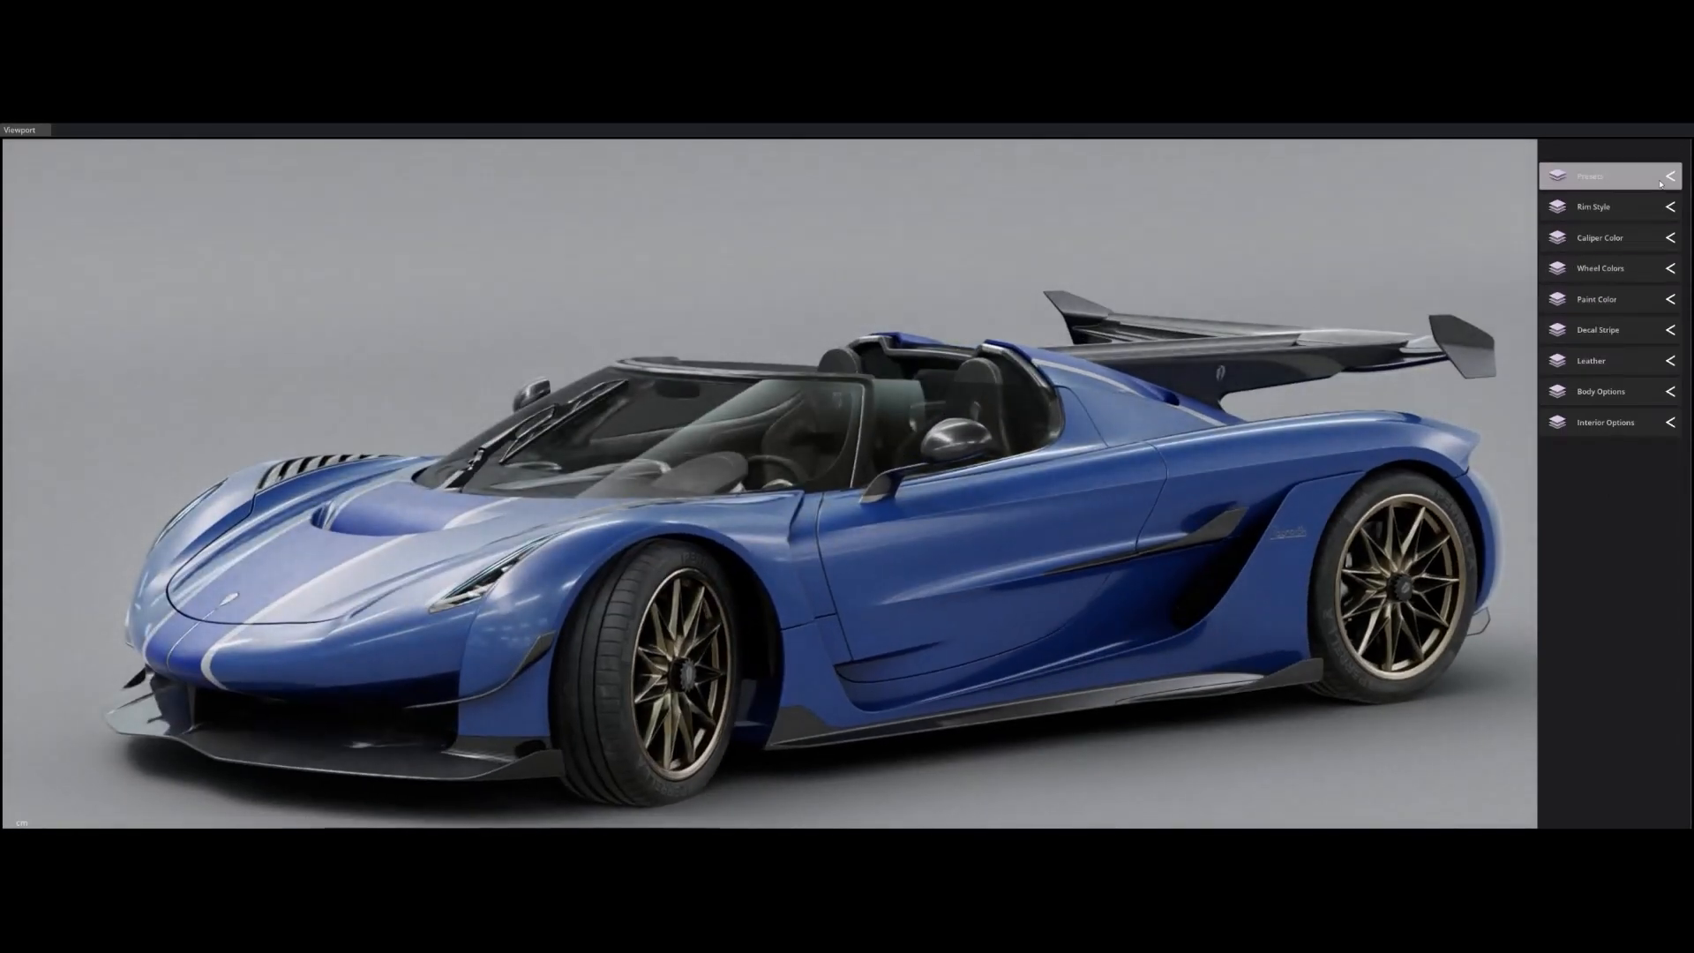
Apply the Stealth Mode preset, then The Ghost preset.
{"action": "left_click", "coordinate": [1642, 181]}
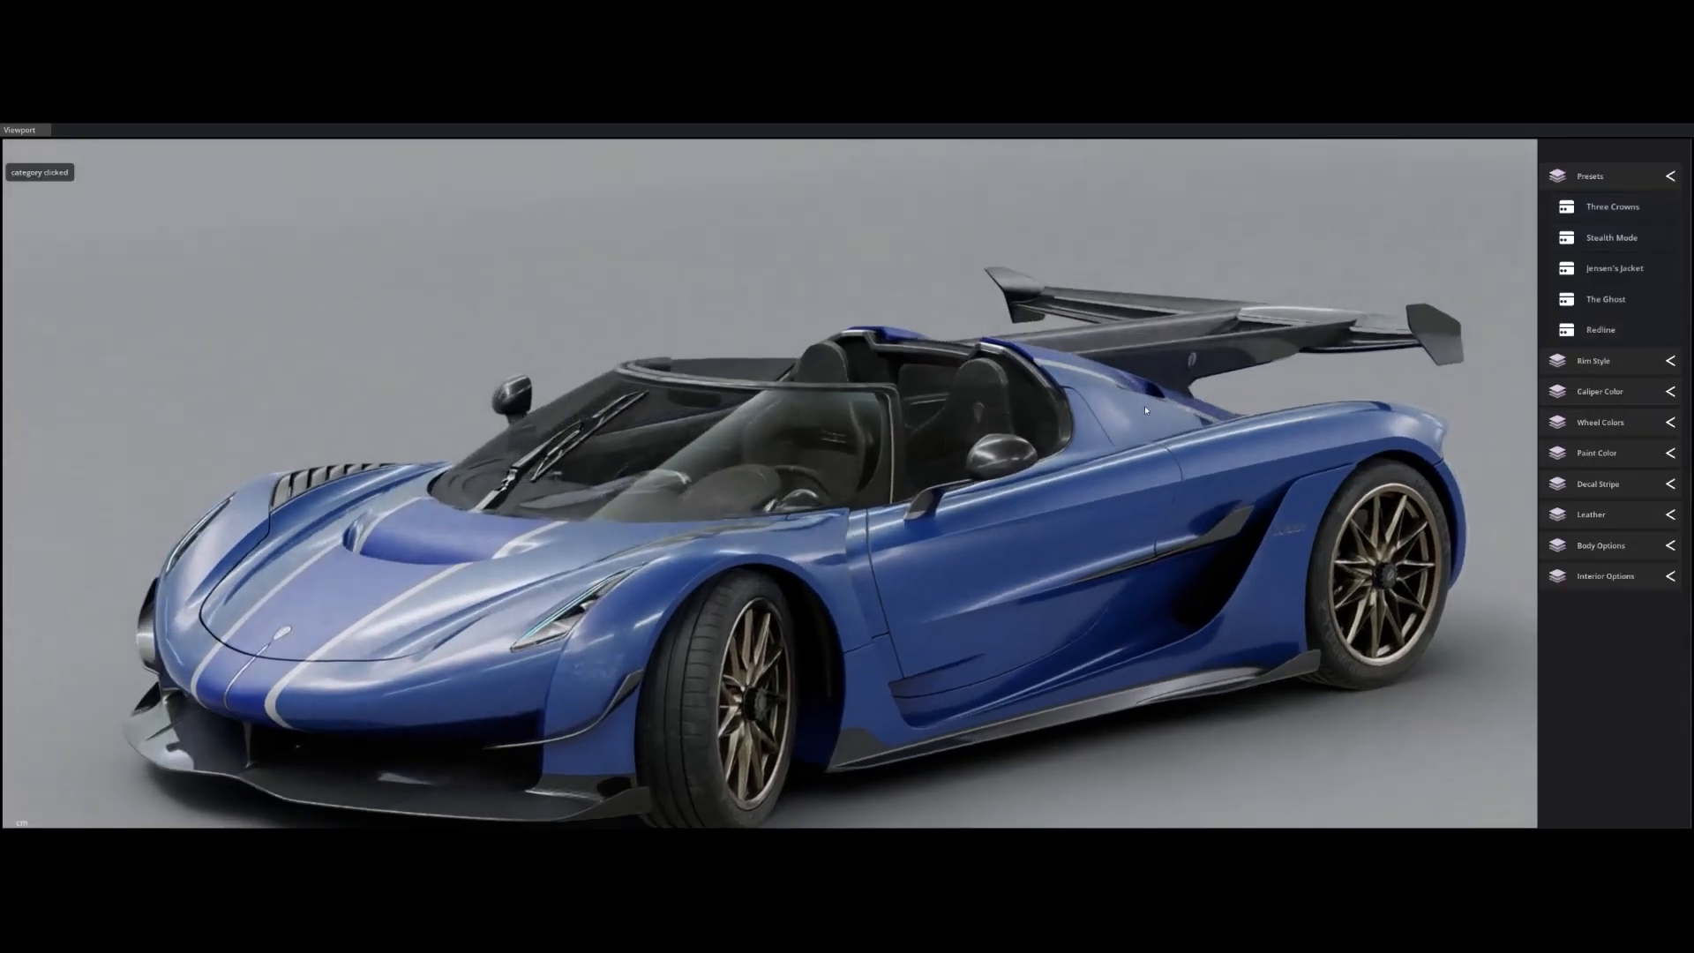
{"action": "left_click", "coordinate": [1613, 238]}
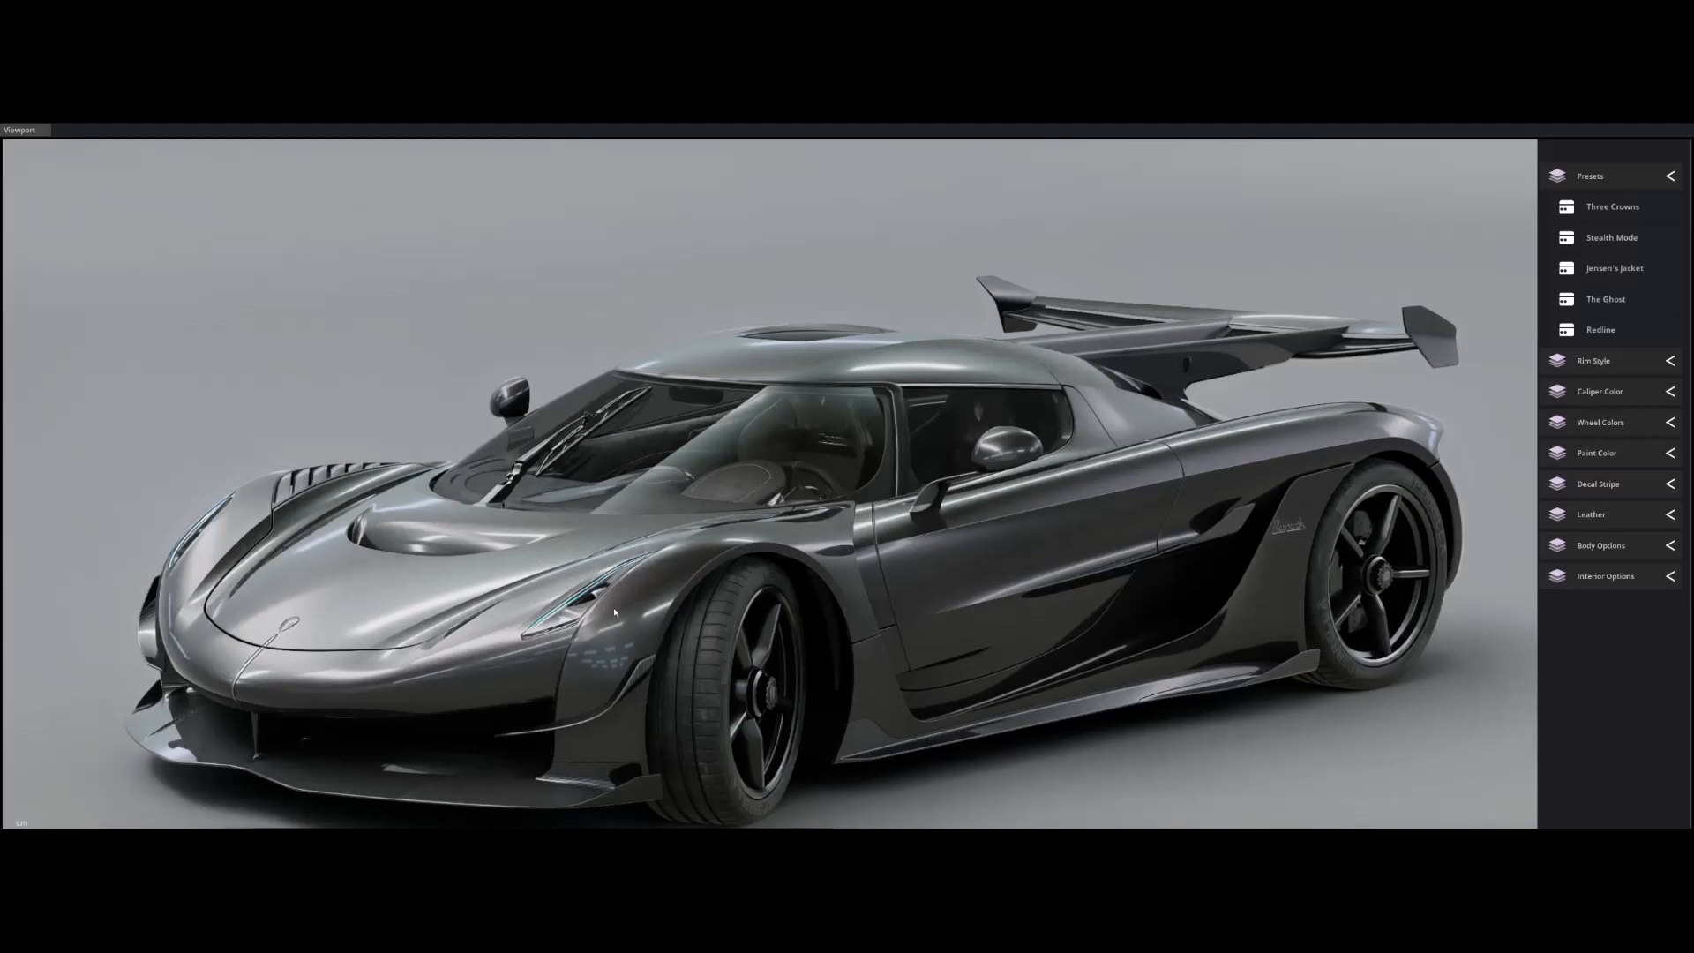
{"action": "left_click_drag", "start_coordinate": [606, 586], "coordinate": [776, 577], "text": "alt"}
{"action": "left_click_drag", "start_coordinate": [1121, 486], "coordinate": [962, 494], "text": "alt"}
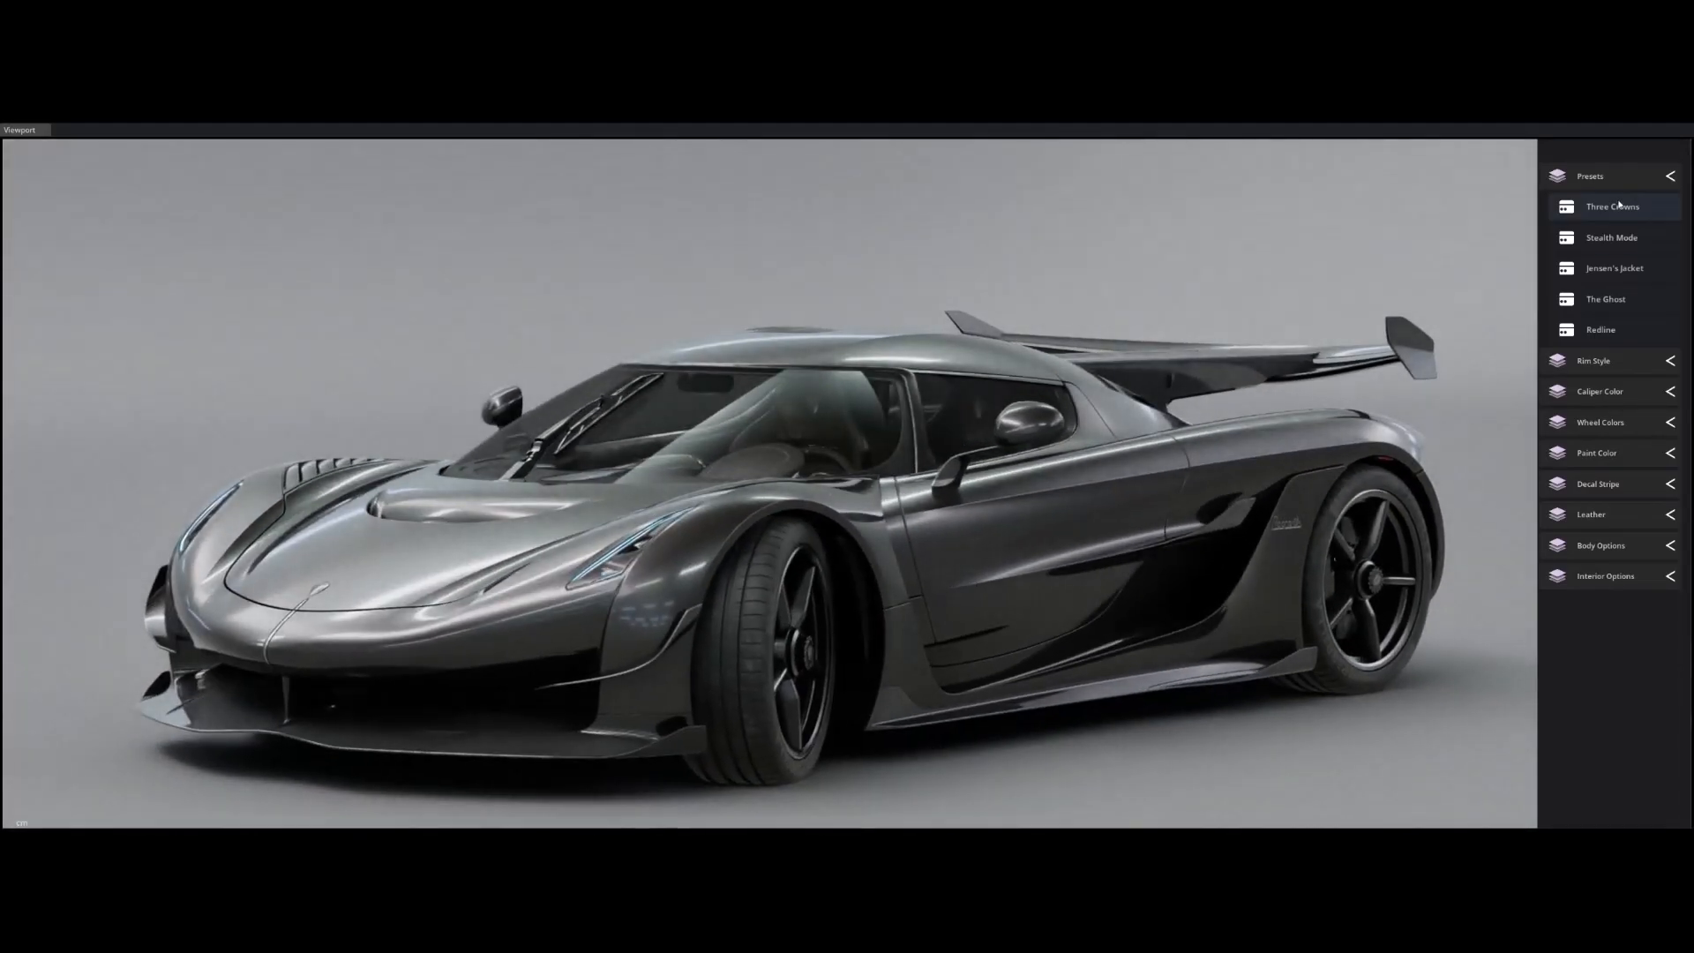
{"action": "left_click", "coordinate": [1598, 302]}
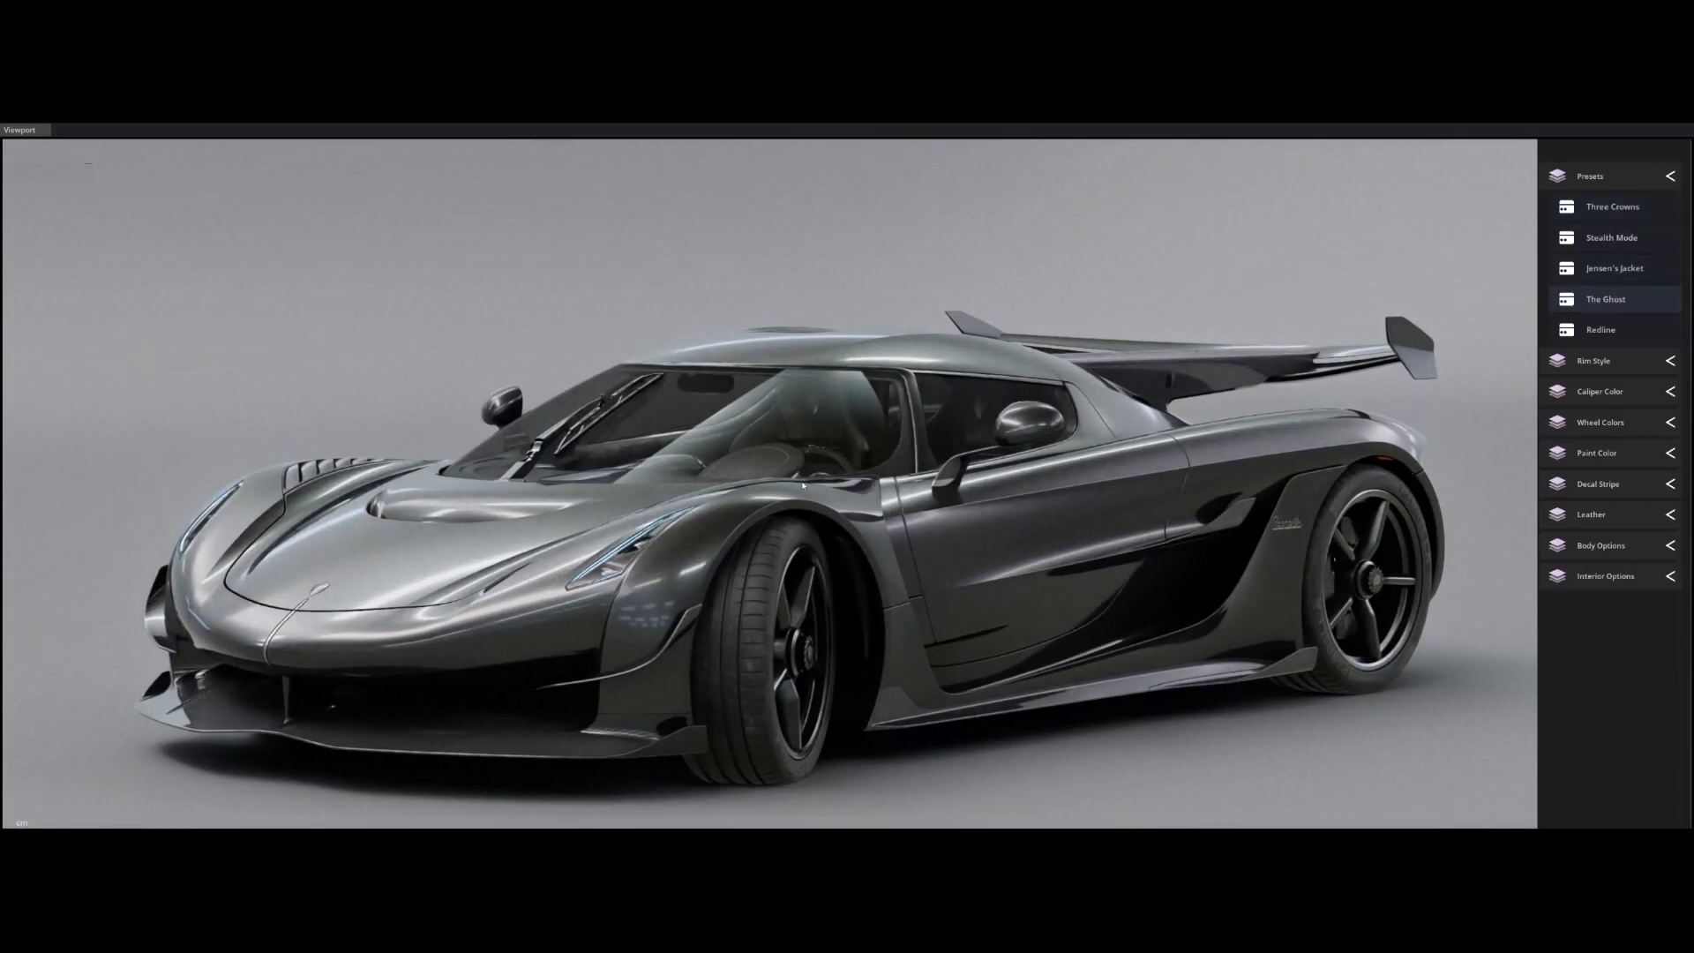
{"action": "left_click_drag", "start_coordinate": [817, 491], "coordinate": [938, 473], "text": "alt"}
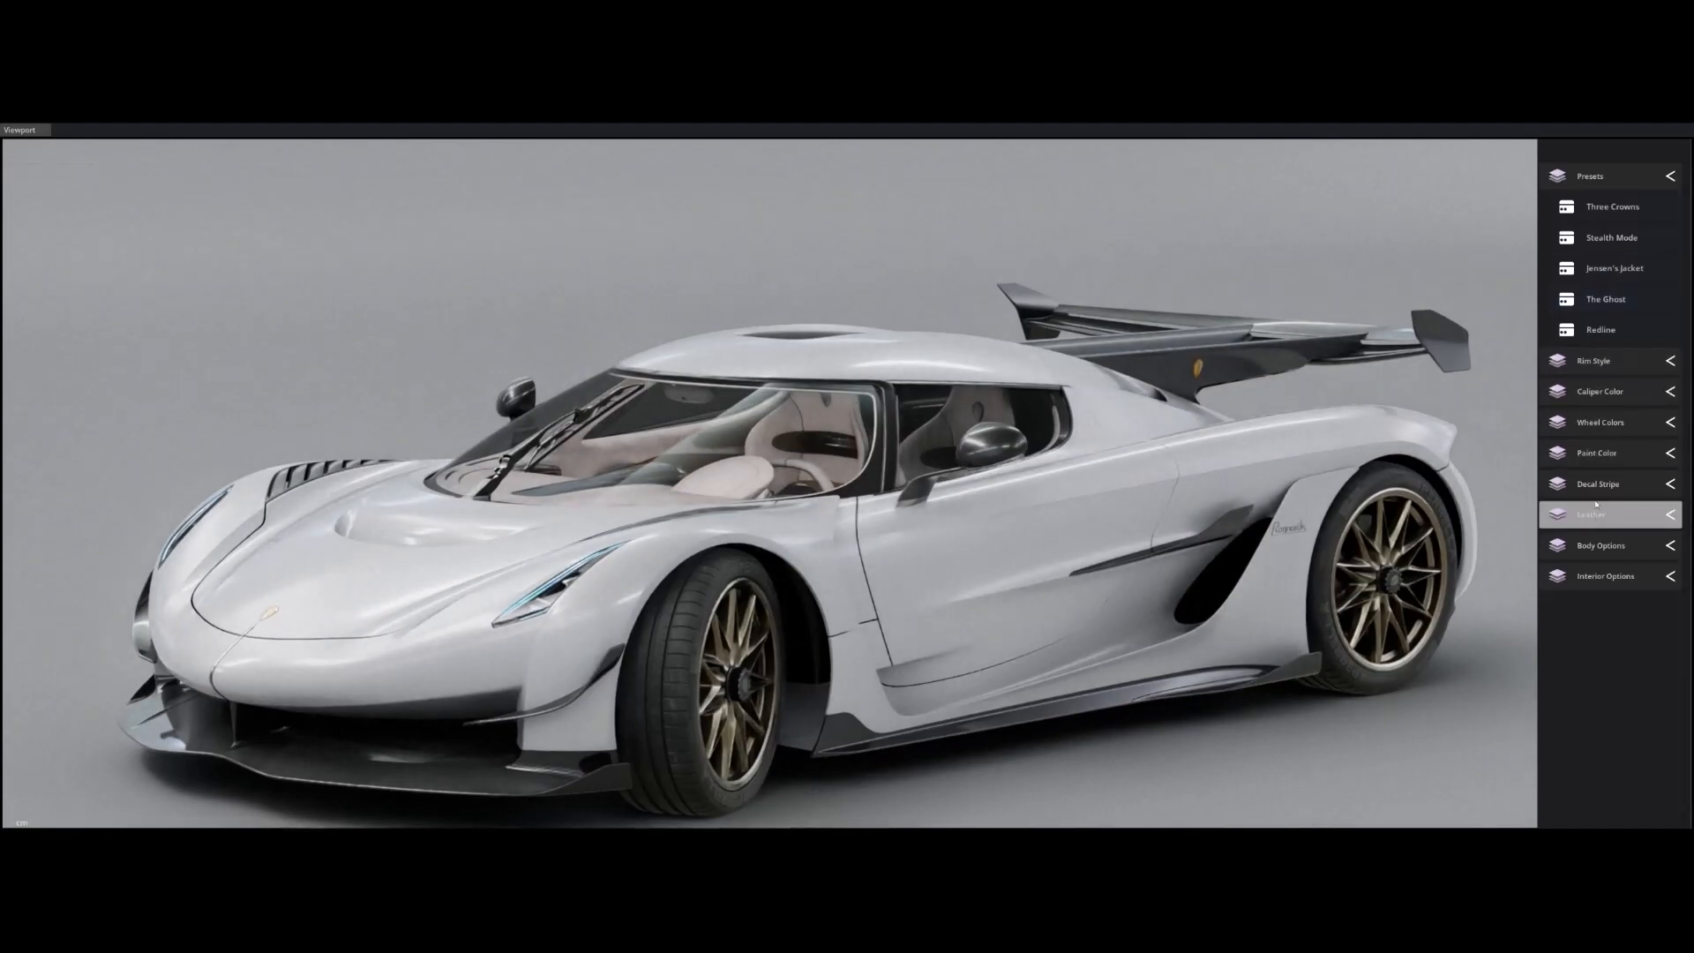
Give the car silver rims and Yellow paint.
{"action": "left_click", "coordinate": [1588, 424]}
{"action": "left_click", "coordinate": [1590, 424]}
{"action": "left_click", "coordinate": [1591, 264]}
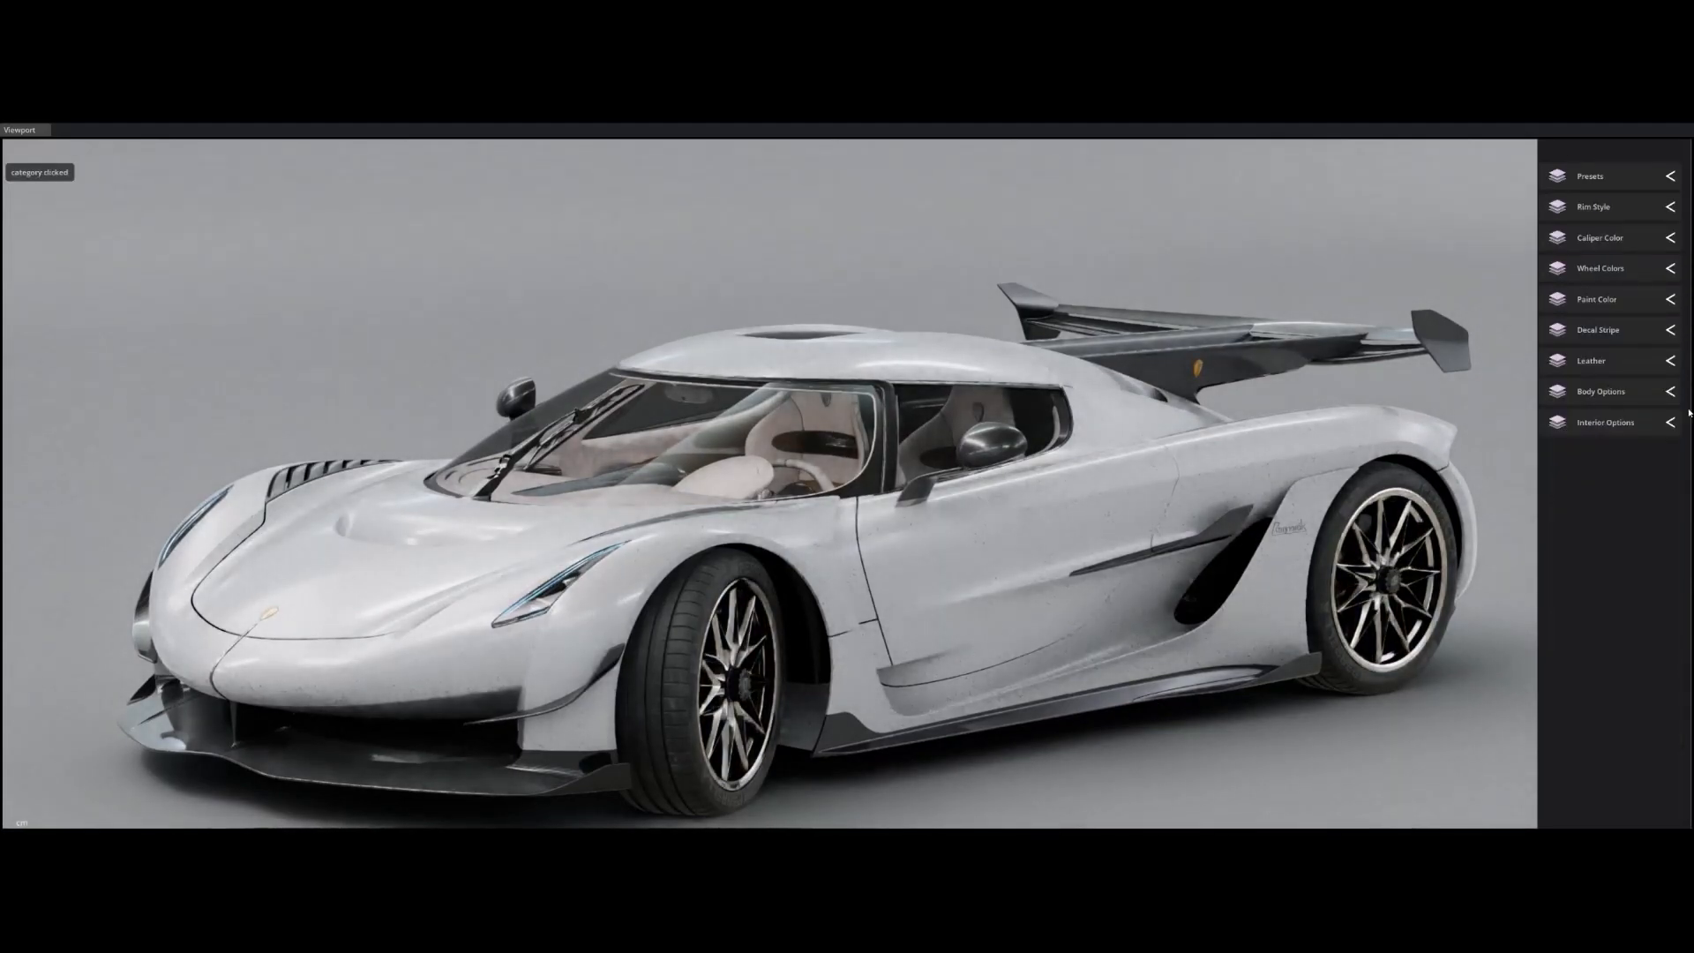
{"action": "left_click", "coordinate": [1607, 309]}
{"action": "left_click", "coordinate": [1599, 730]}
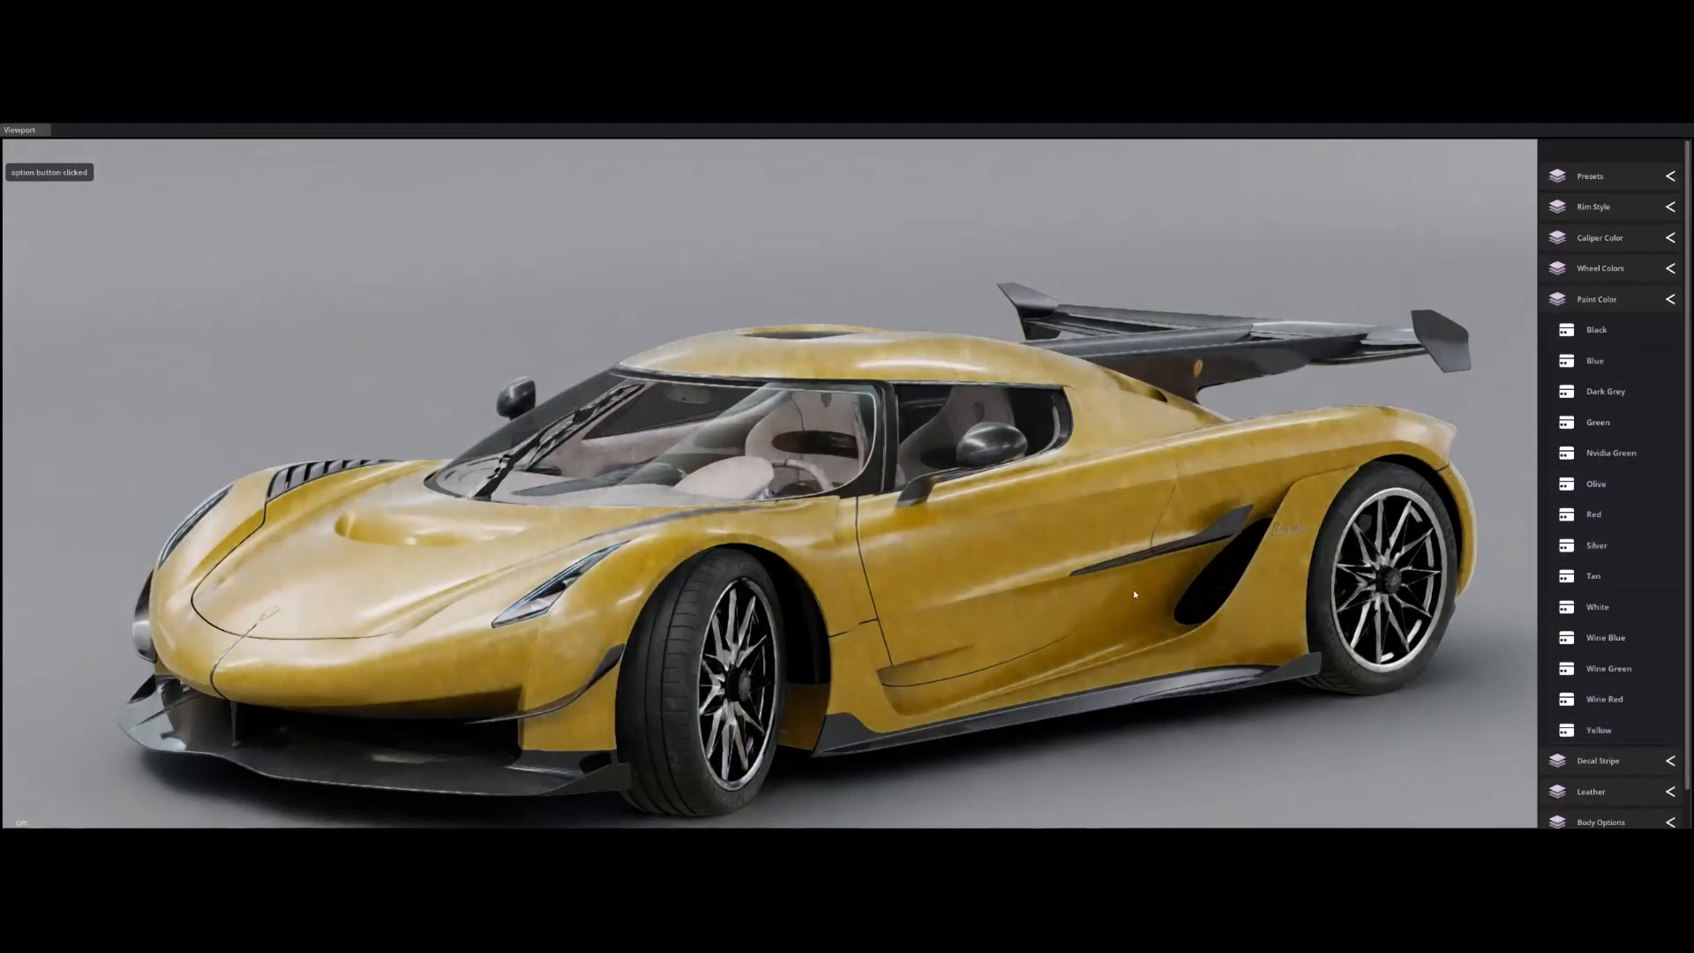